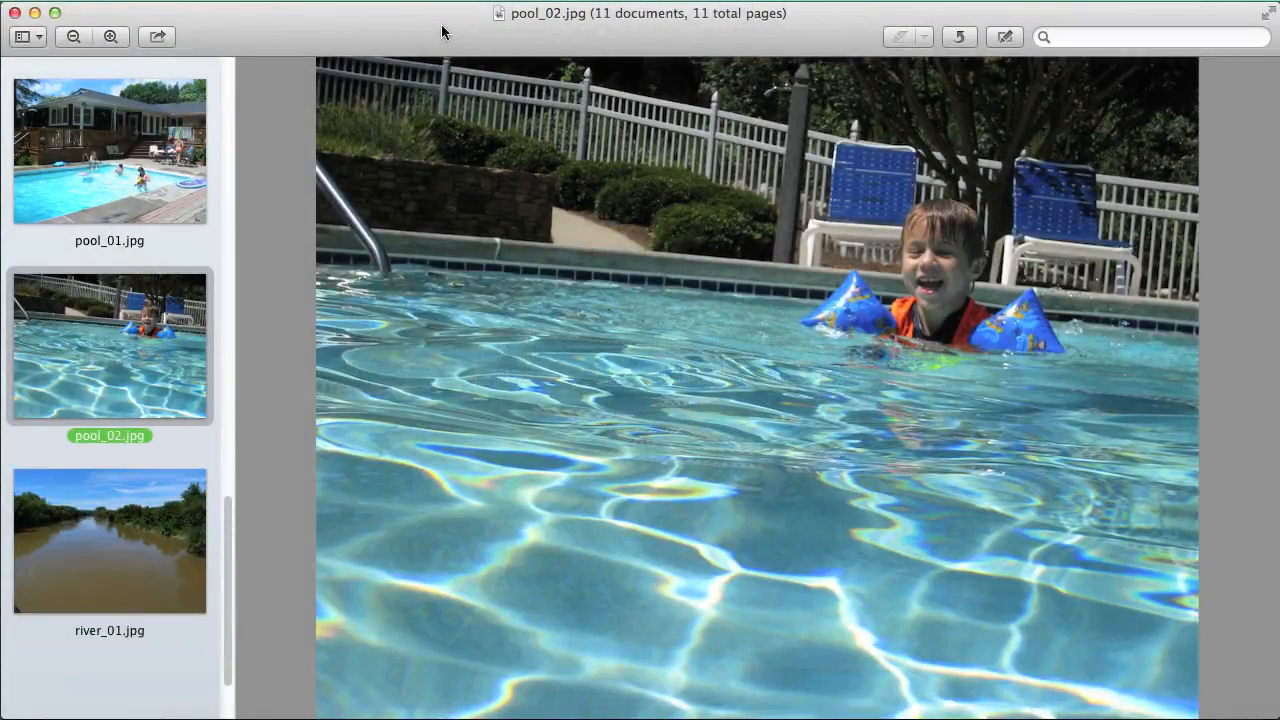
Switch to Blender and move the upper cluster of refraction shader nodes up and left, away from the Fresnel and Glossy nodes.
key("super+Tab")
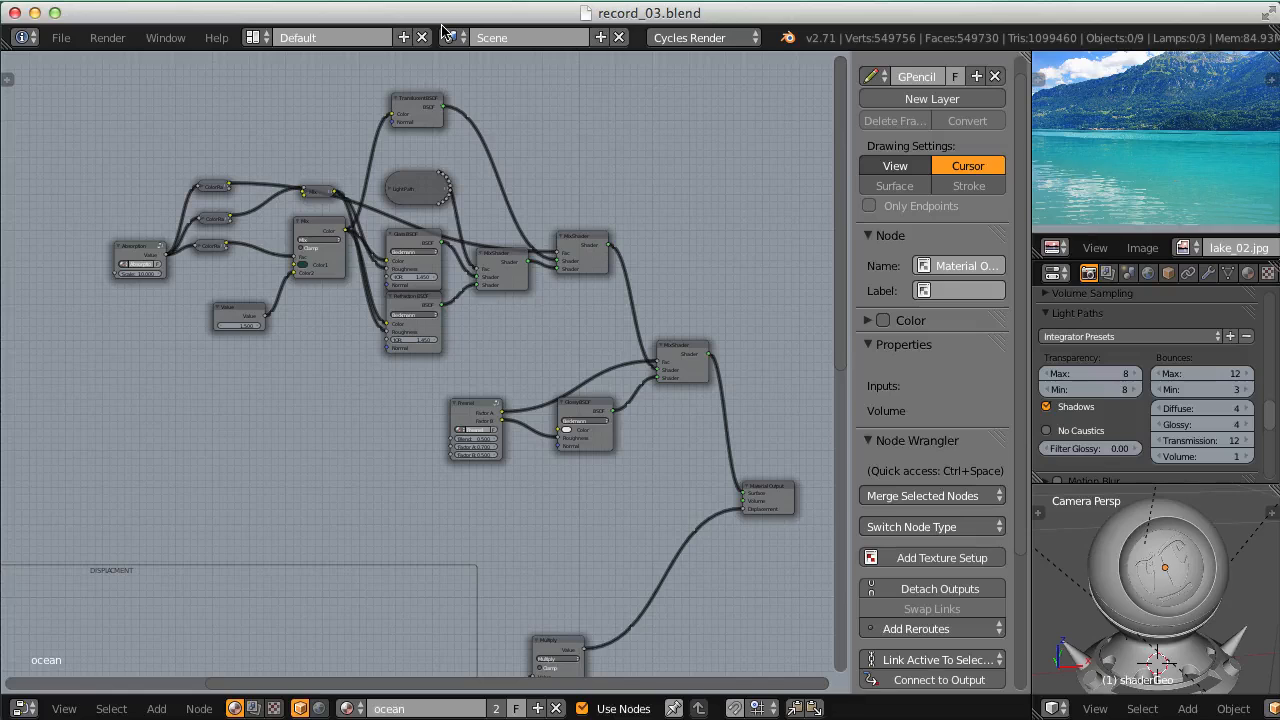
scroll(300, 84, "down", 2)
middle_click_drag(296, 84, 493, 183)
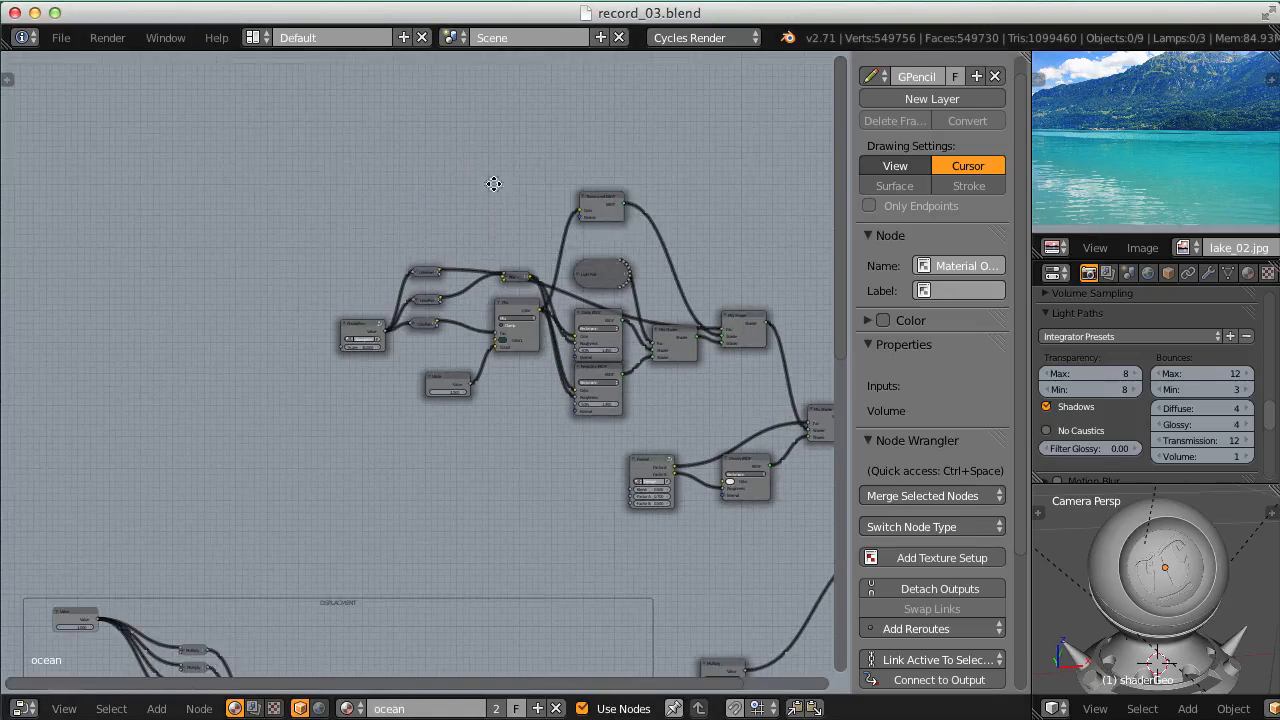
left_click_drag(246, 137, 752, 425)
key("g")
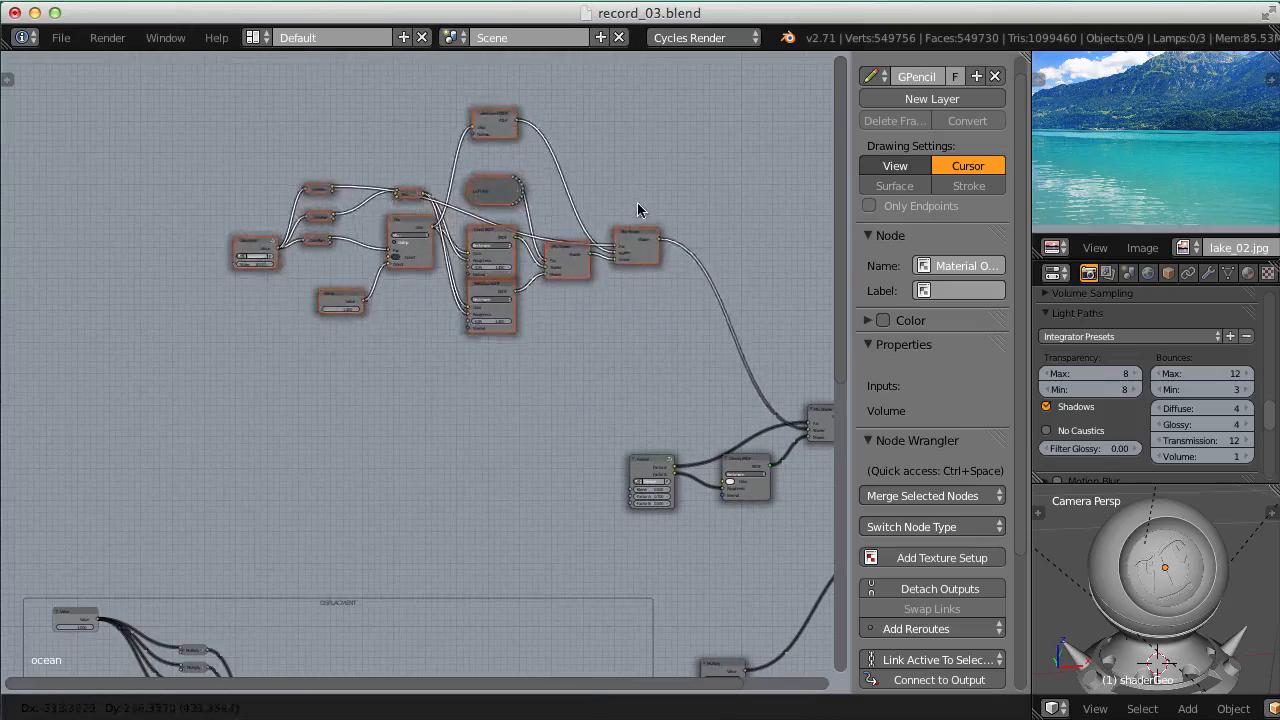
left_click(617, 203)
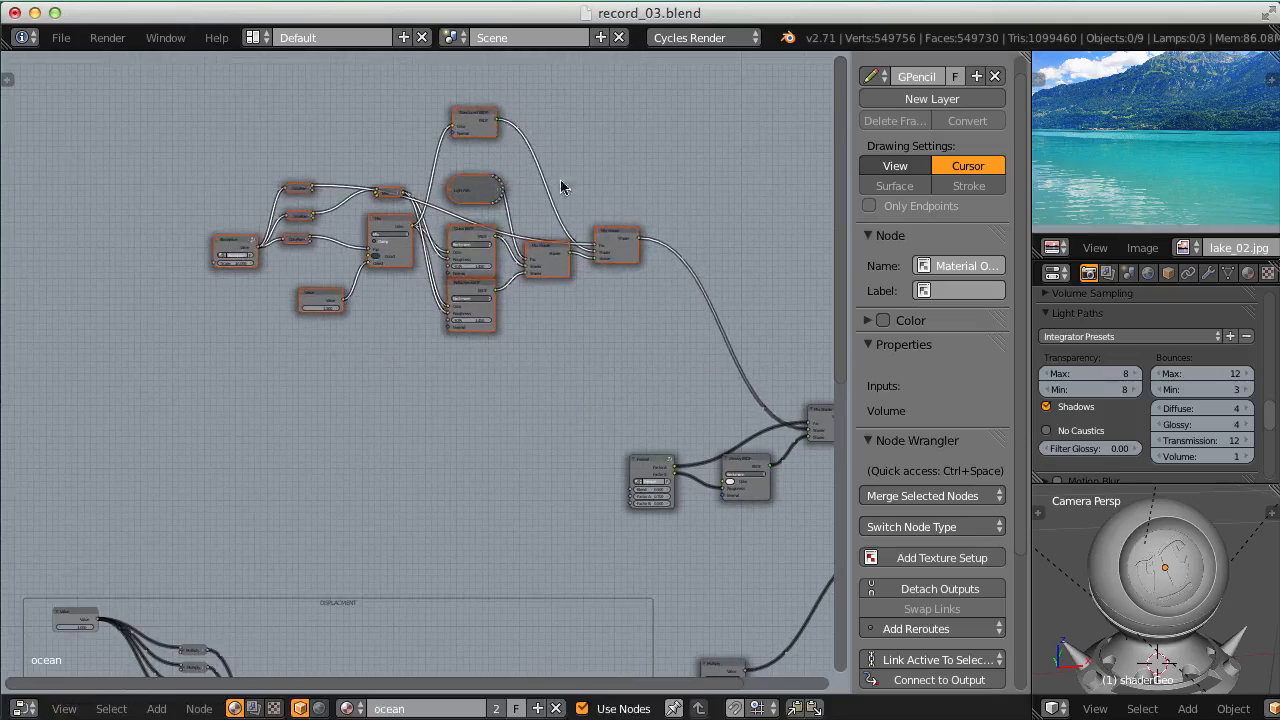
Enclose the selected refraction nodes in a frame using Node Wrangler's Frame Selected.
middle_click_drag(563, 191, 553, 245)
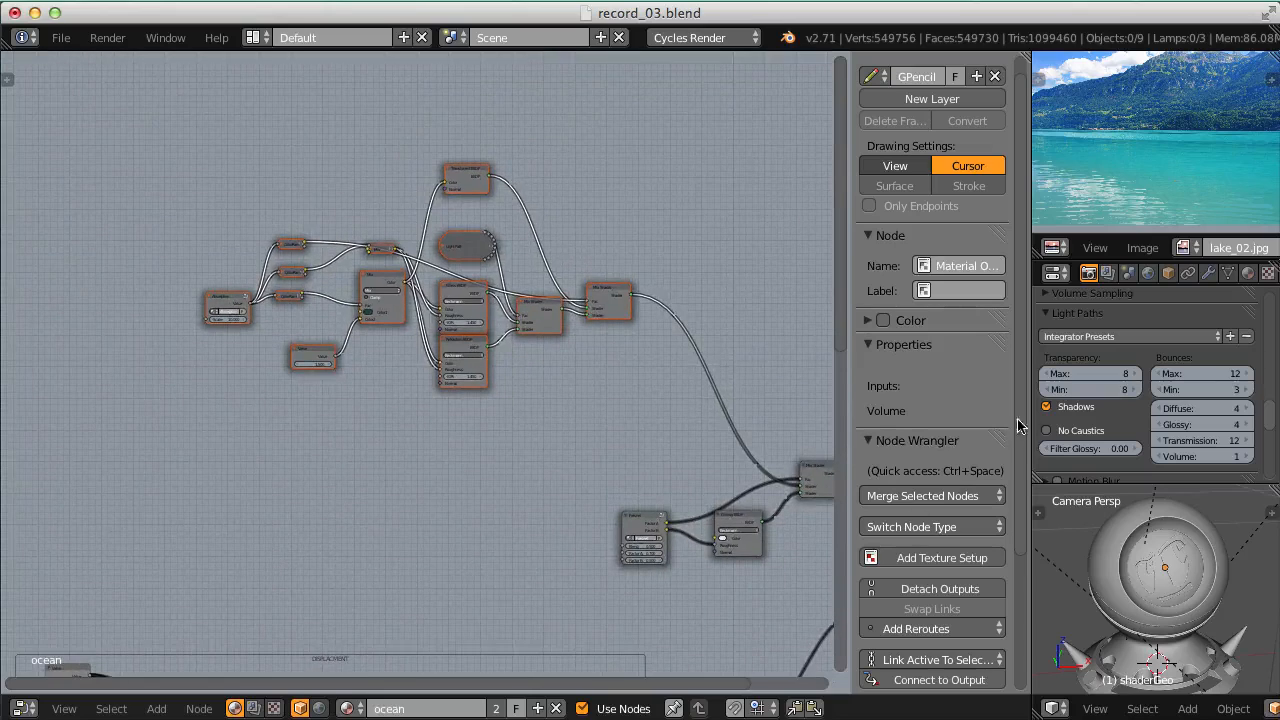
scroll(1021, 440, "down", 1)
scroll(1021, 440, "down", 4)
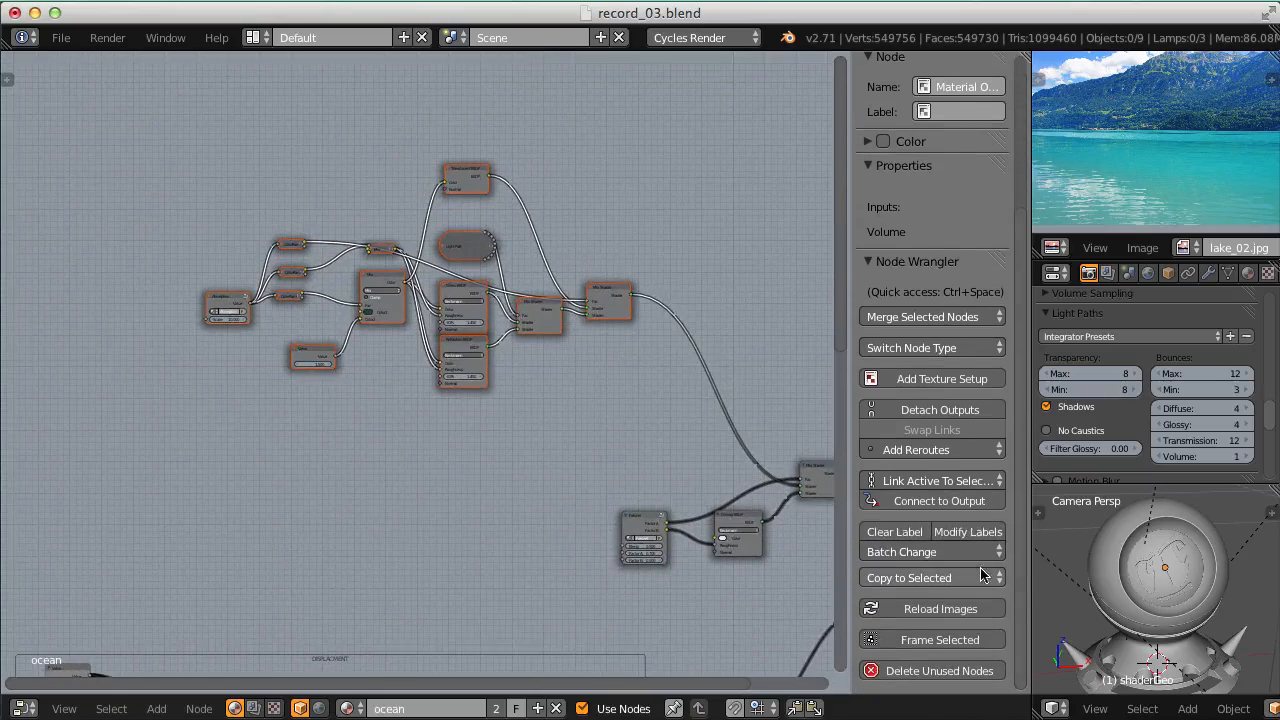
left_click(923, 643)
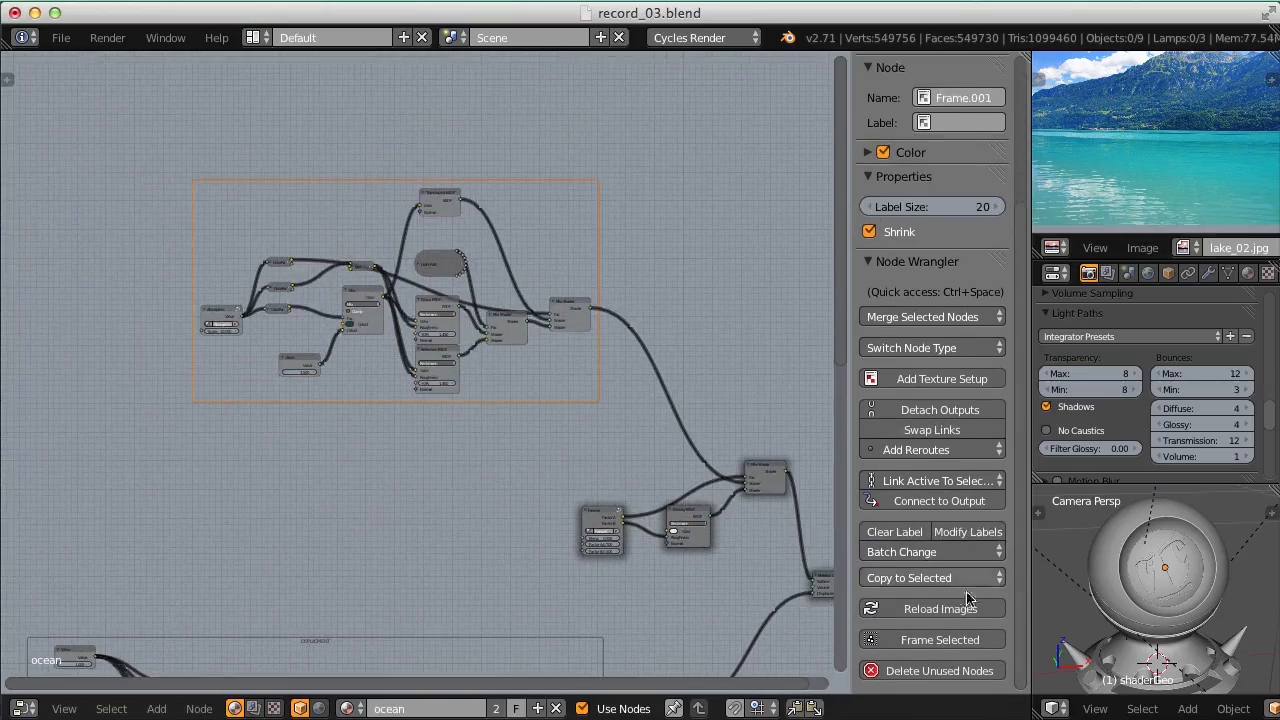
Set the new frame's name and label to Refraction and shift the frame slightly upward.
left_click_drag(1016, 534, 1025, 345)
left_click(957, 290)
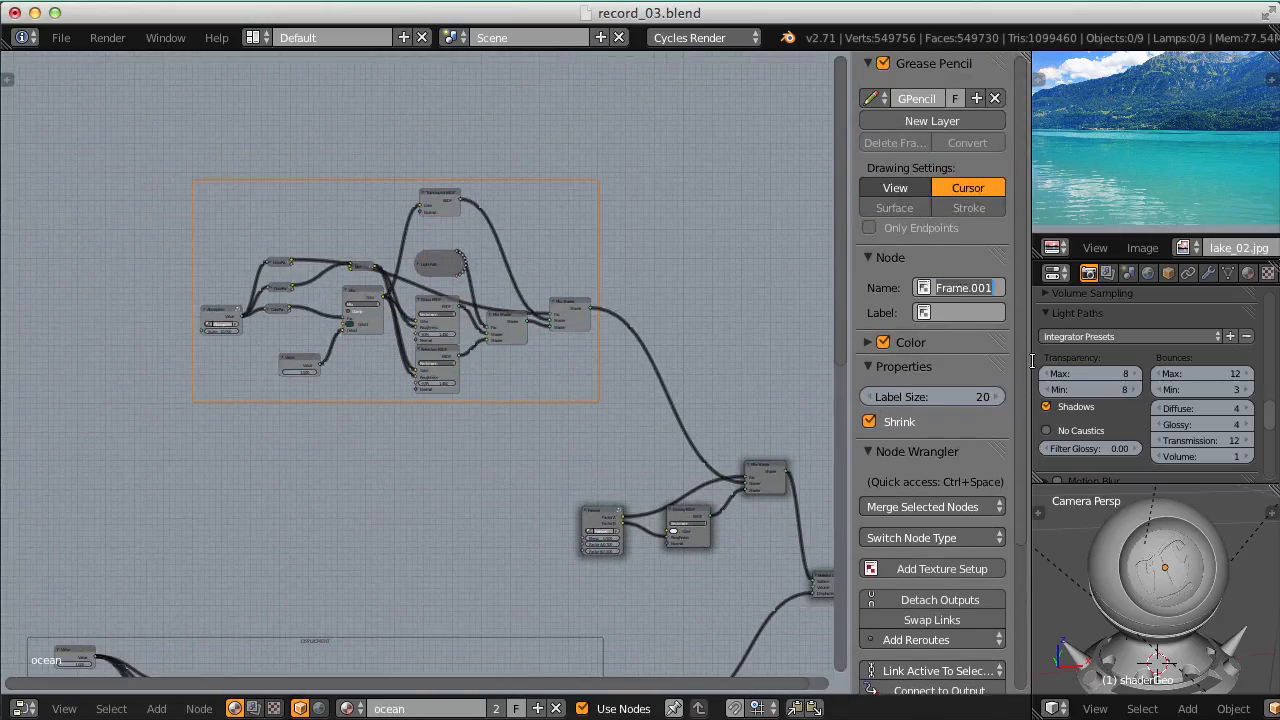
type("Refraction")
key("Return")
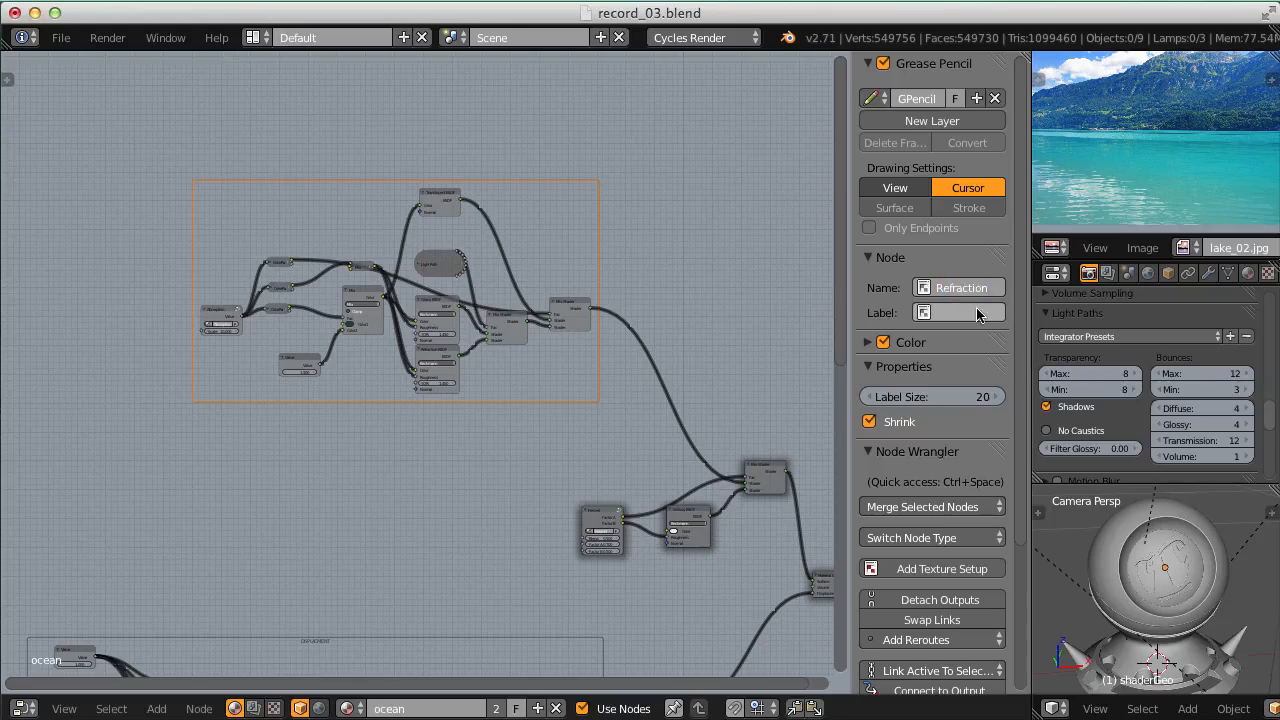
type("Refraction")
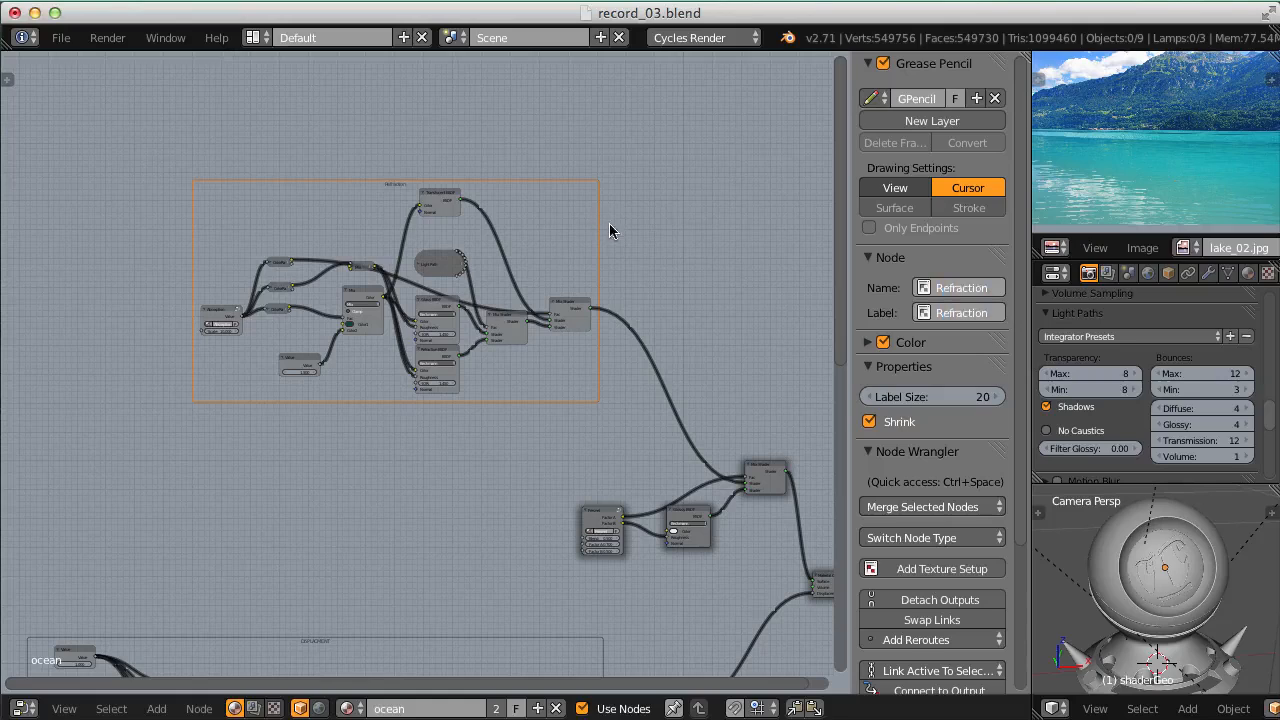
key("g")
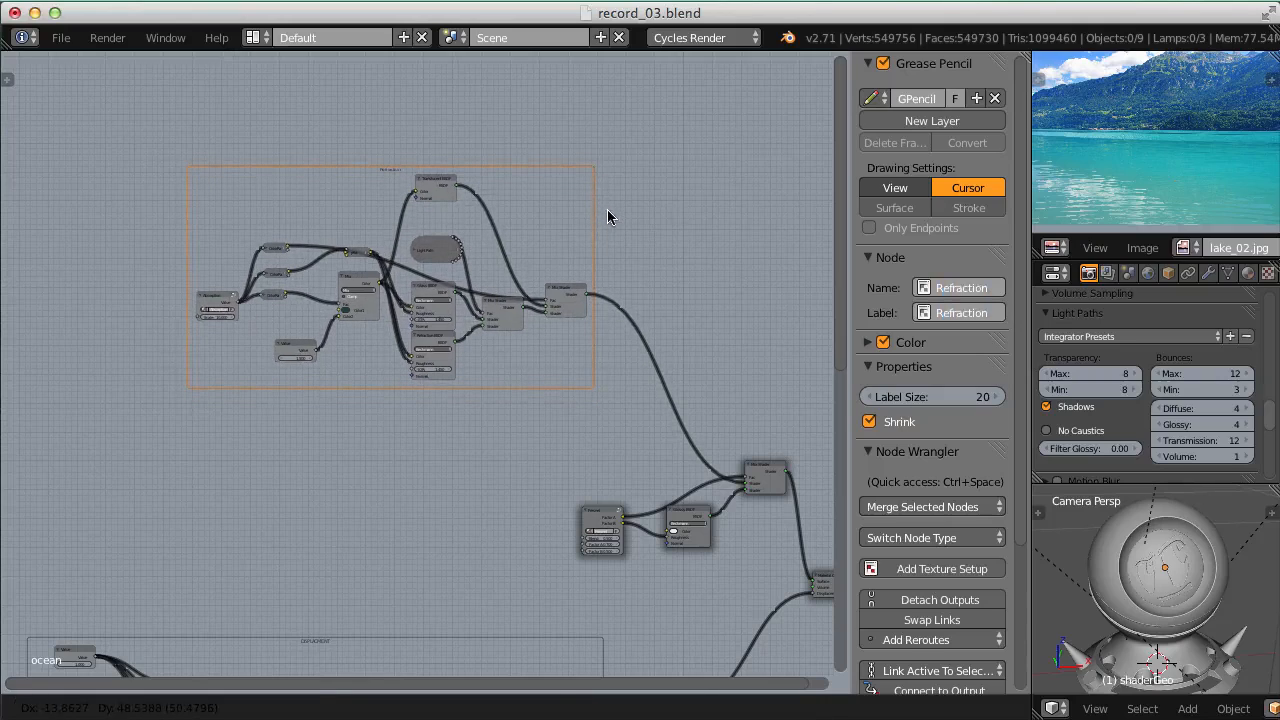
left_click(607, 217)
scroll(600, 300, "up", 4)
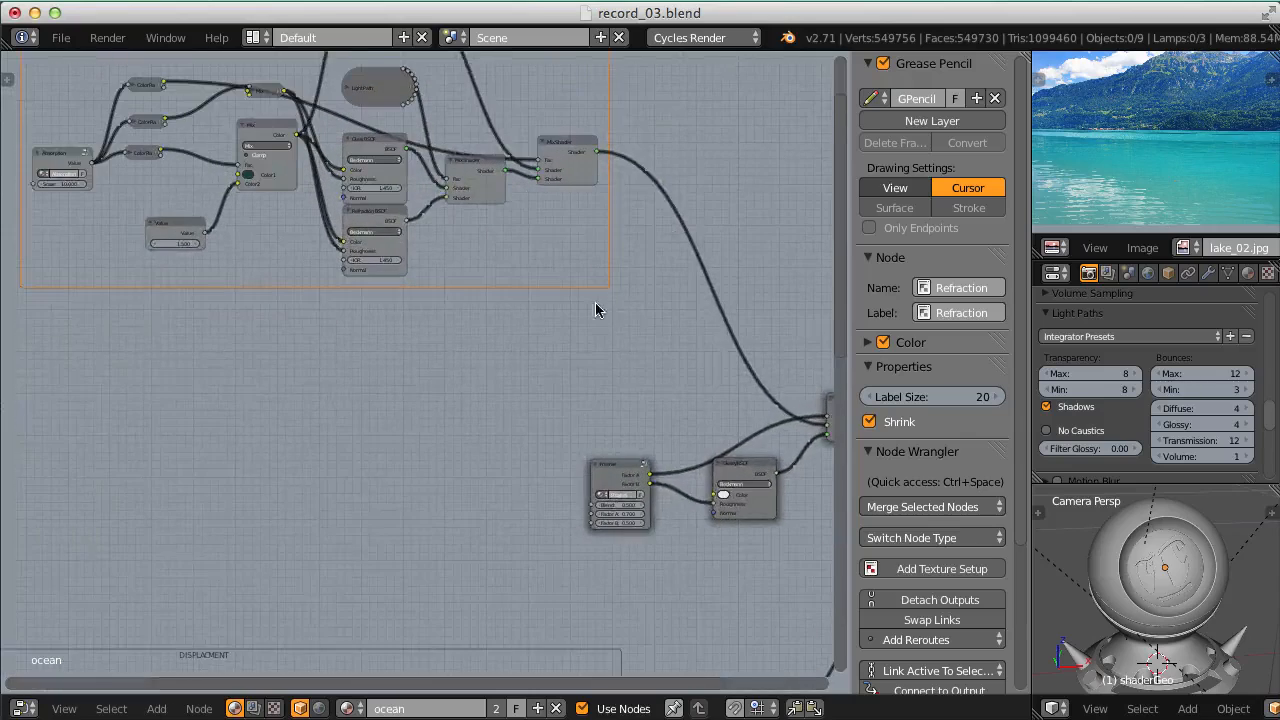
middle_click_drag(662, 256, 606, 307)
middle_click_drag(629, 243, 581, 275)
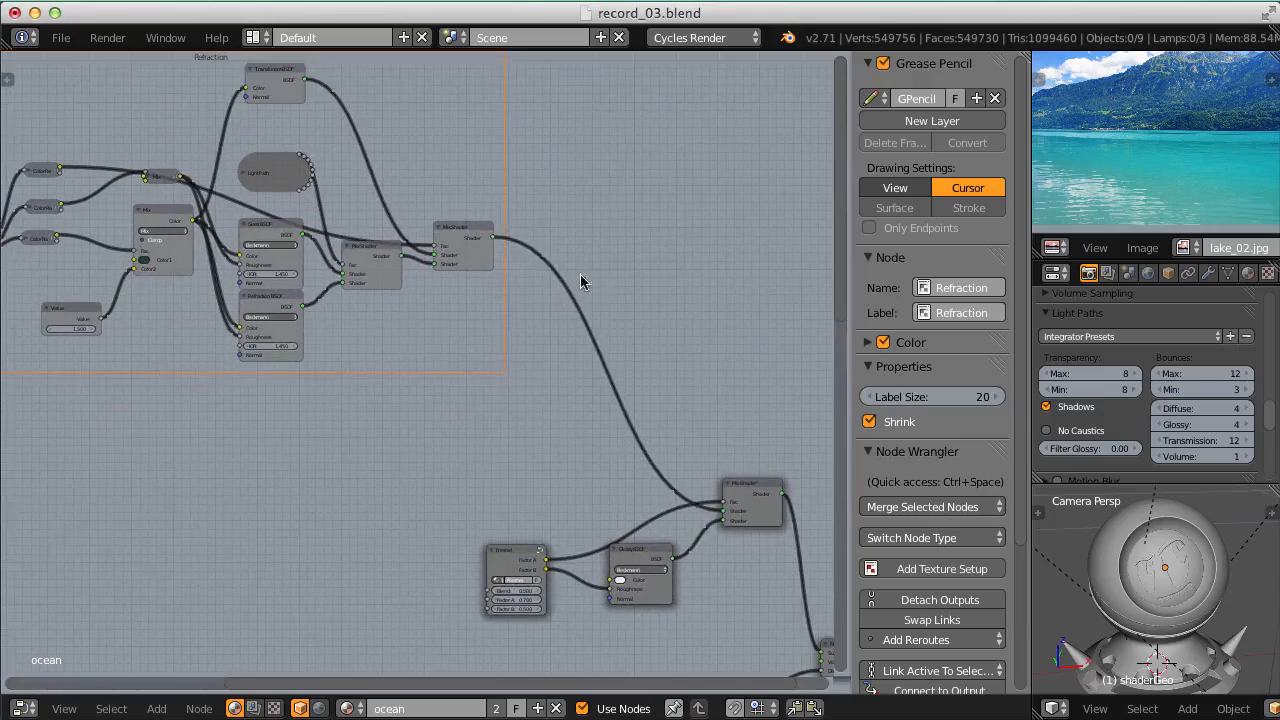
left_click(480, 229)
left_click(763, 492)
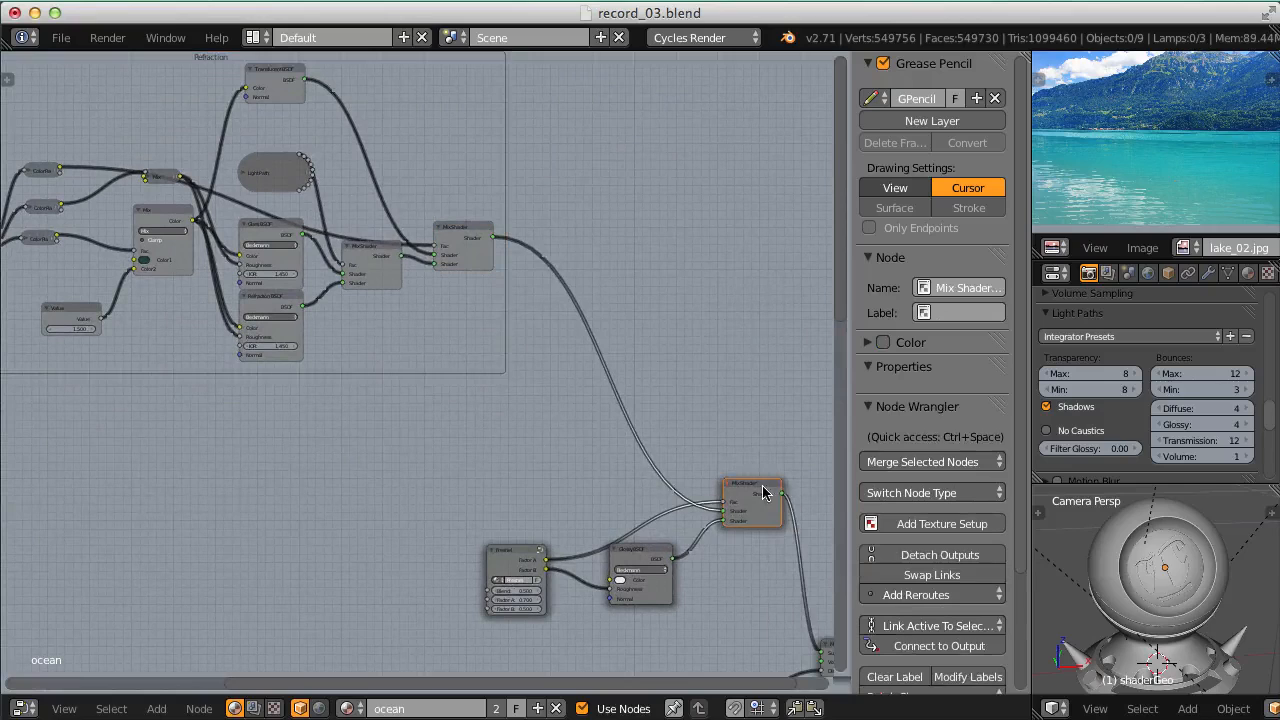
middle_click_drag(591, 320, 585, 340)
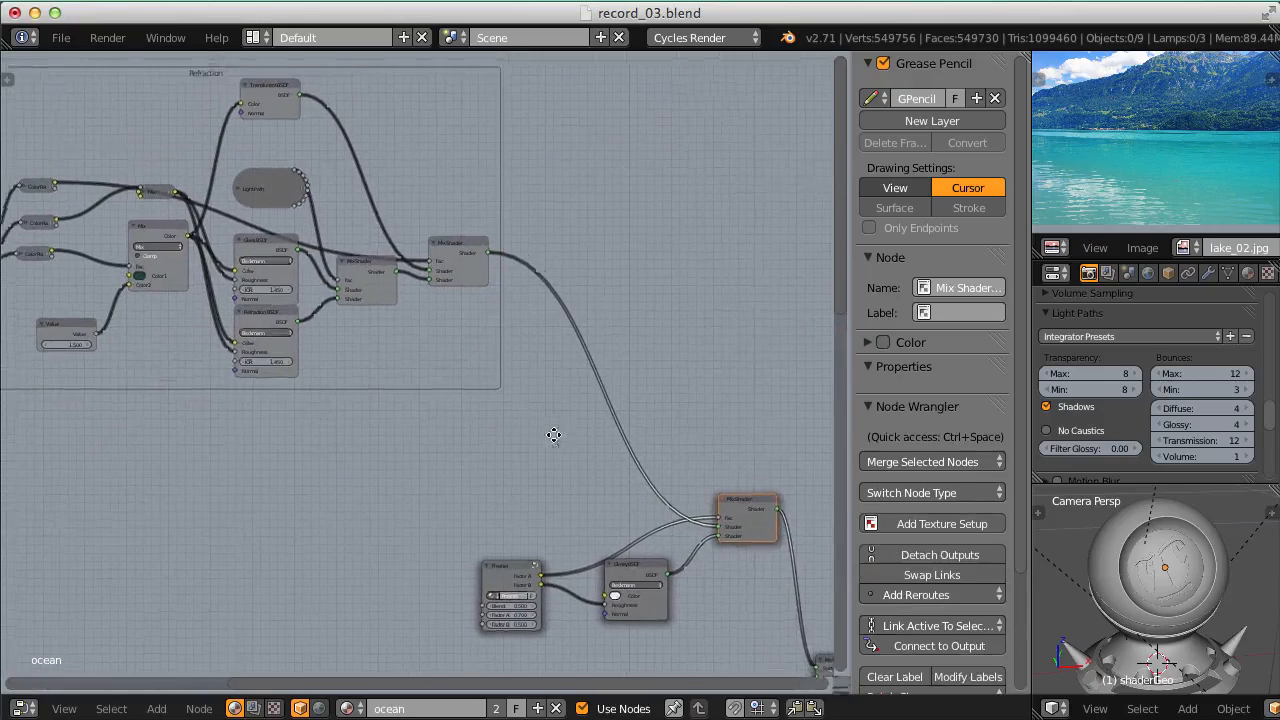
middle_click_drag(551, 434, 657, 340)
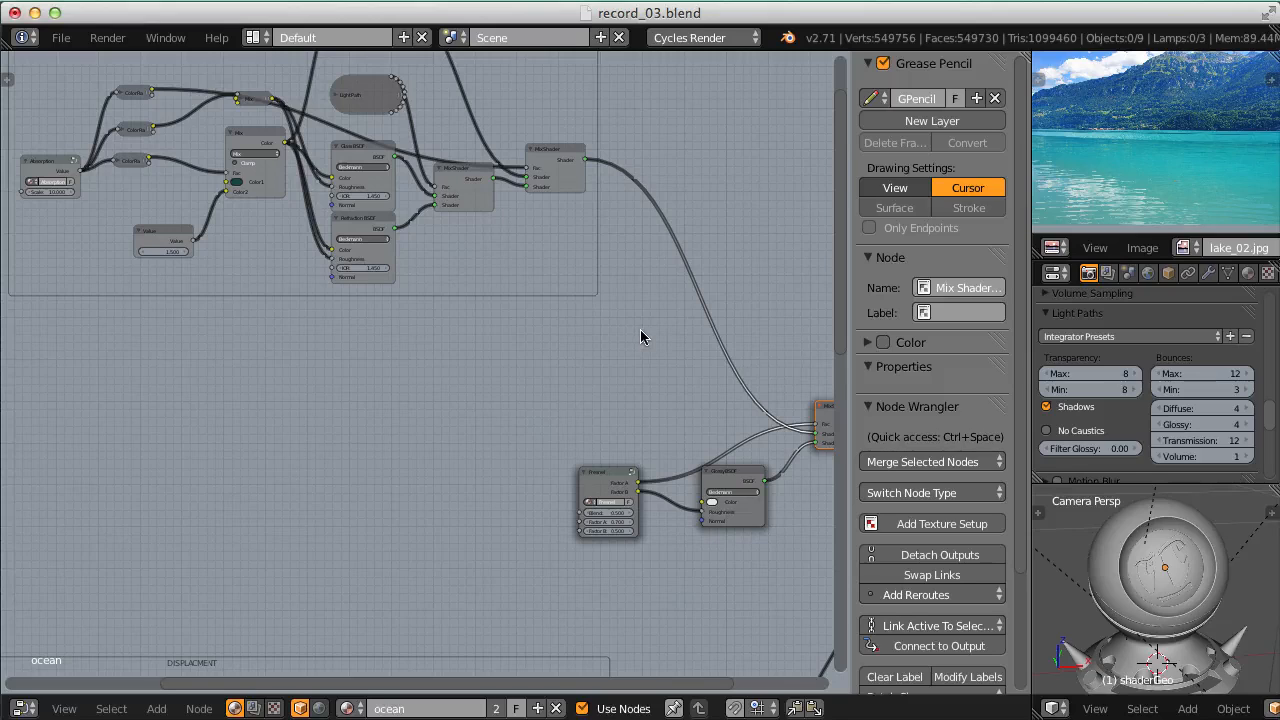
Add a Geometry input node in the empty area between the Refraction and displacement frames.
middle_click_drag(423, 397, 626, 331)
key("shift+a")
mouse_move(590, 346)
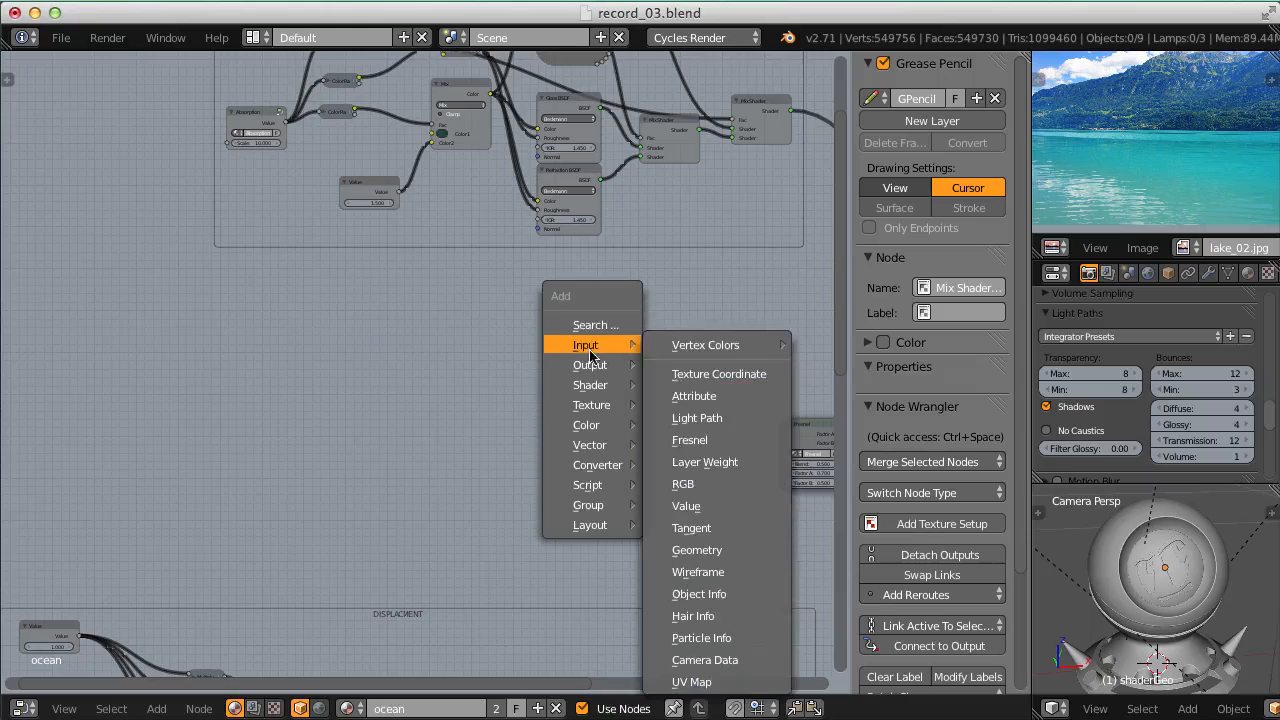
left_click(700, 552)
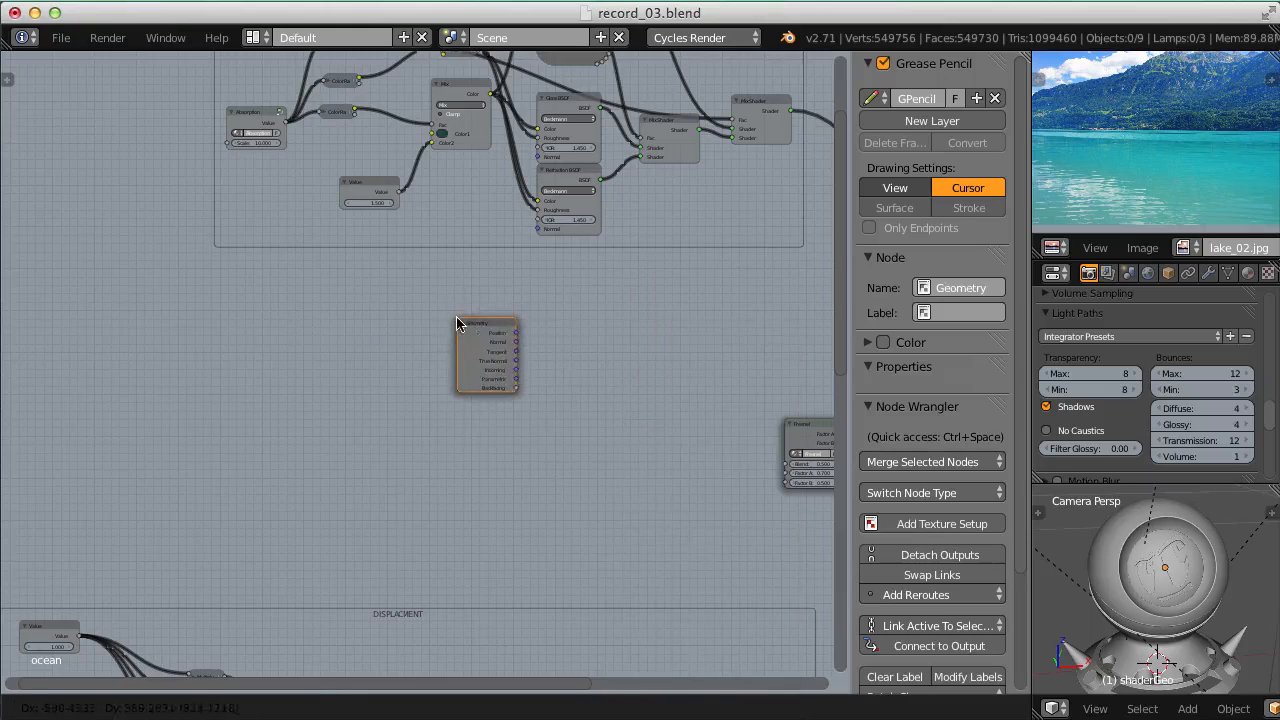
left_click(459, 316)
Add a Vector Math node just after the Geometry node.
middle_click_drag(561, 320, 475, 335)
scroll(475, 335, "up", 4)
key("shift+a")
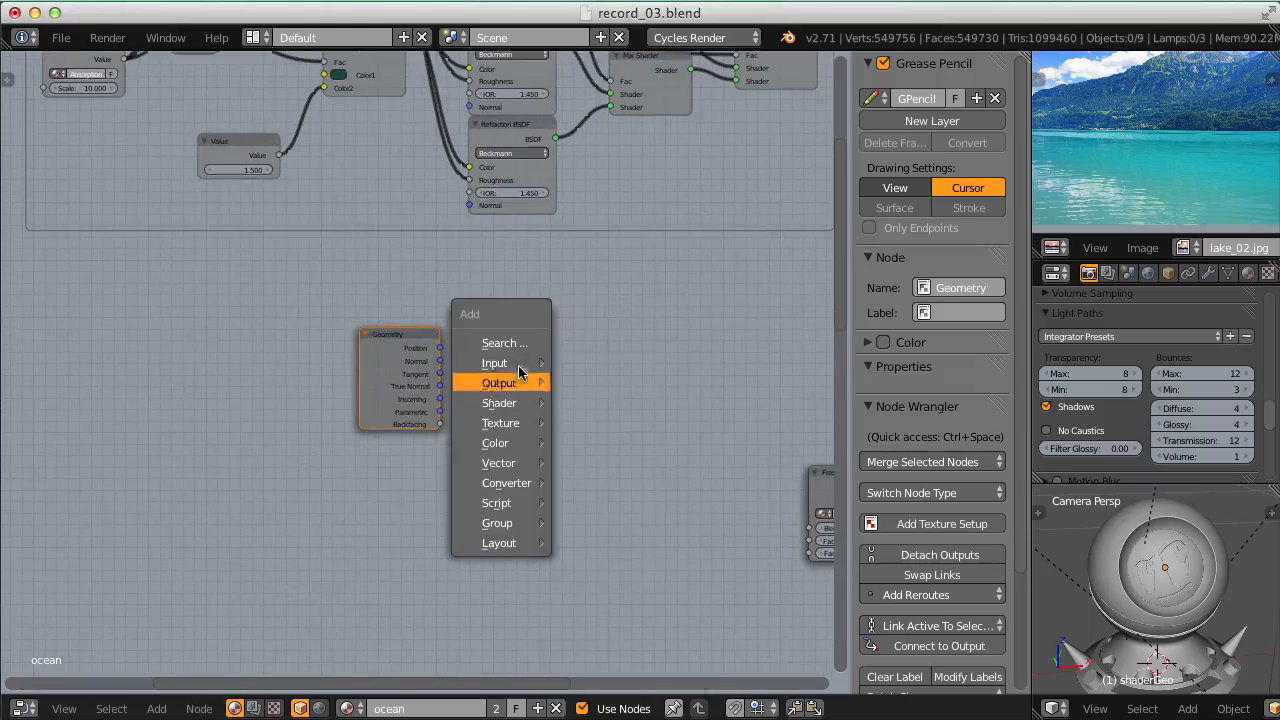
mouse_move(511, 468)
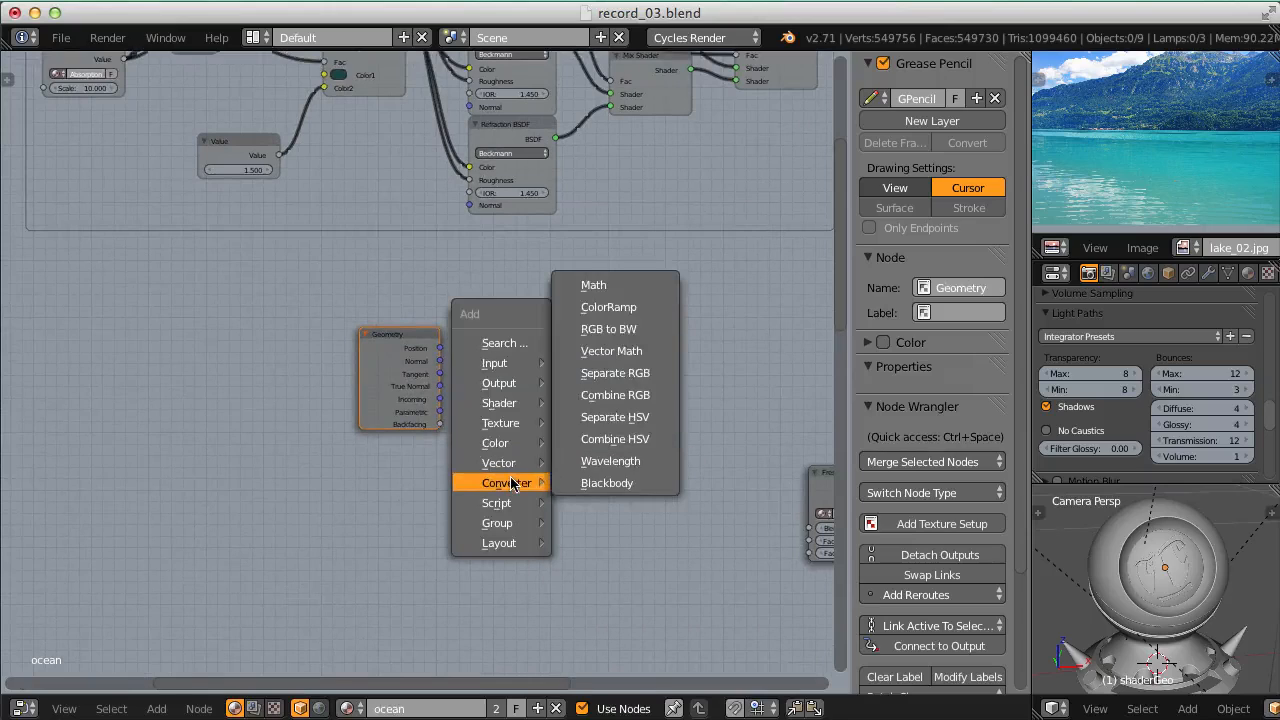
left_click(609, 349)
left_click(489, 346)
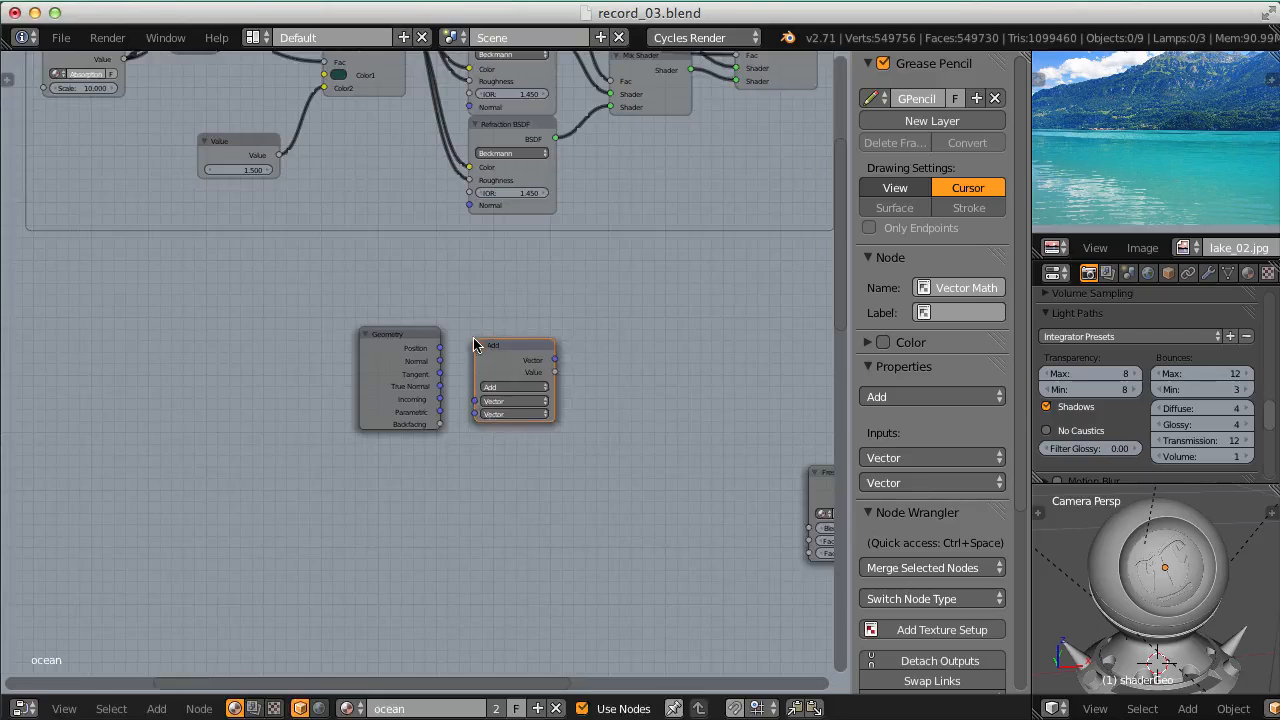
Add a ColorRamp node just after the Vector Math node.
middle_click_drag(489, 346, 457, 366)
key("shift+a")
mouse_move(523, 342)
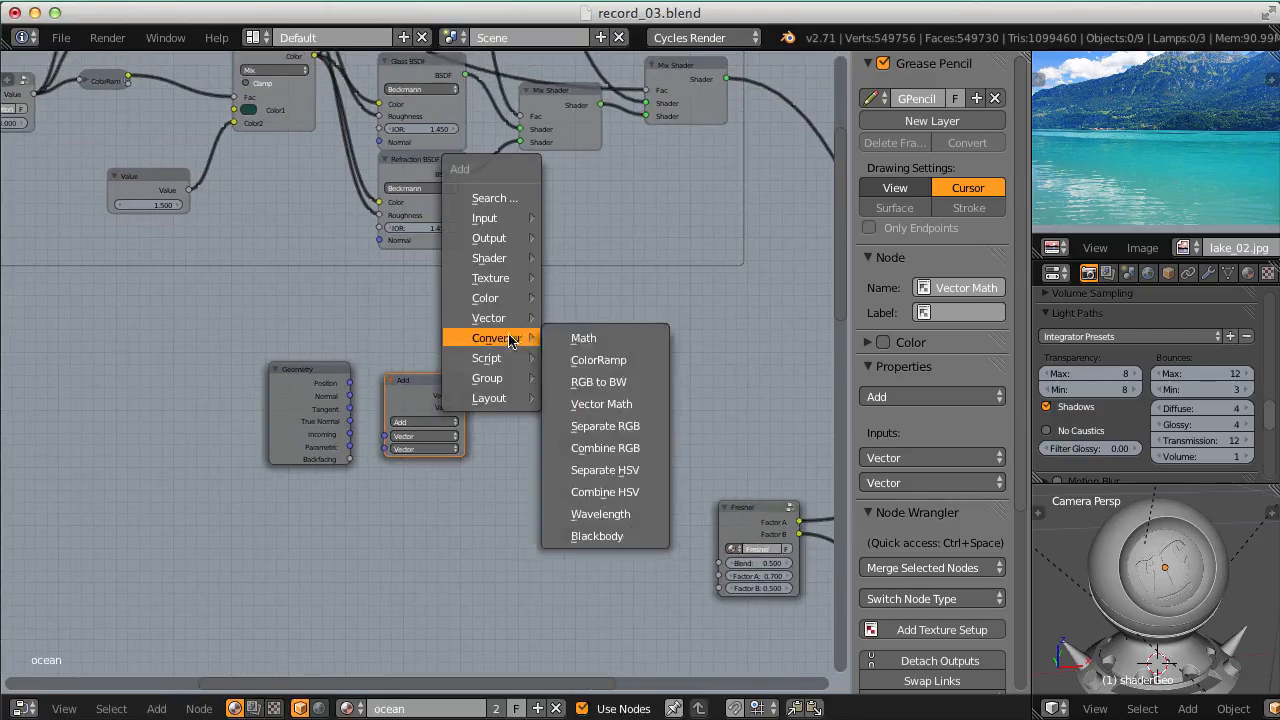
mouse_move(505, 300)
left_click(590, 360)
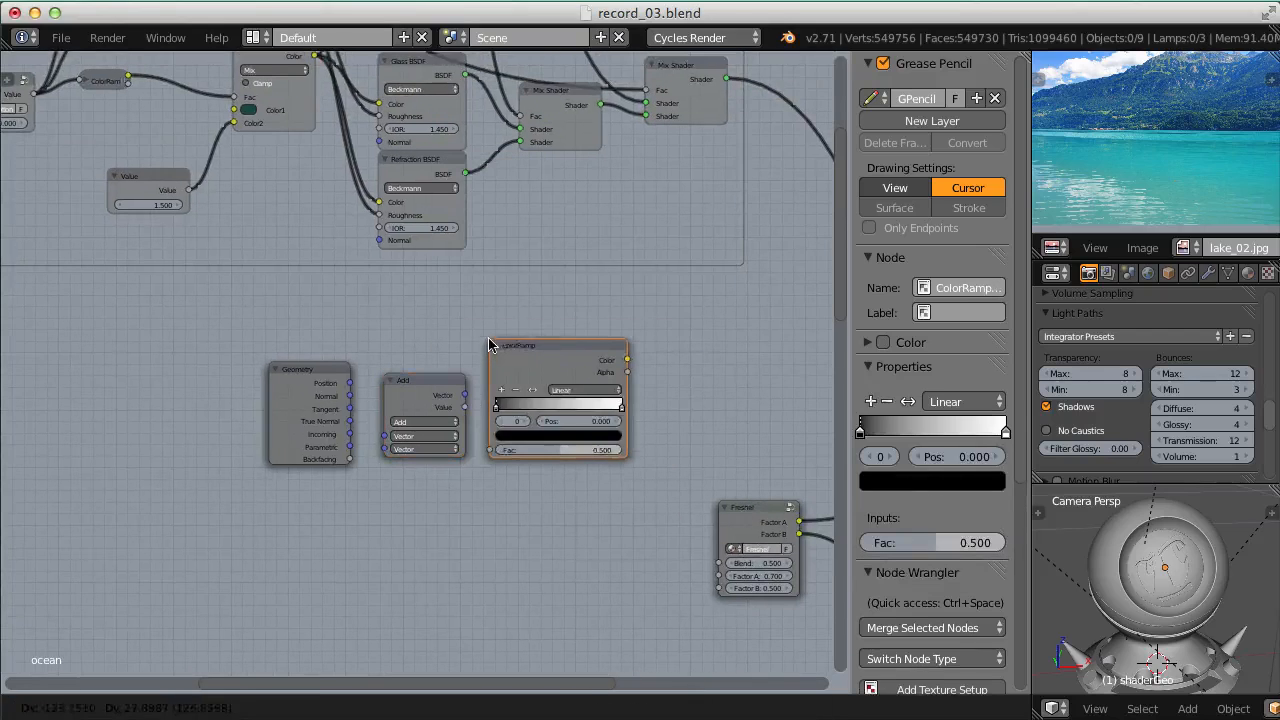
left_click(496, 350)
Add a Transparent BSDF shader node beyond the new ColorRamp, above the Fresnel node.
middle_click_drag(584, 322, 328, 358)
key("shift+a")
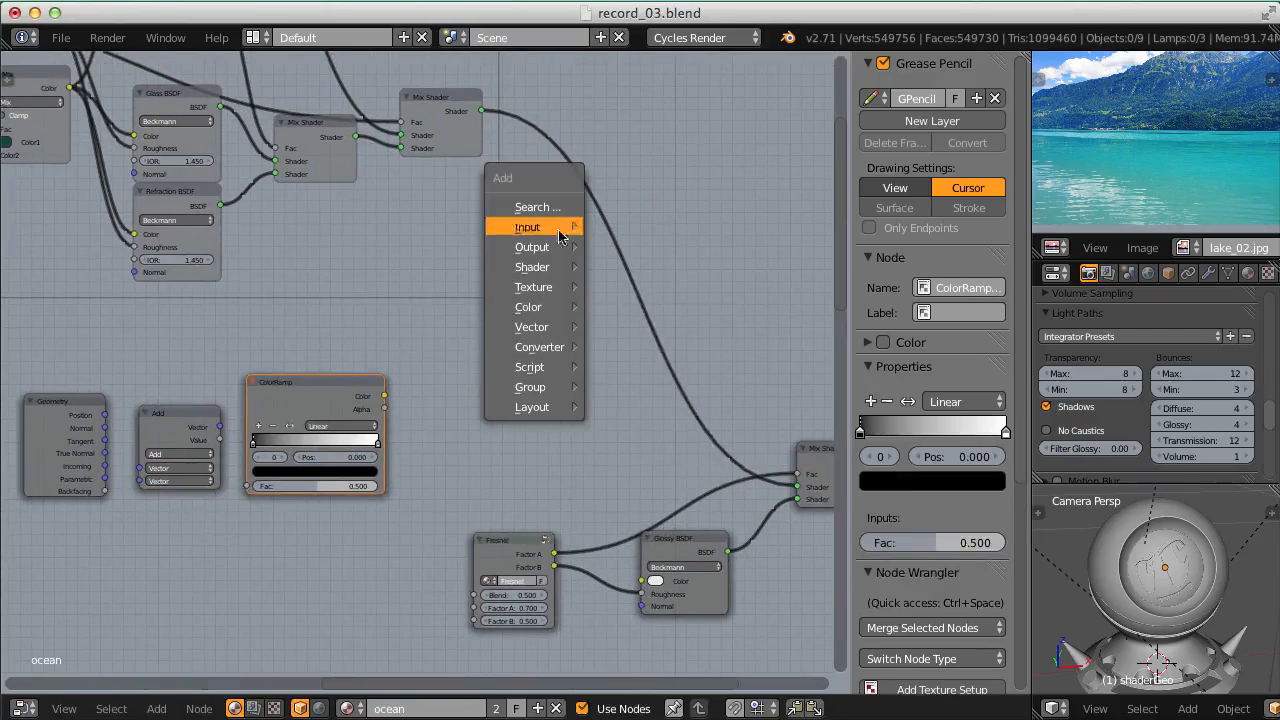
mouse_move(540, 267)
left_click(660, 354)
left_click(462, 372)
Duplicate the Transparent BSDF node and place the copy directly above the original.
middle_click_drag(503, 325, 448, 350)
middle_click_drag(476, 300, 479, 336, "ctrl")
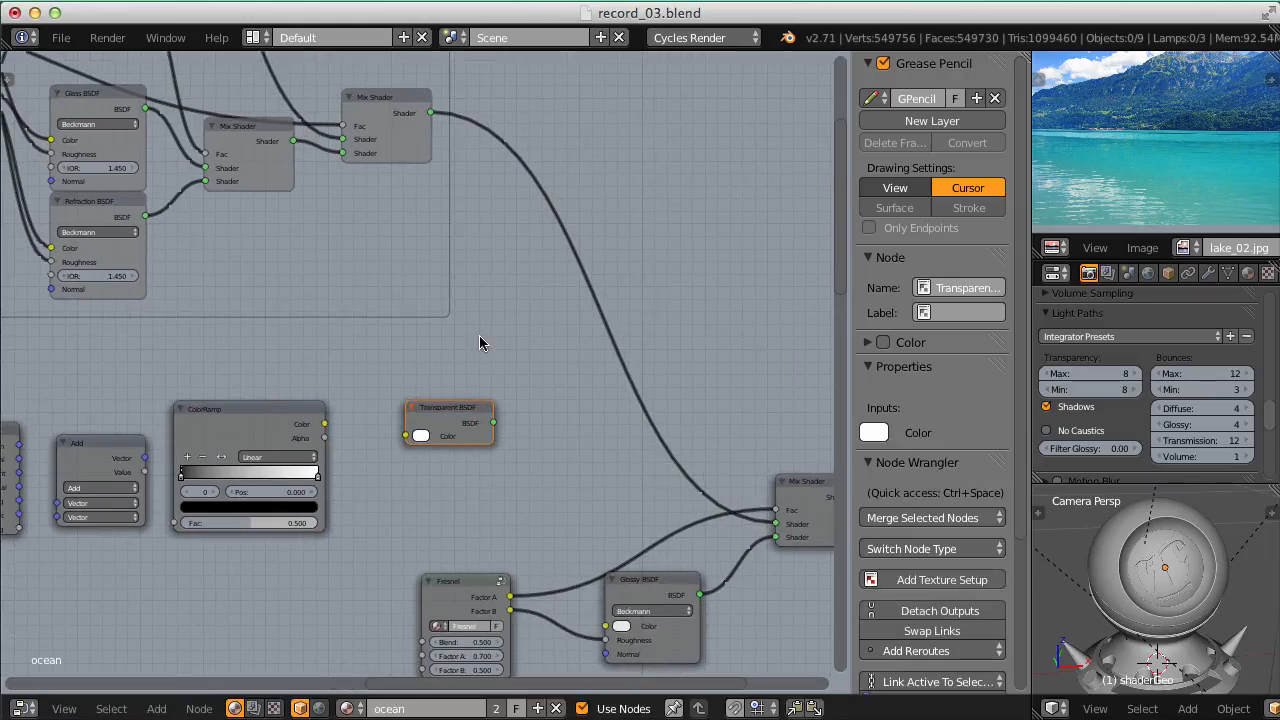
key("shift+d")
left_click(497, 333)
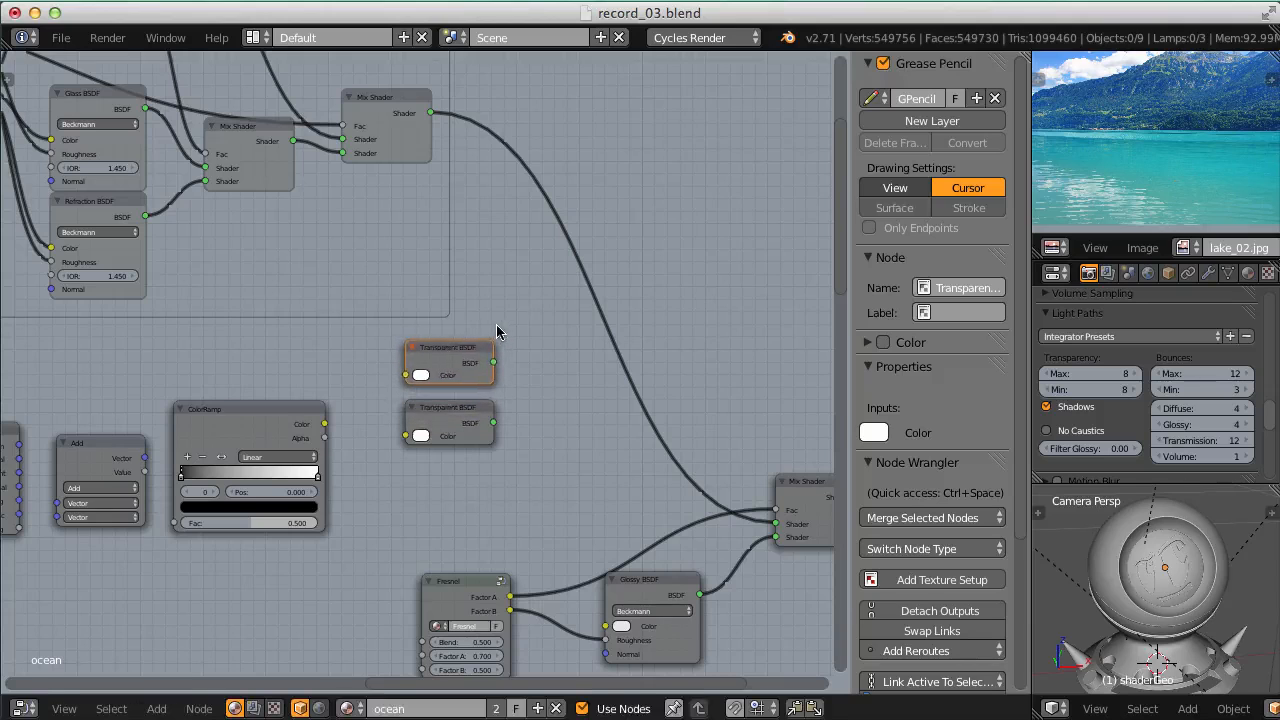
Add a Mix Shader beside the two Transparent BSDF nodes and link their outputs to its Shader inputs.
middle_click_drag(497, 331, 526, 331, "ctrl")
key("shift+a")
mouse_move(535, 327)
left_click(610, 322)
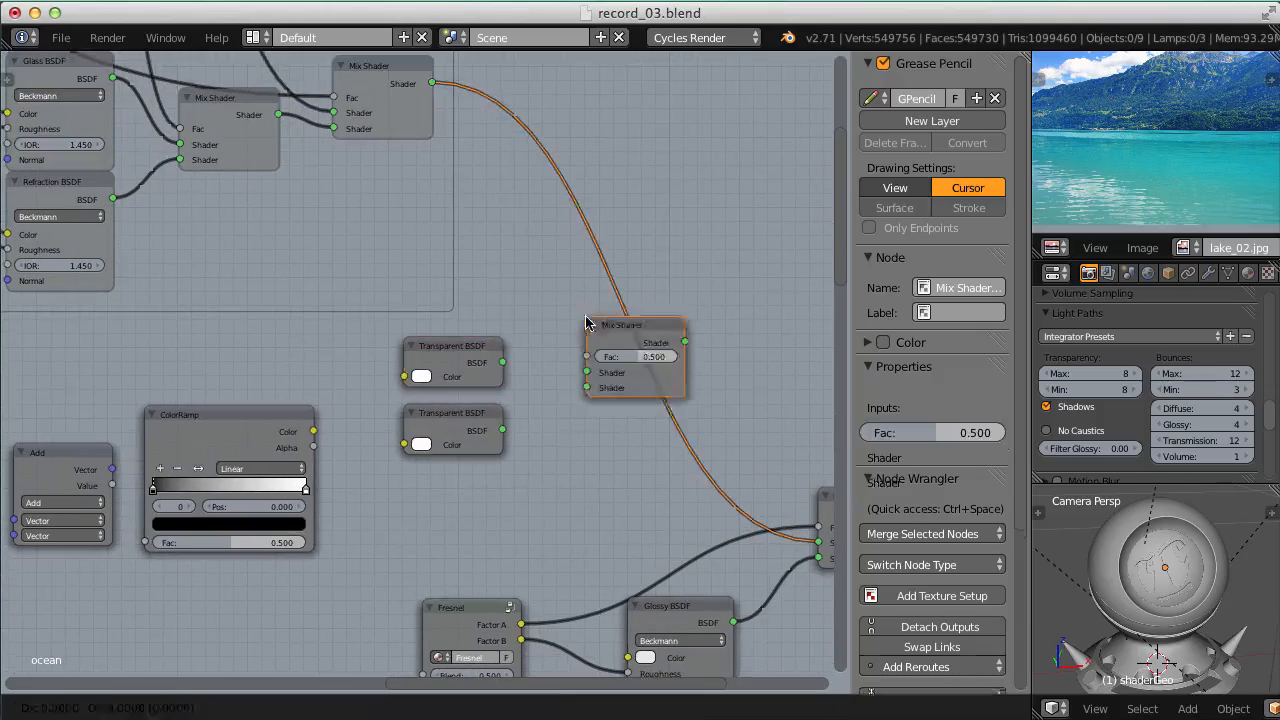
left_click(536, 364)
scroll(501, 366, "up", 1)
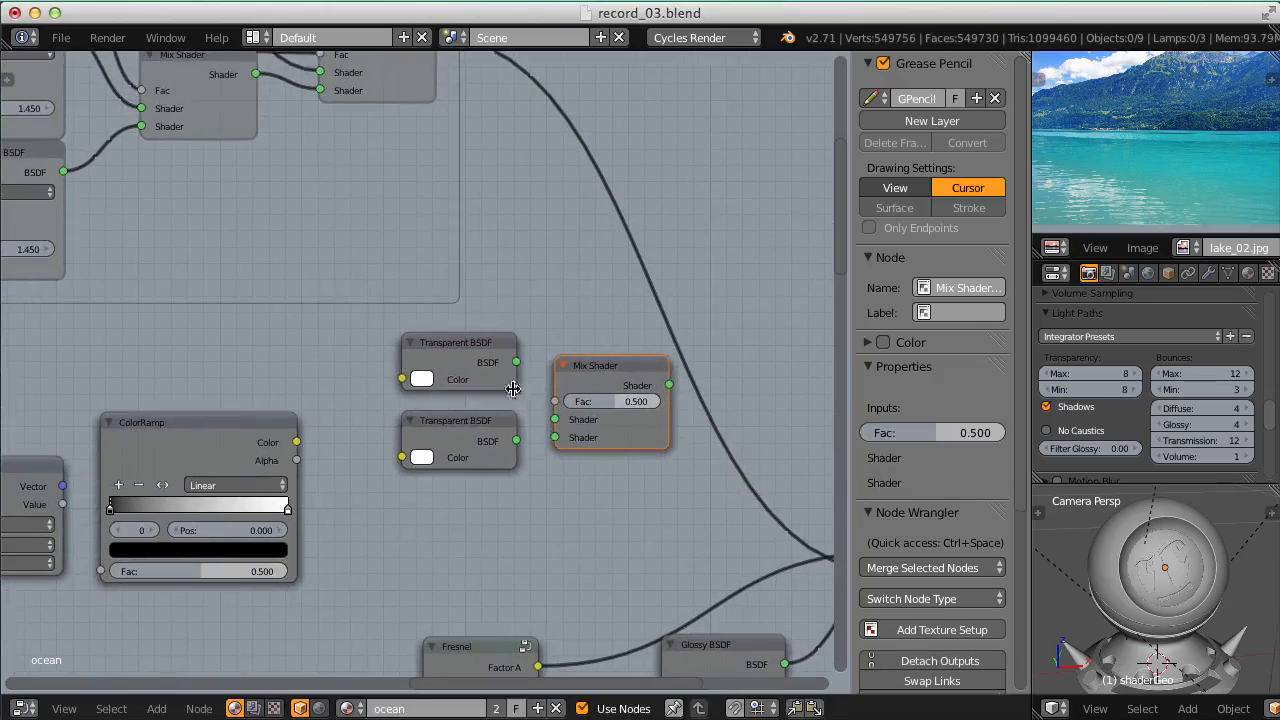
left_click_drag(502, 363, 555, 437)
Link the Geometry node's Normal and Incoming outputs to the first and second Vector inputs of the Vector Math node.
scroll(334, 392, "down", 3)
mouse_move(324, 391)
middle_mouse_down()
mouse_move(543, 403)
mouse_move(637, 376)
middle_mouse_up()
middle_click_drag(498, 386, 597, 340)
scroll(597, 340, "up", 2)
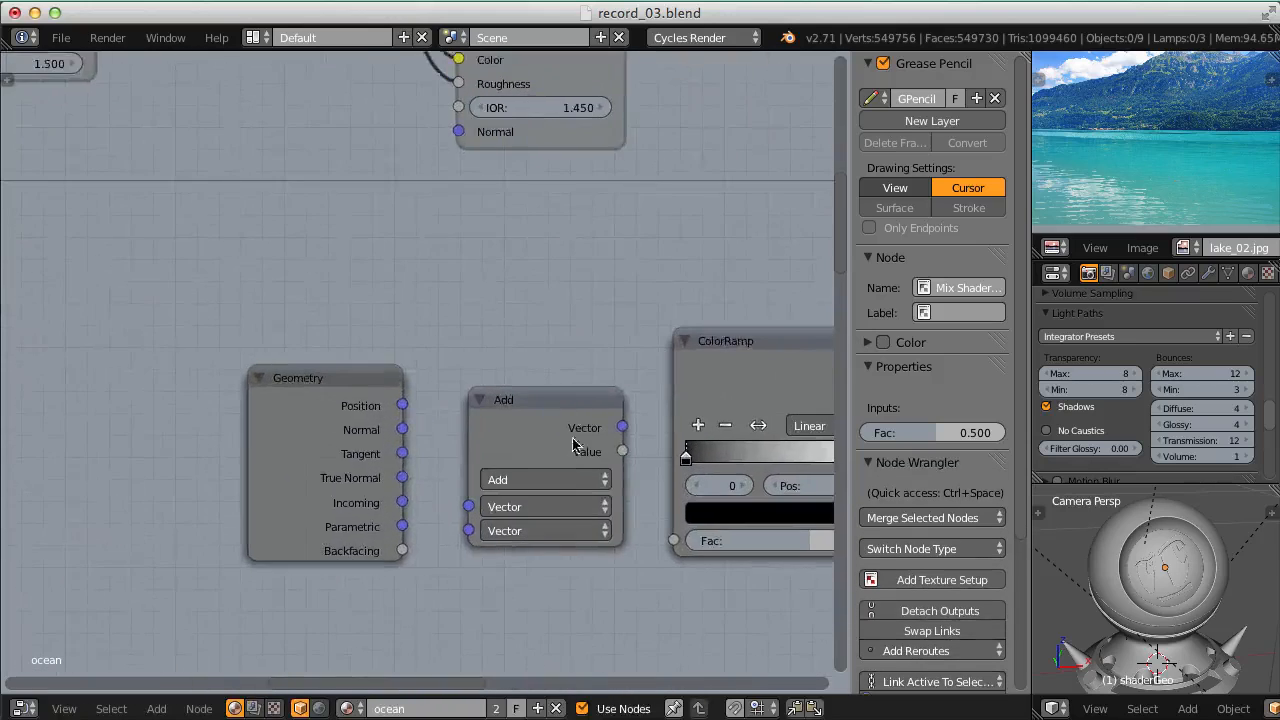
middle_click_drag(481, 392, 483, 380, "ctrl")
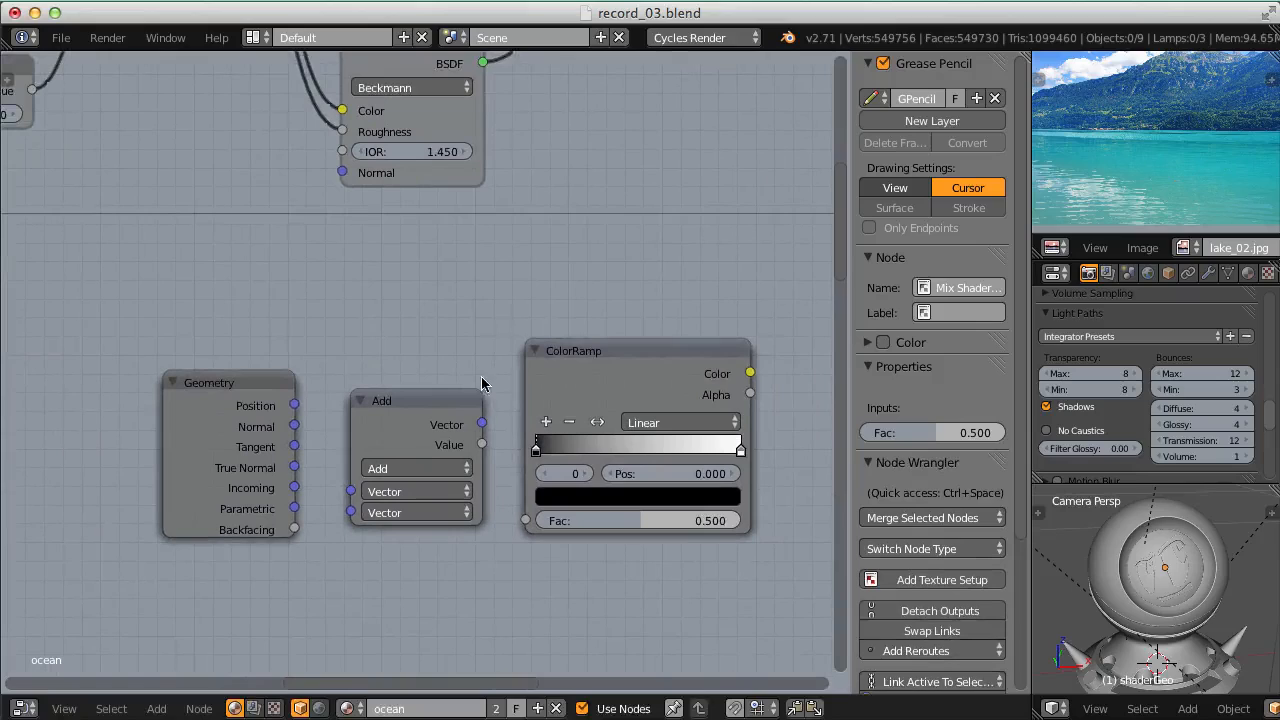
middle_click_drag(365, 371, 490, 420, "ctrl")
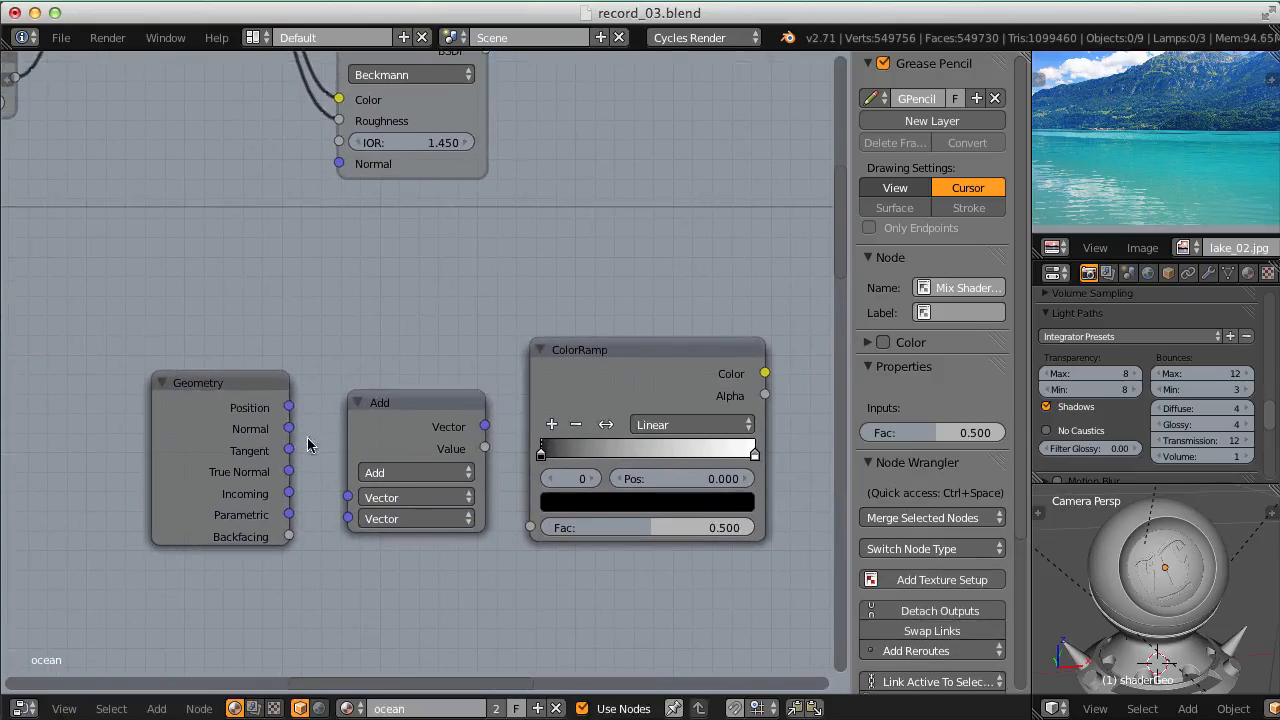
left_click_drag(288, 431, 344, 527)
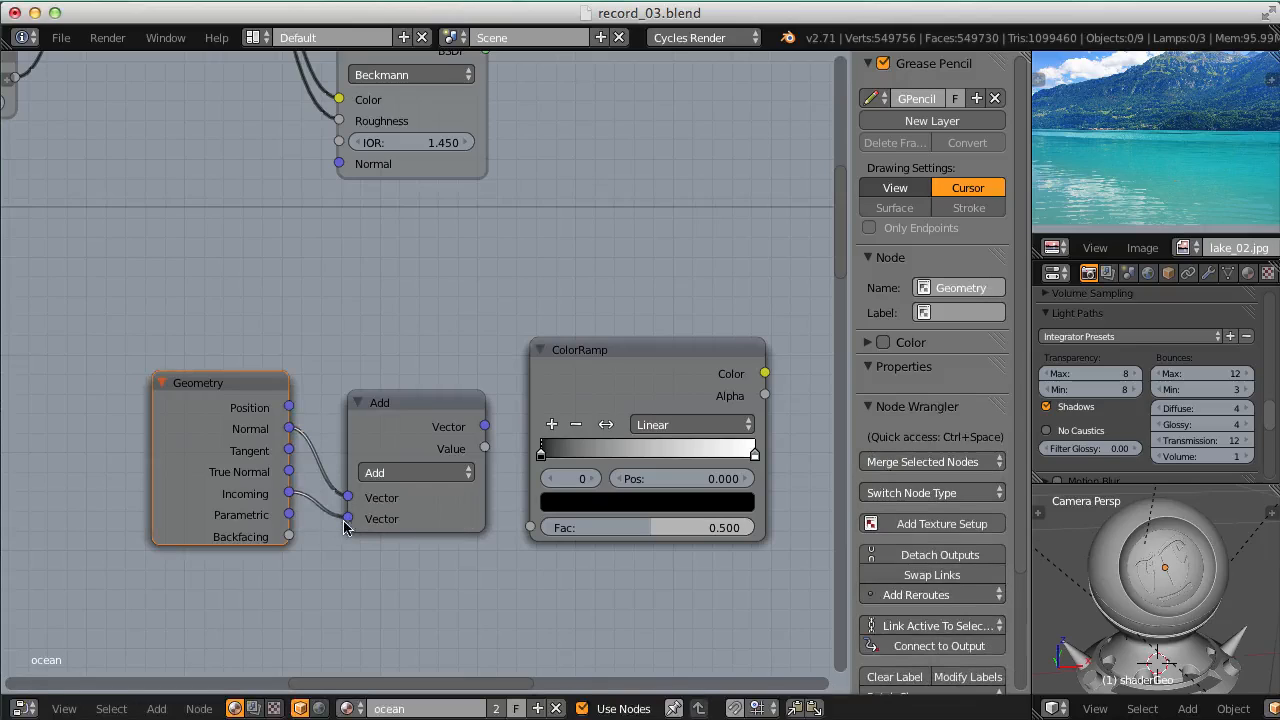
Set the Vector Math operation to Dot Product and link its Value output to the ColorRamp's Fac input.
left_click(414, 476)
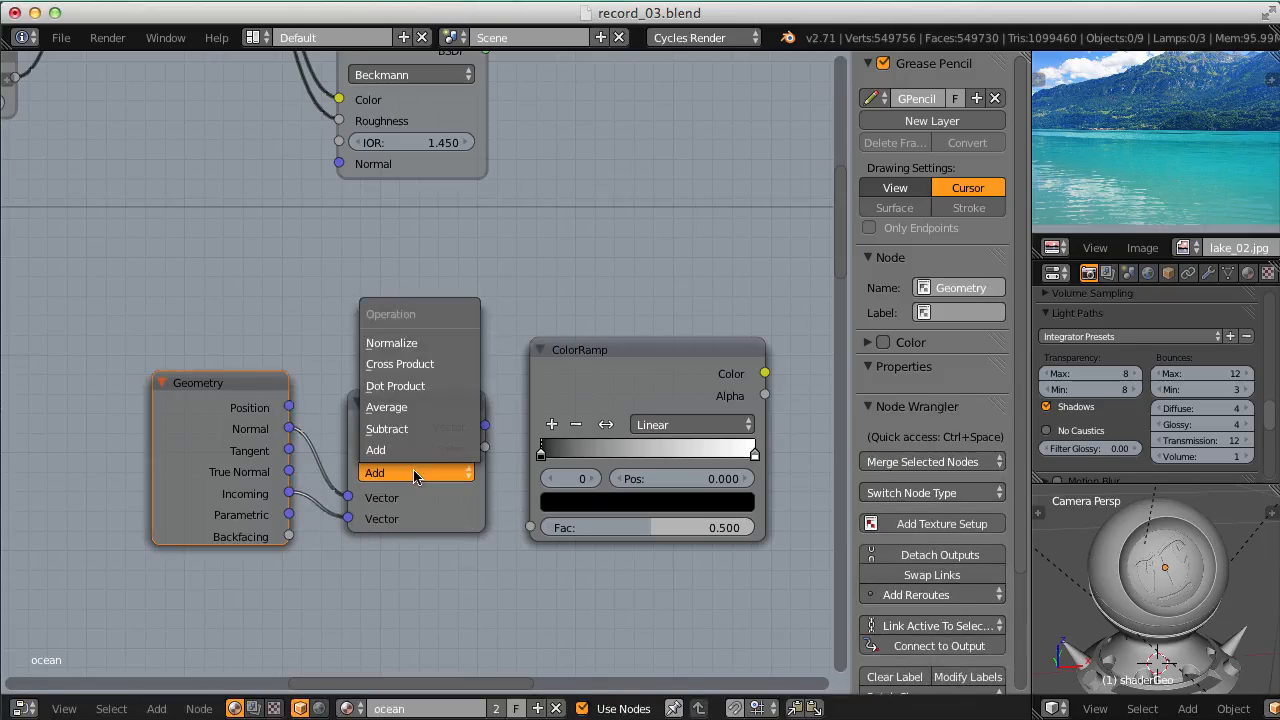
left_click(420, 386)
middle_click_drag(460, 375, 373, 392)
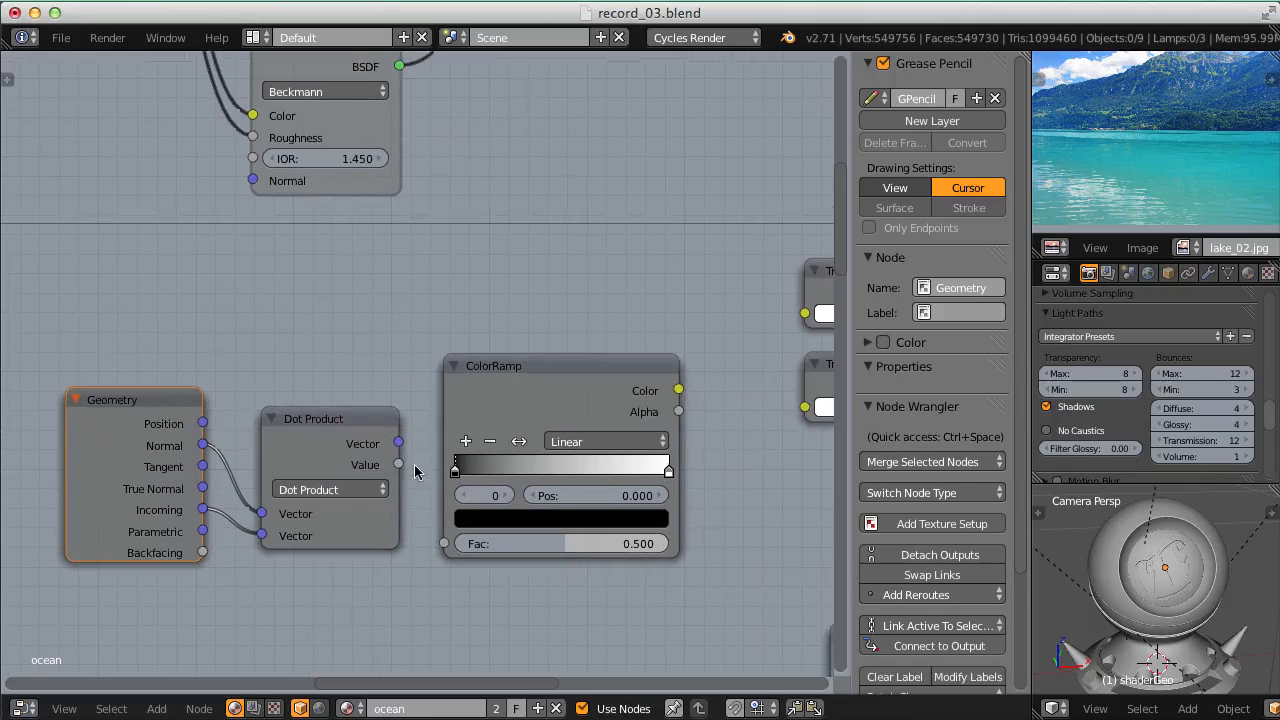
left_click_drag(398, 465, 444, 543)
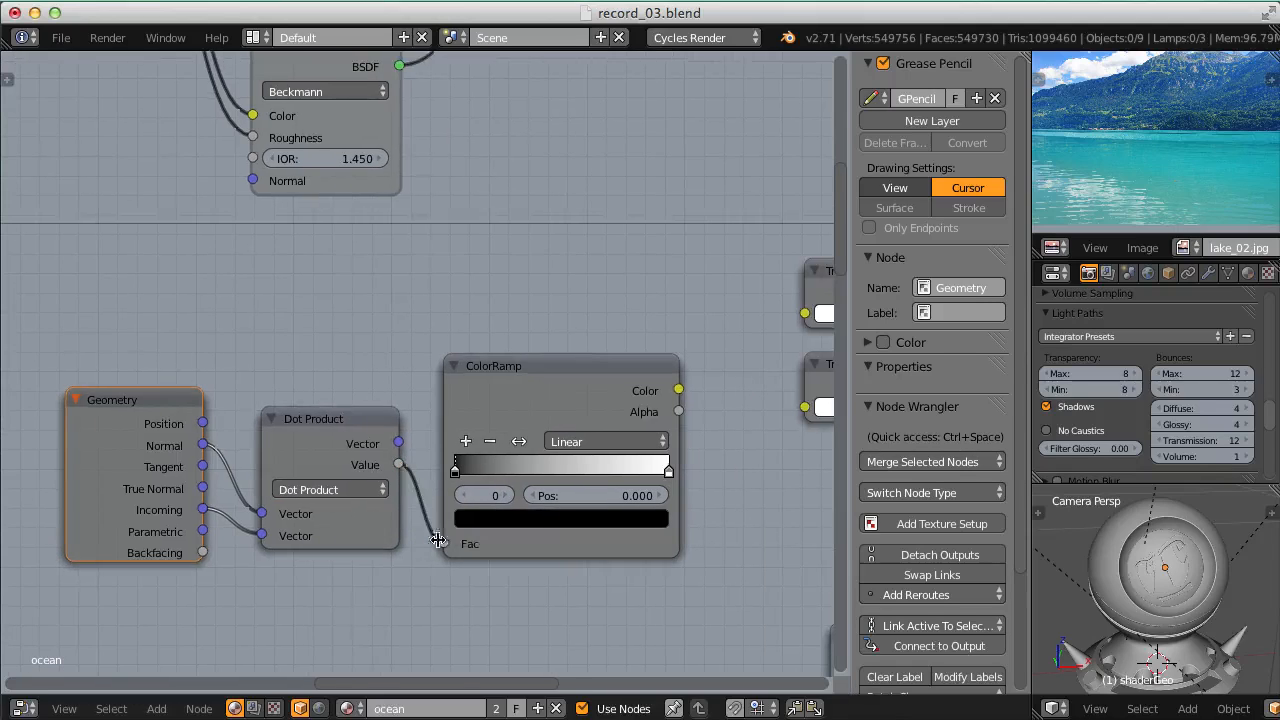
Link the ColorRamp's Color output to the Color input of the lower Transparent BSDF node.
middle_click_drag(540, 425, 394, 409)
left_click_drag(418, 435, 538, 452)
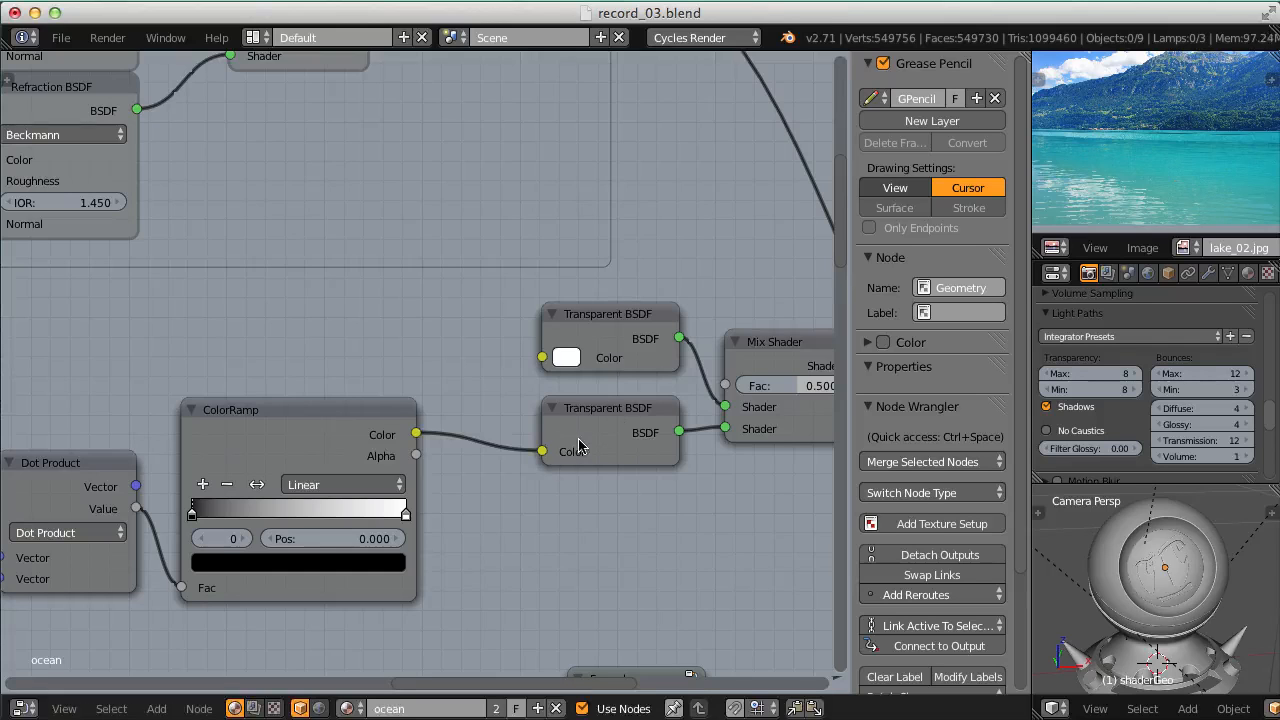
middle_click_drag(718, 302, 536, 336)
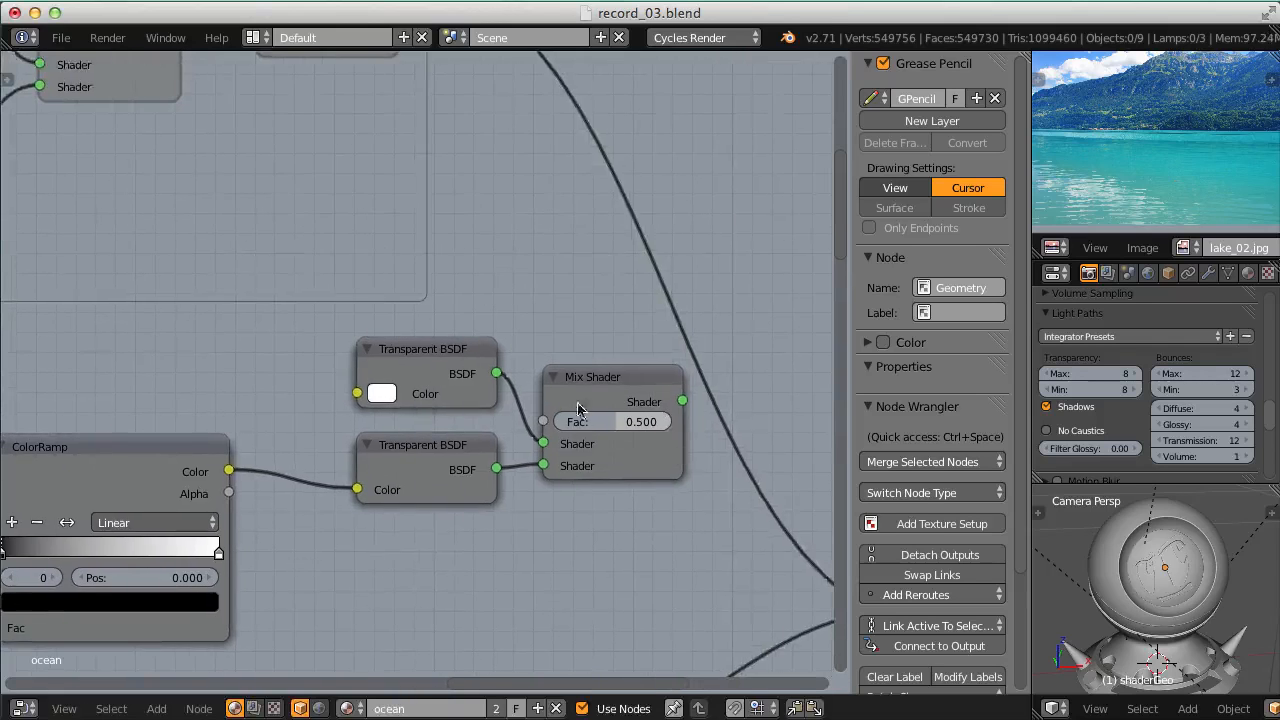
Expand the Light Path node and link its Is Shadow Ray output to the Fac of the Mix Shader joining the two Transparent BSDFs.
middle_click_drag(396, 150, 514, 409)
scroll(514, 409, "down", 6)
middle_click_drag(305, 282, 498, 388)
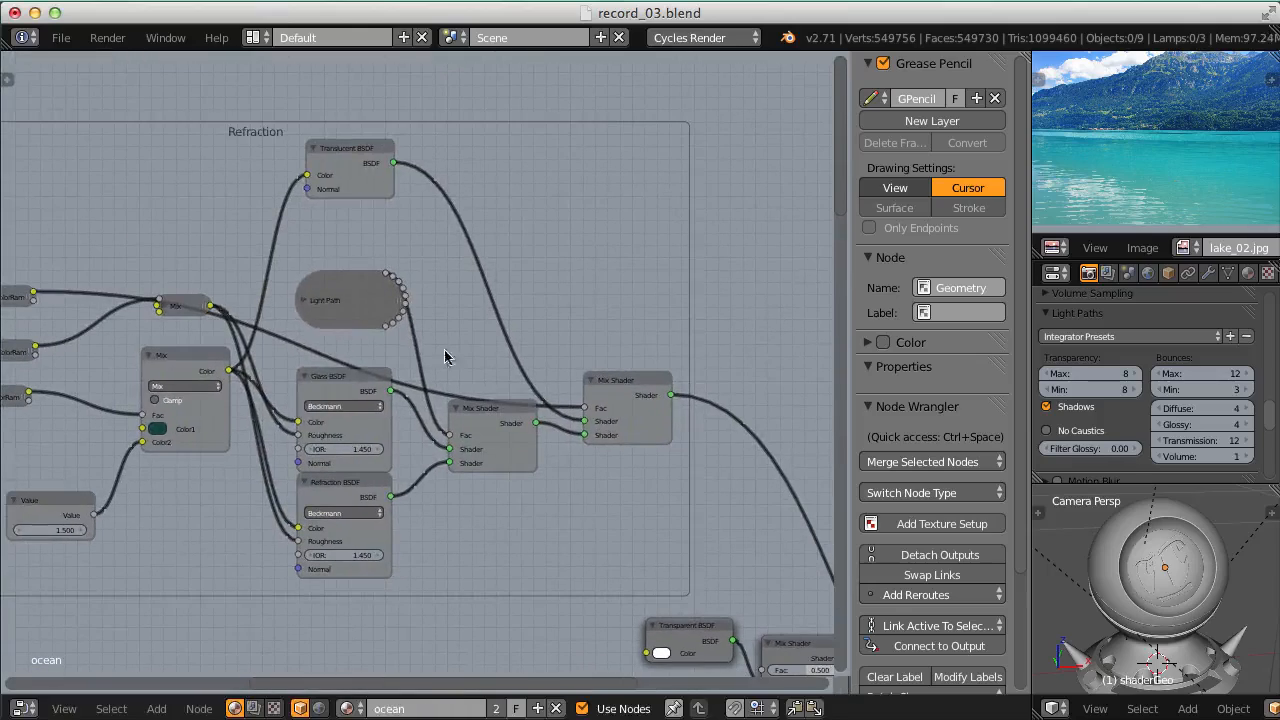
left_click(304, 300)
middle_click_drag(415, 315, 274, 193)
scroll(427, 285, "up", 2)
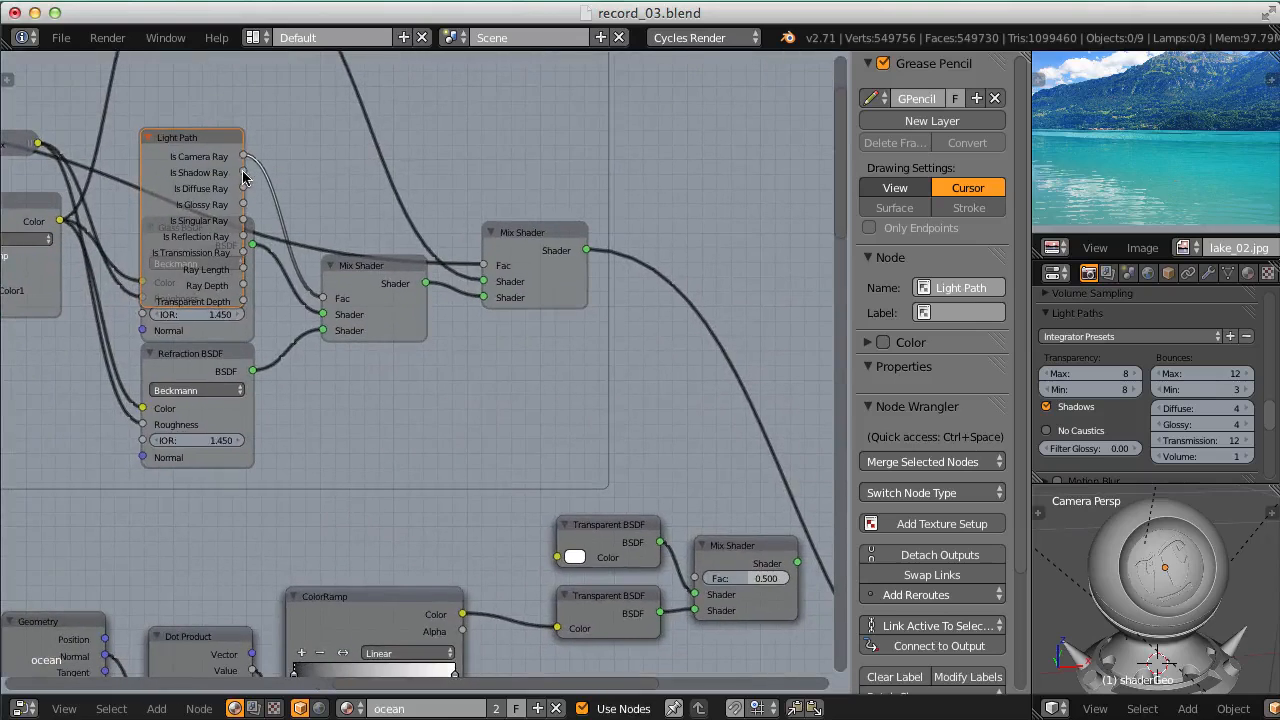
left_click_drag(242, 173, 703, 580)
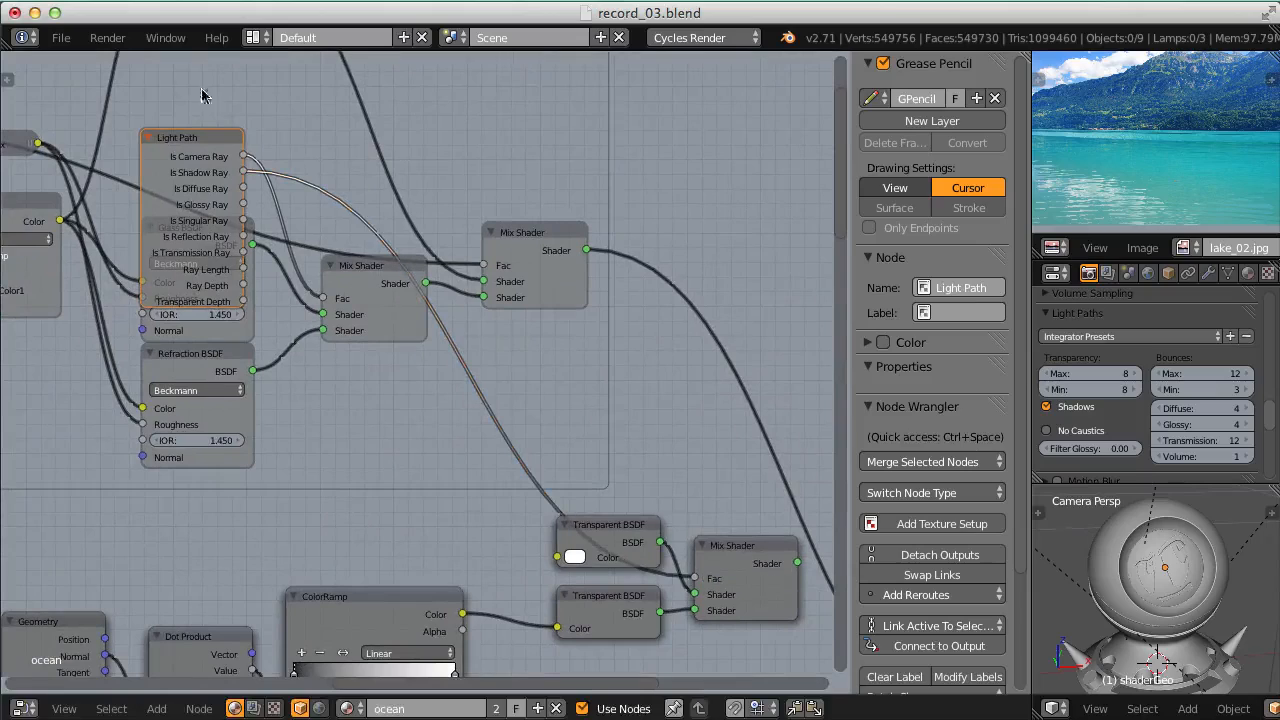
Check the Is Shadow Ray link and the two Transparent BSDF nodes, and collapse the Light Path node.
scroll(474, 302, "up", 2)
middle_click_drag(572, 347, 474, 300)
scroll(474, 301, "up", 1)
middle_click_drag(537, 391, 495, 332)
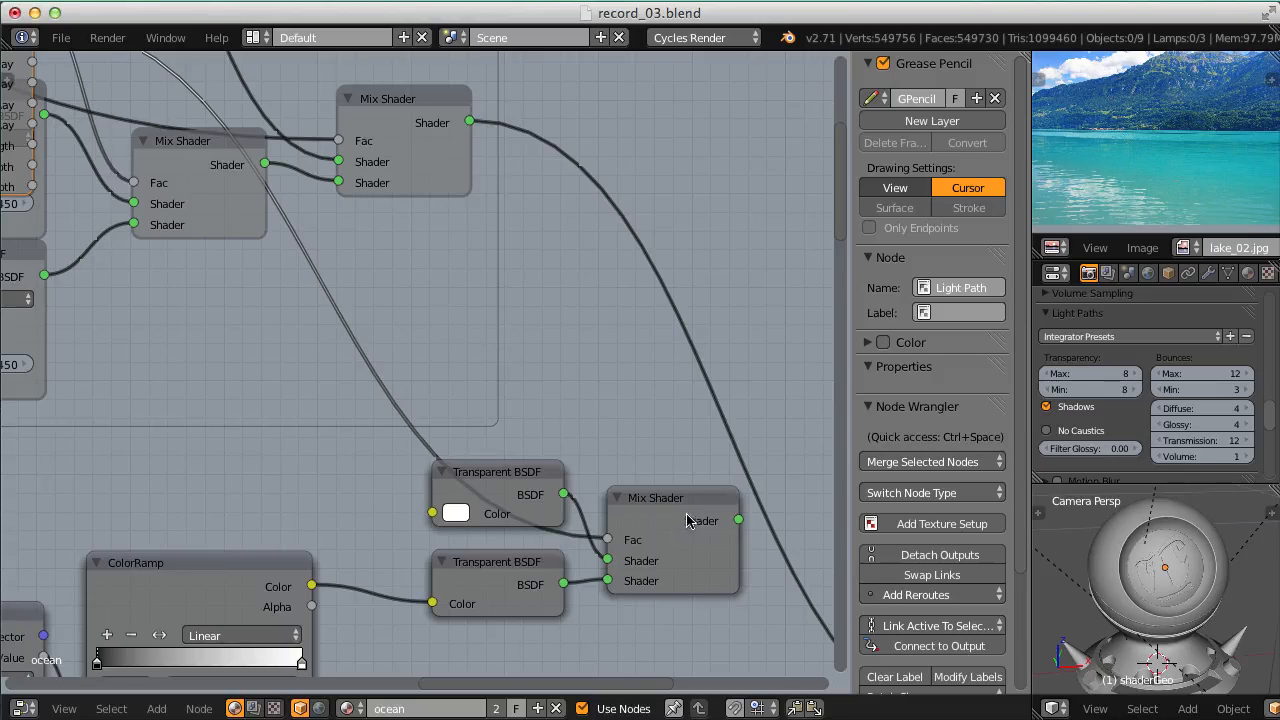
left_click_drag(486, 571, 484, 577)
scroll(434, 442, "down", 1)
middle_click_drag(410, 414, 485, 490)
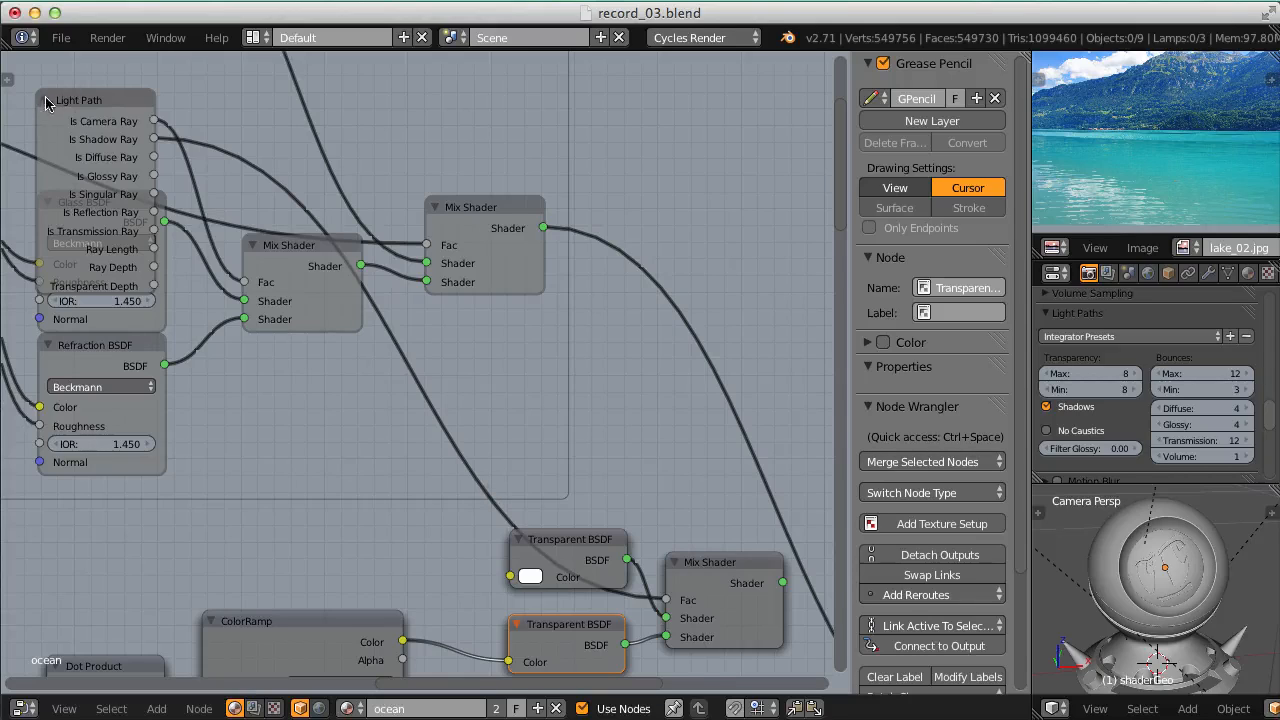
left_click(586, 545)
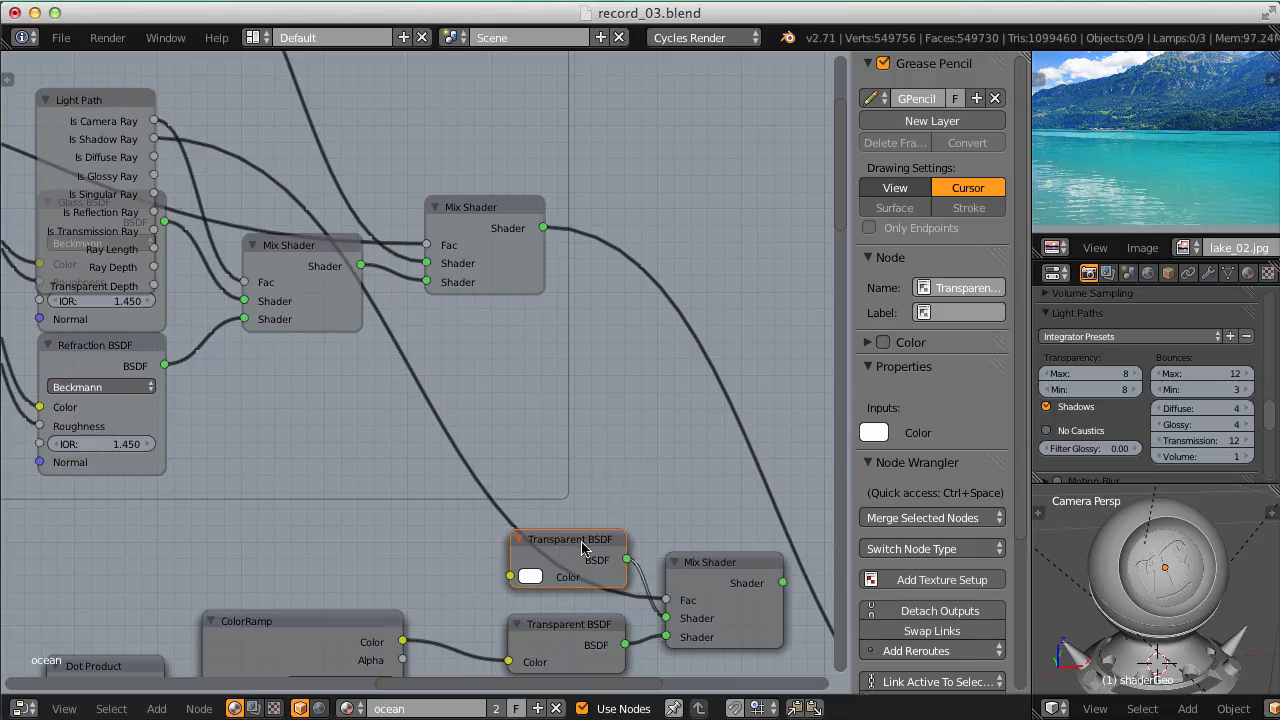
left_click(46, 100)
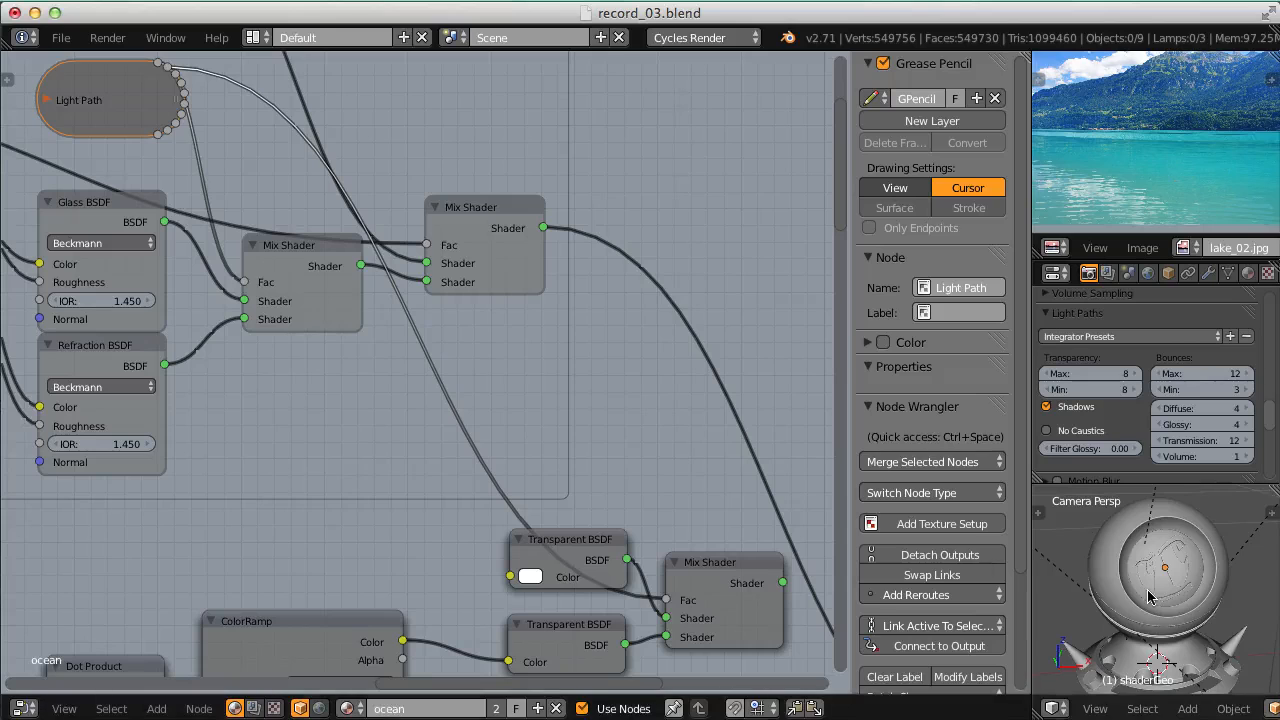
Switch the 3D viewport to rendered shading and get a close view of the shader ball.
key("shift+z")
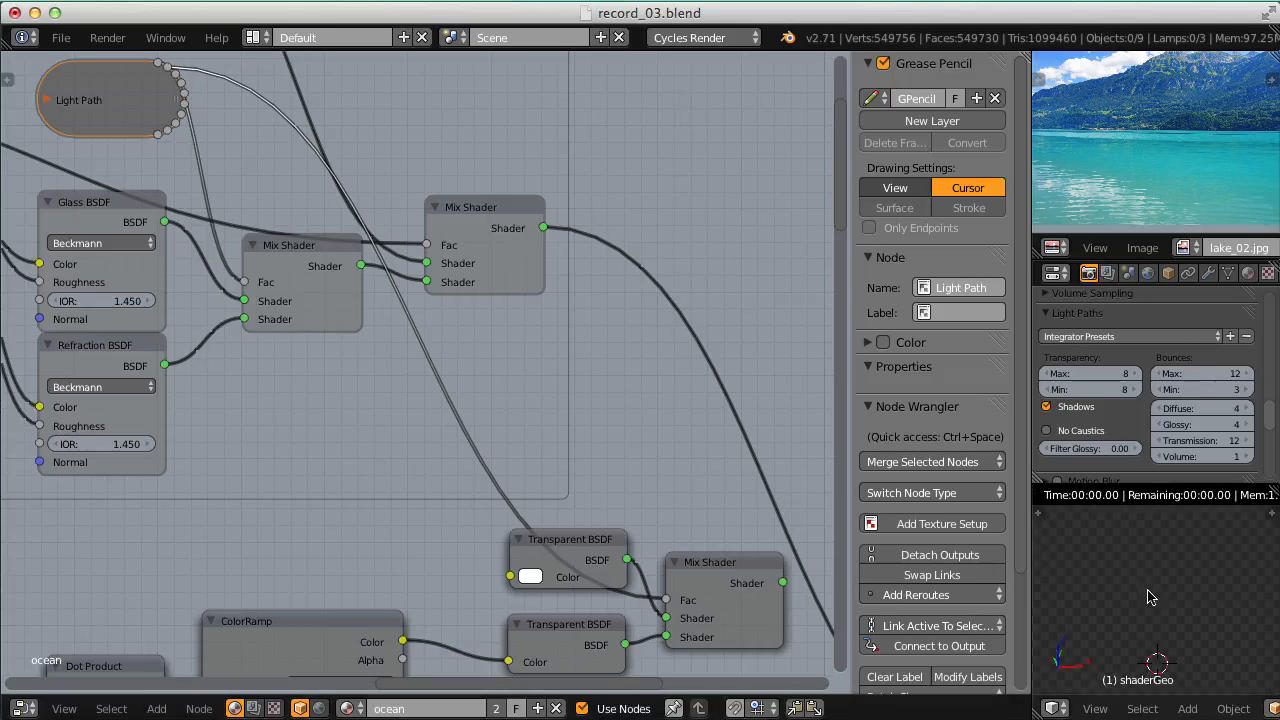
middle_click_drag(651, 509, 217, 294)
middle_click_drag(458, 322, 457, 388, "ctrl")
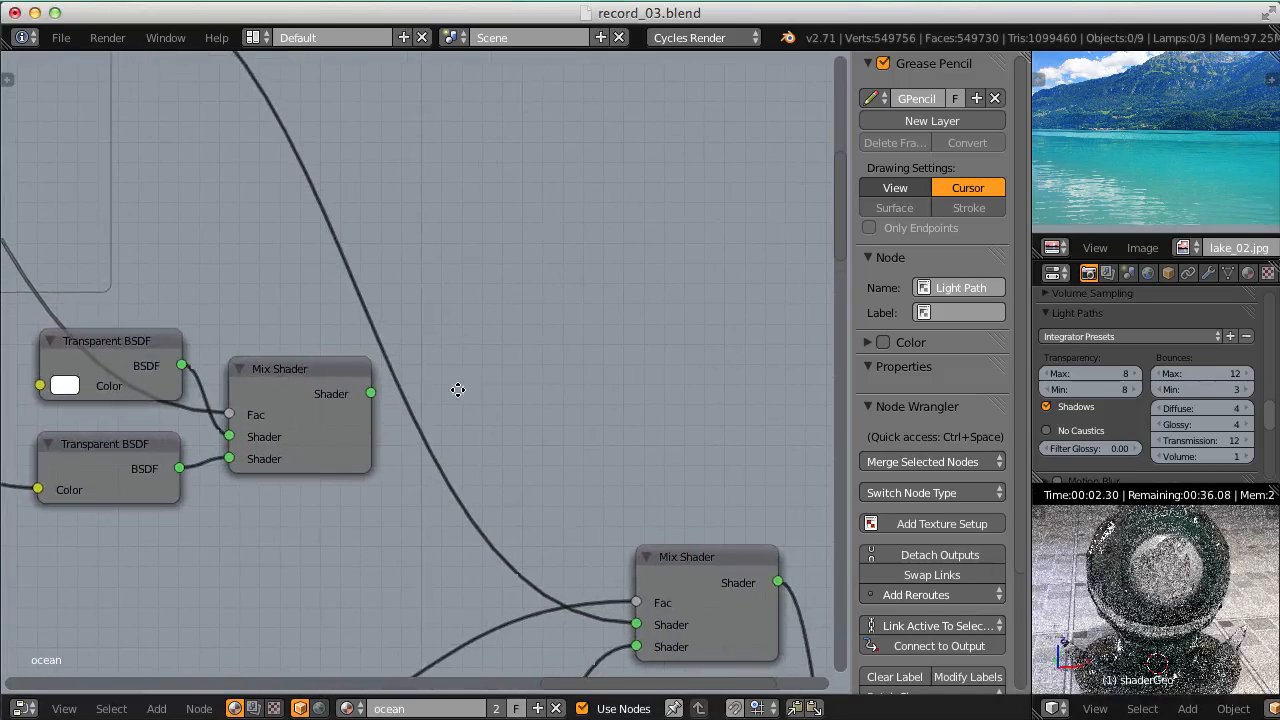
middle_click_drag(335, 376, 382, 374)
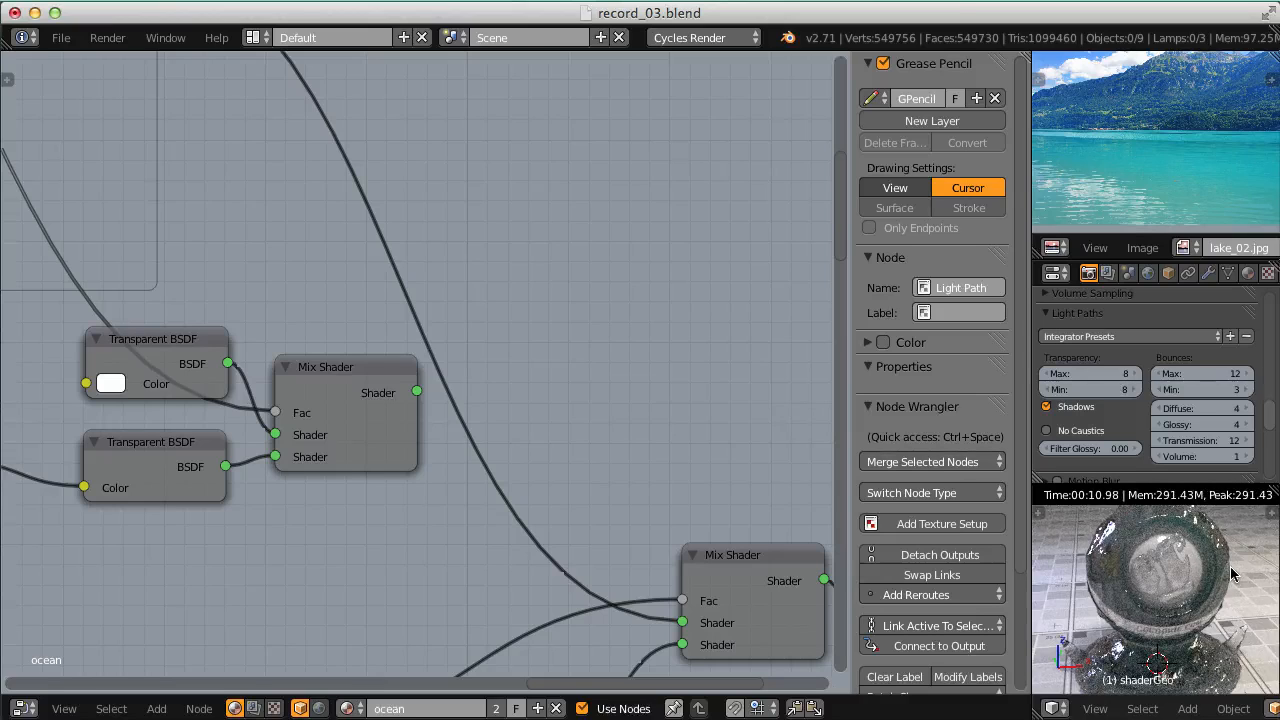
scroll(1181, 556, "up", 4)
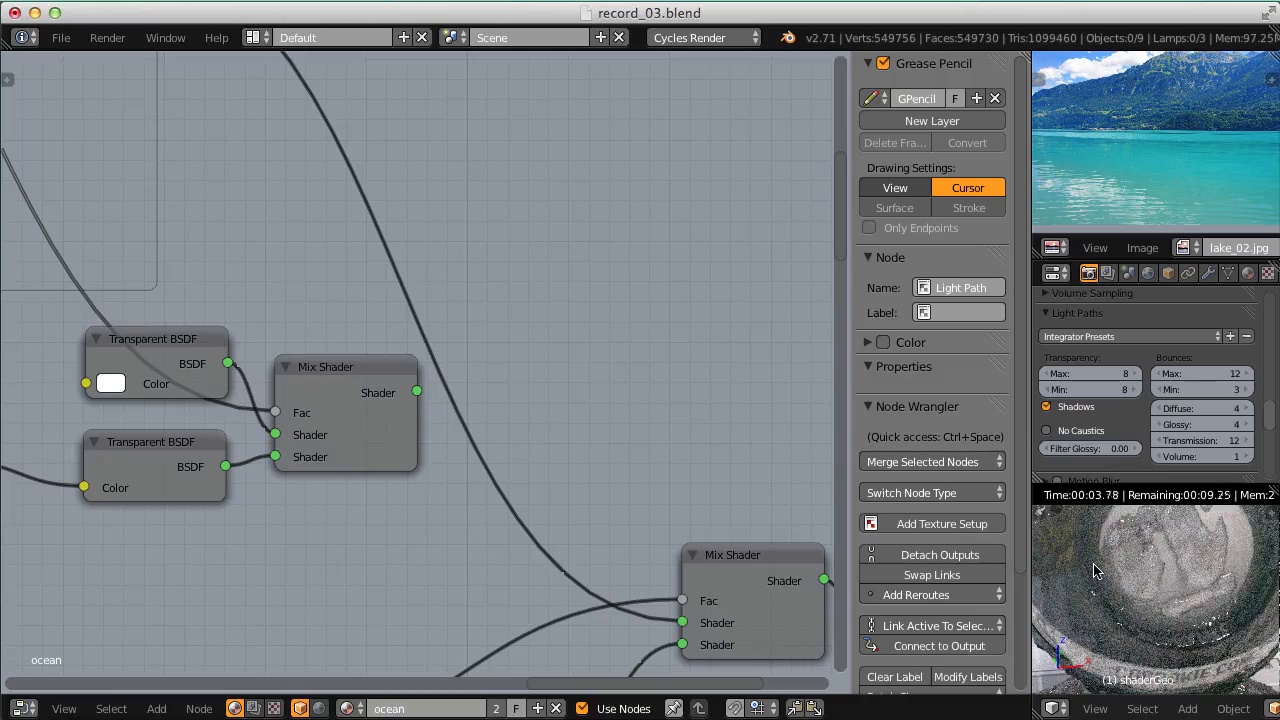
middle_click_drag(1134, 565, 1173, 580)
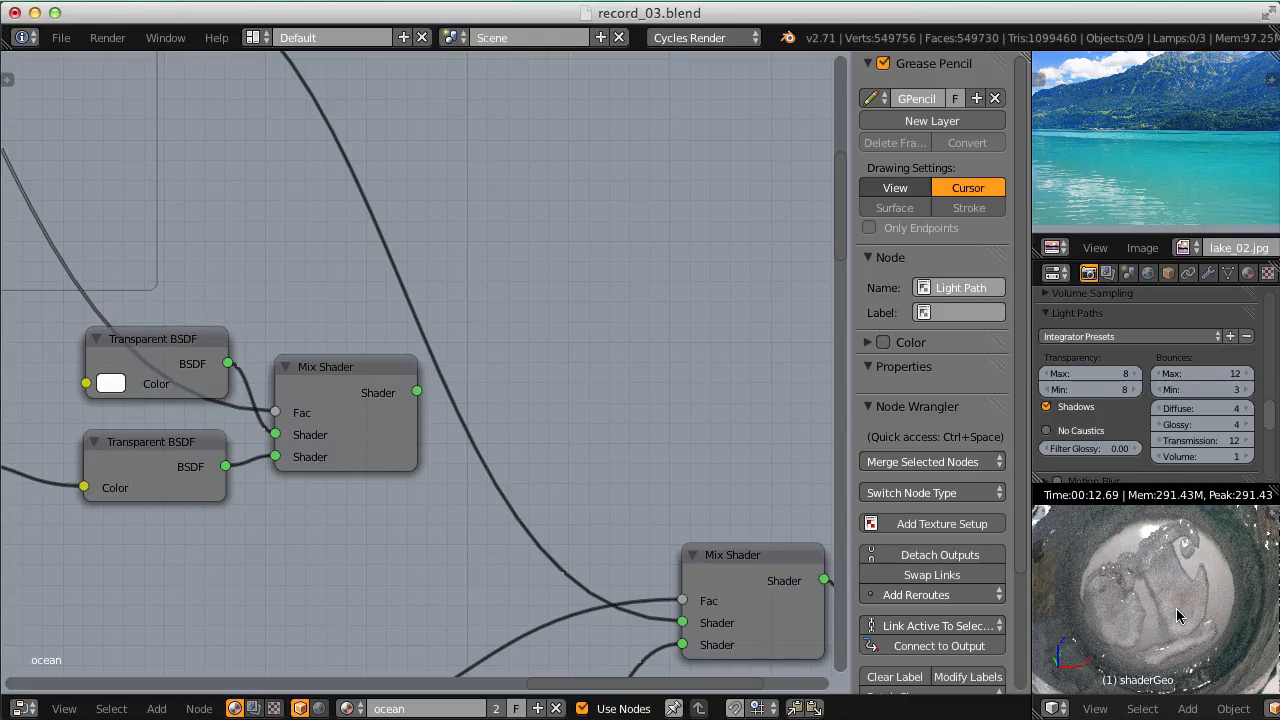
Preview the upper Transparent BSDF and the transparent Mix Shader through the material output, and bring the ball's floor shadow into view.
middle_click_drag(364, 385, 576, 431)
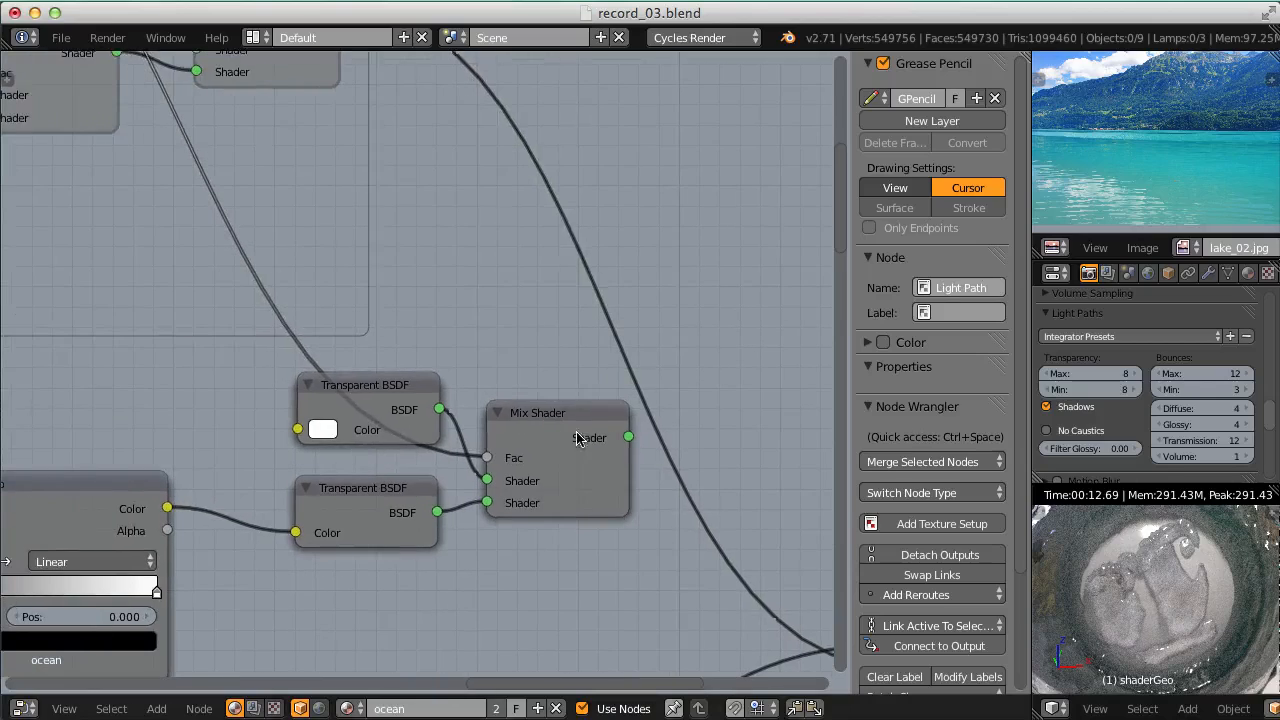
left_click(383, 393)
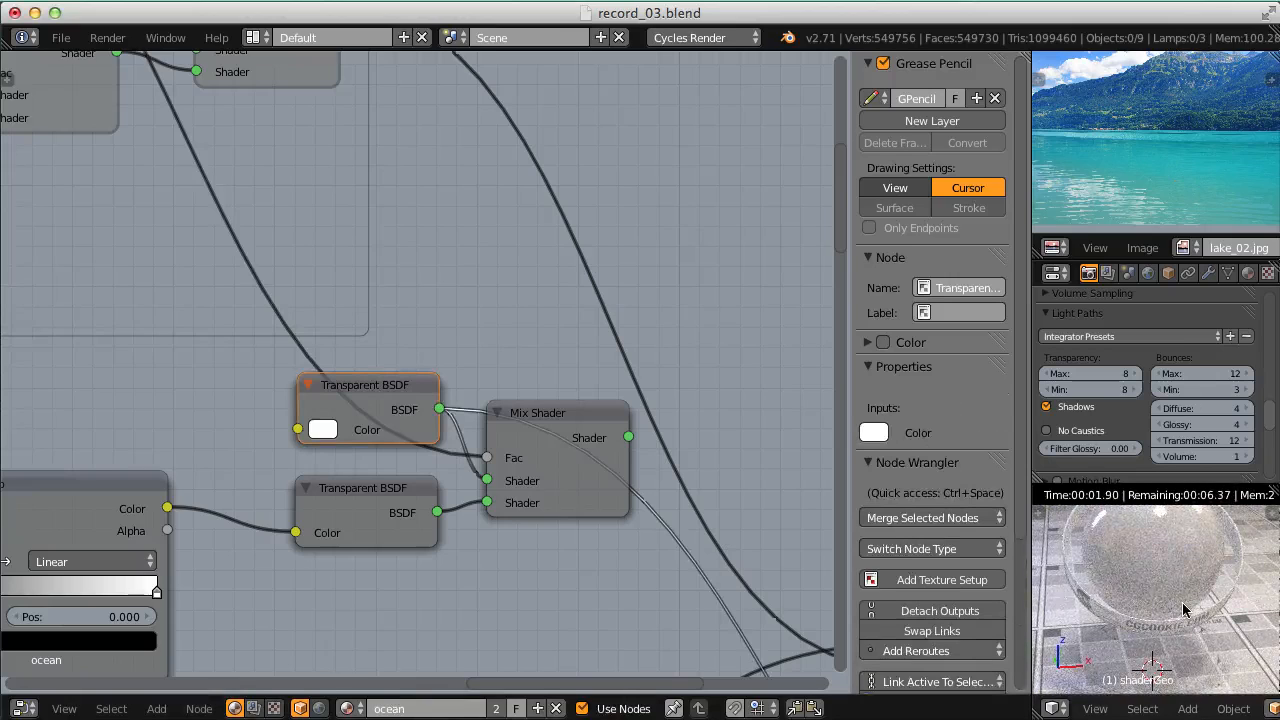
left_click(602, 420, "ctrl+shift")
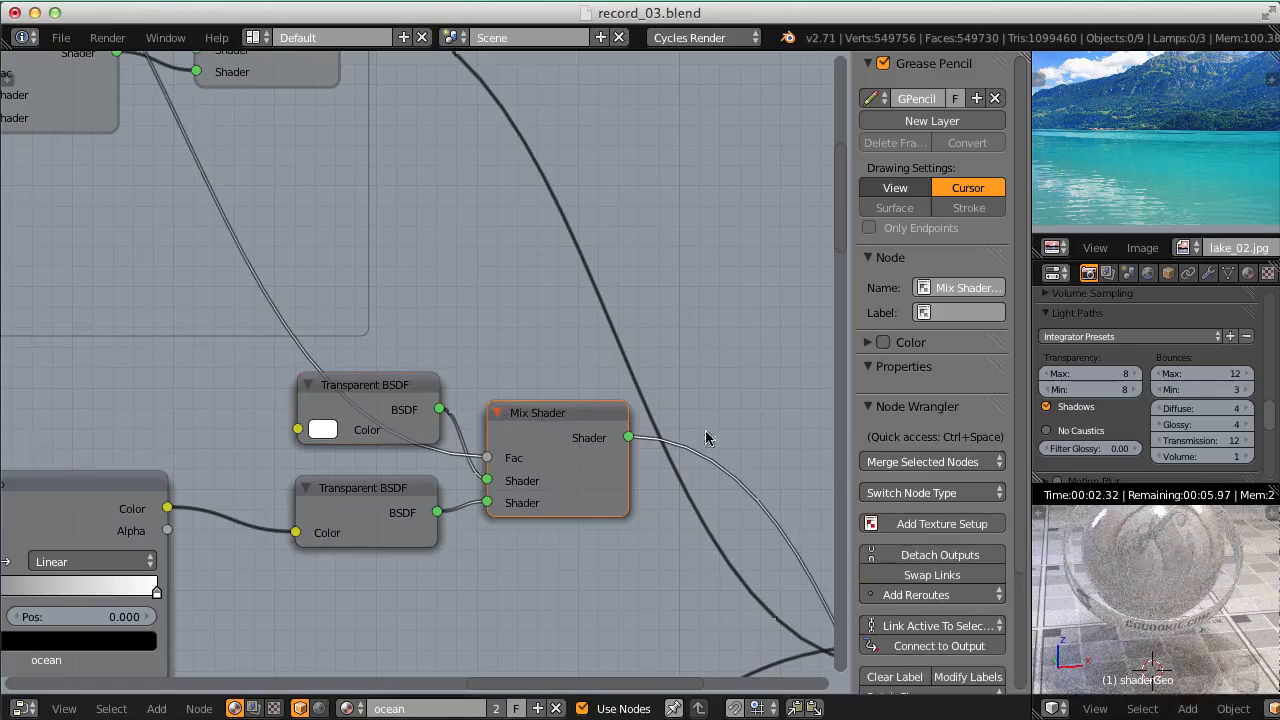
middle_click_drag(1201, 565, 1205, 592, "shift")
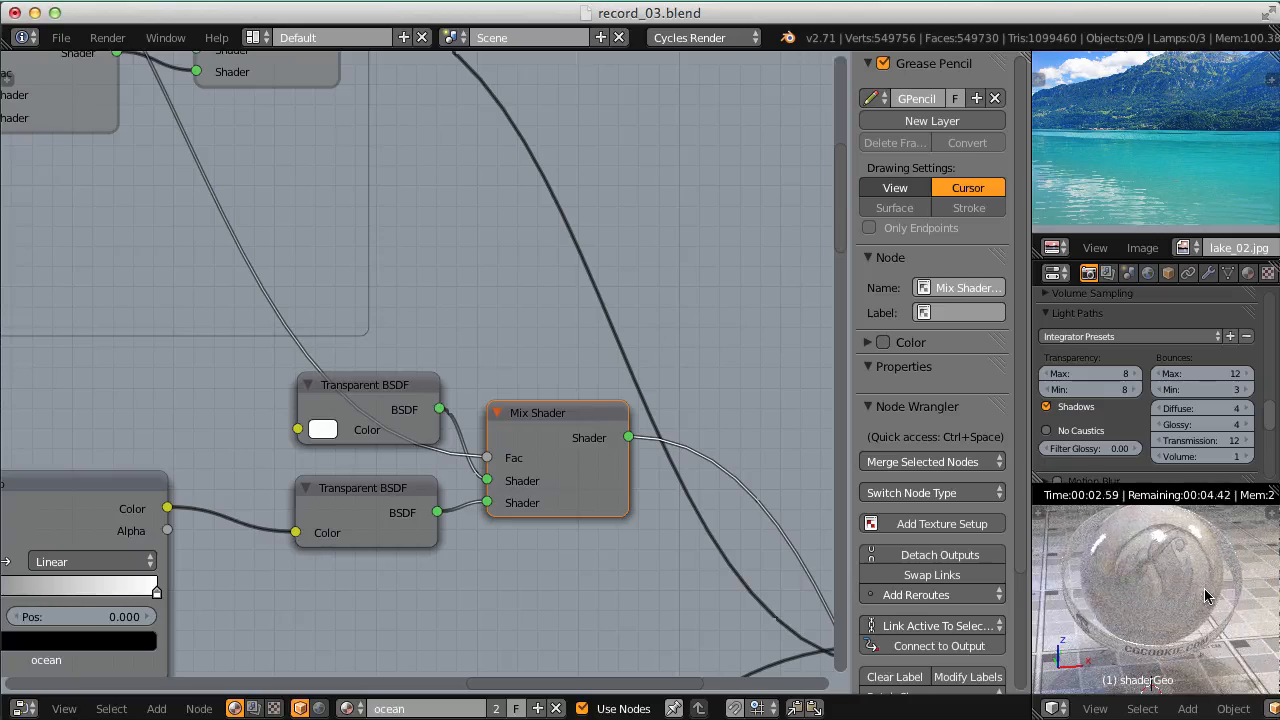
middle_click_drag(1204, 622, 1202, 528, "shift")
scroll(338, 128, "down", 3)
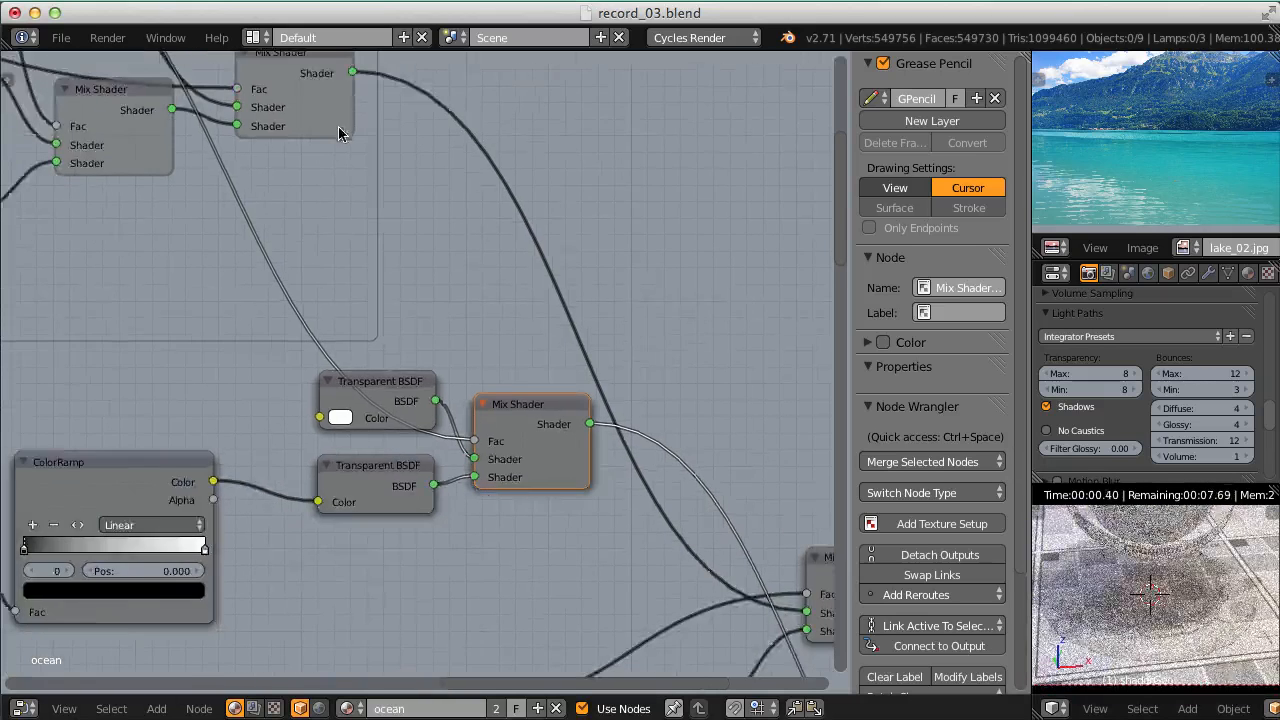
Set the ColorRamp interpolation to Ease and move its black stop to position 0.695.
middle_click_drag(338, 133, 428, 363)
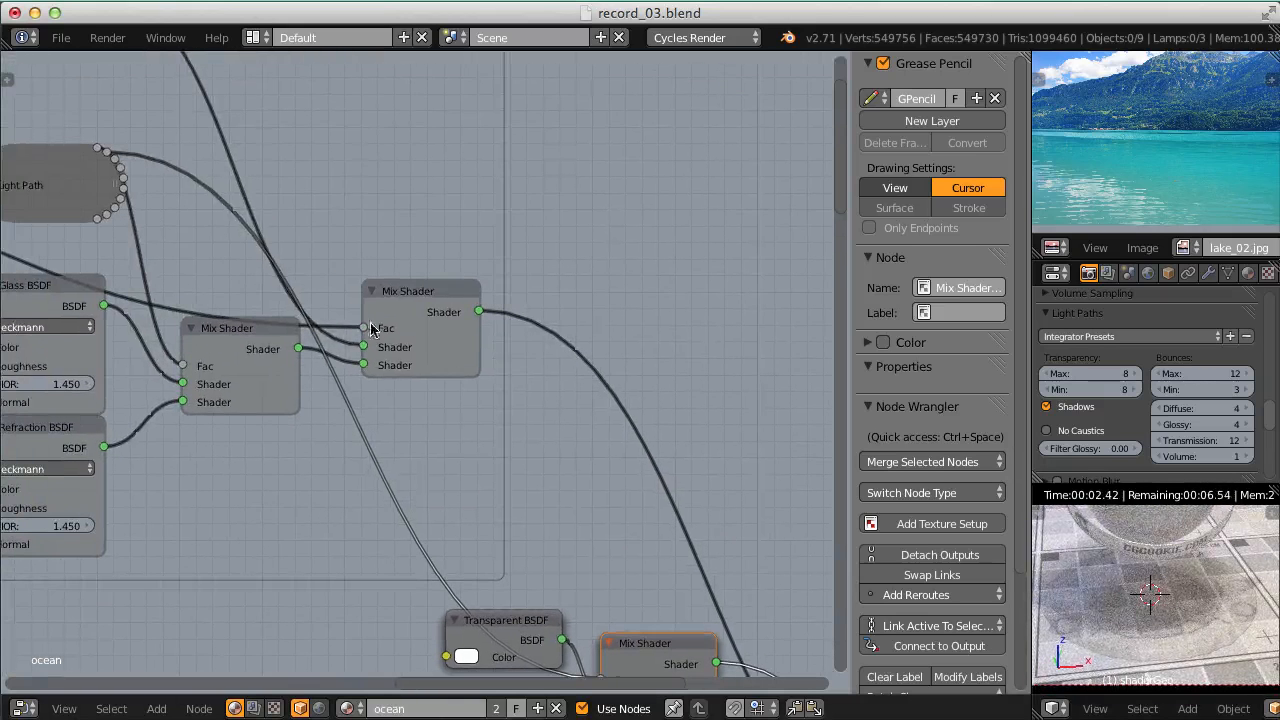
middle_click_drag(500, 433, 394, 246)
middle_click_drag(394, 246, 497, 387, "ctrl")
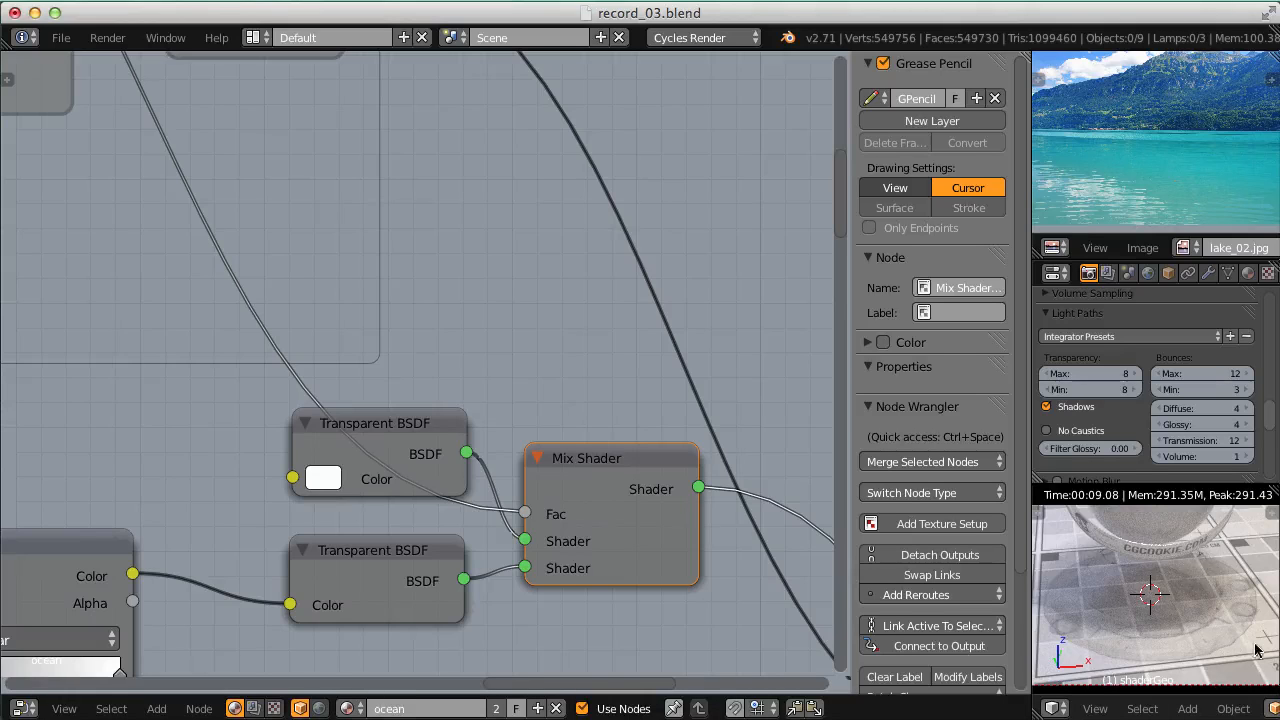
middle_click_drag(359, 513, 679, 326)
scroll(398, 426, "up", 1)
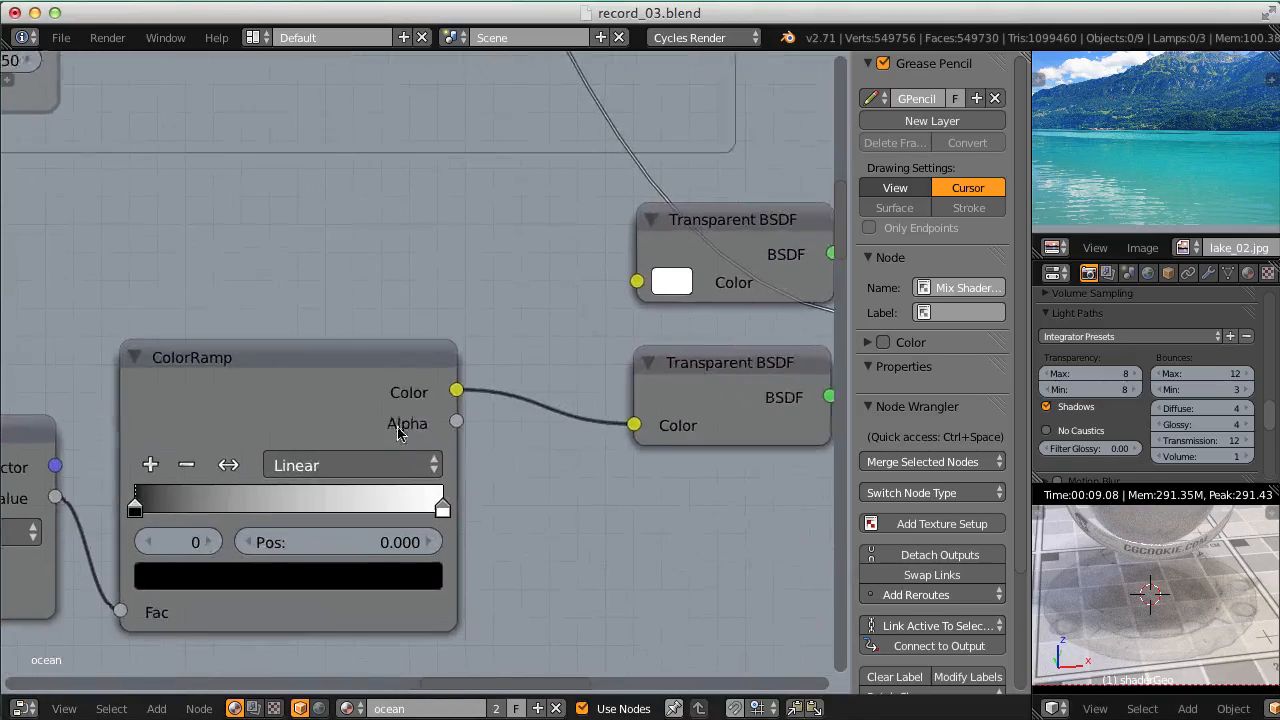
middle_click_drag(395, 430, 421, 421)
left_click(398, 455)
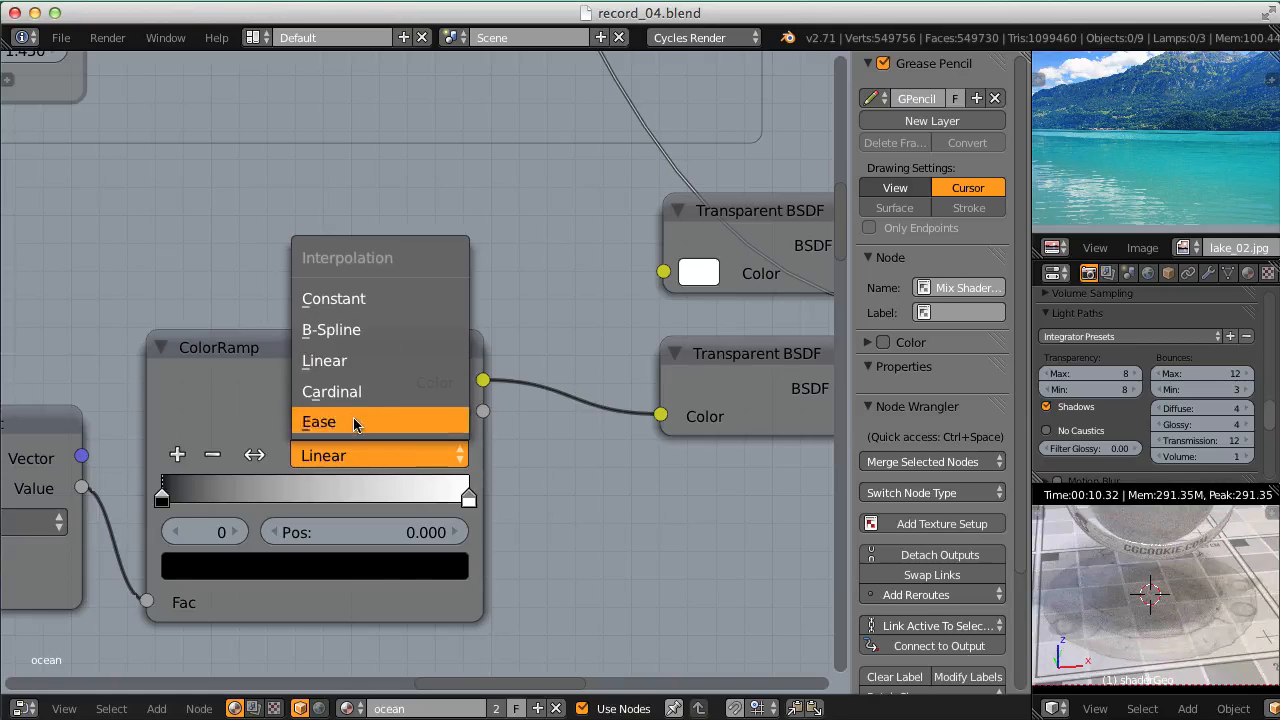
left_click(354, 424)
left_click_drag(164, 499, 376, 498)
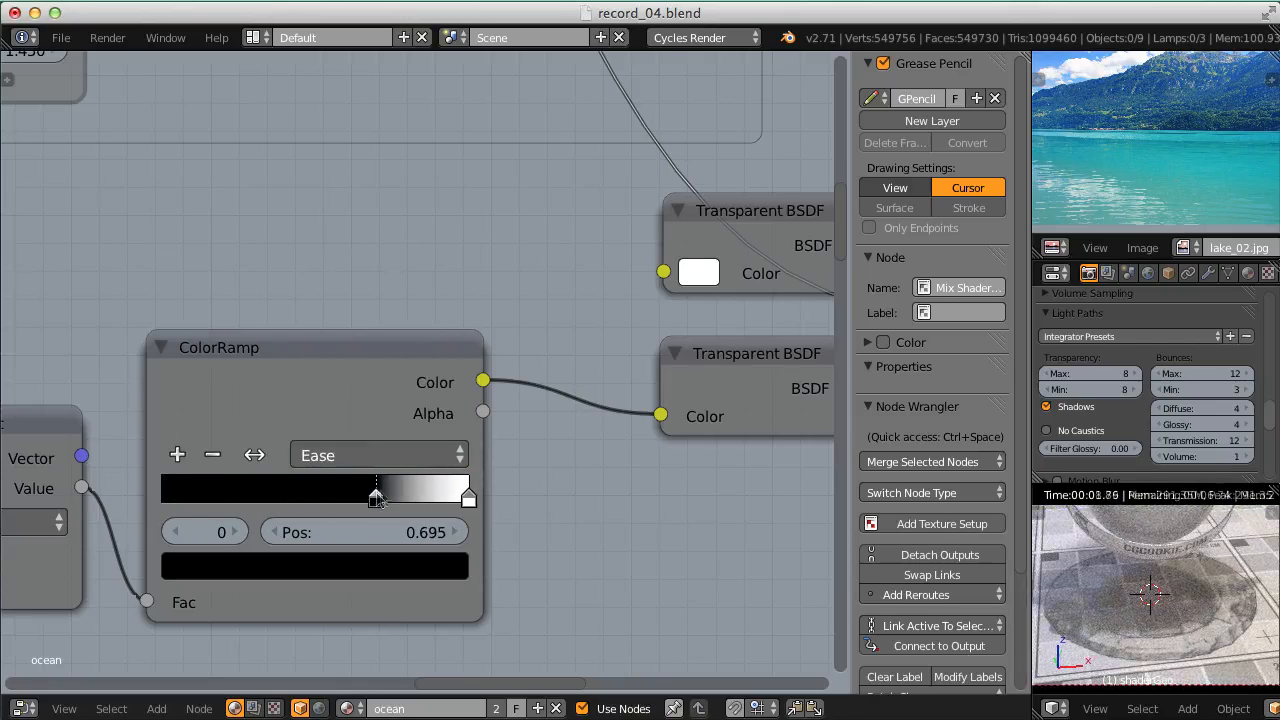
Add a ColorRamp stop at 0.848, color it black, and move the white end stop to 0.773.
scroll(376, 498, "up", 2)
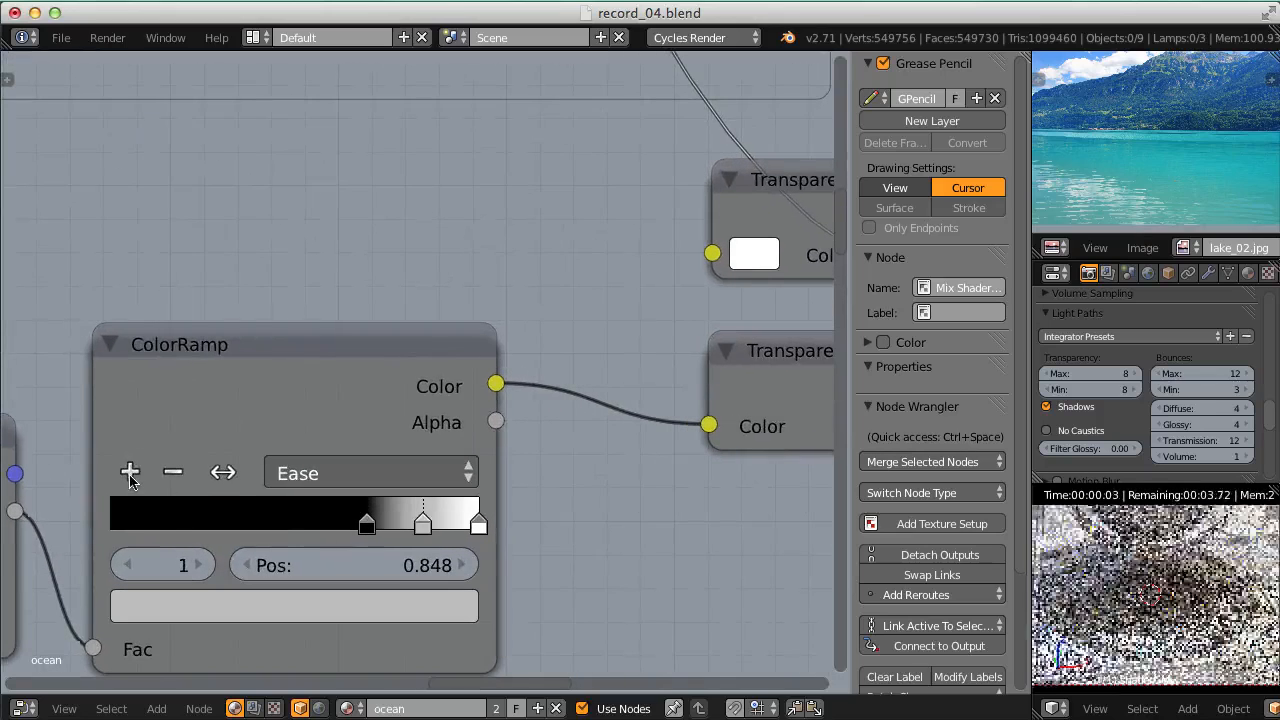
left_click(131, 474)
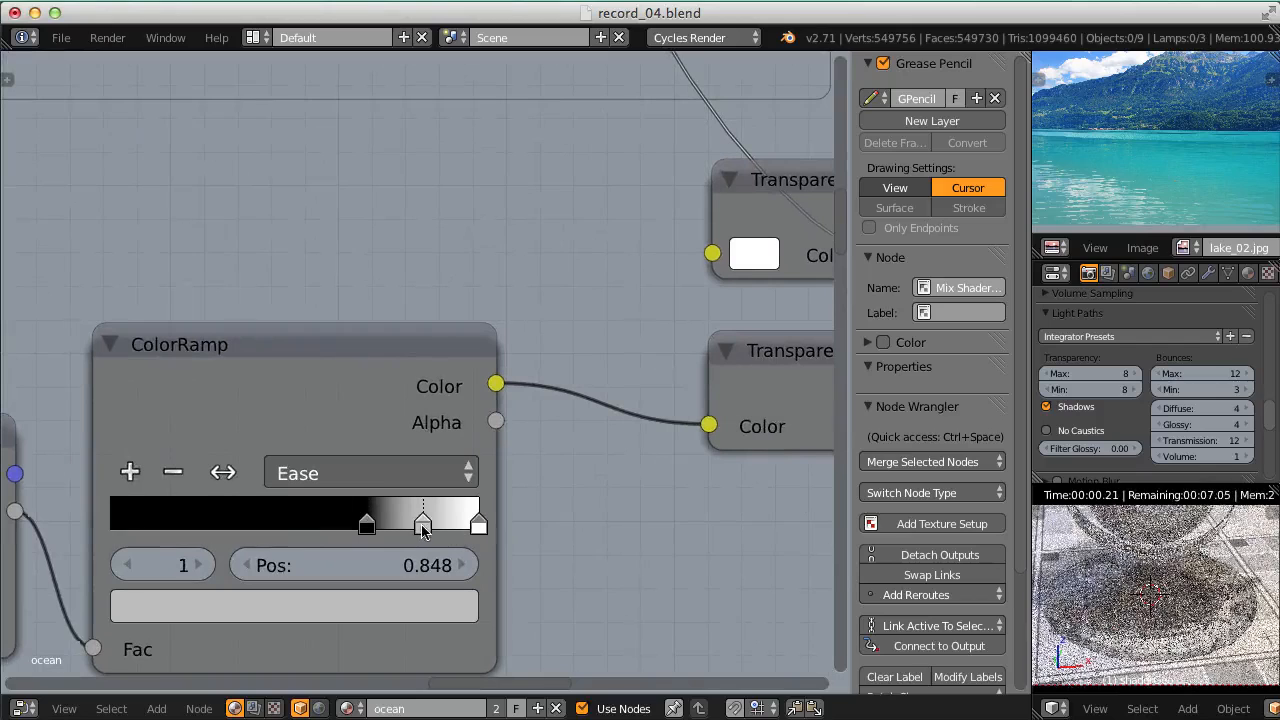
left_click(355, 603)
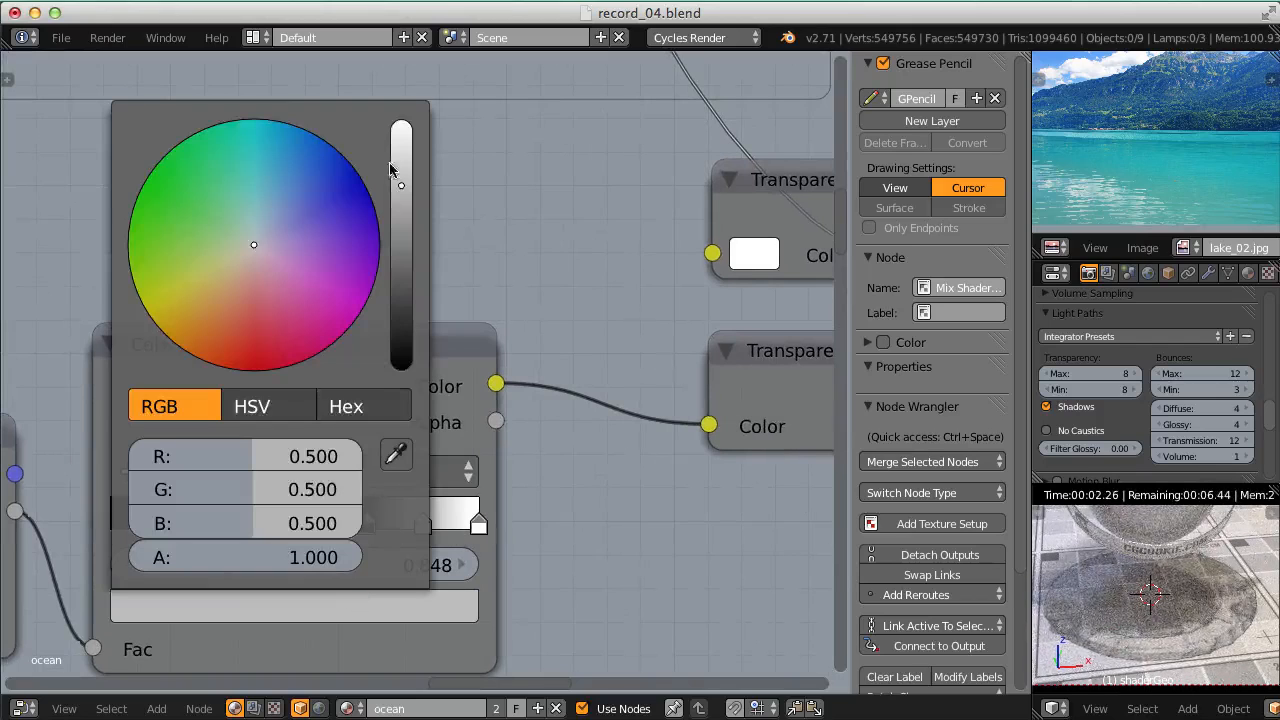
left_click_drag(398, 175, 381, 397)
left_click_drag(478, 523, 395, 527)
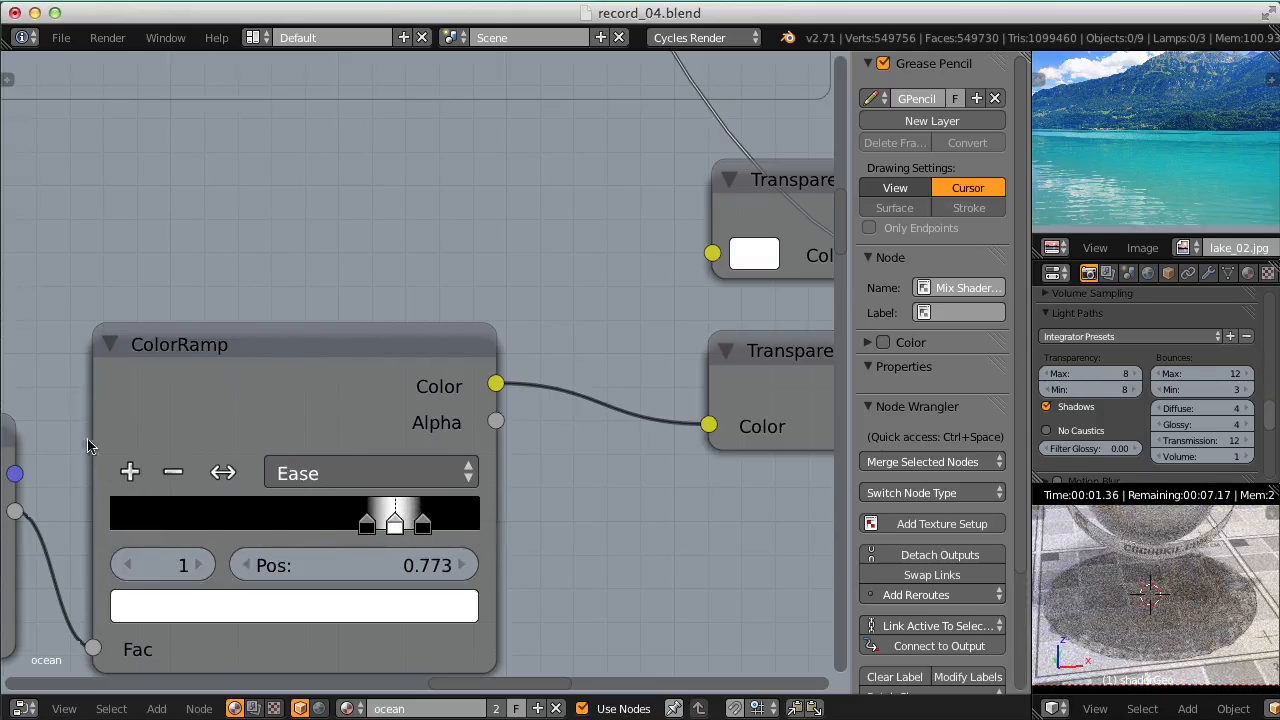
Add two more ColorRamp stops between the first black and white stops, color the newest black, and move it to position 1.000.
left_click(129, 473)
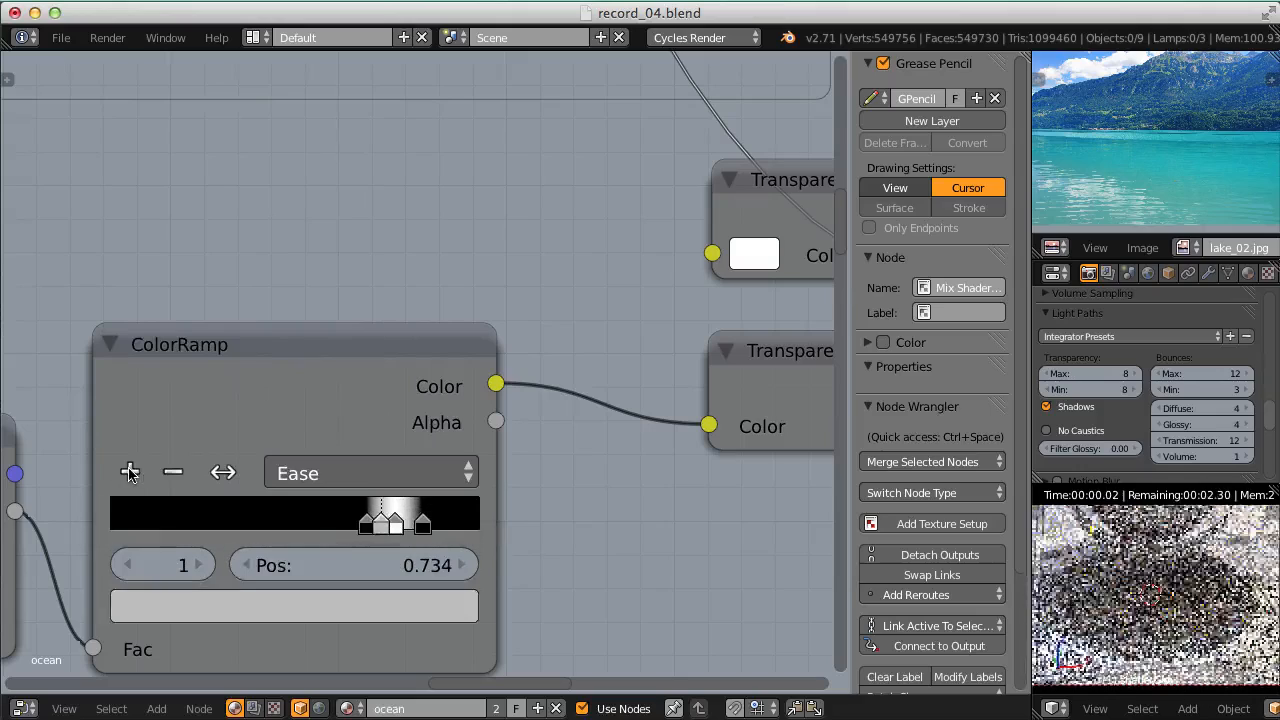
left_click(129, 473)
left_click(375, 606)
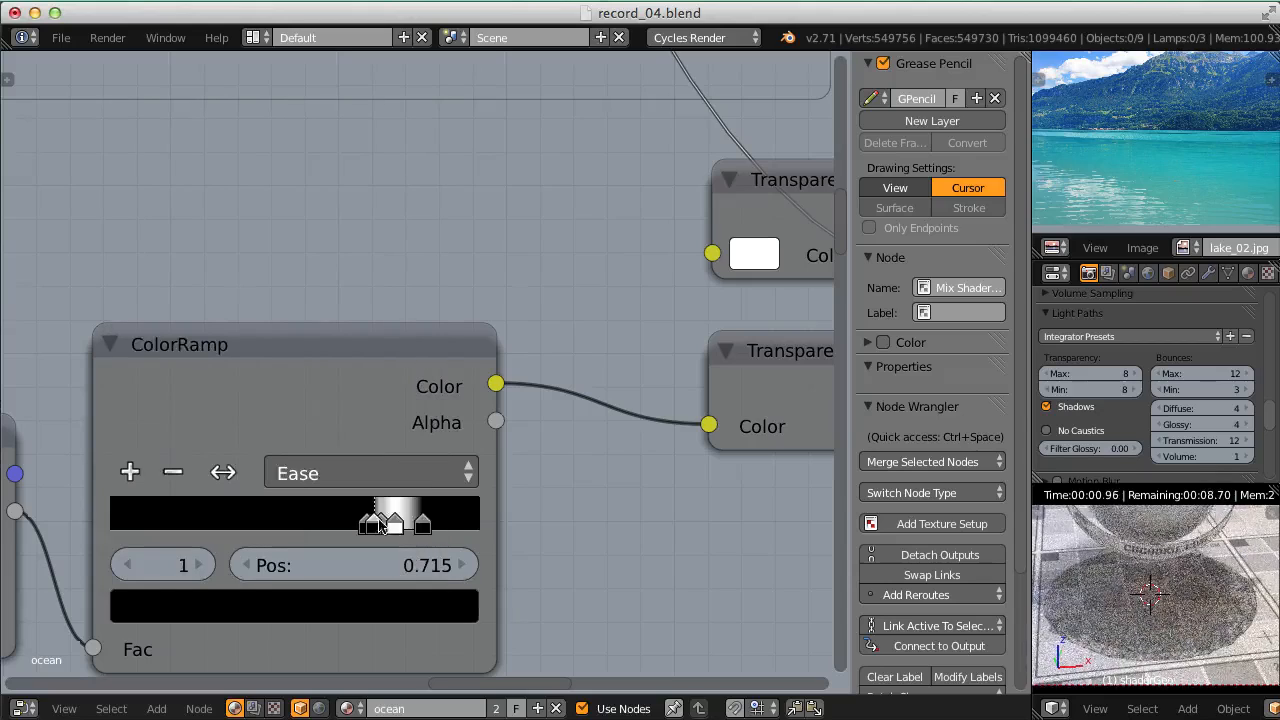
left_click_drag(377, 522, 478, 530)
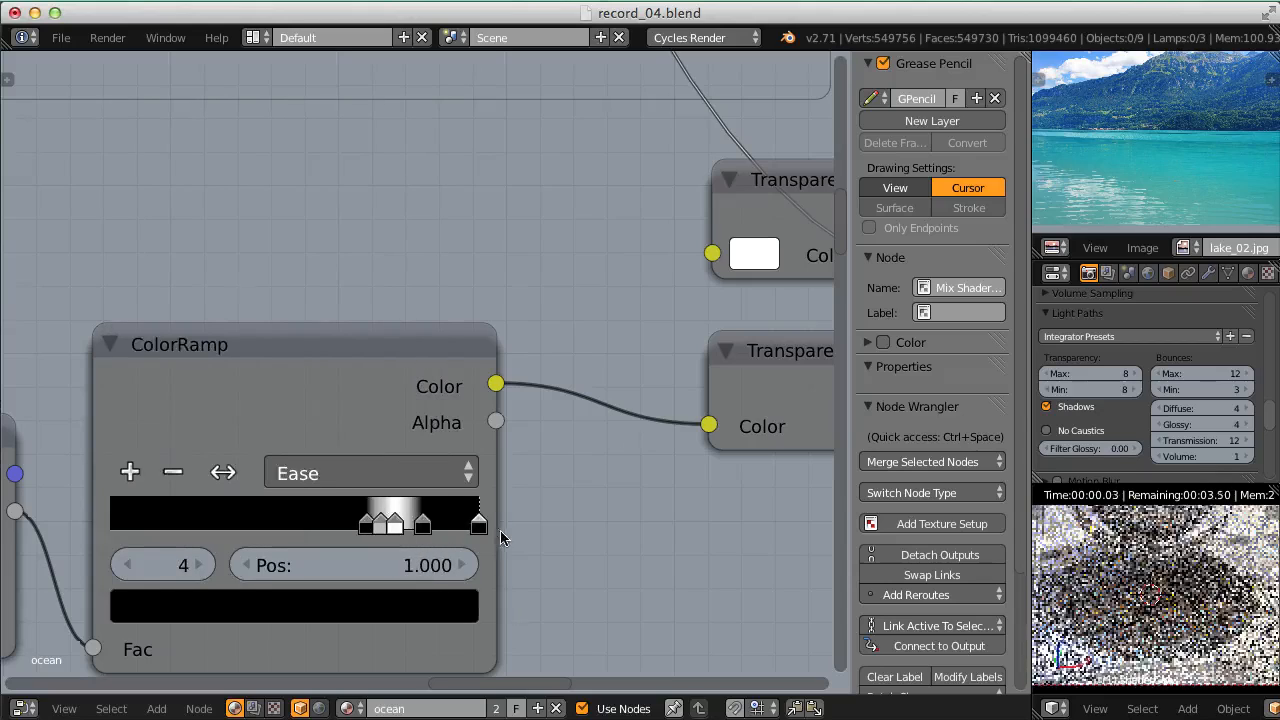
Color the gray ColorRamp stop white, place it between the last two black stops, and move the final black stop to 0.959.
left_click(383, 526)
left_click(401, 603)
left_click_drag(401, 190, 402, 108)
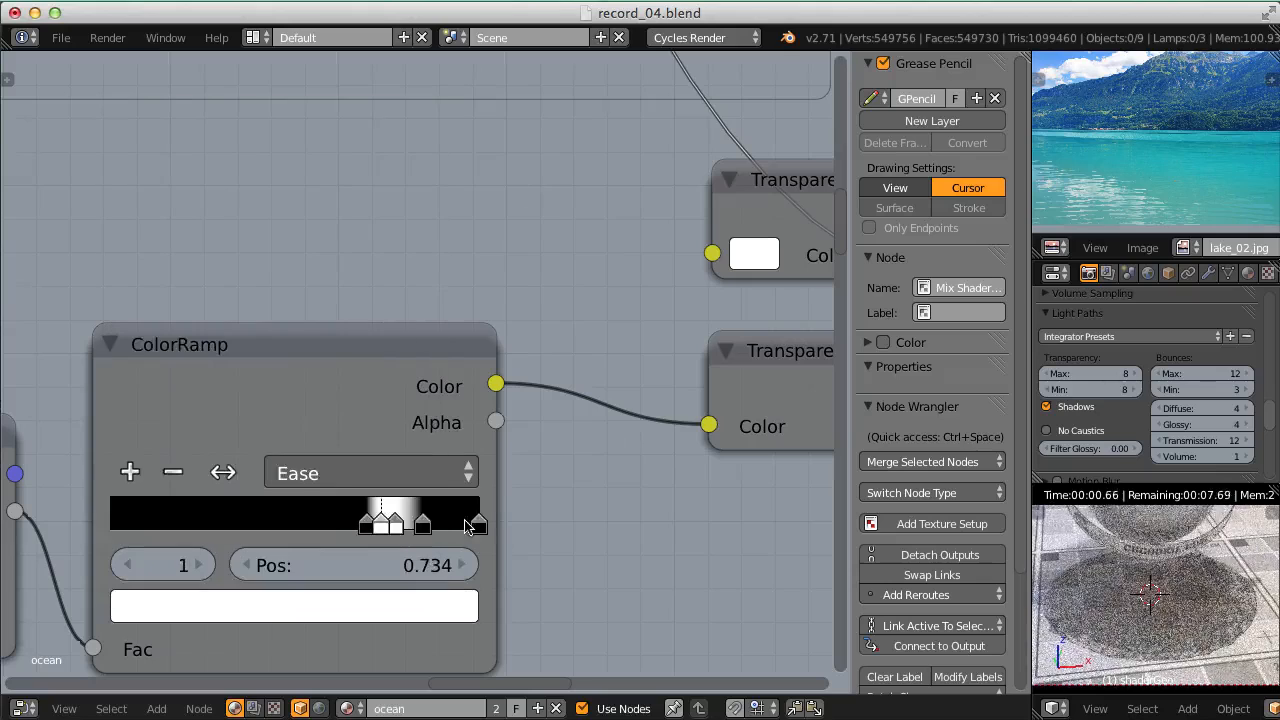
left_click_drag(384, 528, 467, 531)
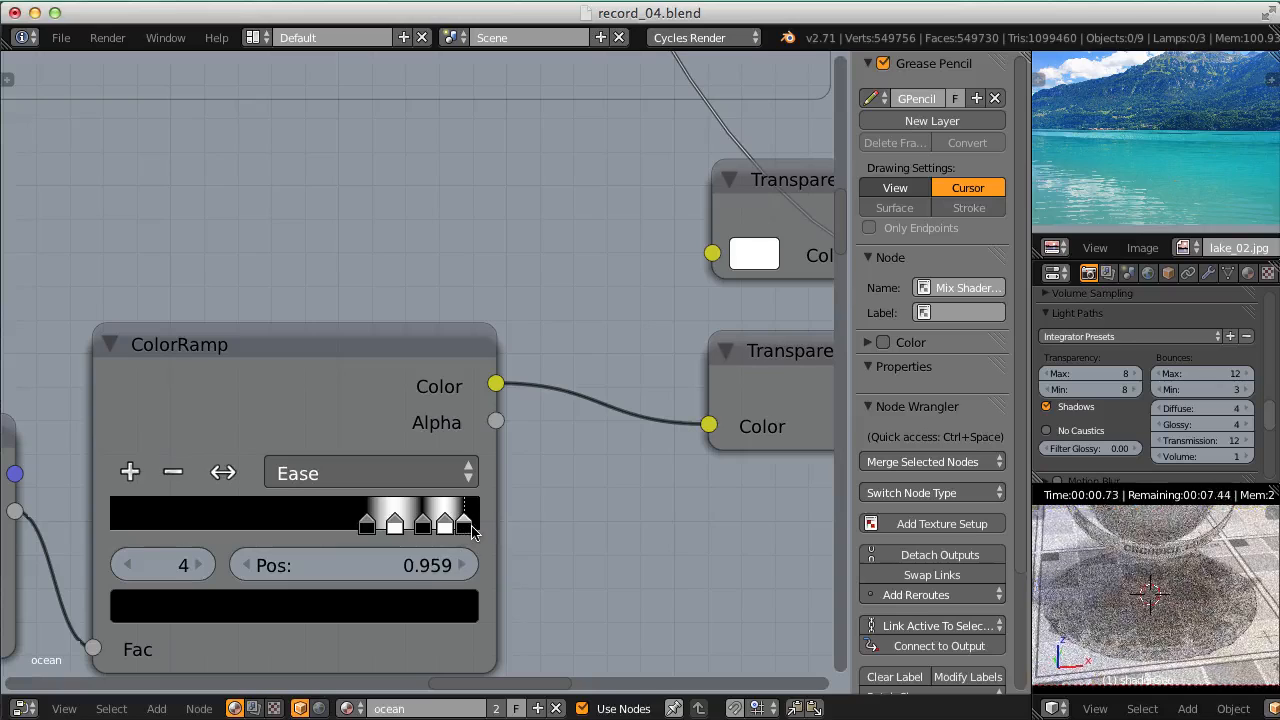
Move the first black stop of the ColorRamp to position 0.682.
scroll(480, 534, "down", 1)
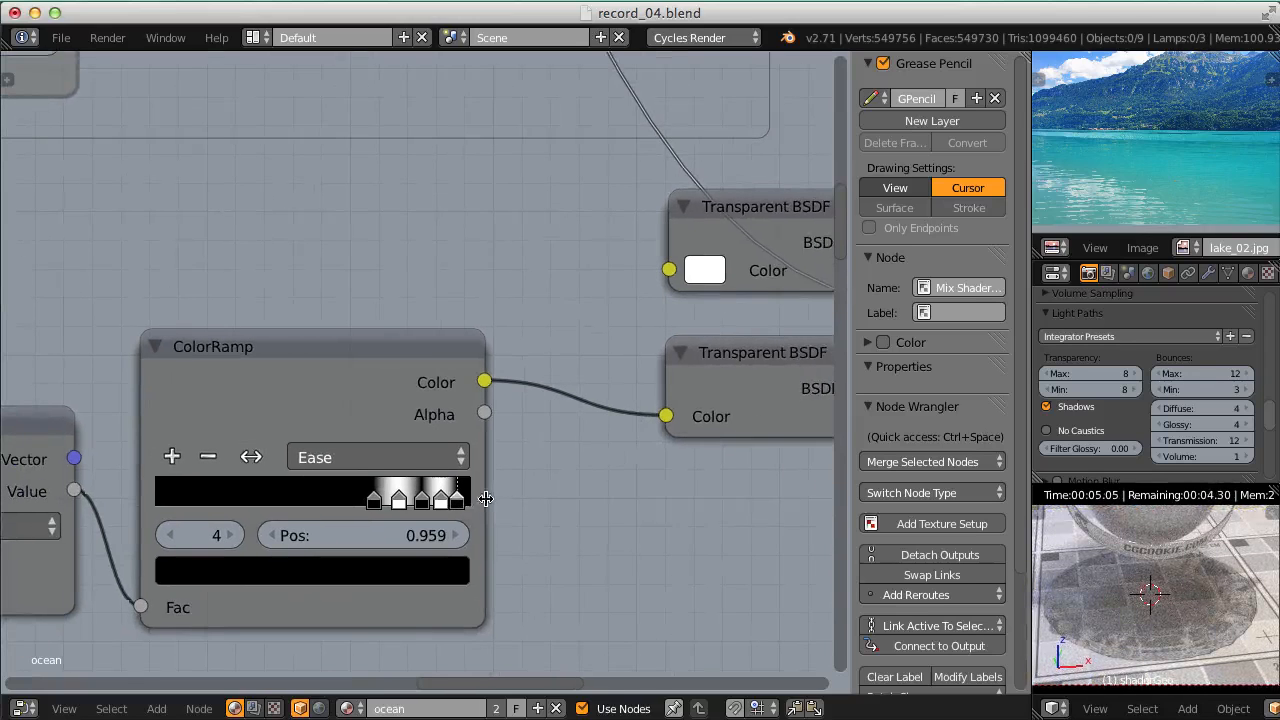
scroll(471, 500, "up", 1)
left_click_drag(363, 532, 359, 535)
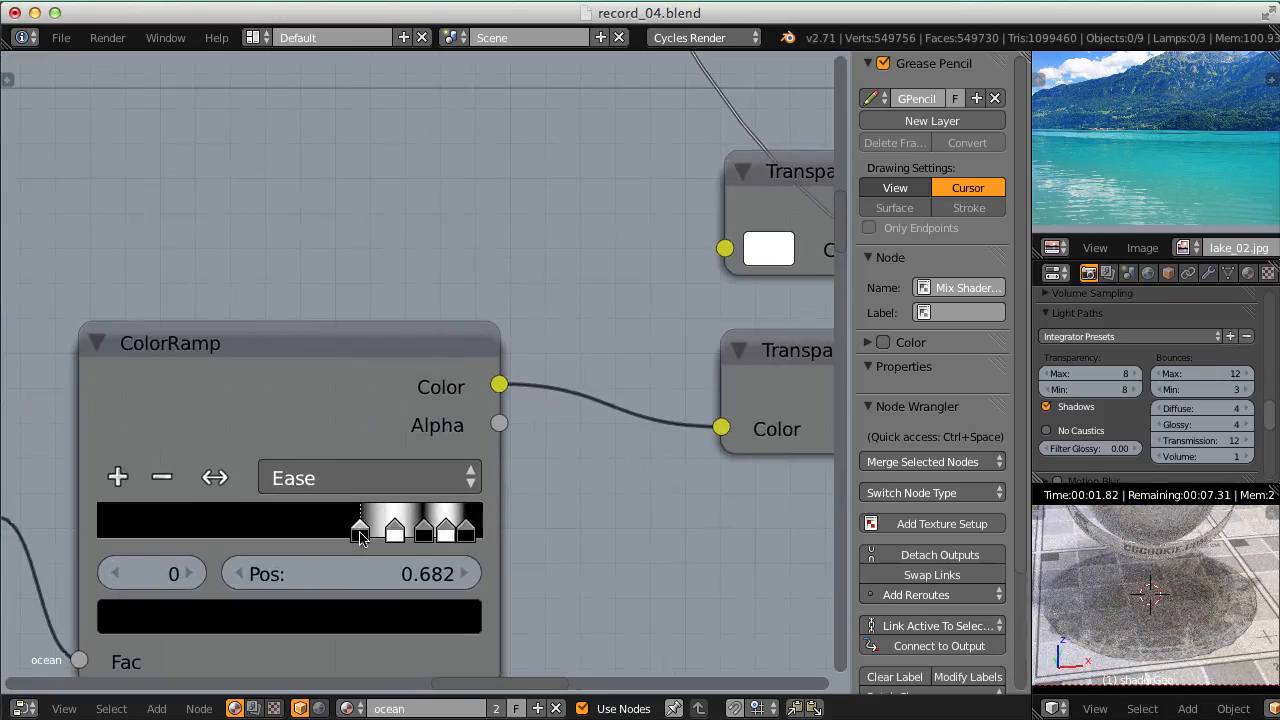
Move the Geometry, Dot Product and ColorRamp nodes farther from the Transparent BSDF nodes to make room between them.
scroll(600, 454, "down", 3)
middle_click_drag(615, 323, 466, 374)
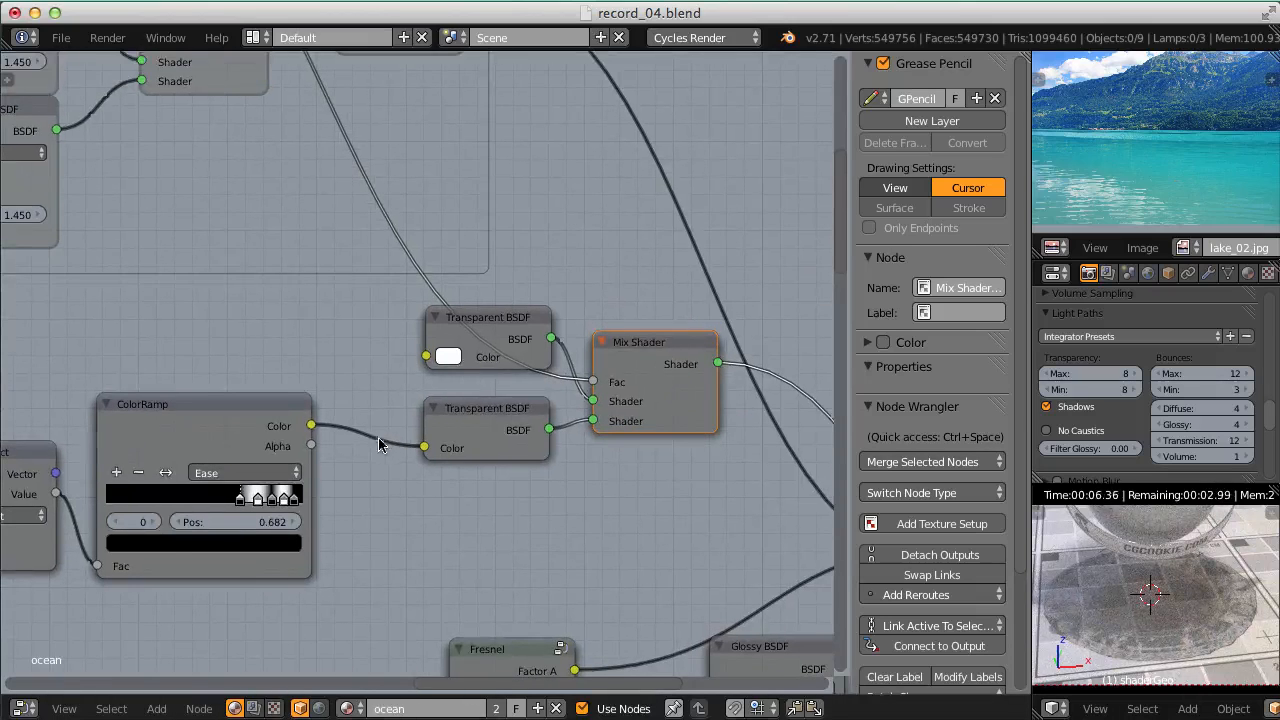
middle_click_drag(140, 380, 426, 348)
scroll(520, 369, "down", 4)
key("b")
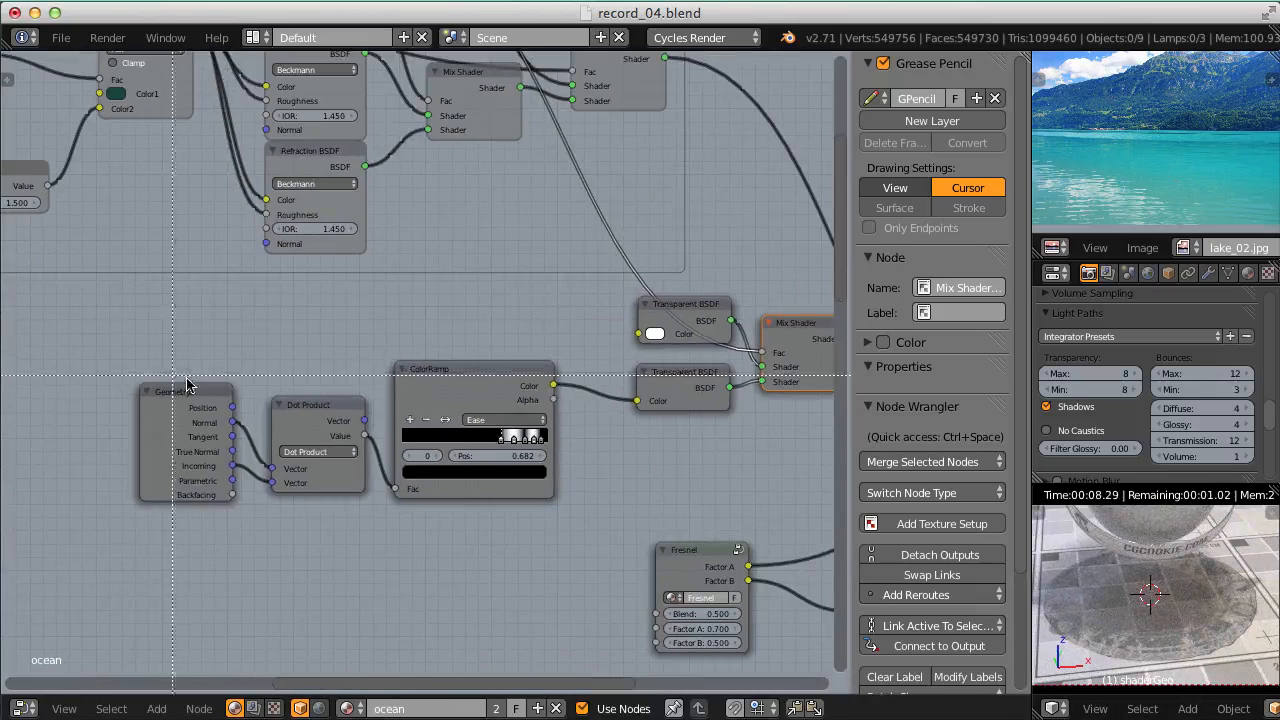
left_click_drag(186, 385, 557, 505)
key("g")
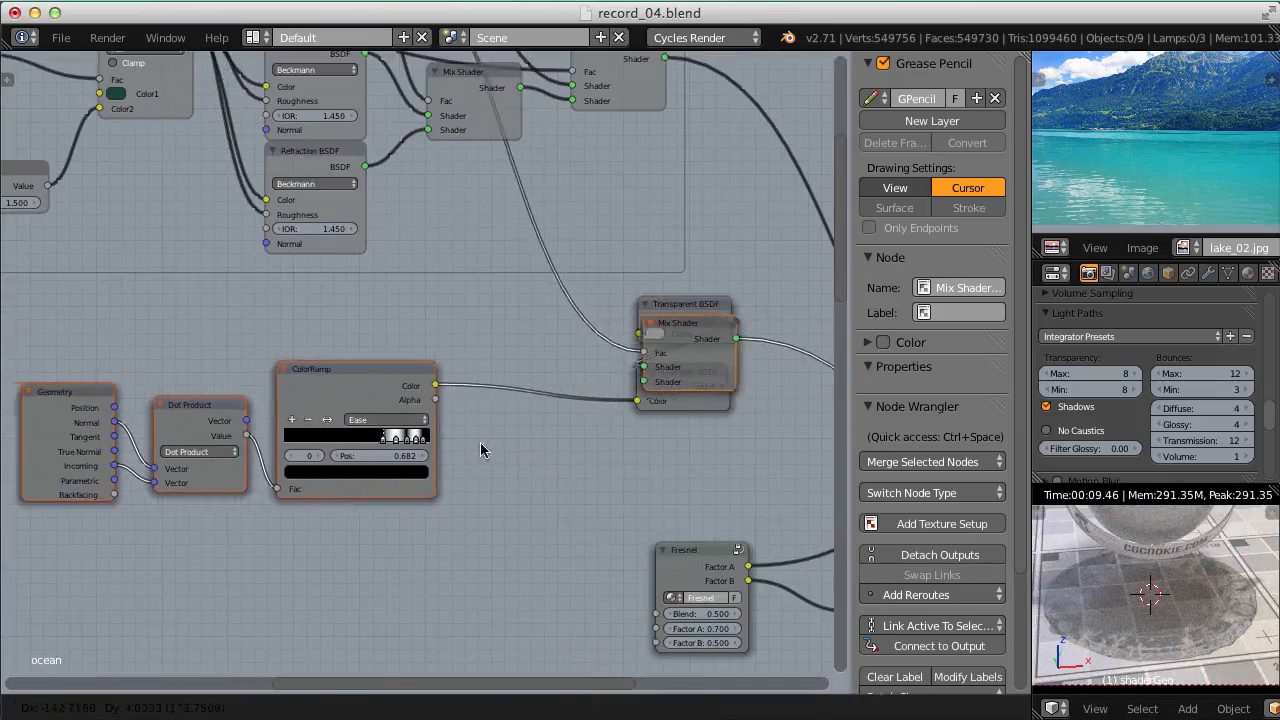
left_click(481, 444)
Add a Math node onto the link between the ColorRamp's Color output and the lower Transparent BSDF.
scroll(565, 395, "up", 2)
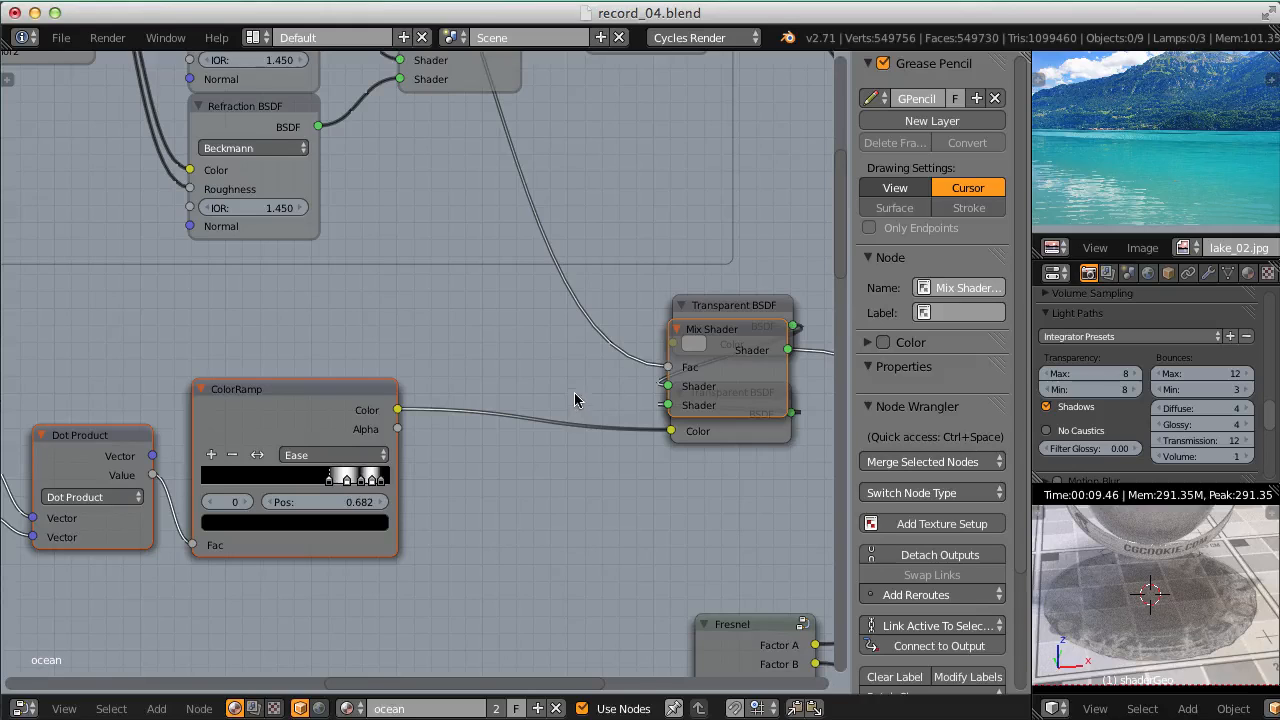
key("shift+a")
mouse_move(545, 463)
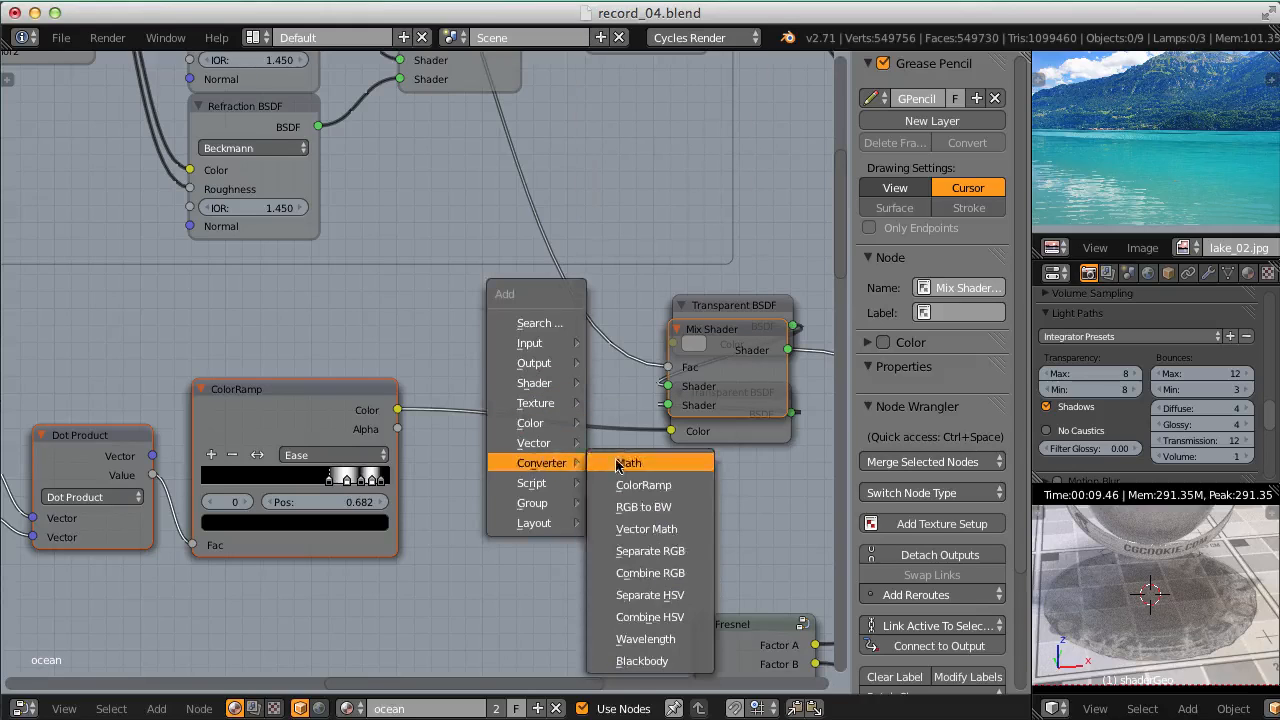
left_click(628, 463)
left_click(495, 385)
Set the inserted Math node's operation to Multiply and its second value to 2.000.
scroll(490, 410, "up", 1)
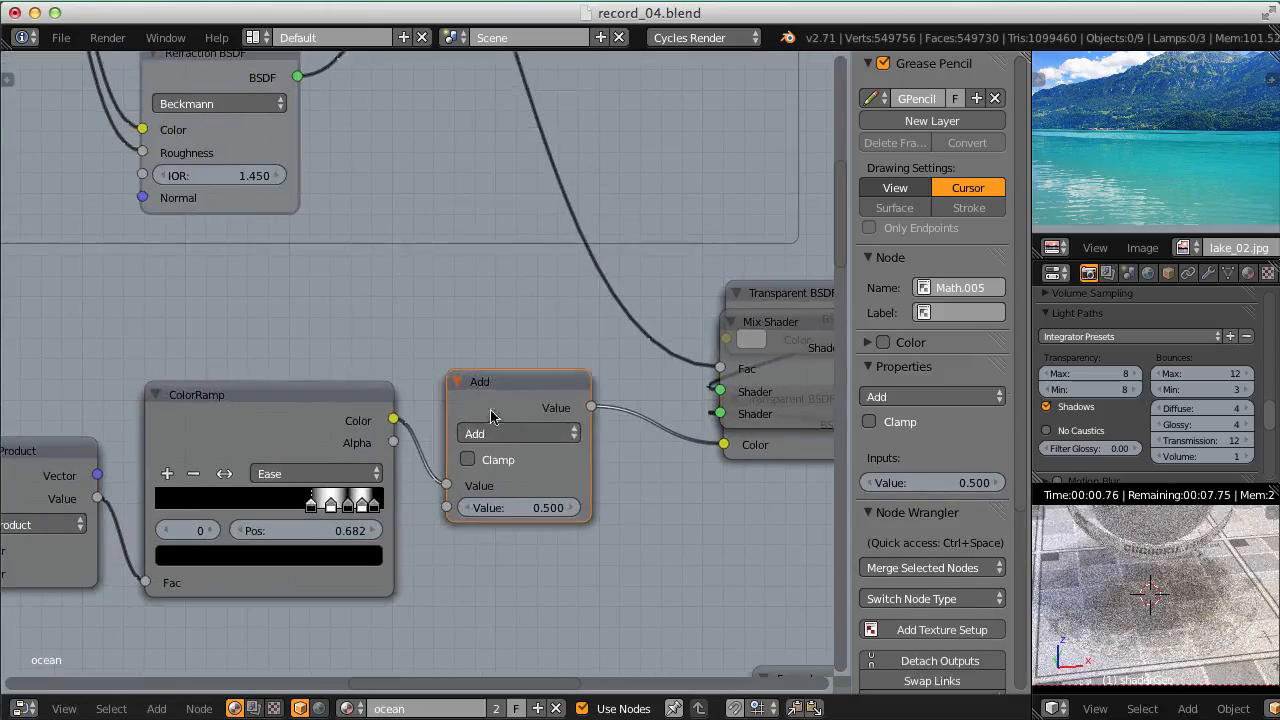
left_click(492, 433)
left_click(503, 366)
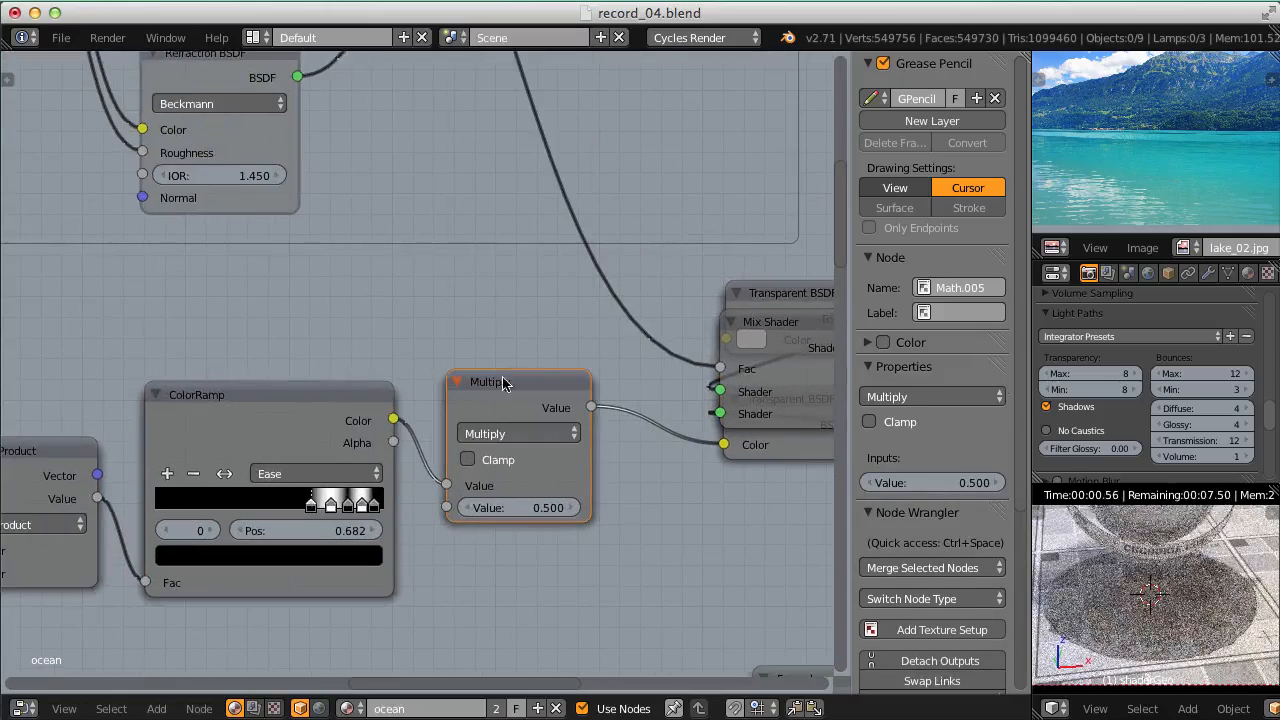
left_click(512, 508)
type("2")
key("Return")
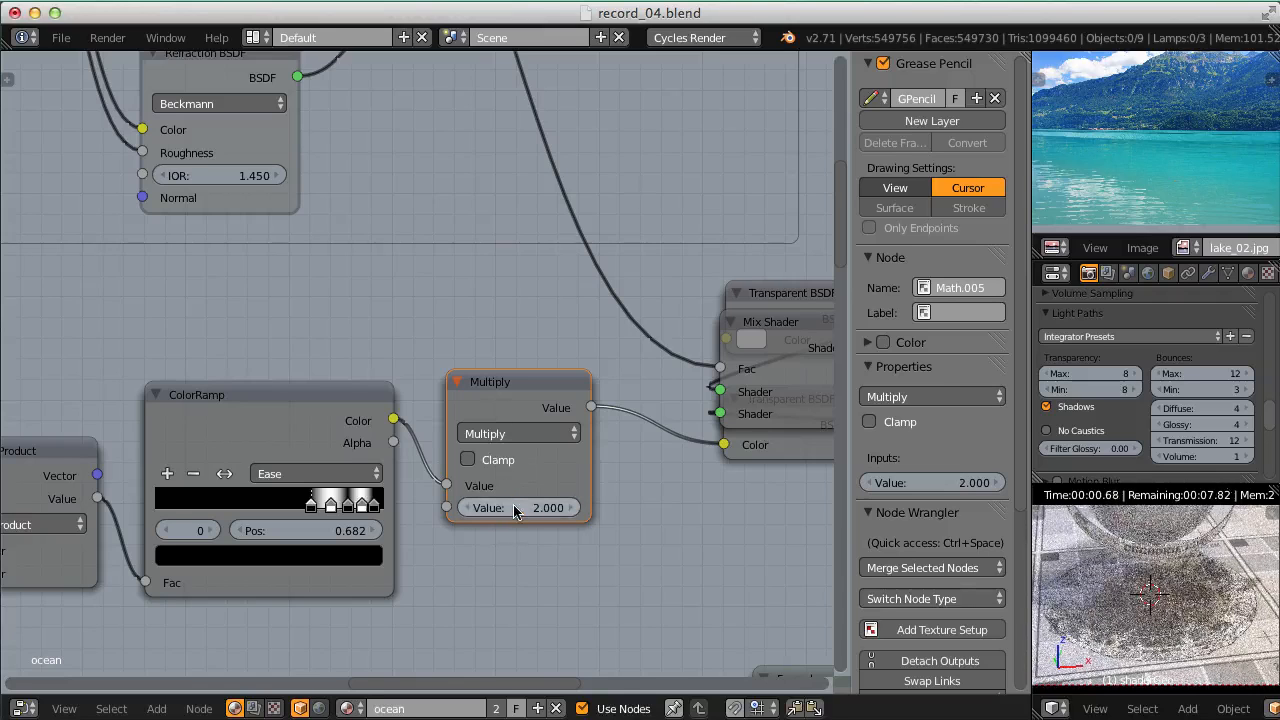
Move the overlapping Mix Shader clear of the two Transparent BSDF nodes, to the output side of them.
middle_click_drag(617, 410, 337, 423)
left_click(494, 371)
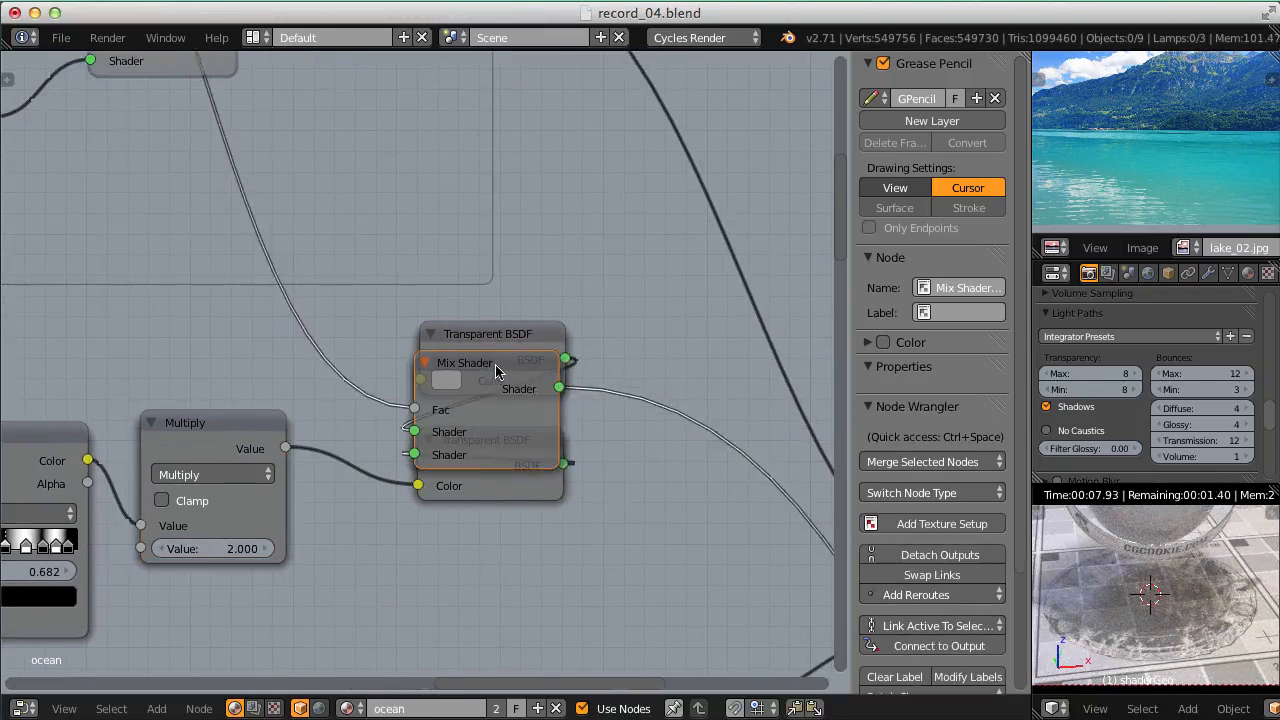
left_click_drag(494, 371, 705, 354)
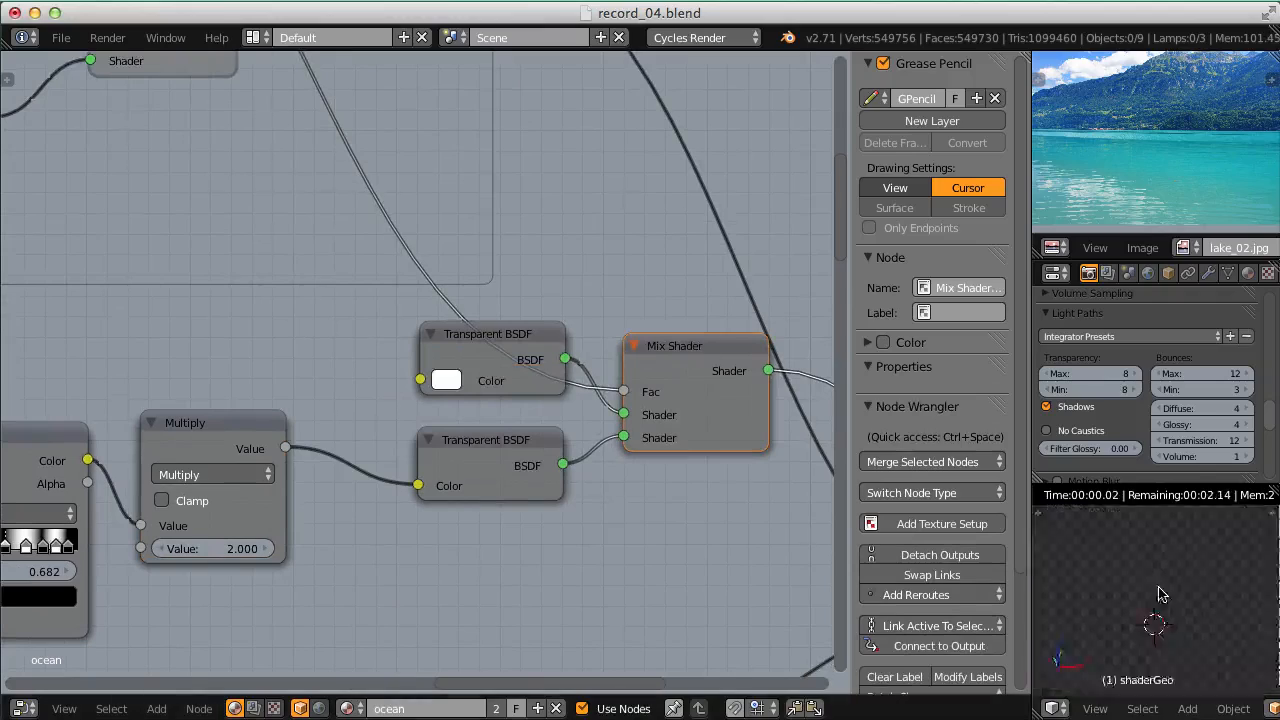
Check the rendered shadow, then move the ColorRamp's first black stop to 0.559 and shift the following white and black stops to lower positions.
middle_click_drag(1200, 588, 1135, 620)
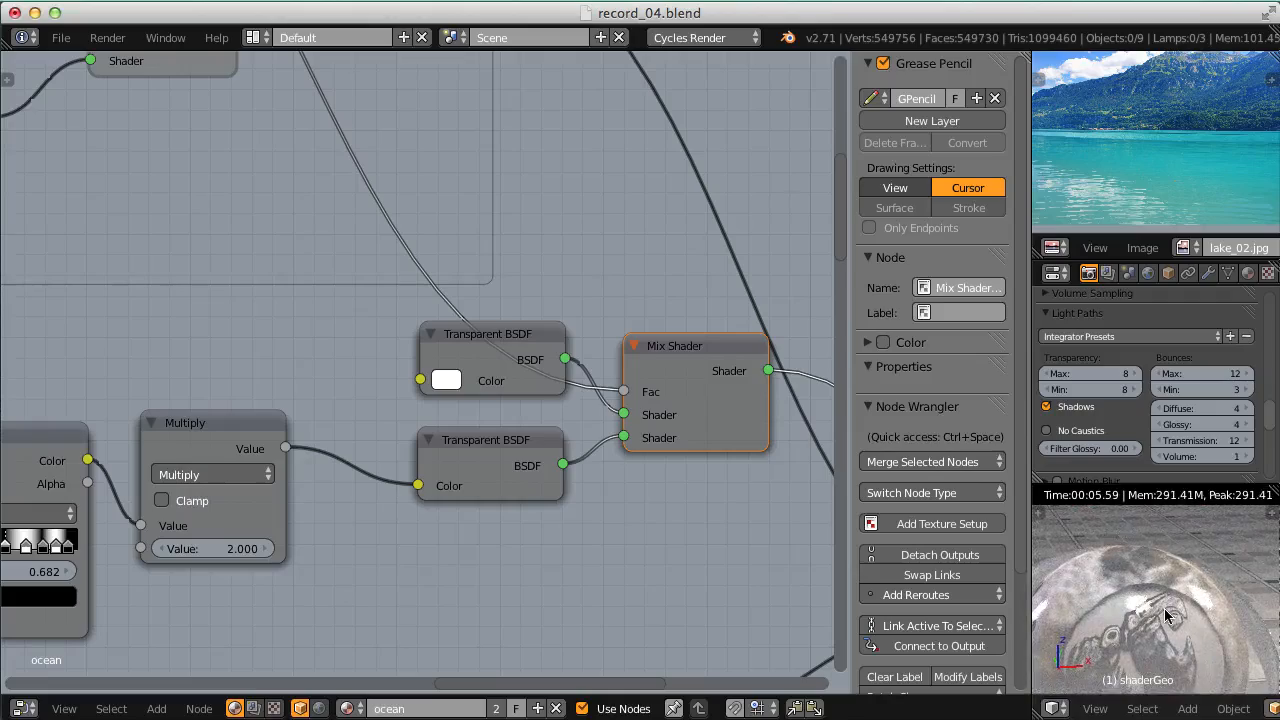
middle_click_drag(1158, 628, 1152, 398, "shift")
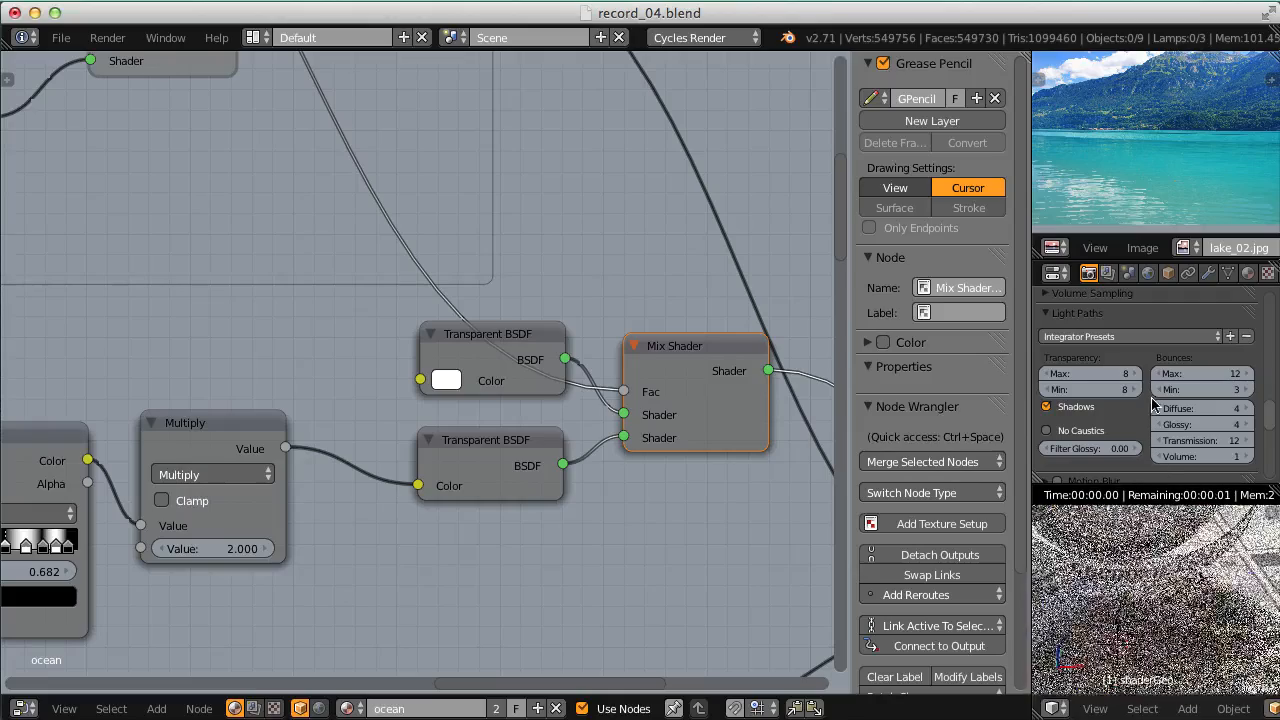
left_click_drag(1152, 404, 1152, 388)
middle_click_drag(1166, 628, 1108, 556, "shift")
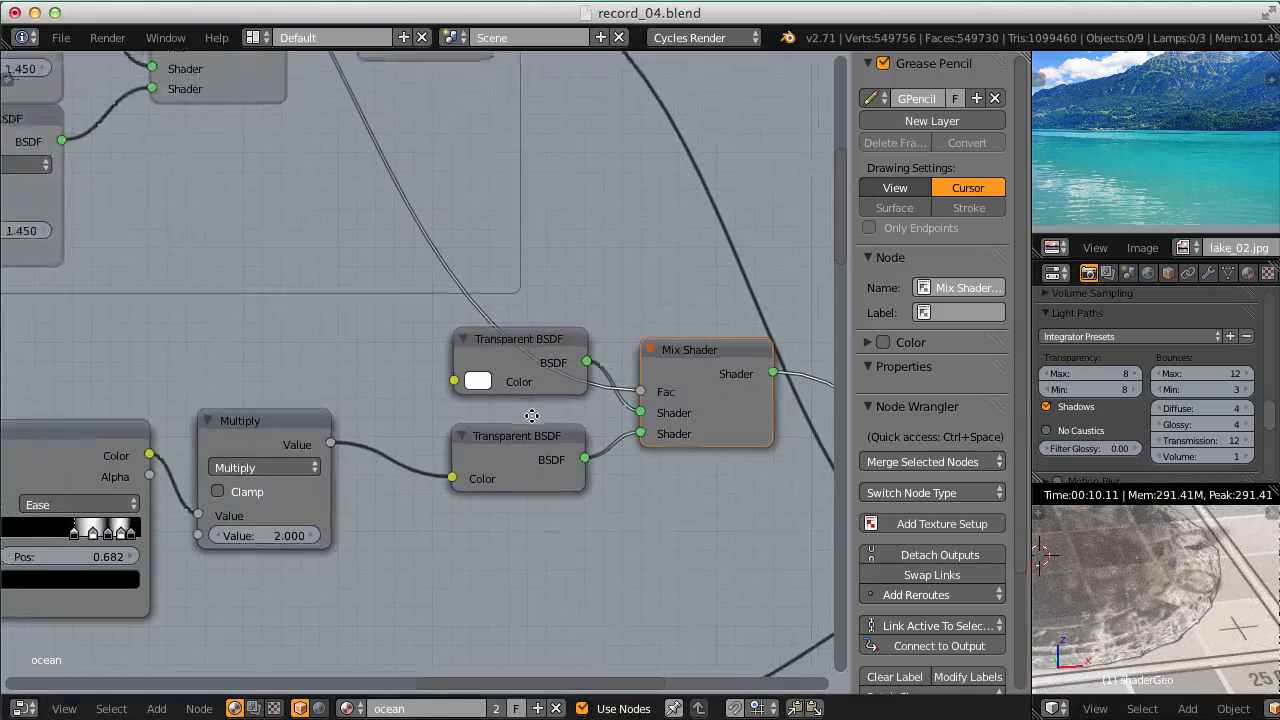
scroll(532, 412, "down", 4)
middle_click_drag(494, 384, 579, 382)
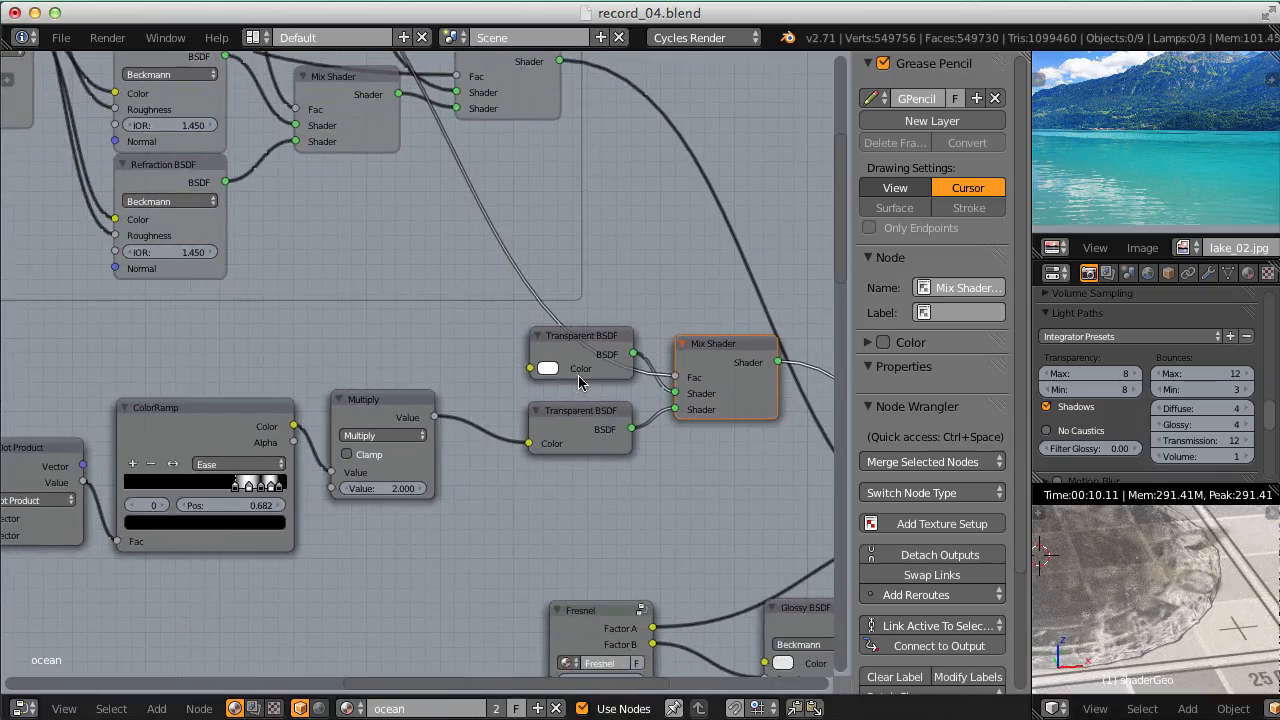
scroll(565, 395, "up", 4)
middle_click_drag(403, 431, 737, 384)
scroll(632, 500, "up", 7)
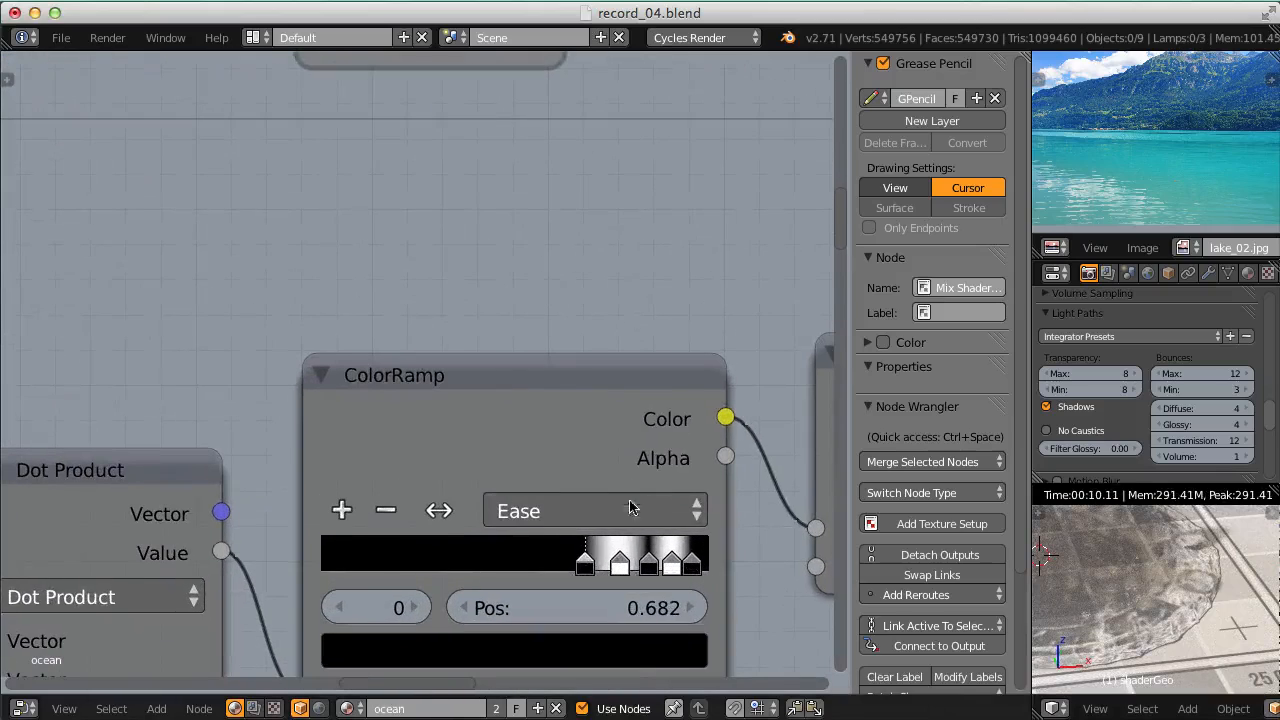
left_click_drag(585, 563, 495, 563)
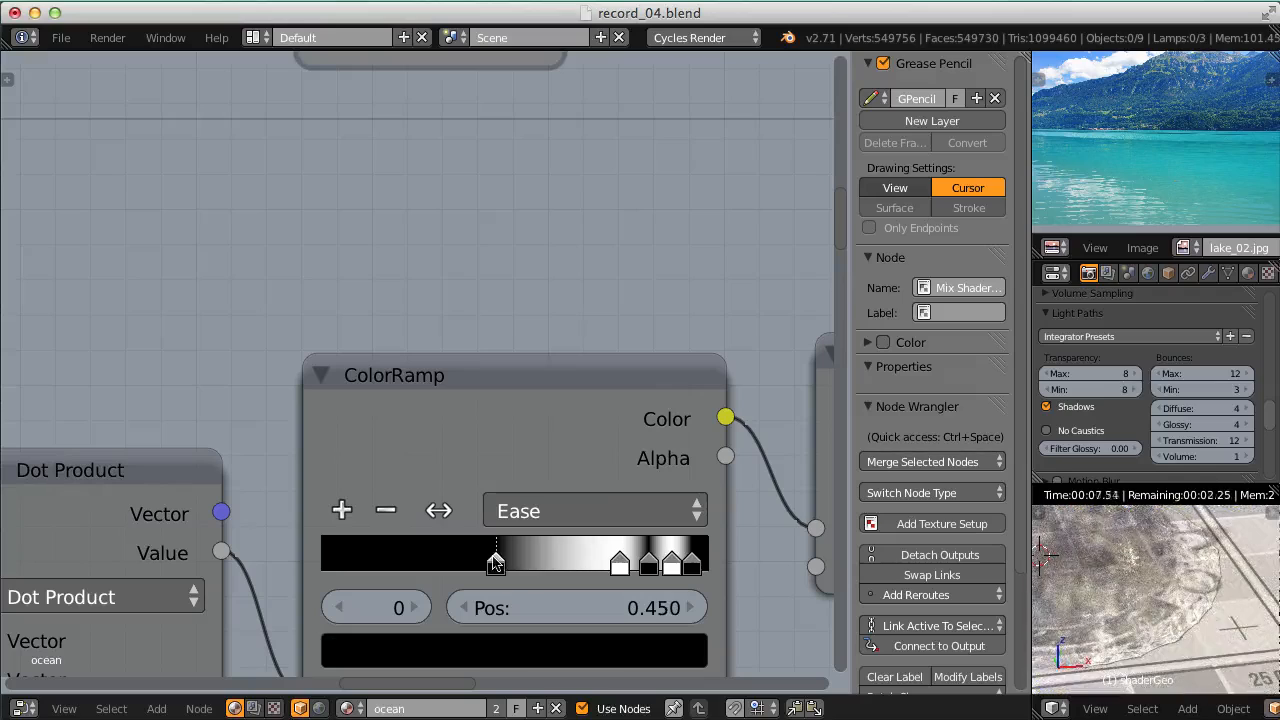
mouse_move(620, 563)
left_mouse_down()
mouse_move(586, 563)
mouse_move(648, 563)
mouse_move(633, 563)
left_mouse_up()
left_click_drag(495, 563, 537, 563)
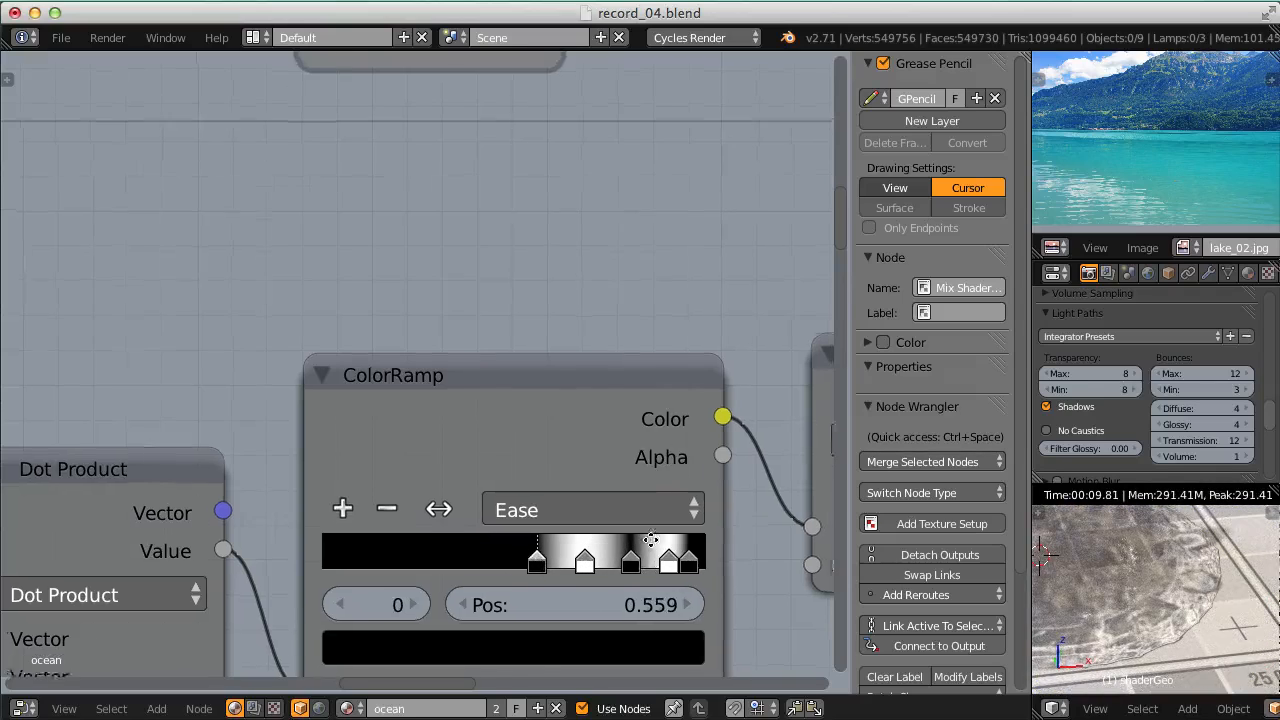
Spread the white Transparent BSDF and its Mix Shader apart and cut the link between them.
scroll(708, 353, "down", 5)
middle_click_drag(708, 353, 348, 446)
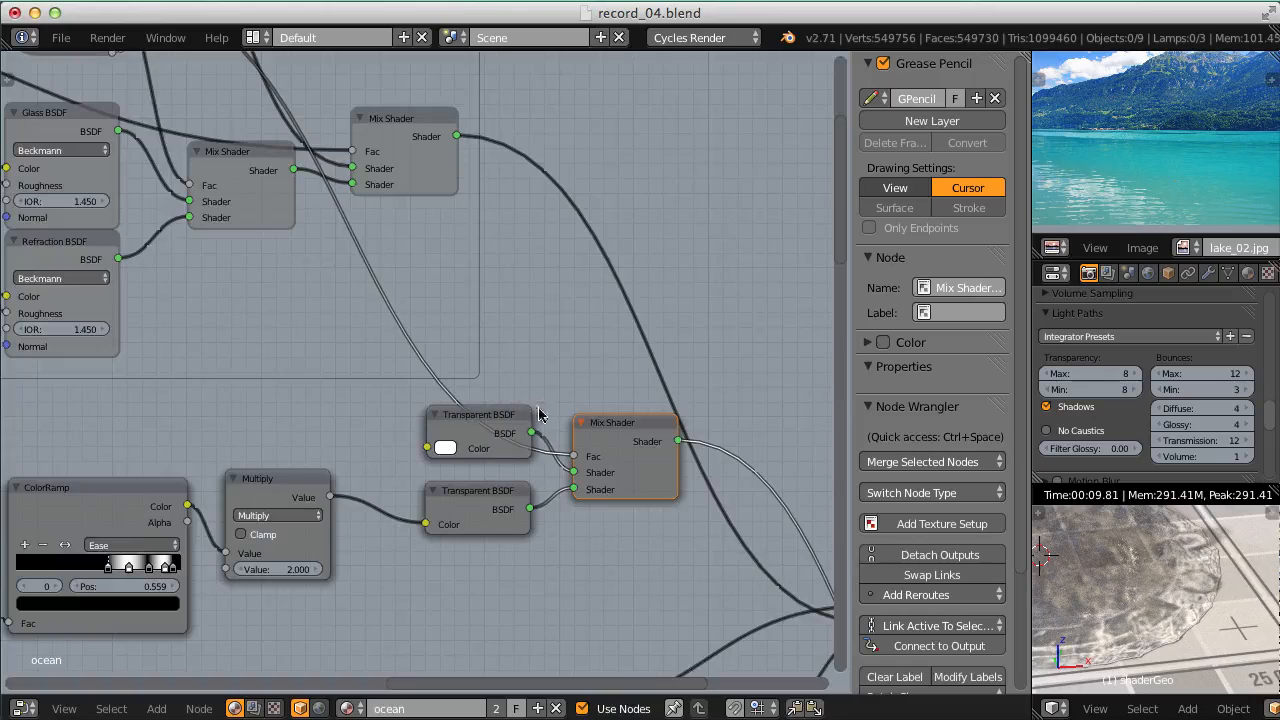
scroll(538, 413, "up", 1)
left_click_drag(479, 467, 395, 462)
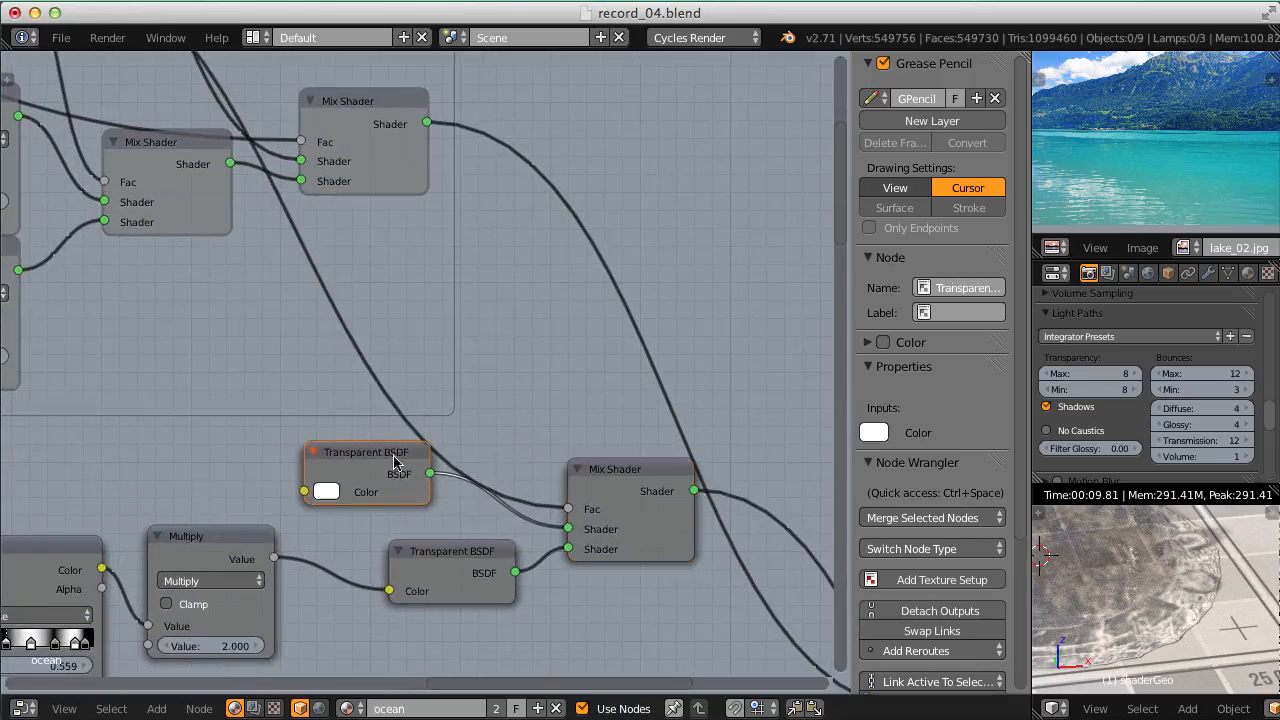
left_click_drag(628, 492, 696, 432)
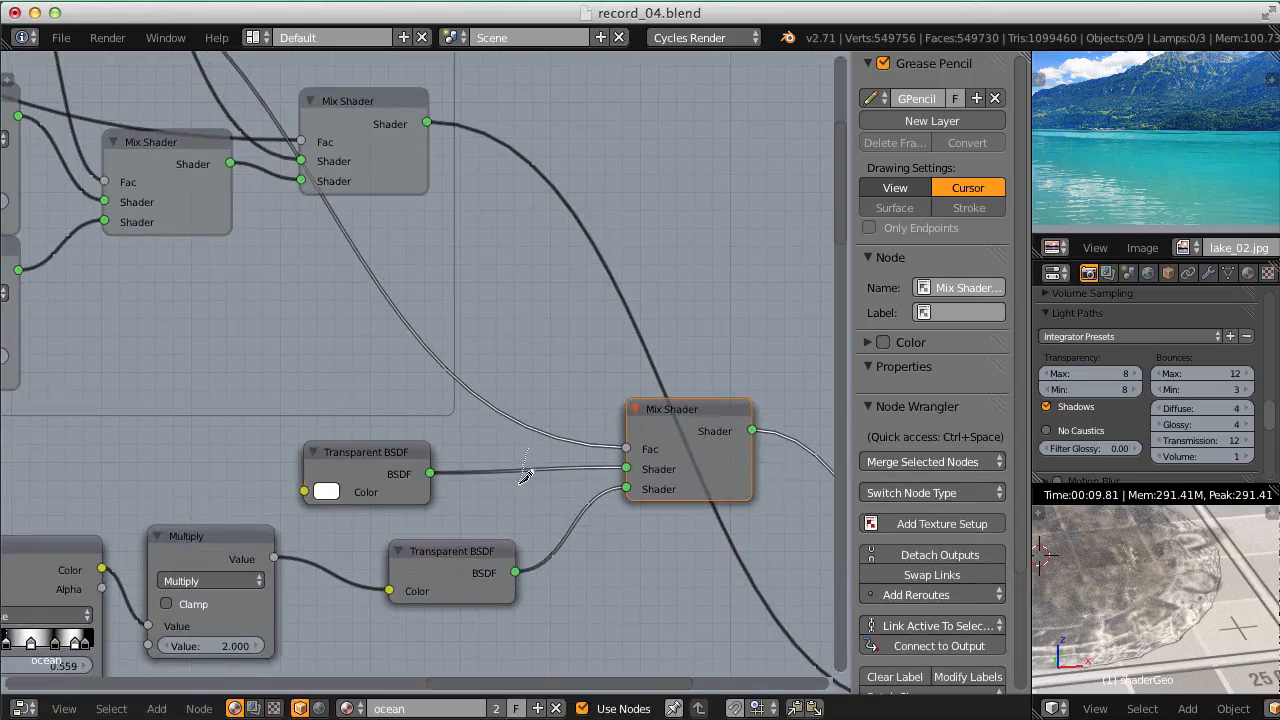
right_click_drag(522, 490, 518, 500, "ctrl")
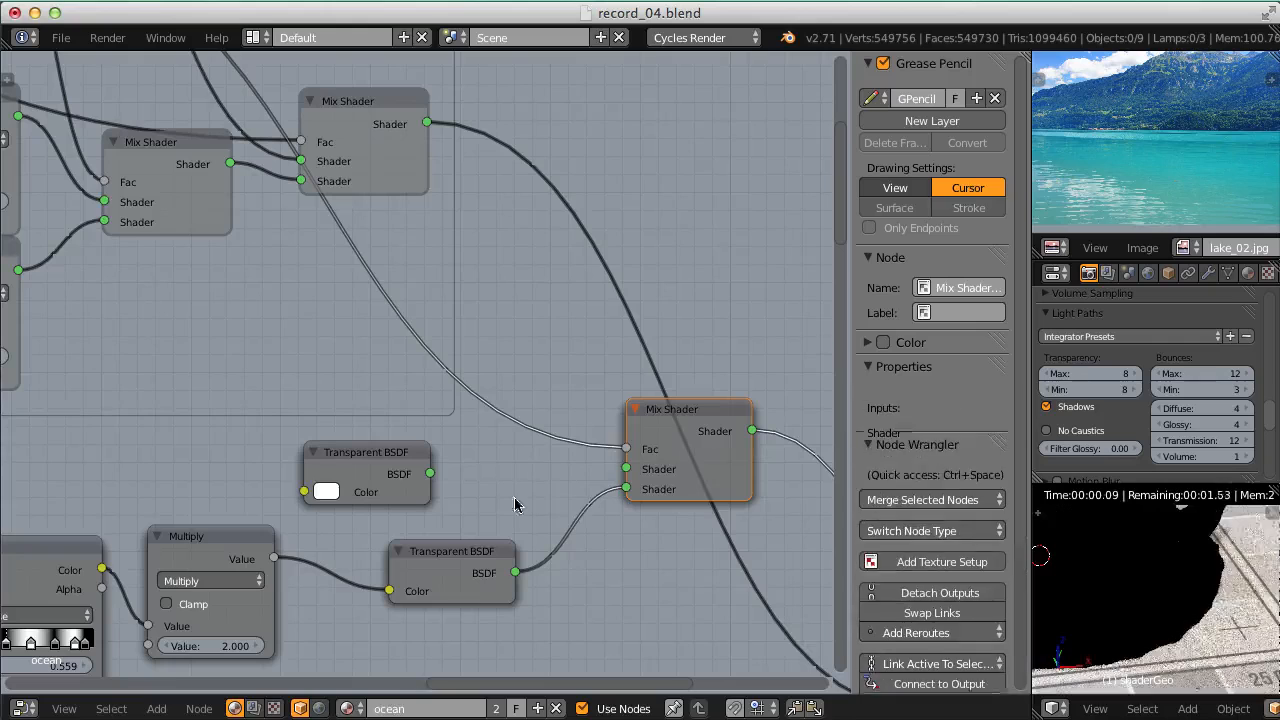
Connect the framed group's final Mix Shader to the shadow Mix Shader's empty input, and feed that mix into the Fresnel-driven Mix Shader's first Shader input.
middle_click_drag(686, 354, 575, 387)
left_click_drag(567, 447, 607, 403)
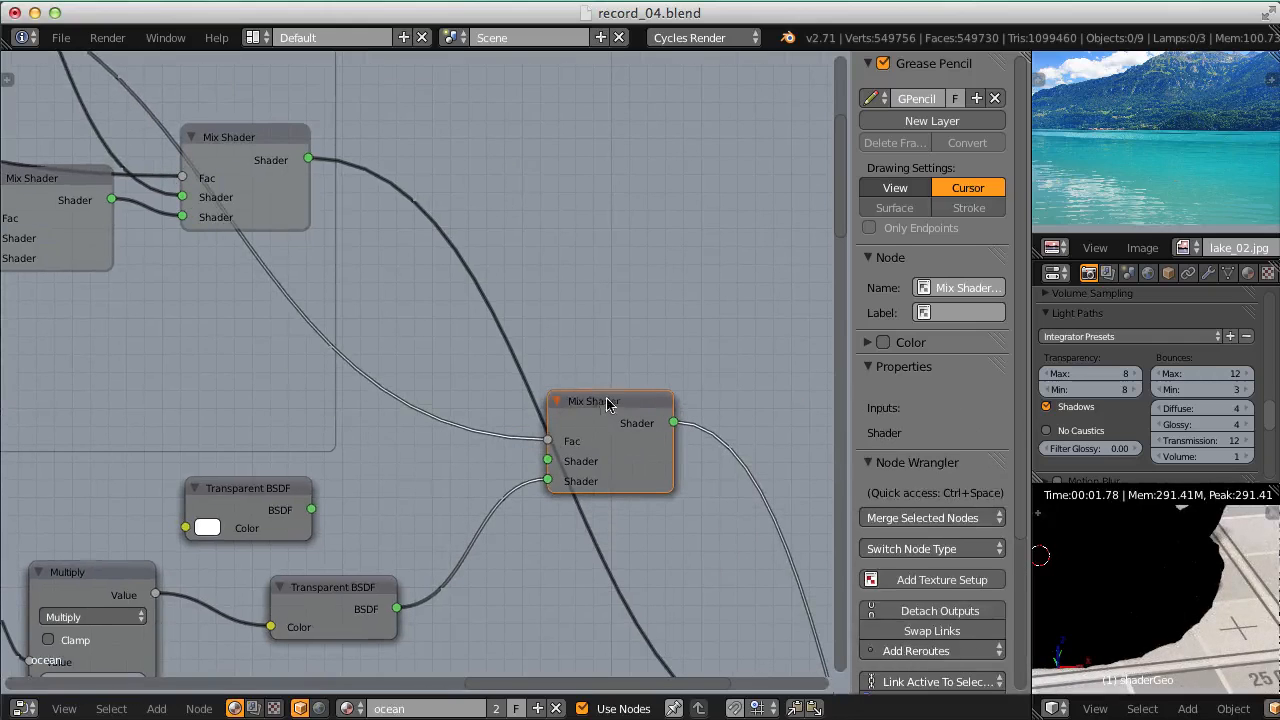
left_click_drag(308, 160, 548, 464)
middle_click_drag(708, 462, 575, 314)
left_click_drag(541, 274, 670, 600)
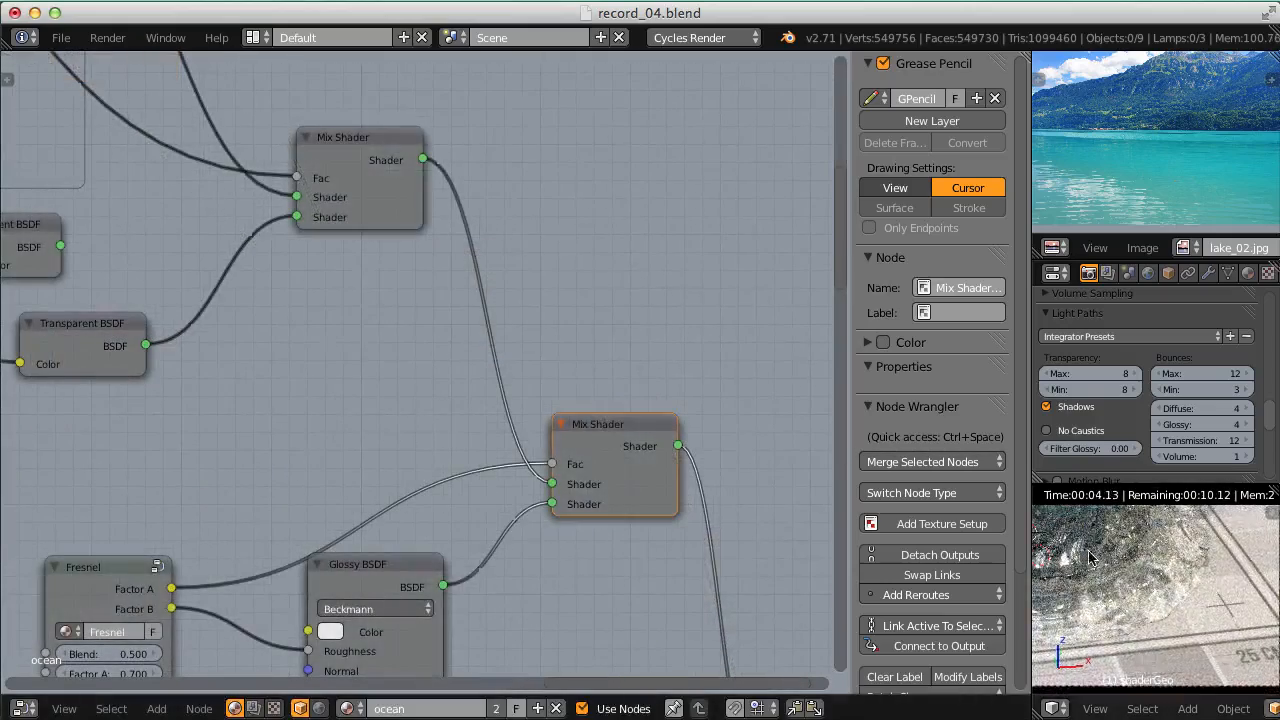
Inspect the rendered water object from several angles and add a new Math node near the Fresnel-driven Mix Shader.
middle_click_drag(1090, 558, 1278, 614, "shift")
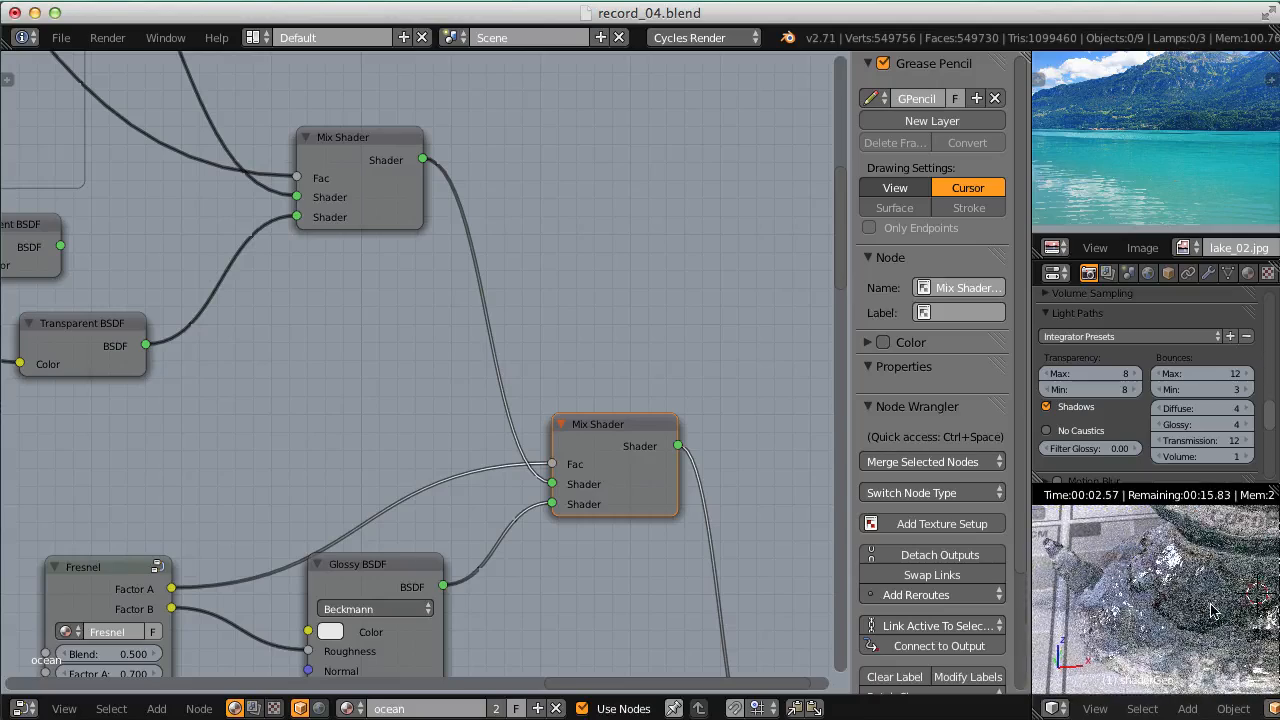
middle_click_drag(1190, 617, 1203, 477)
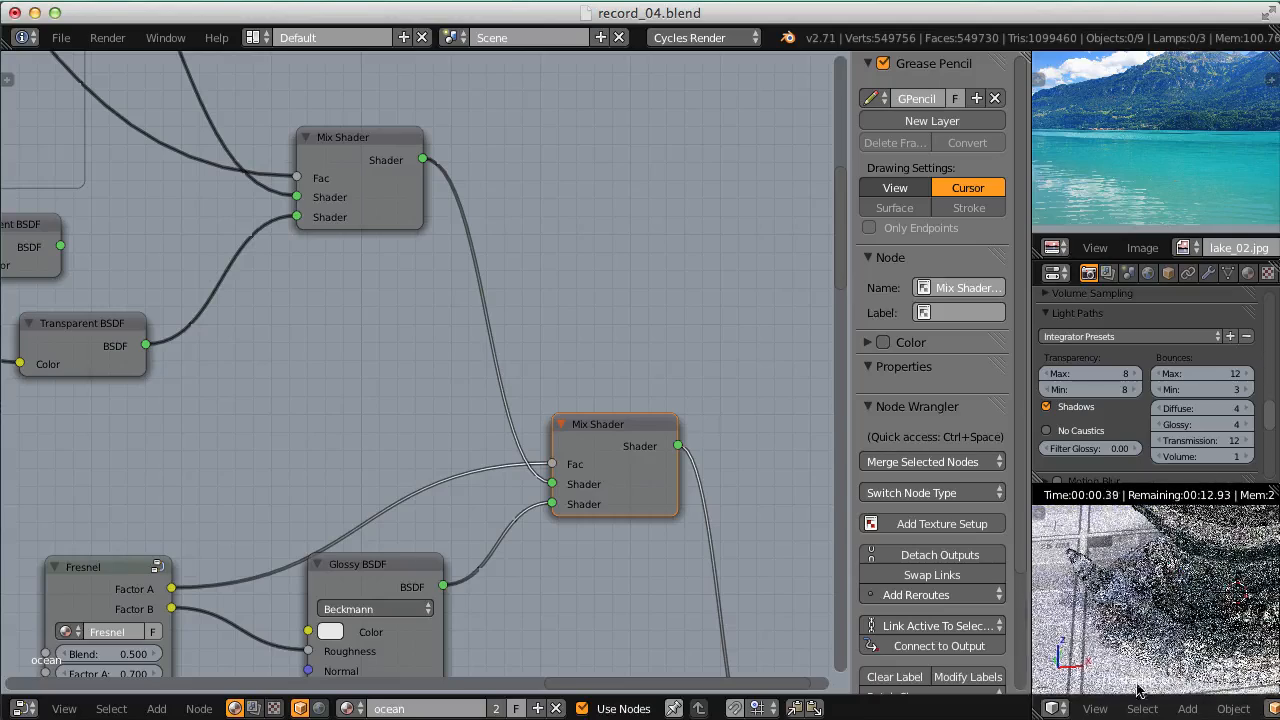
middle_click_drag(1137, 689, 1106, 678)
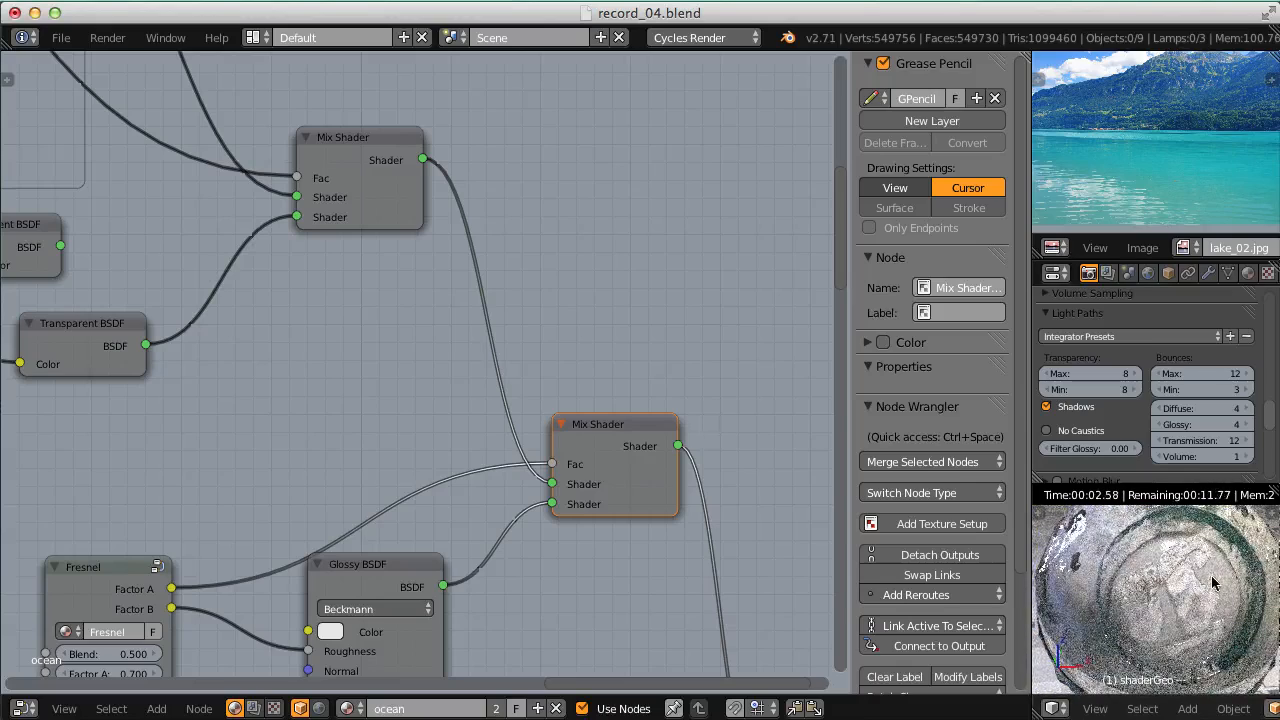
middle_click_drag(1205, 562, 1198, 610)
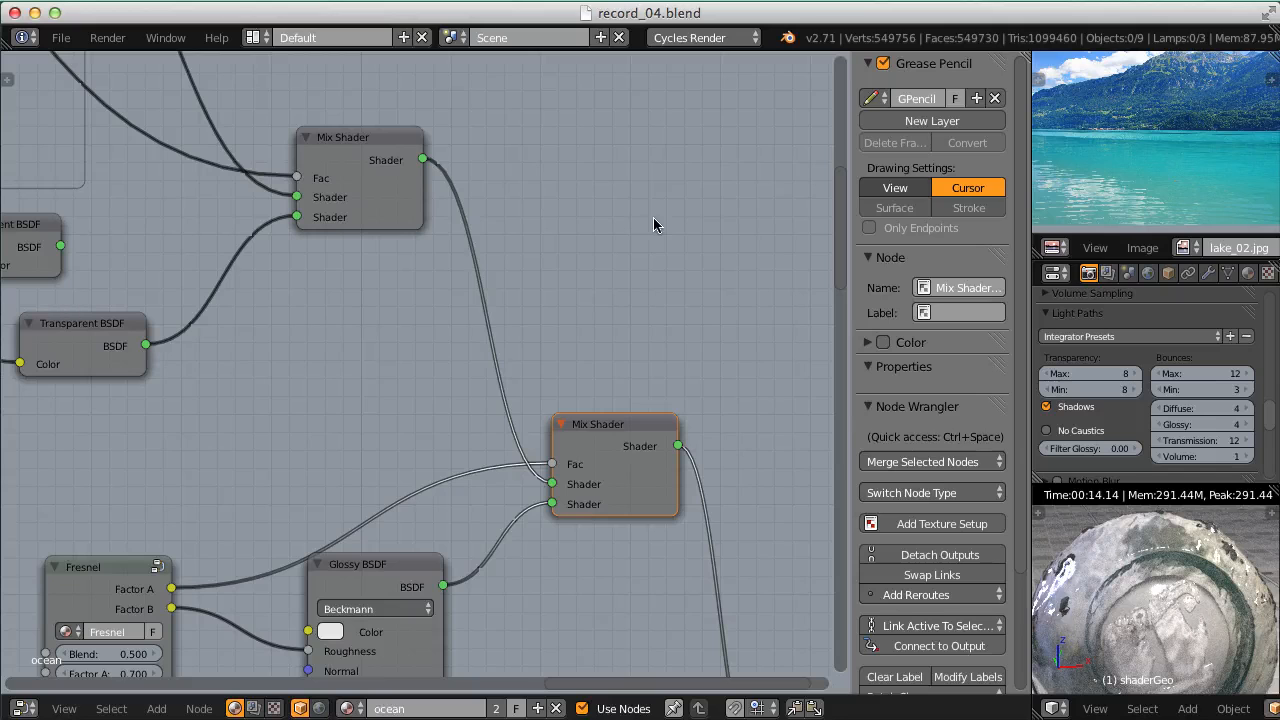
middle_click_drag(580, 222, 635, 269)
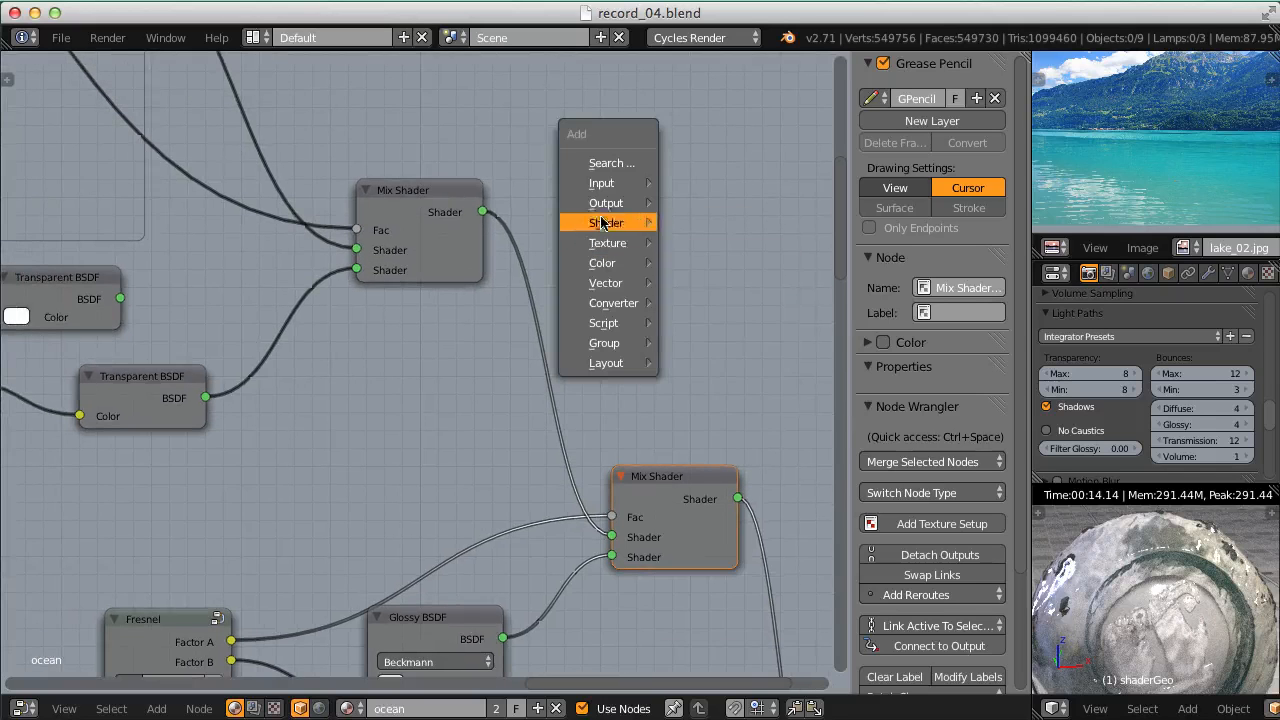
mouse_move(638, 302)
left_click(700, 301)
left_click(601, 230)
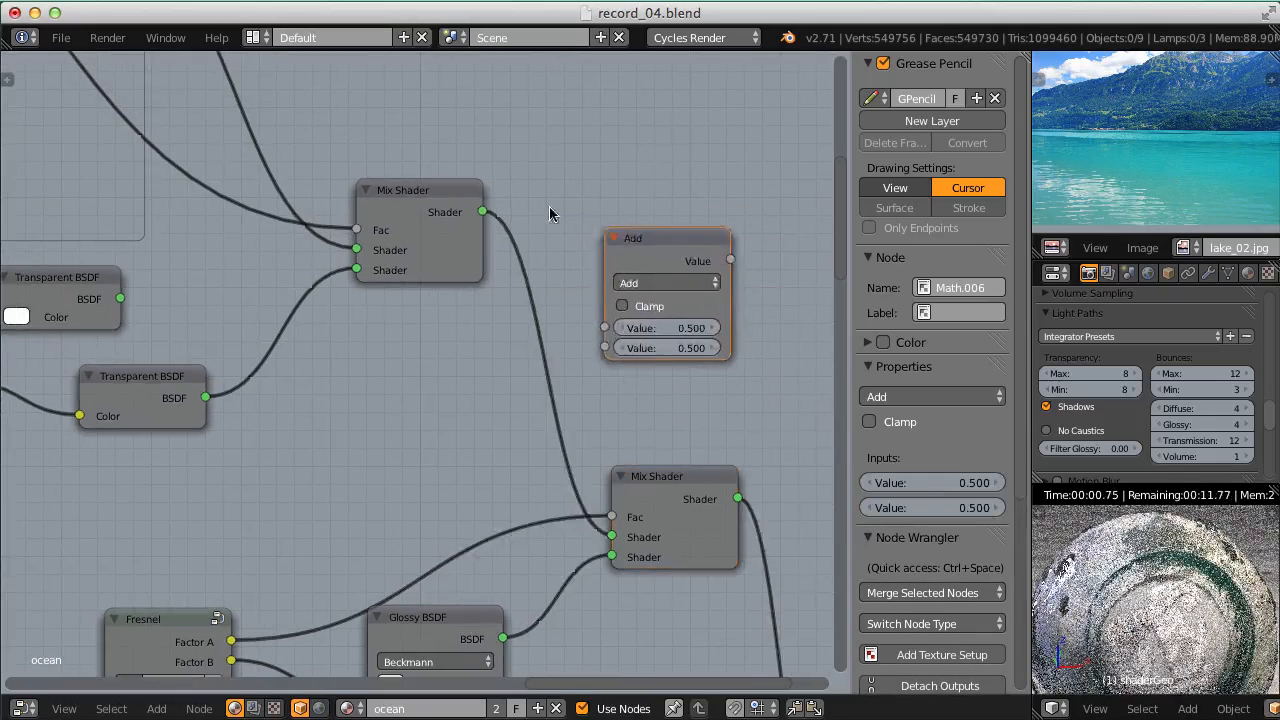
Place the new Math node before the shadow Mix Shader and reroute the Light Path link from its Fac into the Math node's first Value input.
middle_click_drag(550, 209, 754, 349)
scroll(620, 260, "down", 6)
middle_click_drag(548, 236, 583, 283)
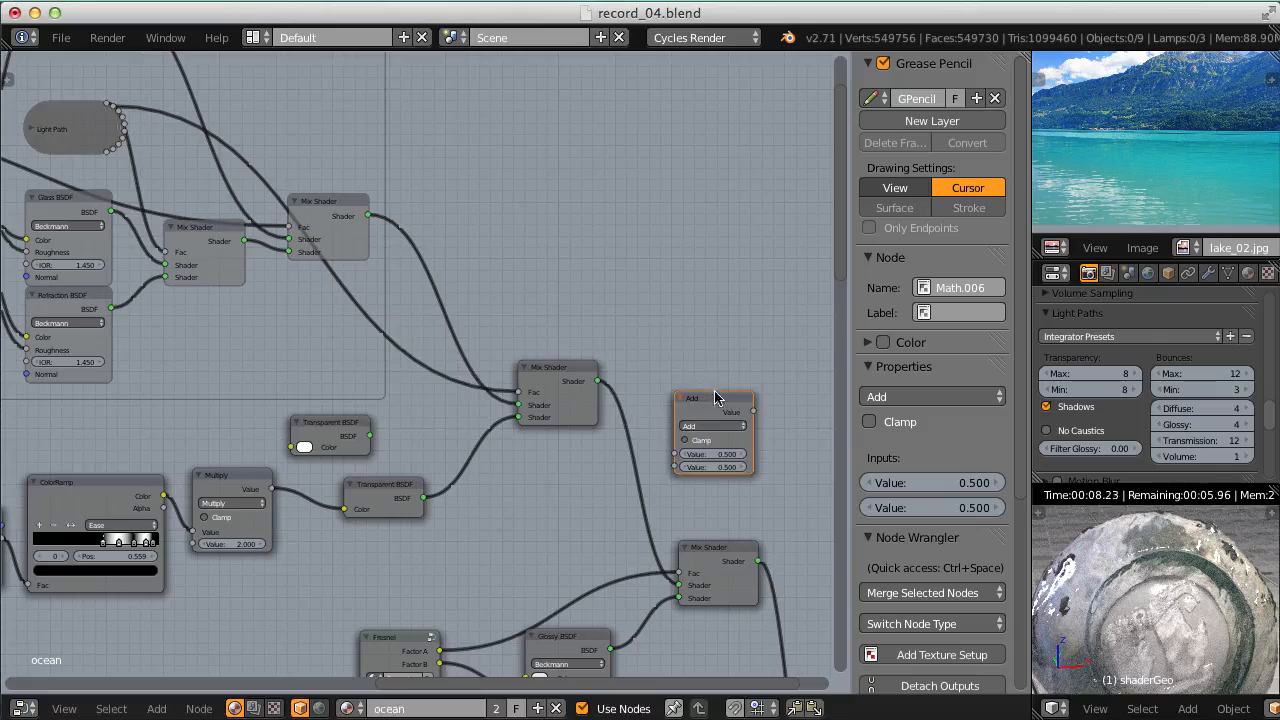
left_click_drag(715, 398, 448, 315)
scroll(470, 325, "up", 2)
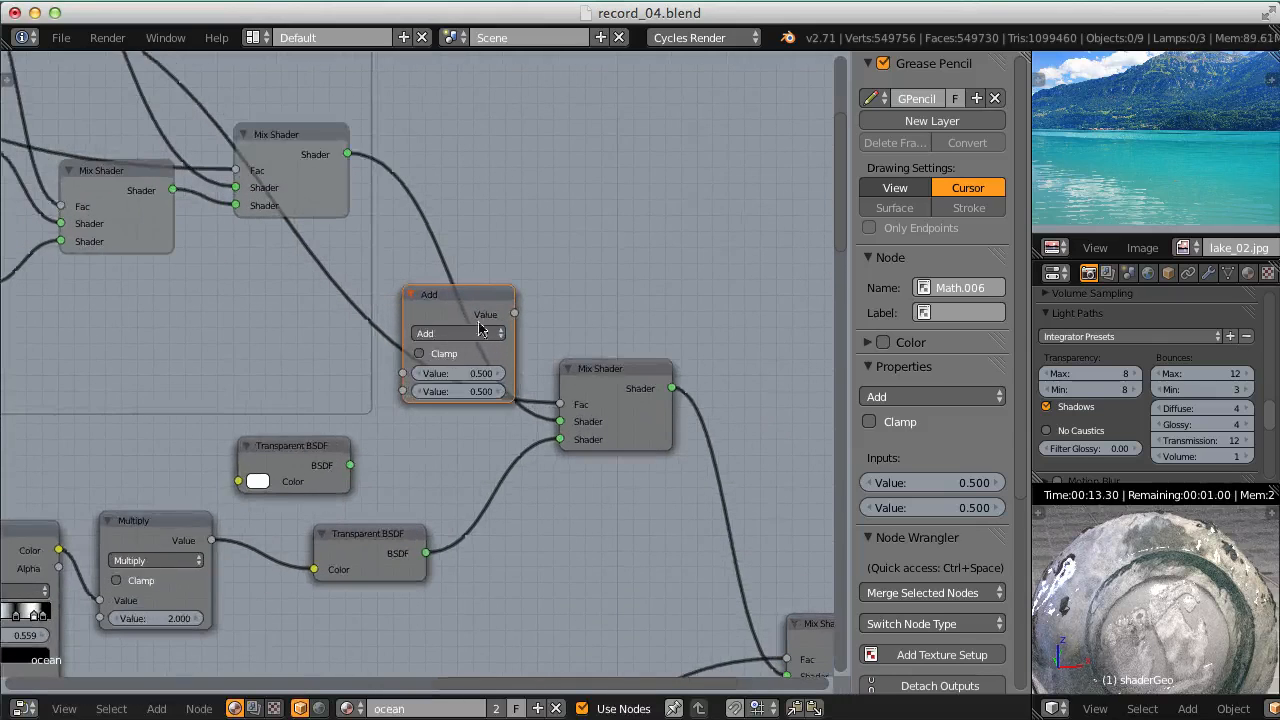
middle_click_drag(479, 295, 530, 363)
scroll(532, 364, "down", 2)
left_click_drag(578, 452, 477, 427)
scroll(475, 415, "up", 2)
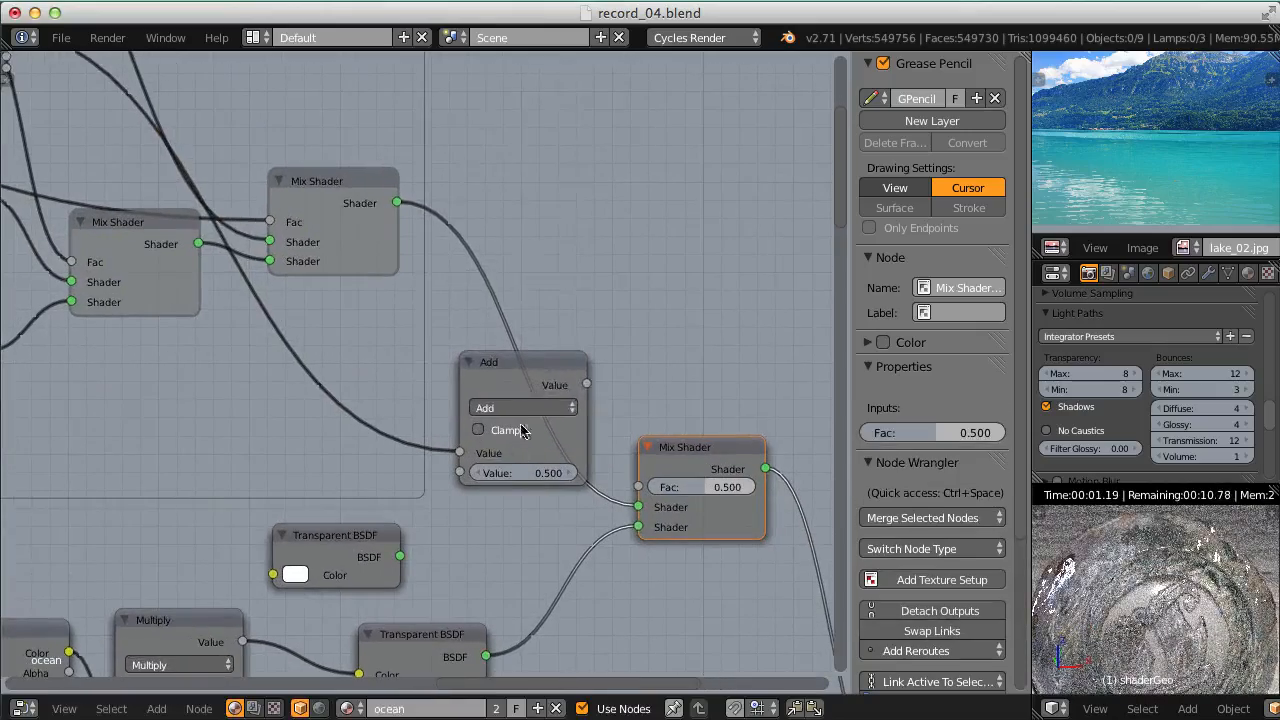
Set the new Math node to Multiply with a second value of 1.000 and connect its output to the shadow Mix Shader's Fac.
left_click(522, 408)
left_click(515, 340)
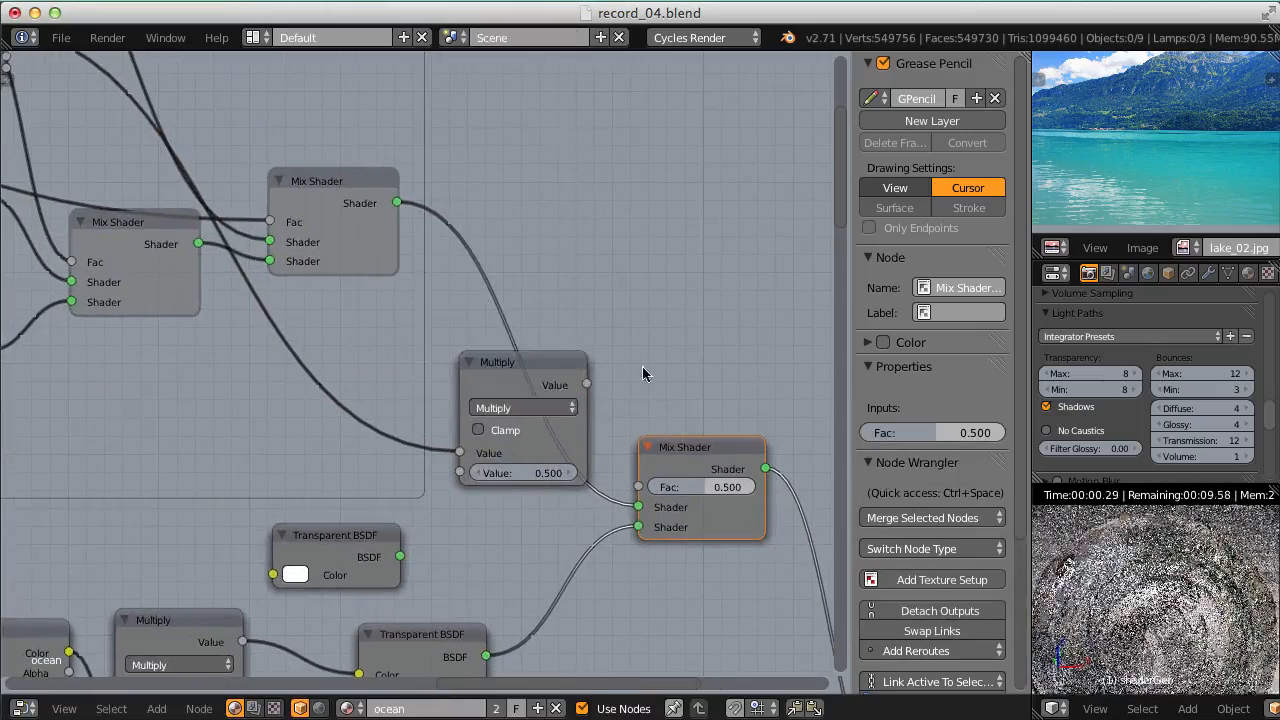
middle_click_drag(643, 374, 520, 254)
left_click(390, 427)
type("1")
key("Return")
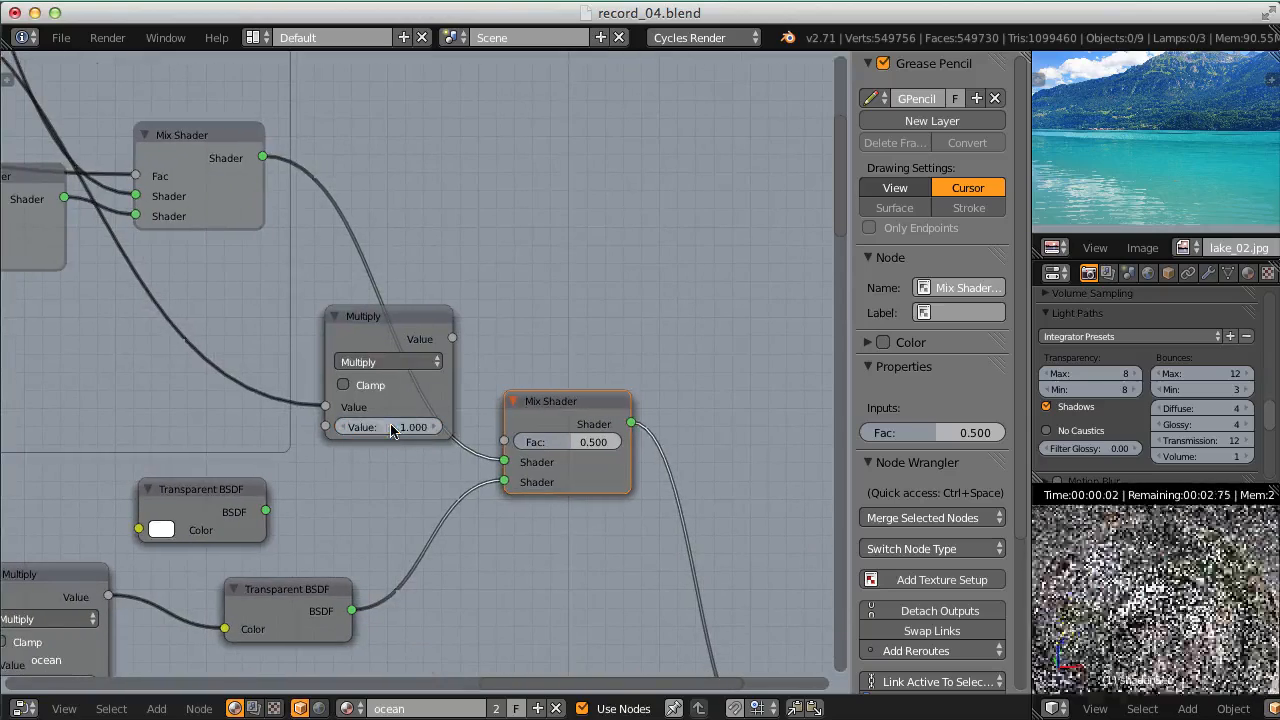
left_click_drag(452, 338, 503, 441)
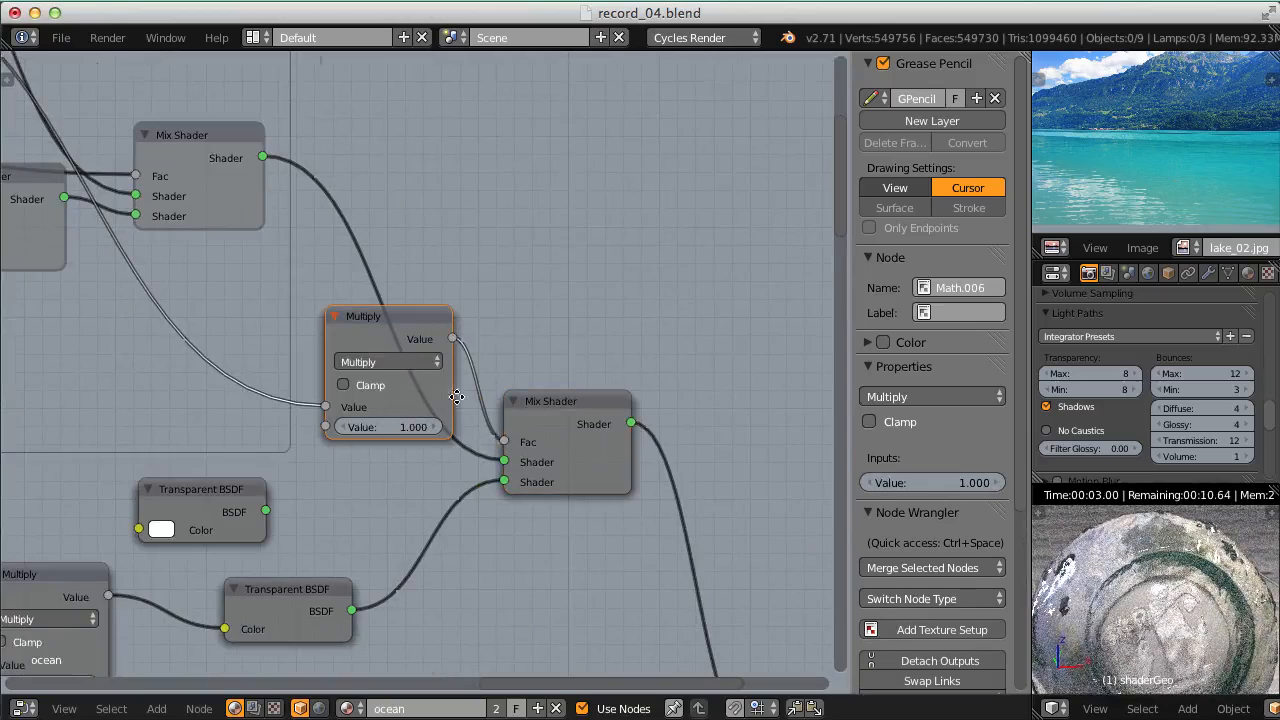
Set the shadow Multiply node's second value to 0, and return it to 1 to compare the rendered result.
middle_click_drag(456, 397, 577, 369)
left_click(523, 394)
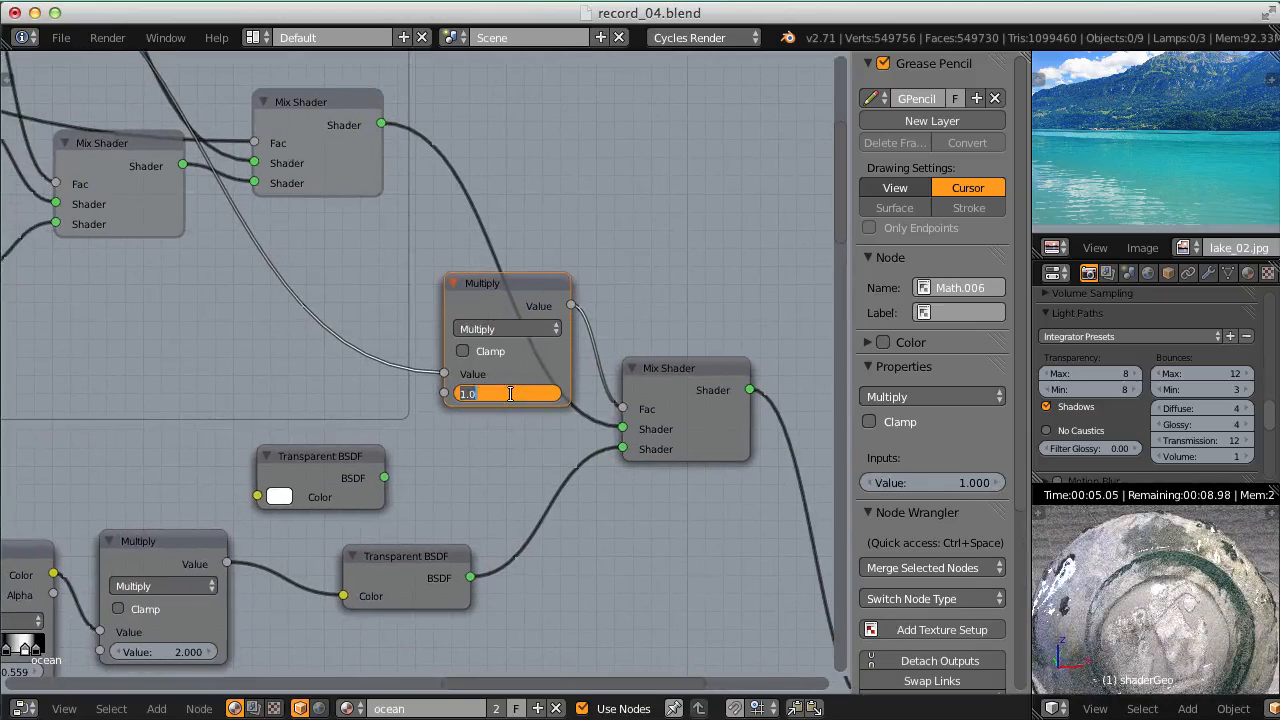
type("0")
key("Return")
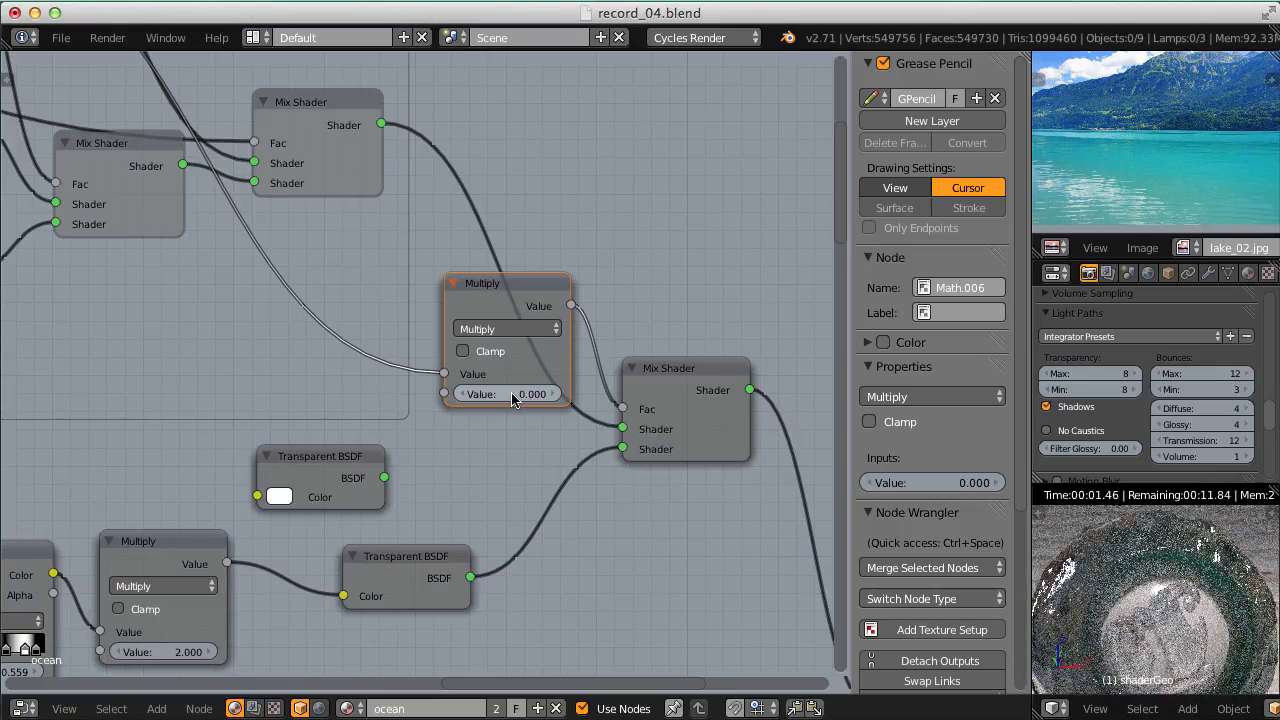
left_click(510, 394)
type("1")
key("Return")
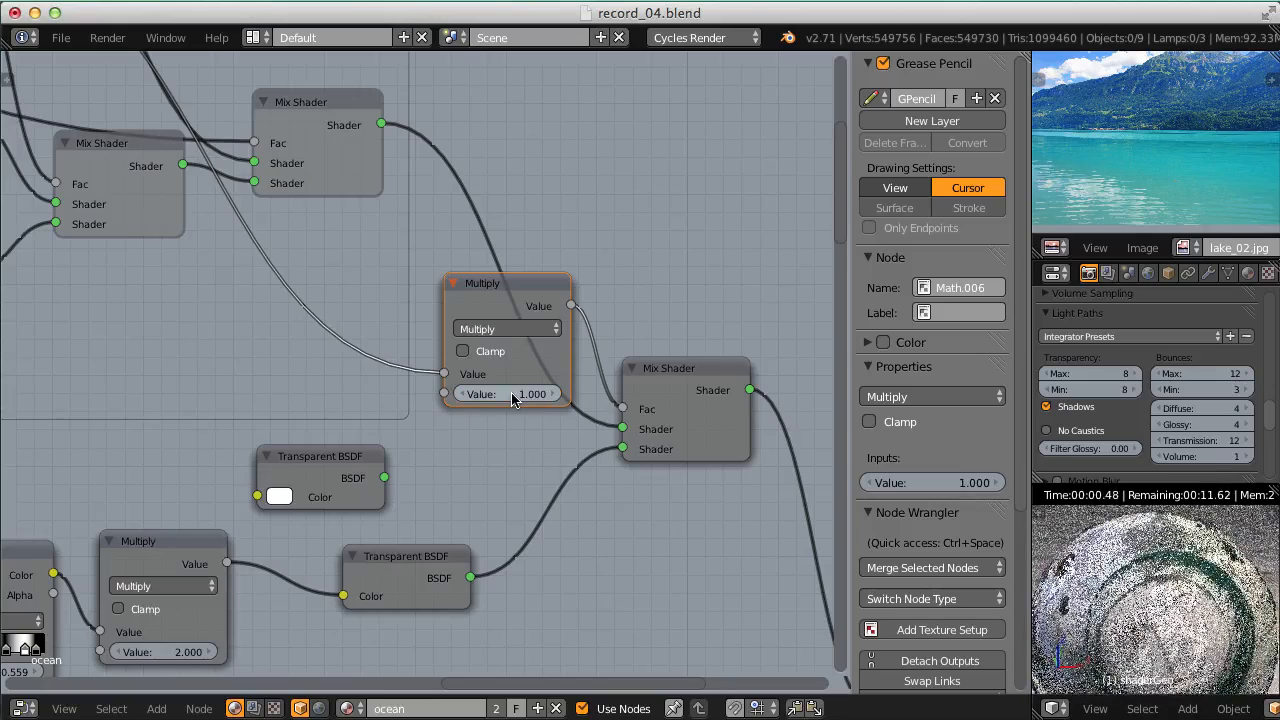
Save over record_04.blend and open pool.blend from the scn folder.
middle_click_drag(510, 394, 506, 327, "ctrl")
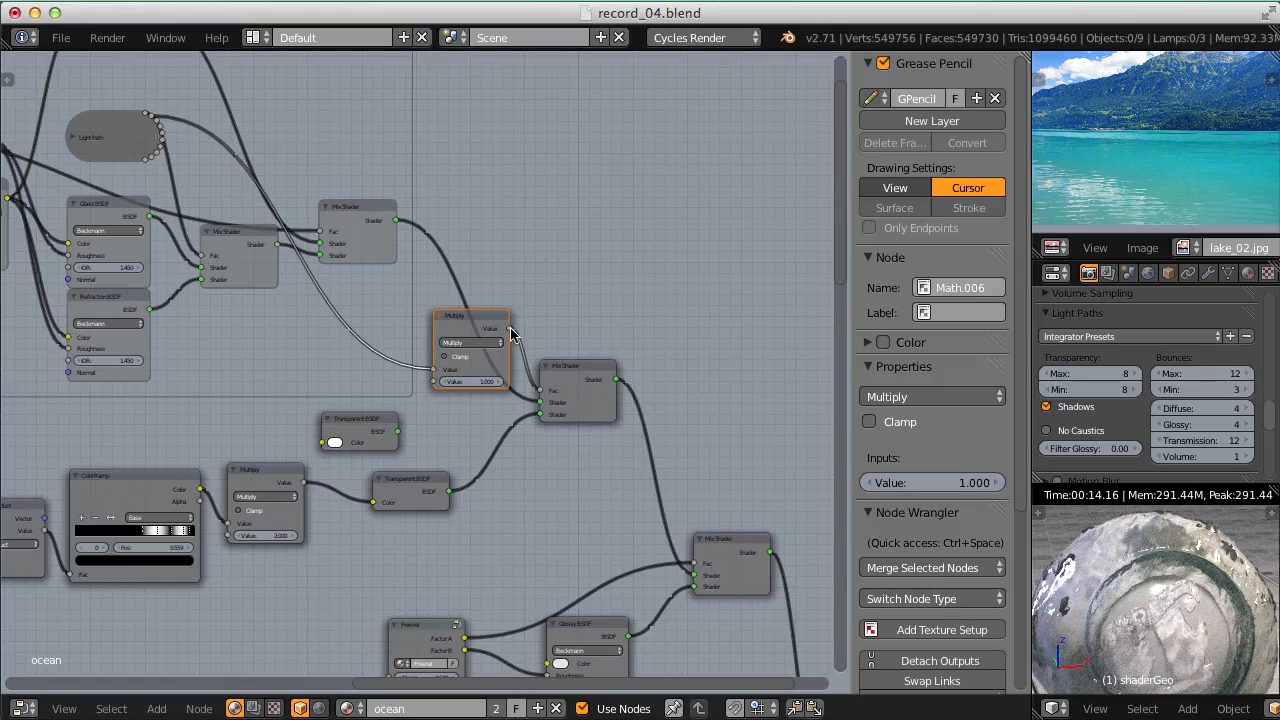
key("ctrl+s")
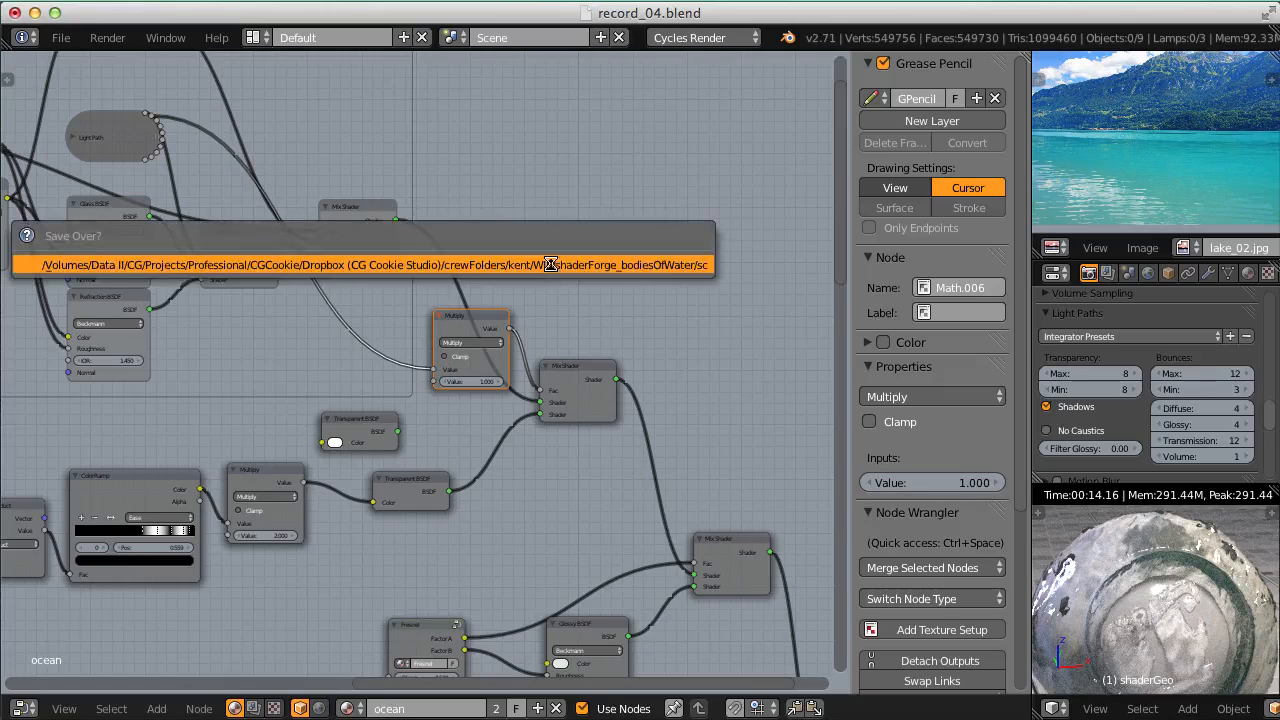
left_click(60, 37)
left_click(55, 80)
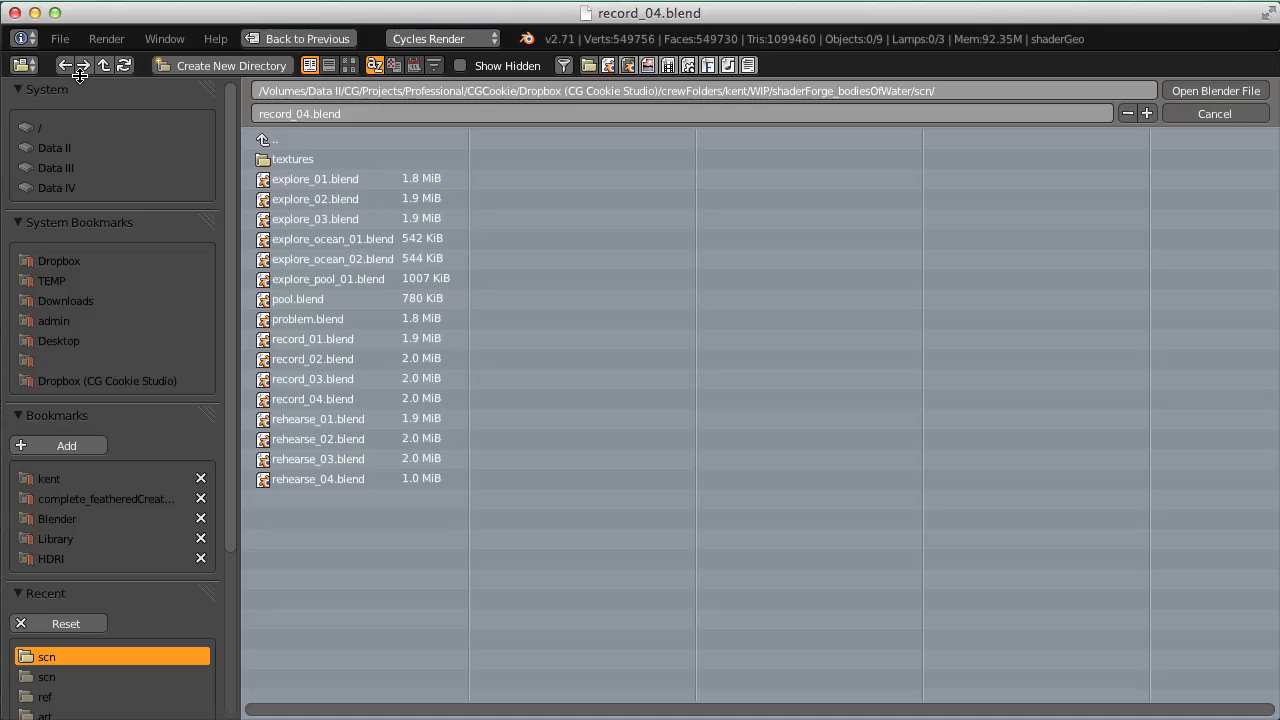
left_click(308, 298)
double_click(436, 292)
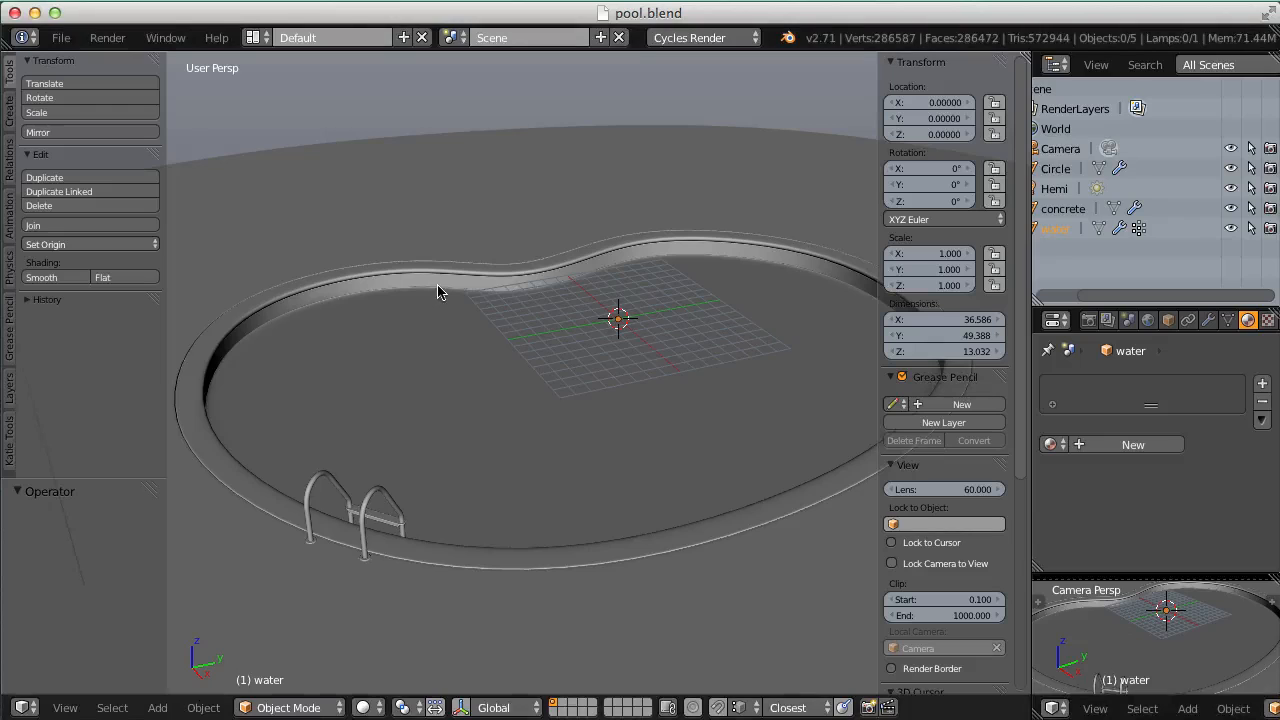
Append the ocean material from record_04.blend into the pool scene.
left_click(60, 37)
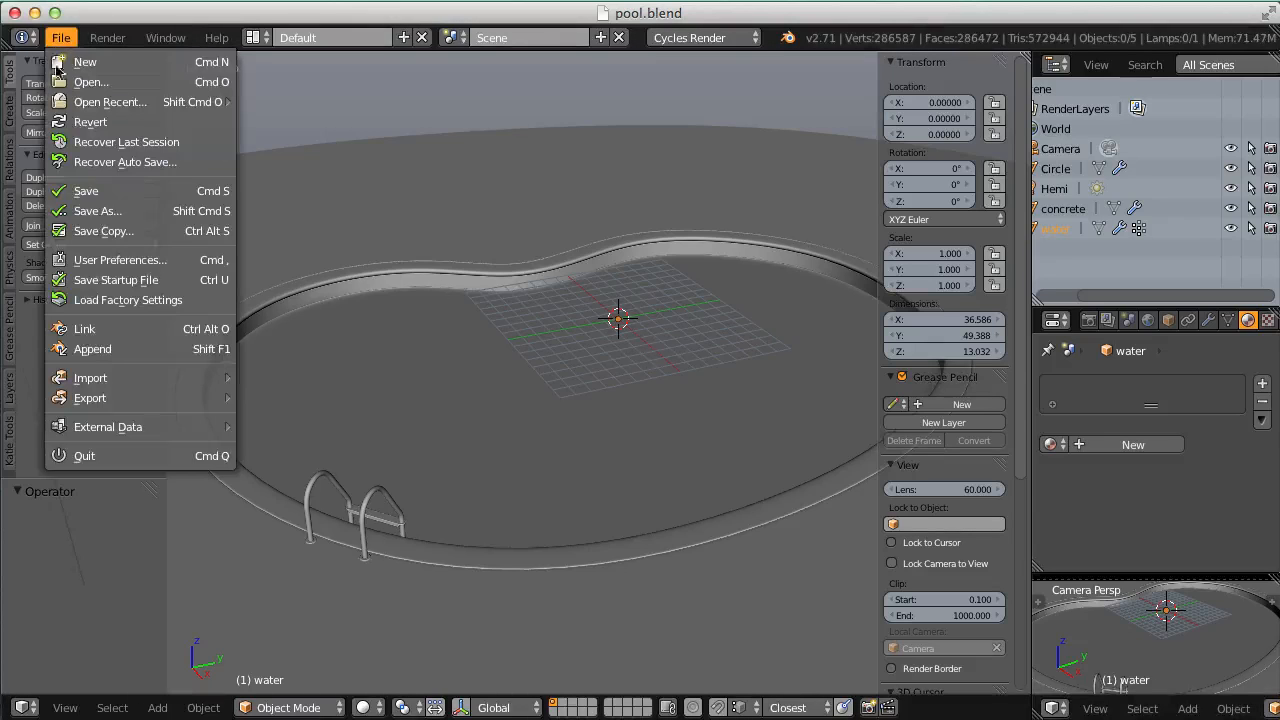
left_click(108, 352)
left_click(284, 140)
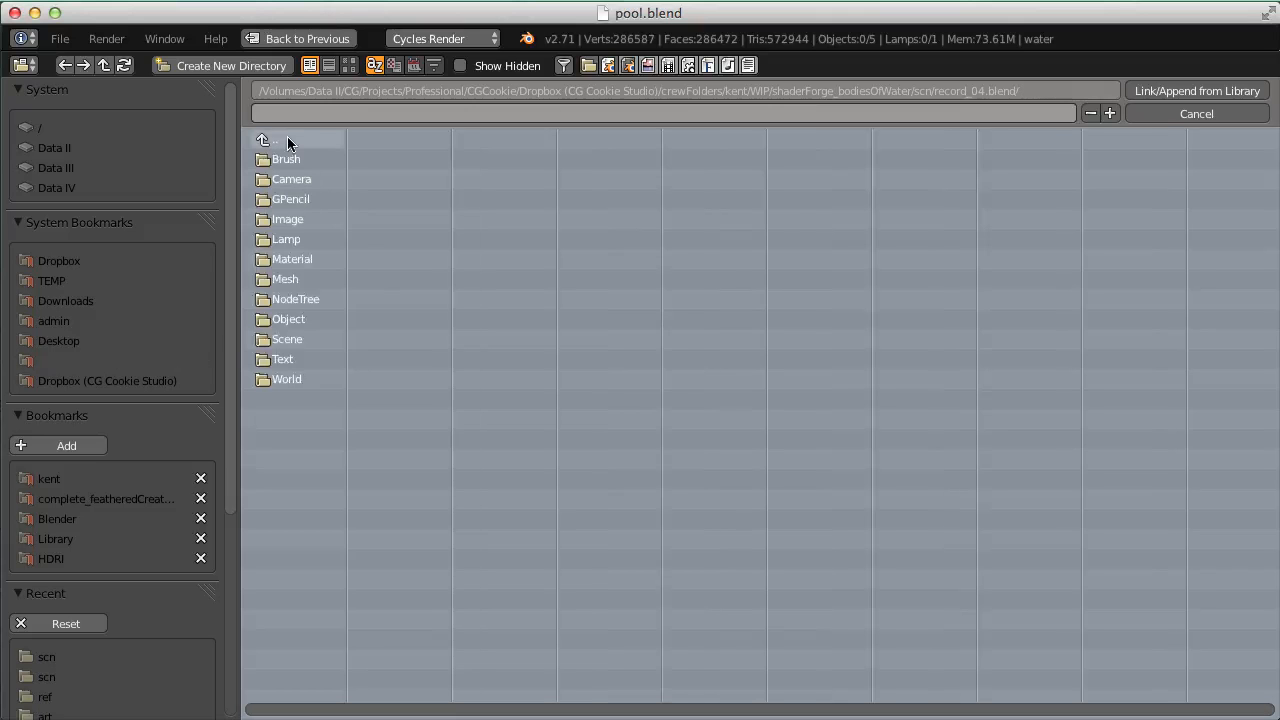
left_click(283, 142)
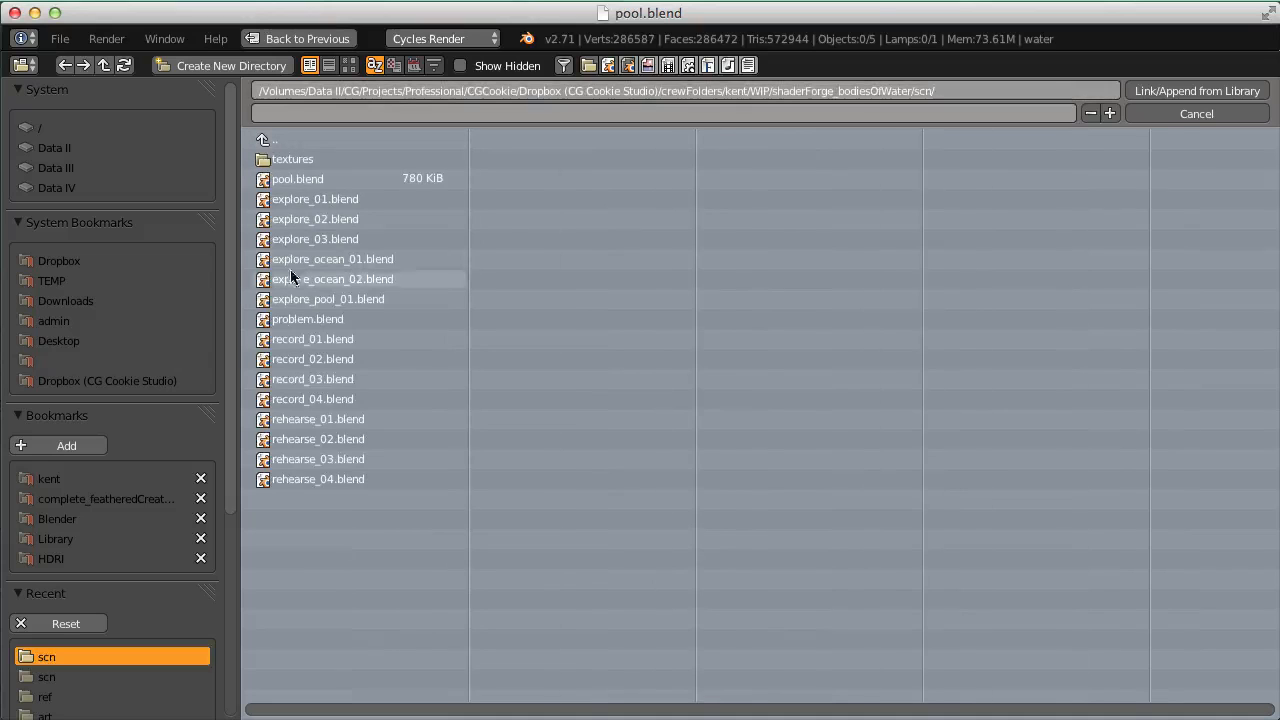
left_click(296, 401)
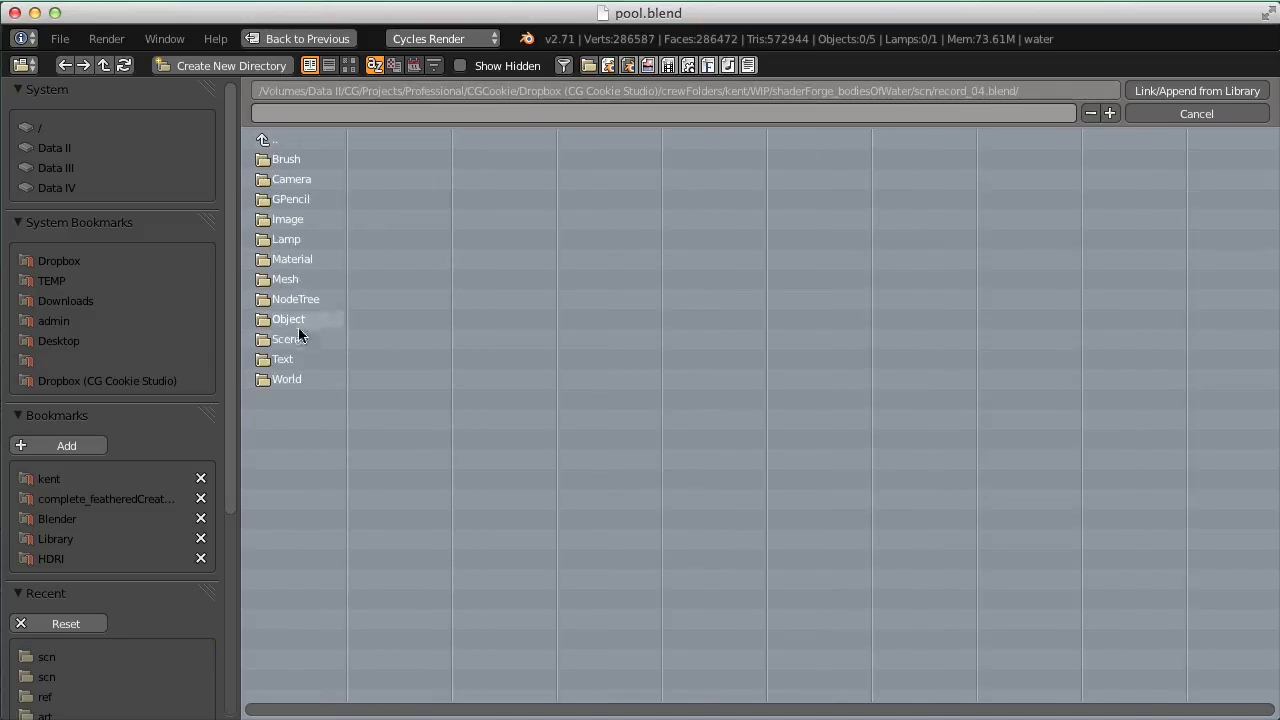
left_click(301, 258)
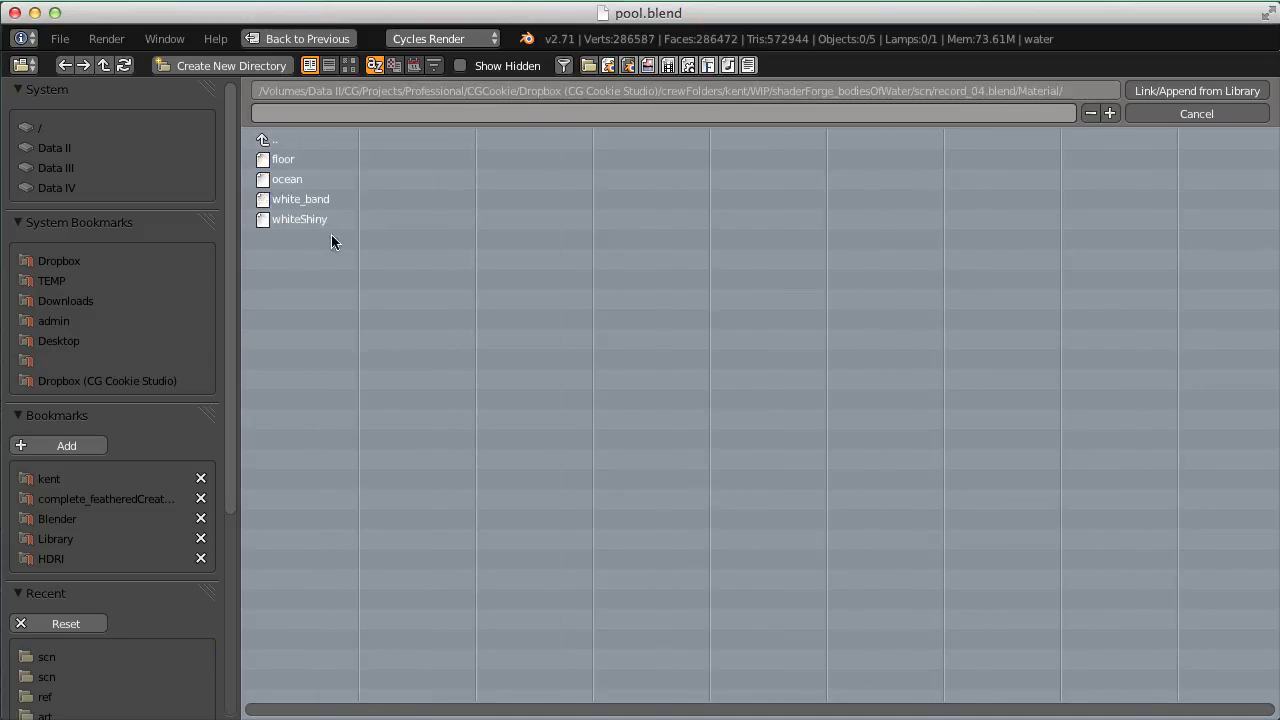
double_click(305, 178)
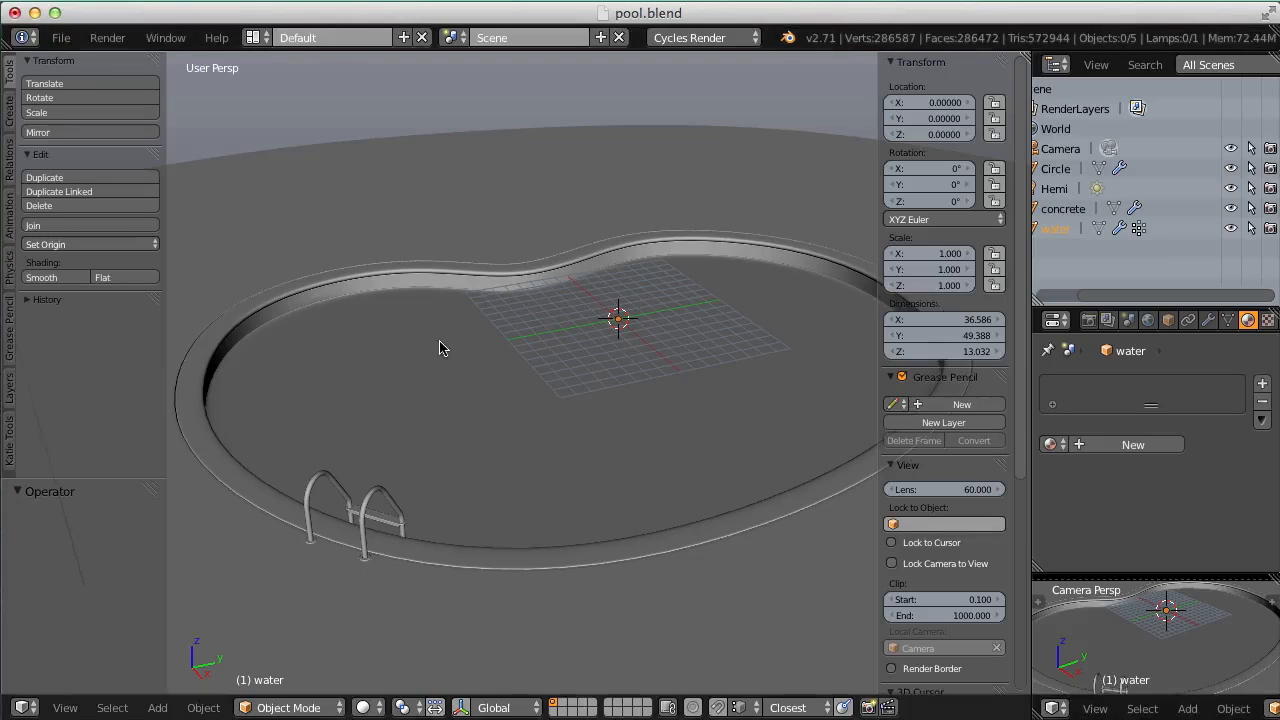
Select the water object in the pool, show the scene in wireframe, and assign the ocean material to it.
right_click(646, 306)
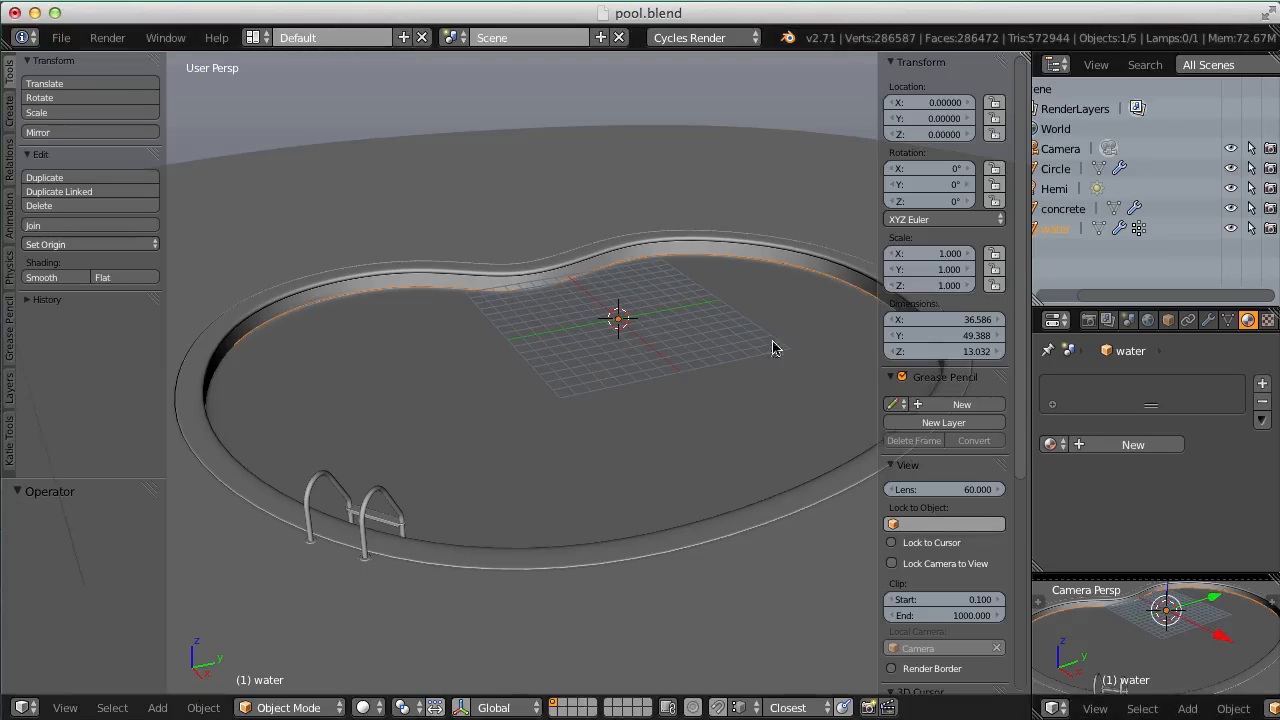
key("z")
middle_click_drag(675, 307, 640, 280)
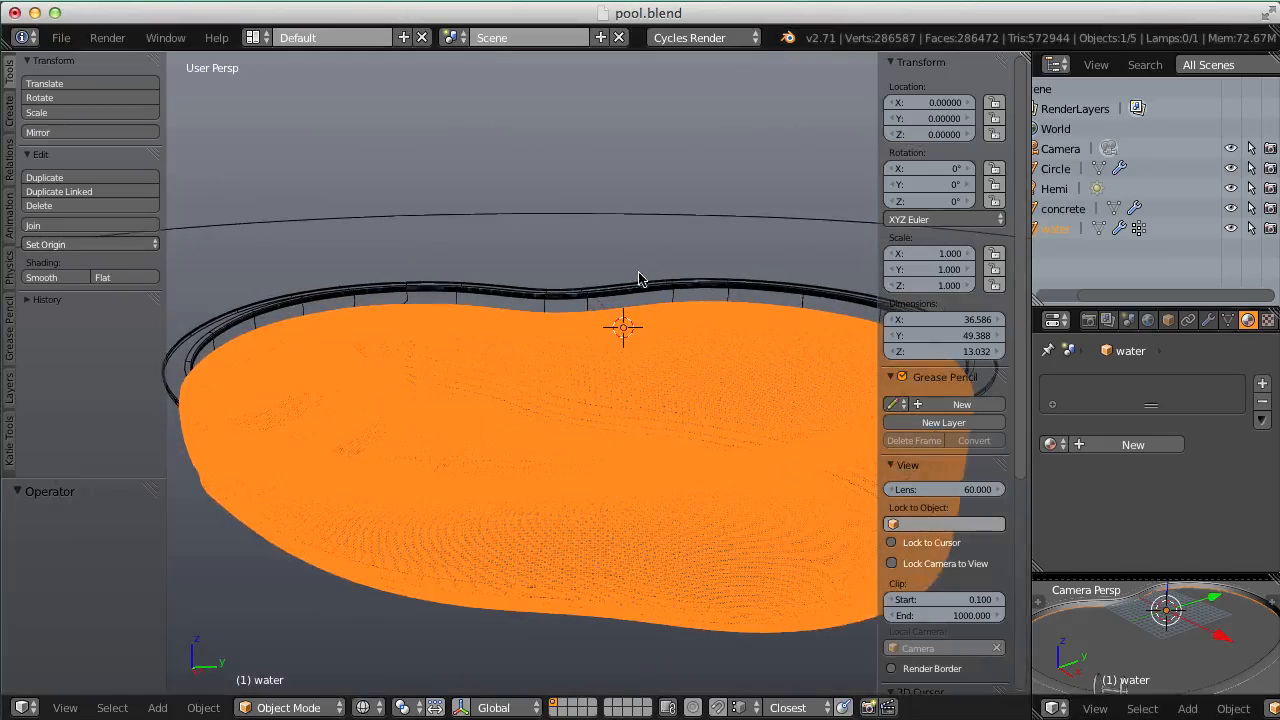
left_click(1050, 444)
left_click(926, 548)
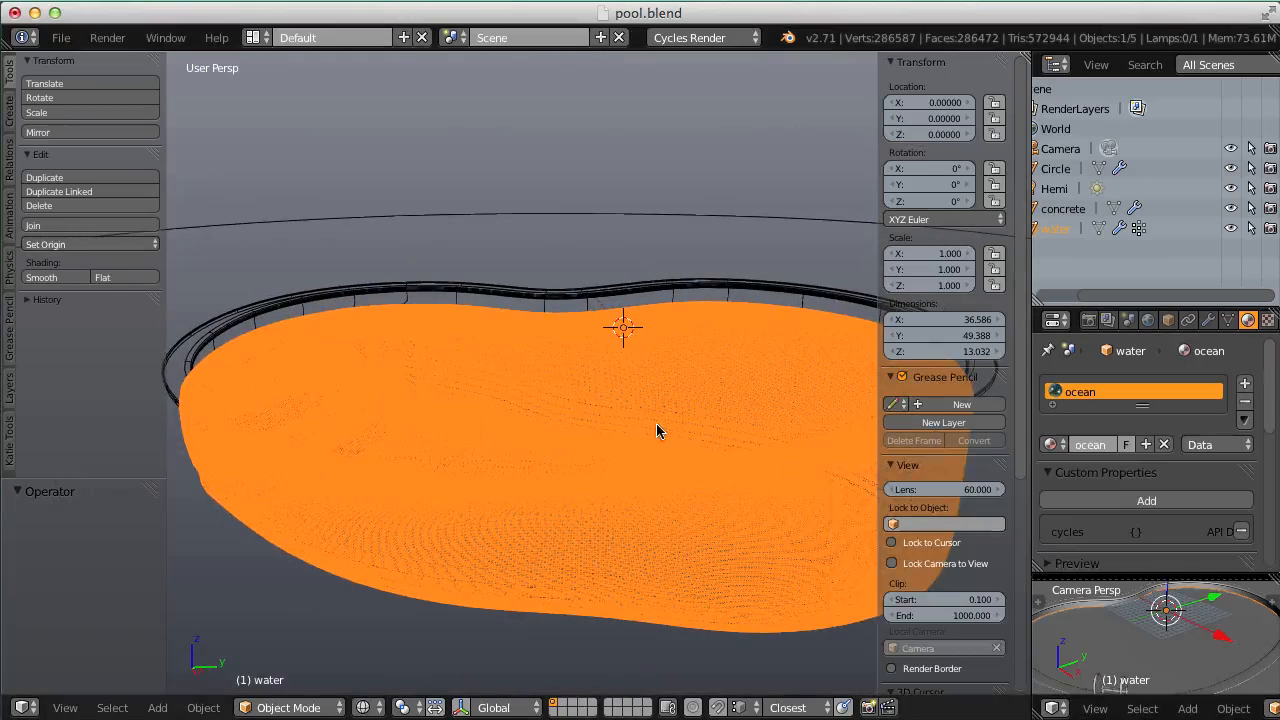
Examine in wireframe and solid shading how the water mesh fits inside the concrete pool basin, selecting each object in turn.
middle_click_drag(697, 426, 594, 437)
right_click(415, 255)
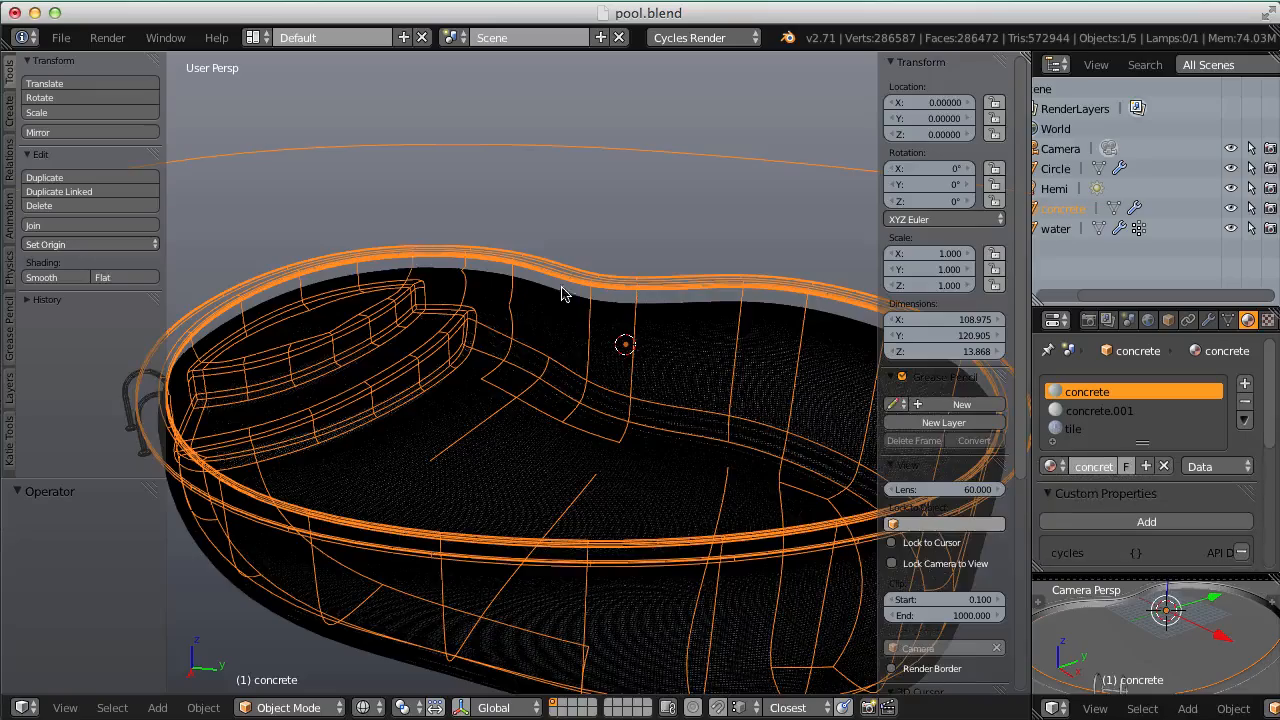
middle_click_drag(562, 293, 491, 291)
right_click(545, 303)
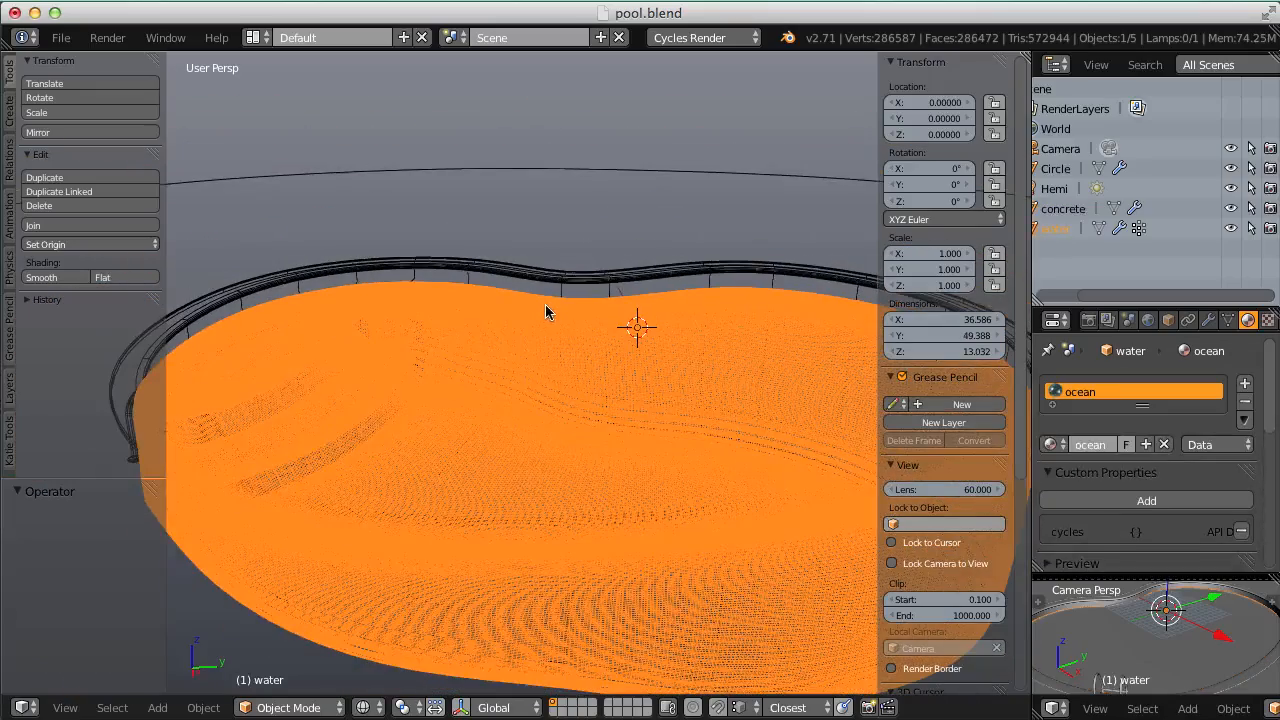
scroll(537, 391, "down", 3)
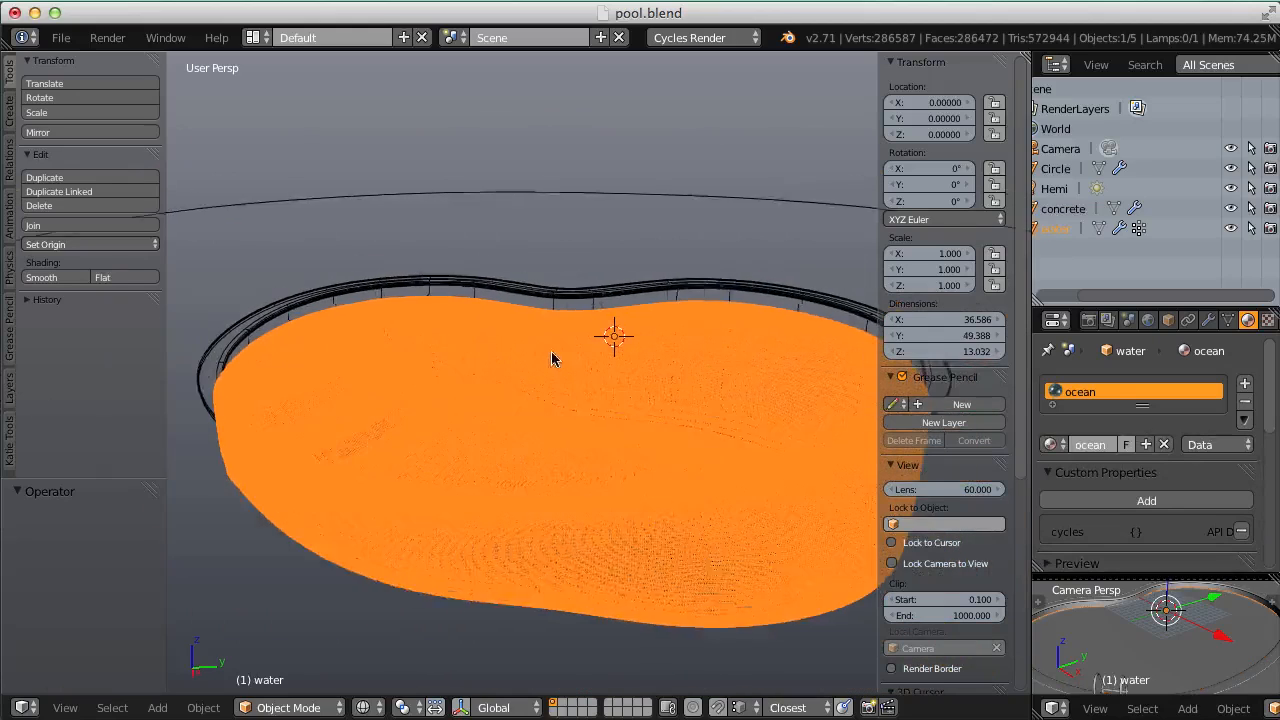
middle_click_drag(605, 350, 628, 310)
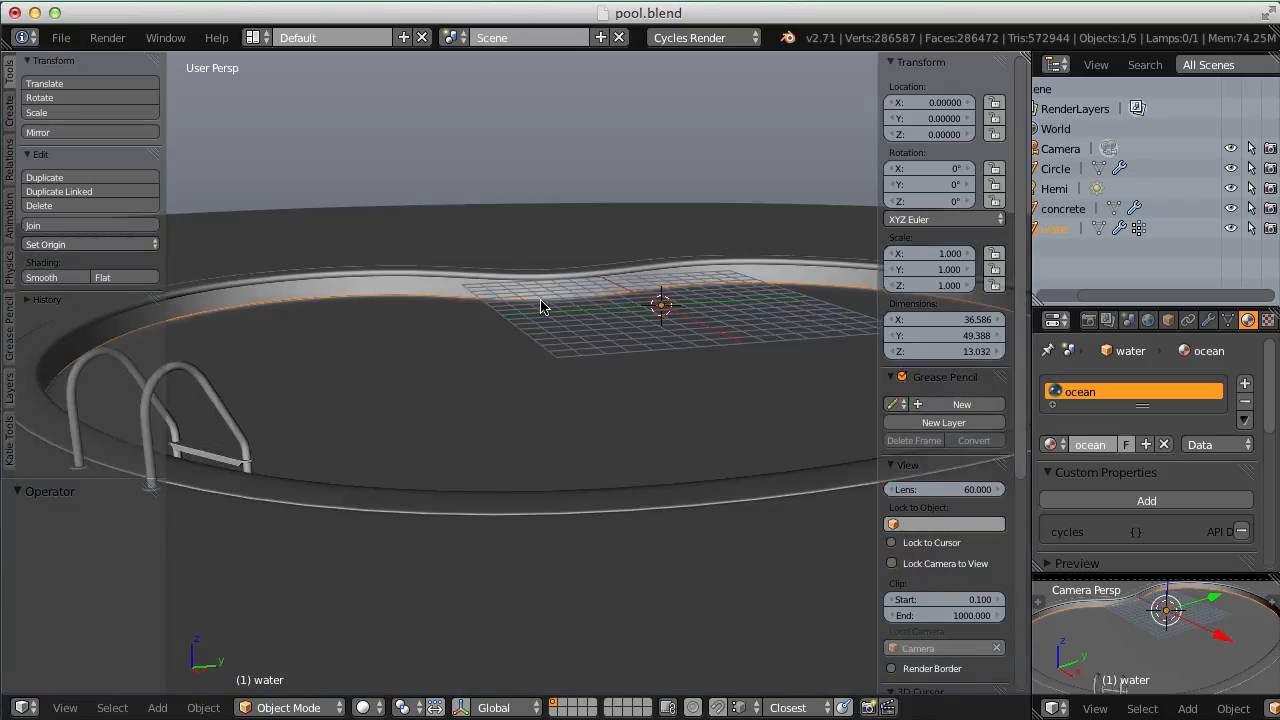
mouse_move(541, 307)
middle_mouse_down()
mouse_move(554, 320)
mouse_move(709, 286)
mouse_move(527, 354)
mouse_move(494, 321)
mouse_move(534, 313)
mouse_move(514, 337)
mouse_move(563, 334)
mouse_move(406, 371)
mouse_move(434, 409)
mouse_move(483, 338)
middle_mouse_up()
scroll(709, 286, "down", 2)
scroll(709, 286, "up", 3)
scroll(494, 321, "down", 1)
scroll(494, 321, "down", 1)
key("z")
scroll(434, 409, "up", 2)
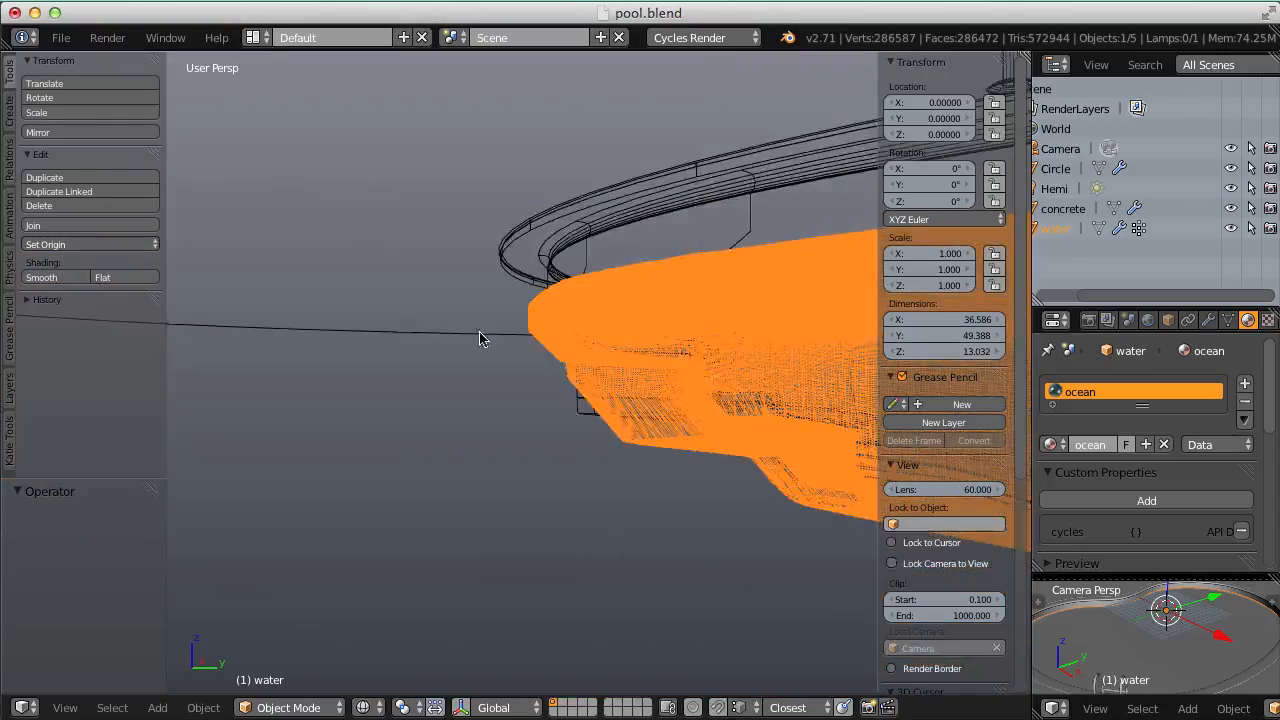
scroll(564, 331, "down", 1)
middle_click_drag(564, 331, 638, 345)
Show the water object's modifiers and examine its Shrinkwrap settings that target the concrete object.
left_click(1209, 320)
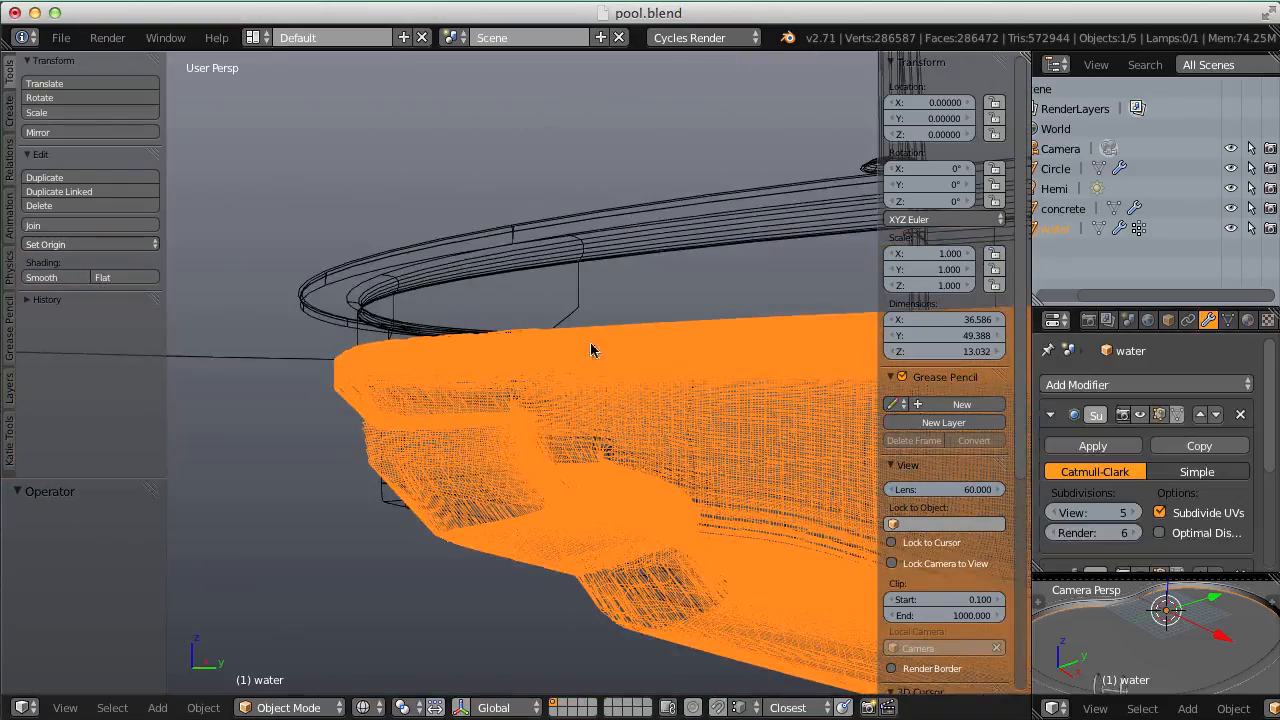
scroll(591, 349, "up", 2)
scroll(1144, 488, "down", 5)
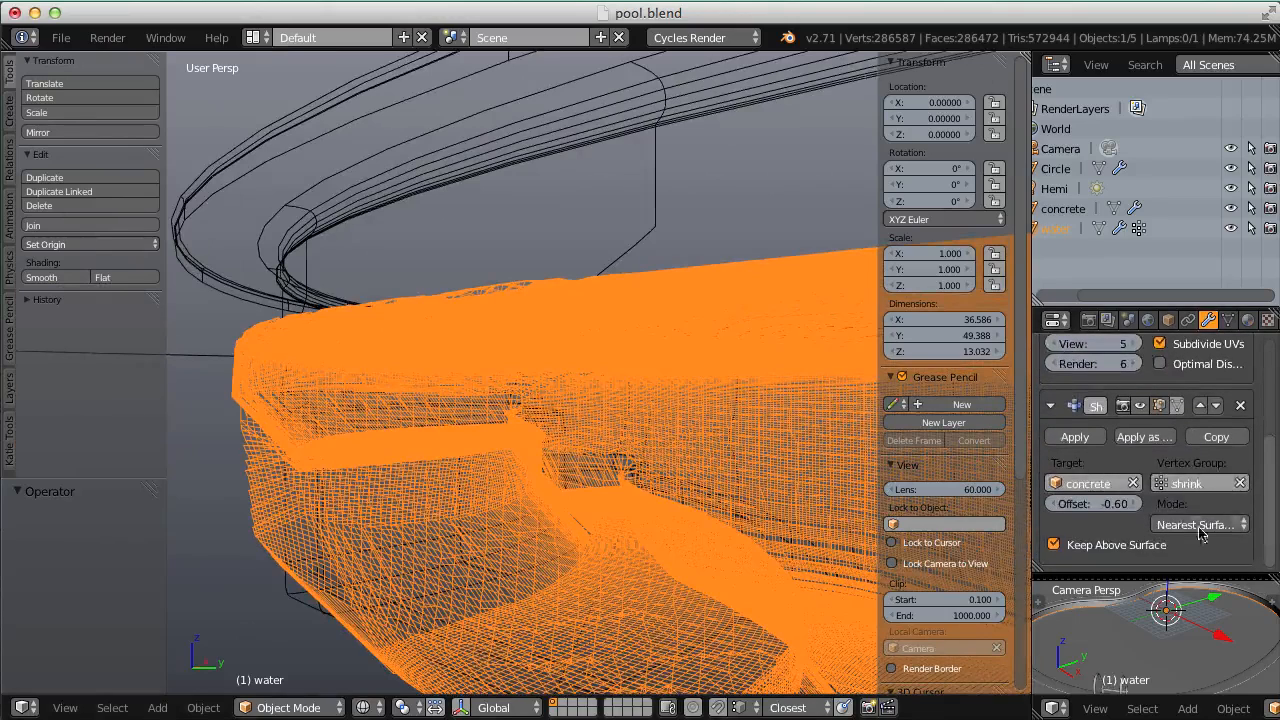
middle_click_drag(1144, 490, 1174, 485, "ctrl")
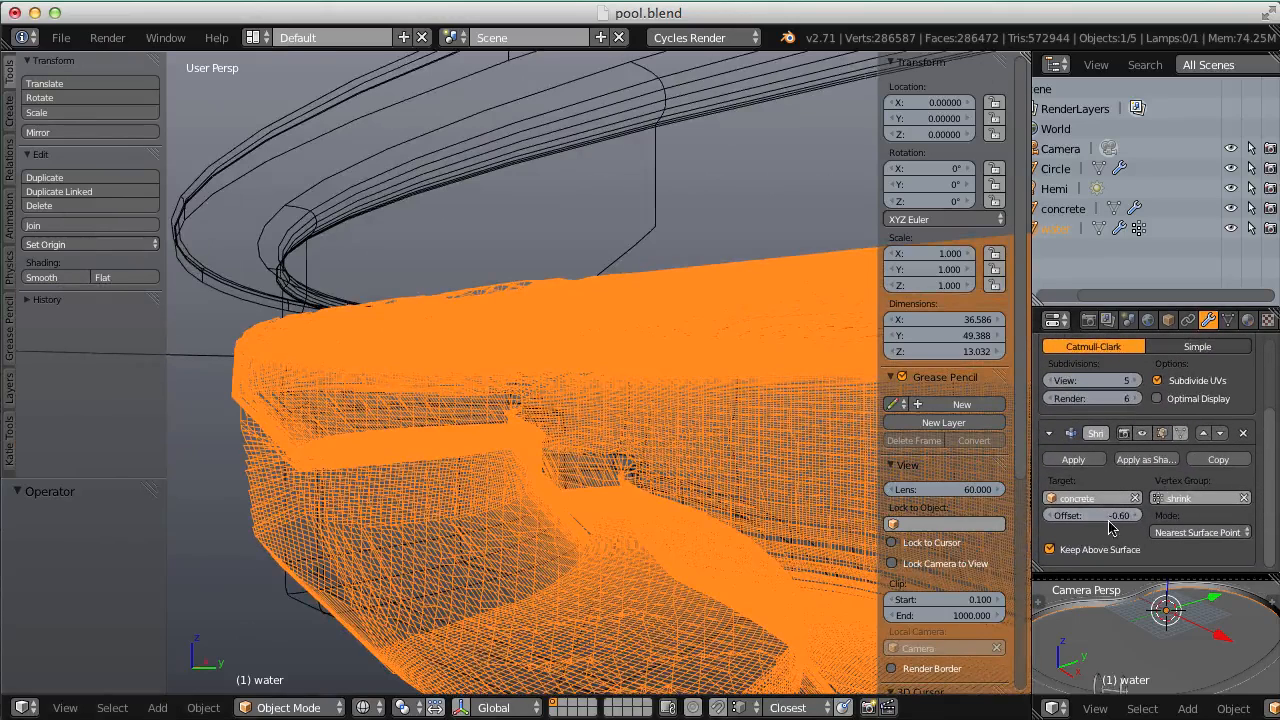
Examine the submerged pool wall and corner up close in solid shading, and select the concrete object.
mouse_move(545, 505)
middle_mouse_down()
mouse_move(500, 432)
mouse_move(531, 417)
mouse_move(609, 431)
mouse_move(574, 443)
mouse_move(641, 429)
mouse_move(451, 413)
mouse_move(531, 397)
mouse_move(637, 349)
mouse_move(452, 385)
mouse_move(514, 397)
mouse_move(689, 366)
mouse_move(620, 382)
middle_mouse_up()
key("shift+z")
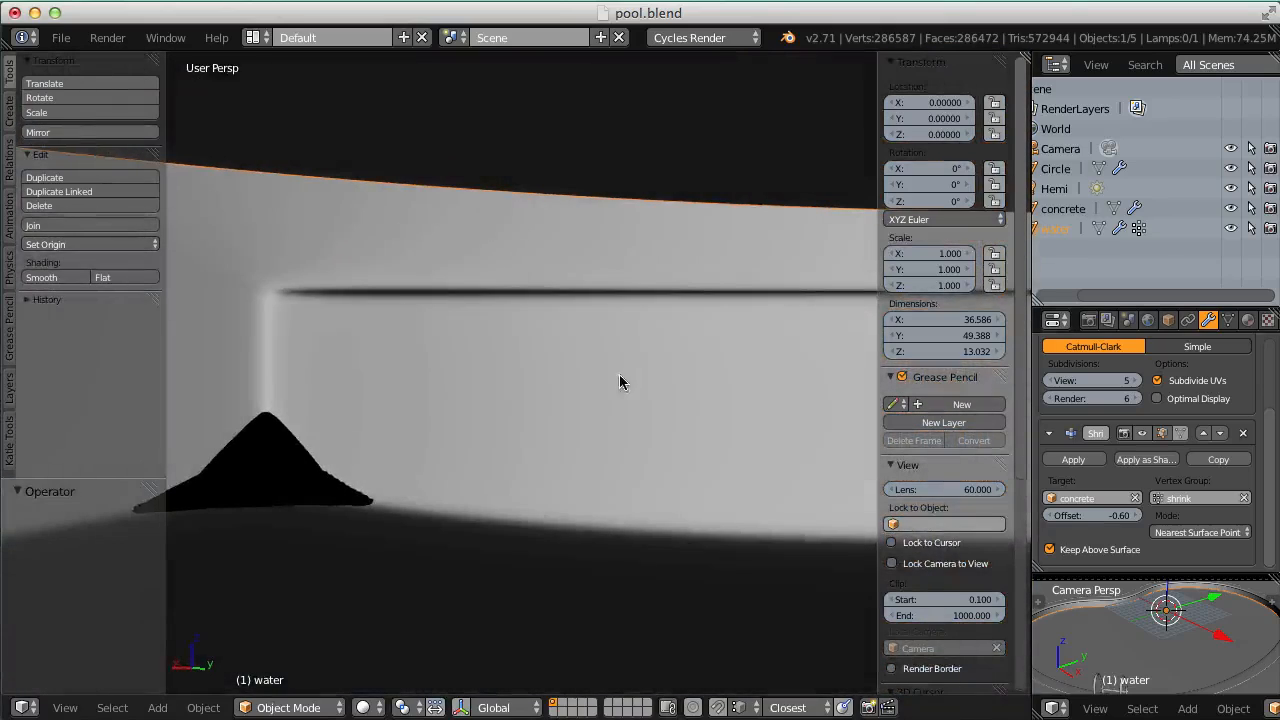
middle_click_drag(433, 467, 379, 432)
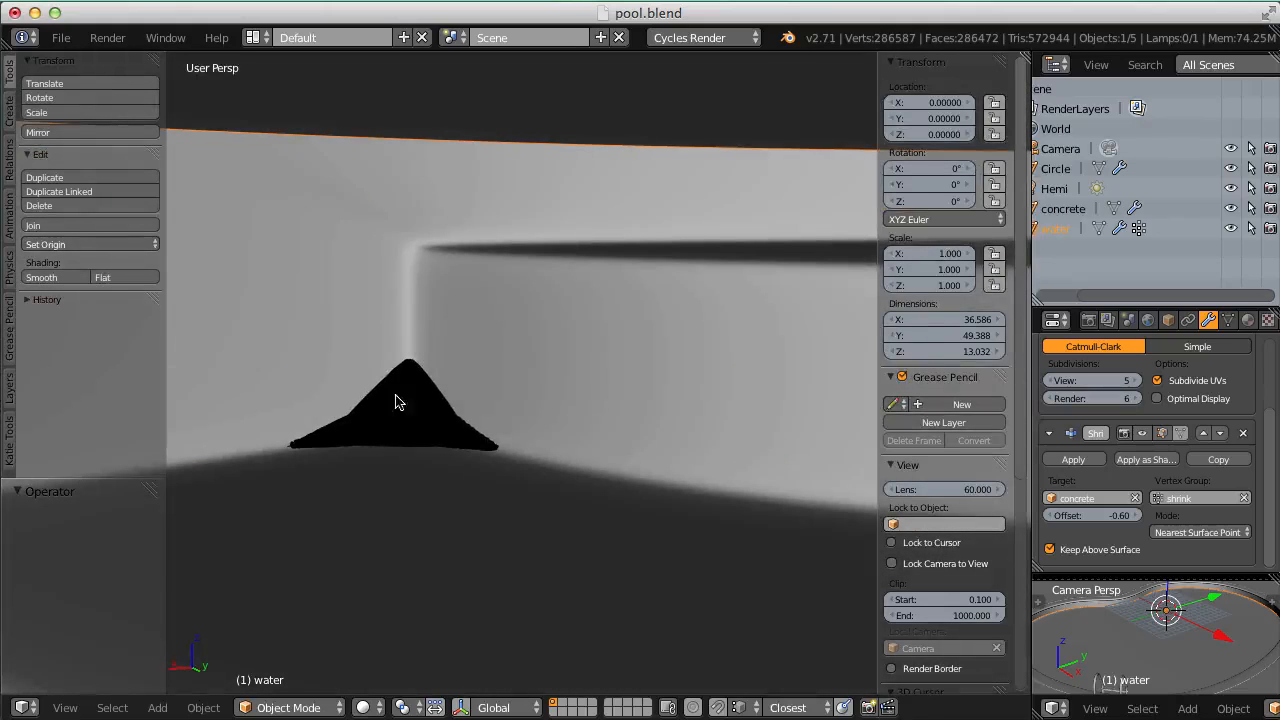
right_click(523, 409)
middle_click_drag(526, 408, 549, 405)
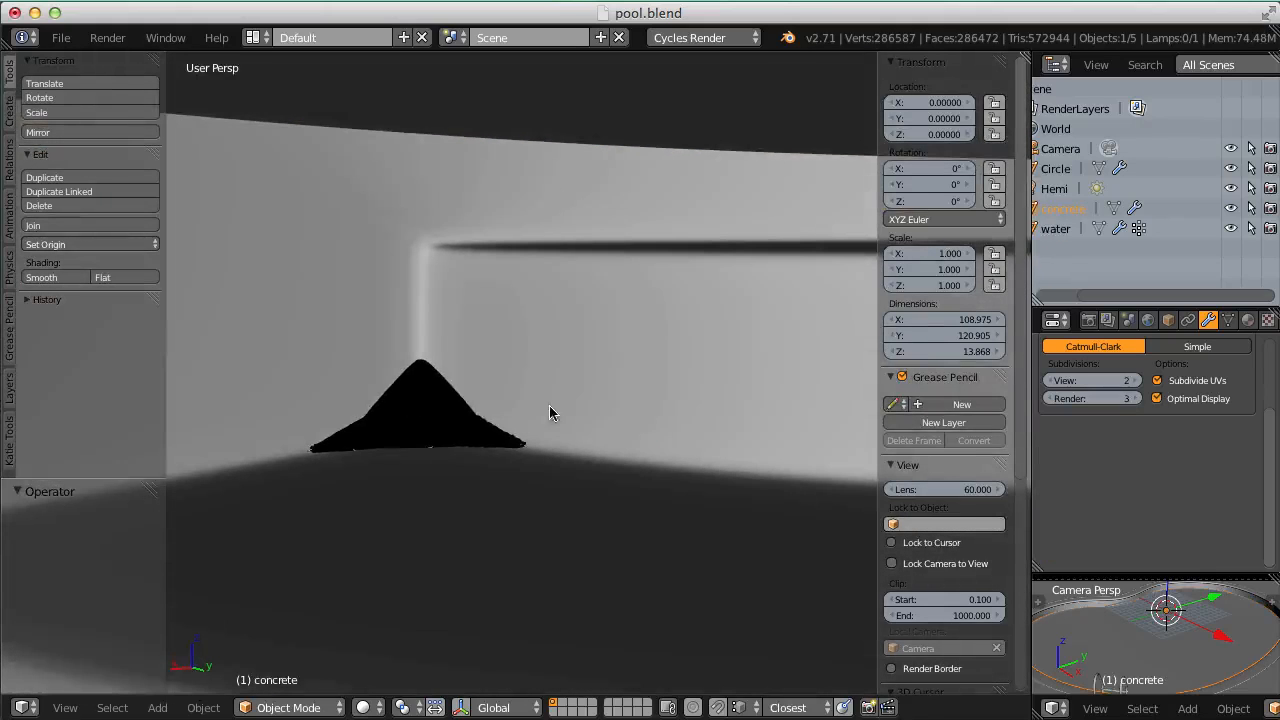
middle_click_drag(511, 449, 243, 480)
scroll(508, 422, "down", 5)
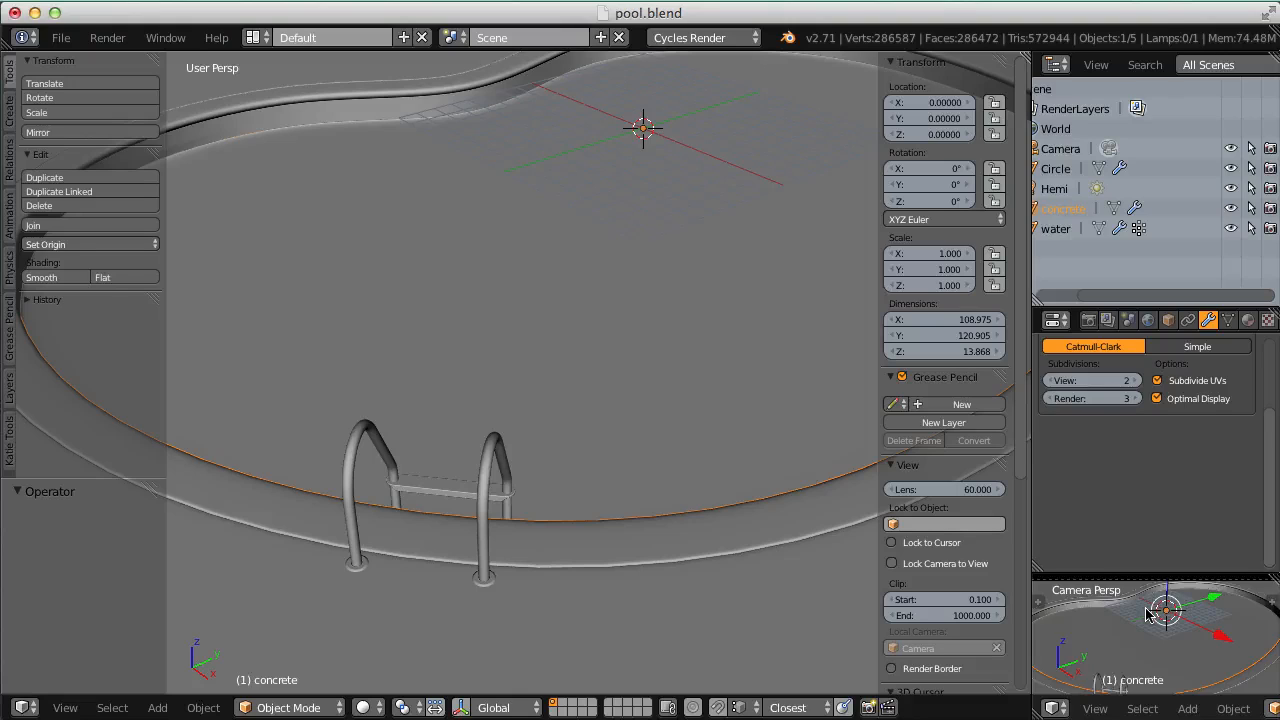
Turn on rendered shading in the small camera viewport and view the whole pool in the main viewport.
key("shift+z")
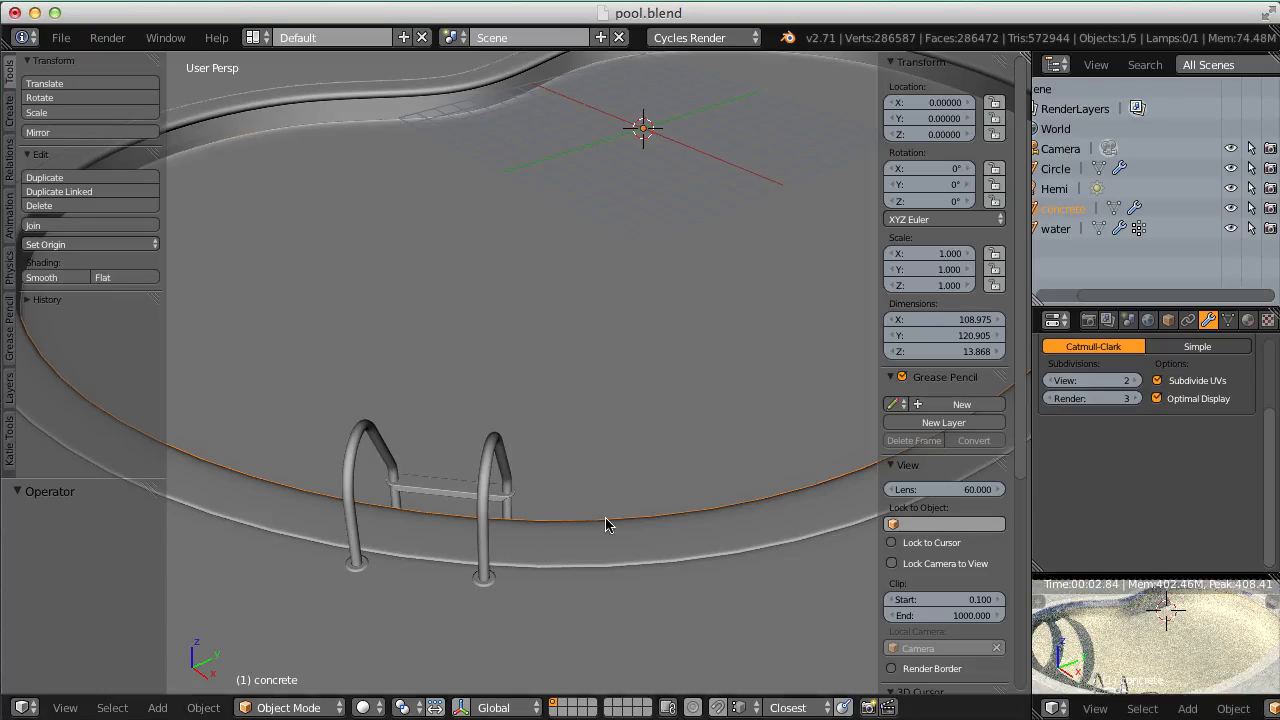
scroll(556, 356, "down", 5)
mouse_move(572, 400)
middle_mouse_down()
mouse_move(586, 426)
mouse_move(541, 362)
mouse_move(526, 423)
mouse_move(560, 377)
mouse_move(591, 393)
middle_mouse_up()
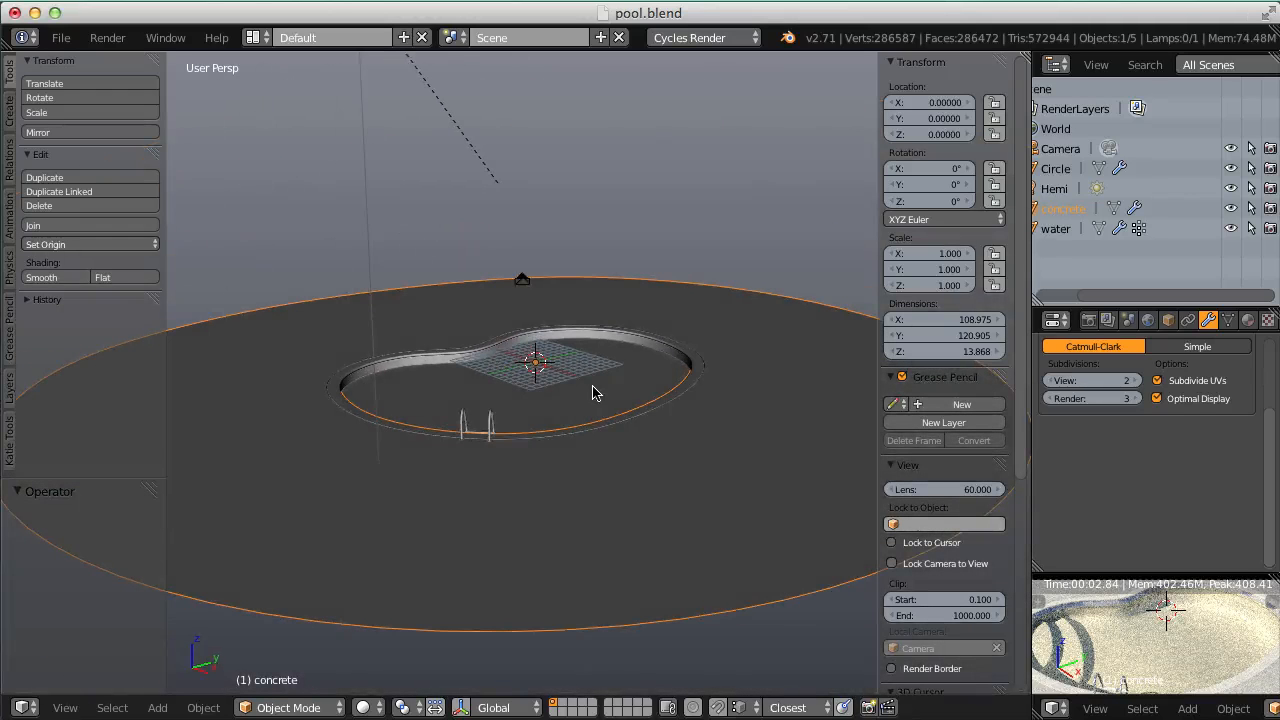
Switch the main viewport to the Node Editor and select the water object to show its ocean material nodes.
left_click(22, 708)
left_click(60, 466)
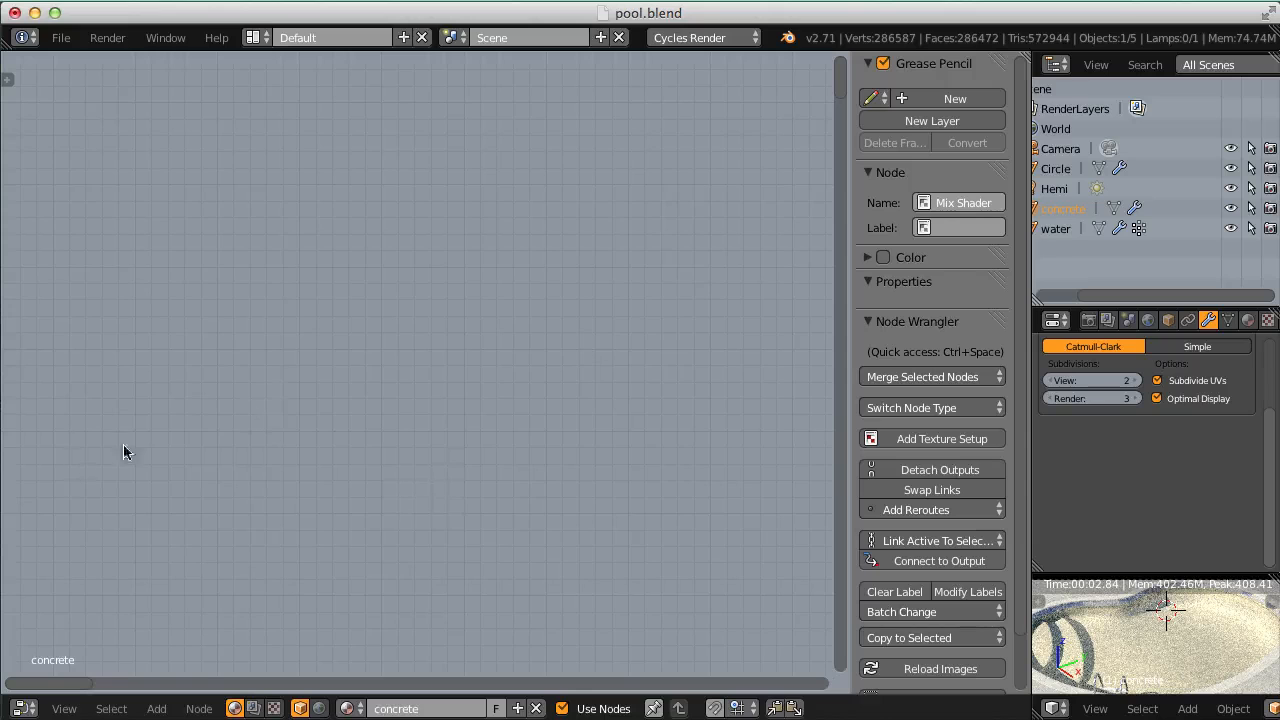
left_click(1056, 228)
scroll(1110, 230, "left", 2)
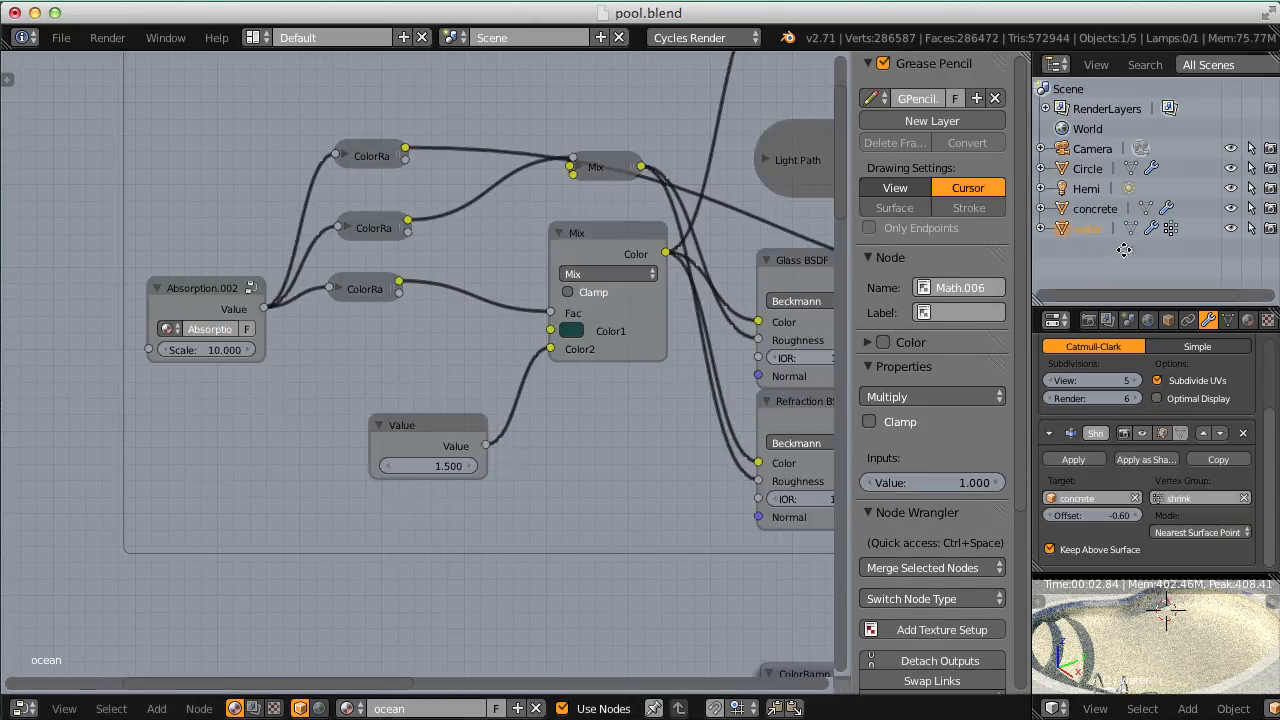
Set the second value of the Multiply node driving the shadow Mix Shader's Fac to 0.
middle_click_drag(702, 307, 472, 310)
middle_click_drag(510, 430, 535, 417, "ctrl")
middle_click_drag(741, 418, 298, 311)
middle_click_drag(426, 297, 418, 376, "ctrl")
middle_click_drag(363, 340, 436, 352)
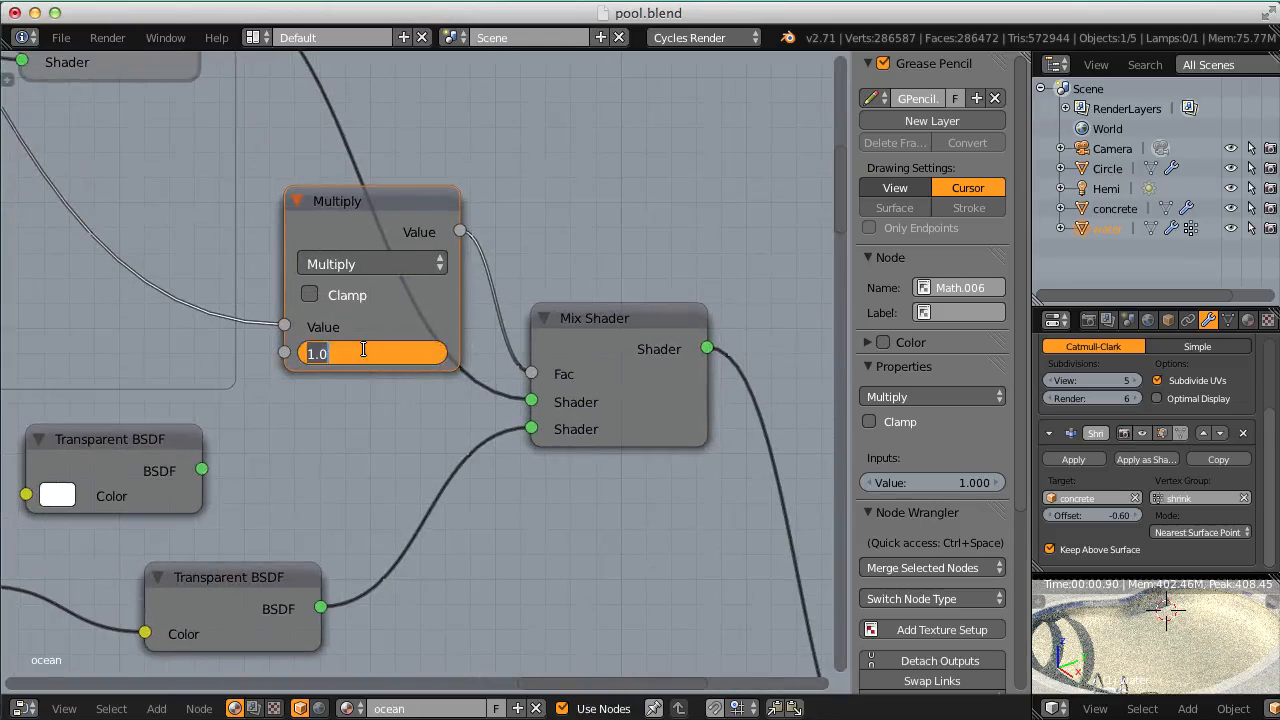
type("0")
key("Return")
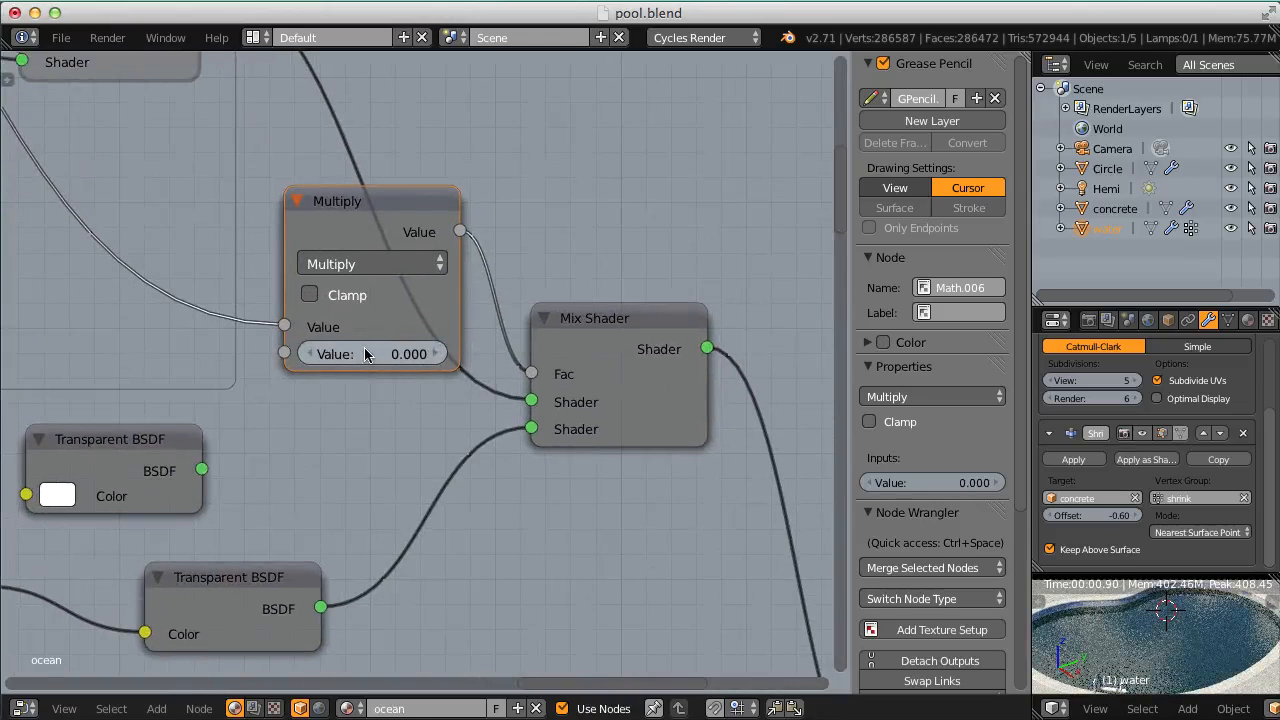
middle_click_drag(364, 337, 343, 244, "ctrl")
middle_click_drag(284, 186, 486, 382)
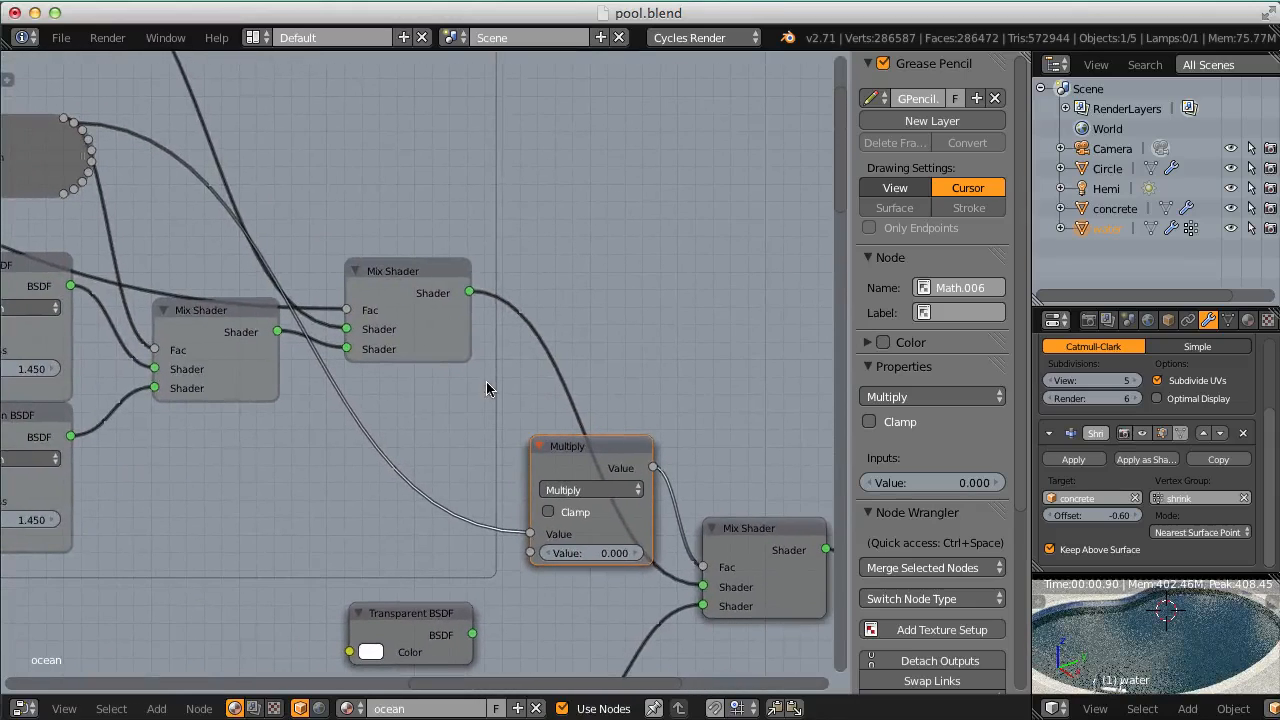
Preview the absorption-coloured glass and refraction Mix Shader by linking it directly to the Material Output.
scroll(480, 356, "up", 1)
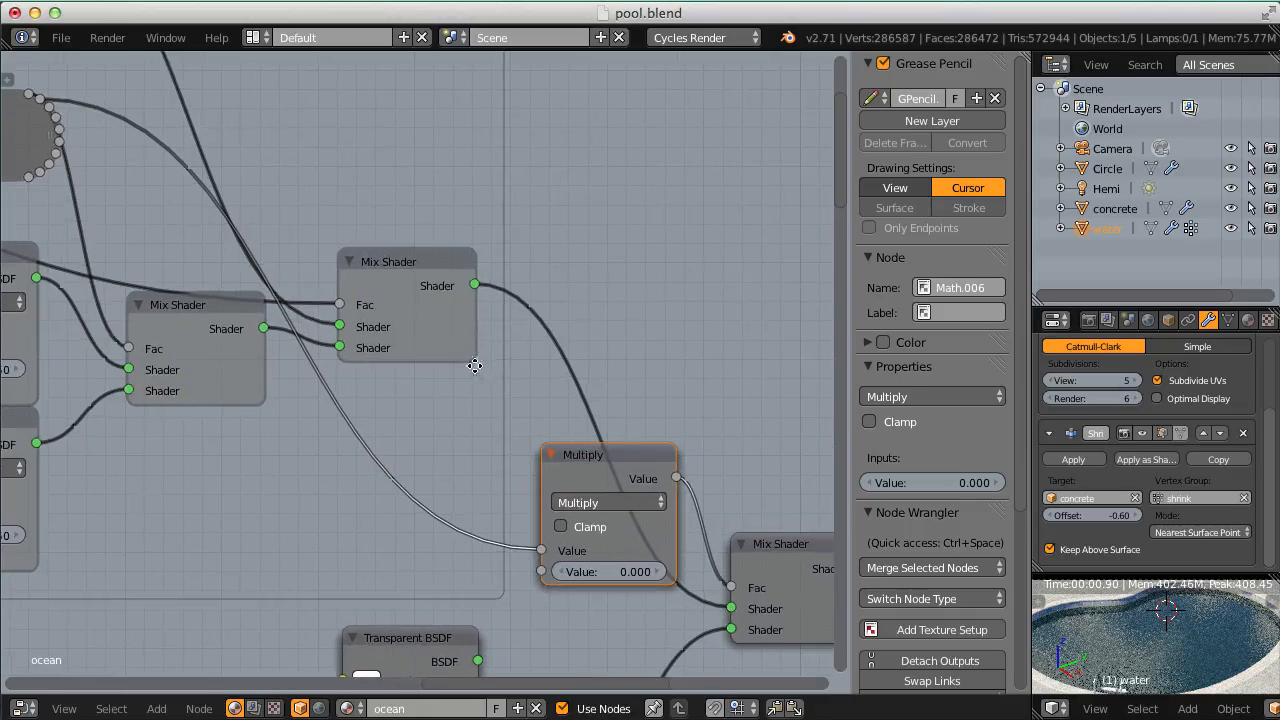
scroll(485, 312, "down", 1)
left_click(439, 276, "ctrl+shift")
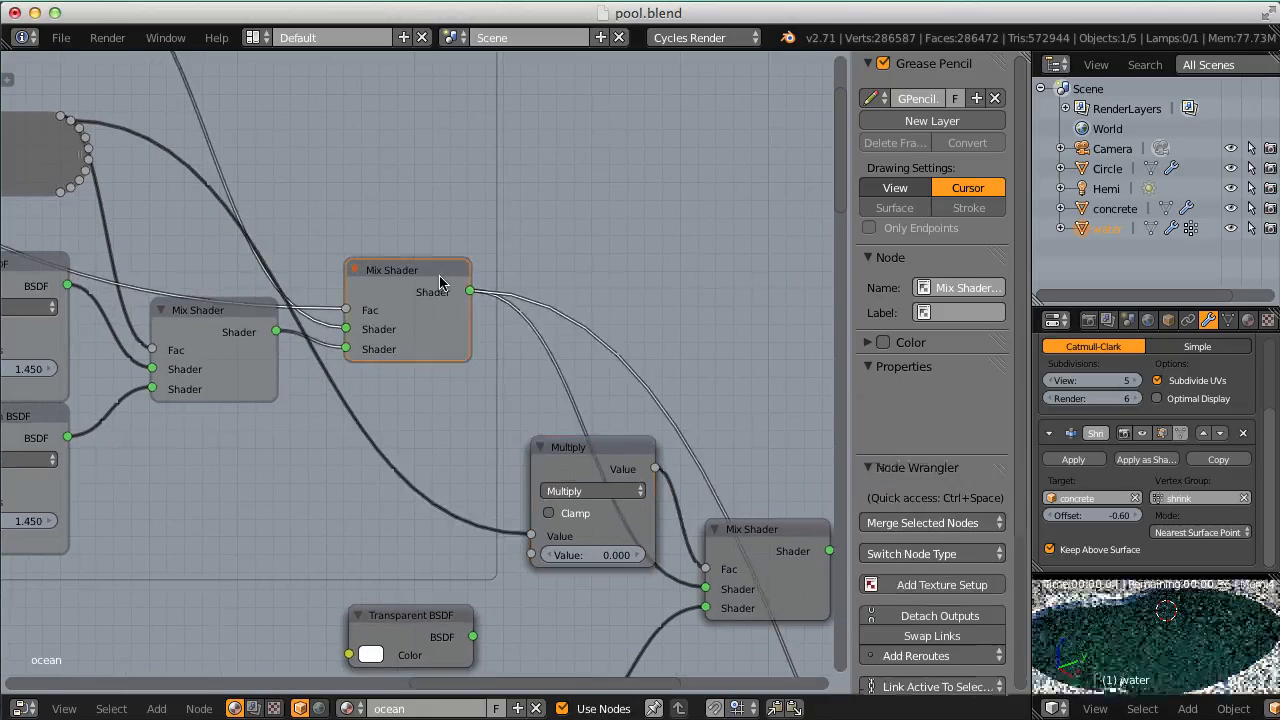
Try Scale values of 5 and 1 on the Absorption.002 group node.
middle_click_drag(190, 281, 832, 338)
scroll(385, 320, "up", 4)
scroll(305, 399, "up", 3)
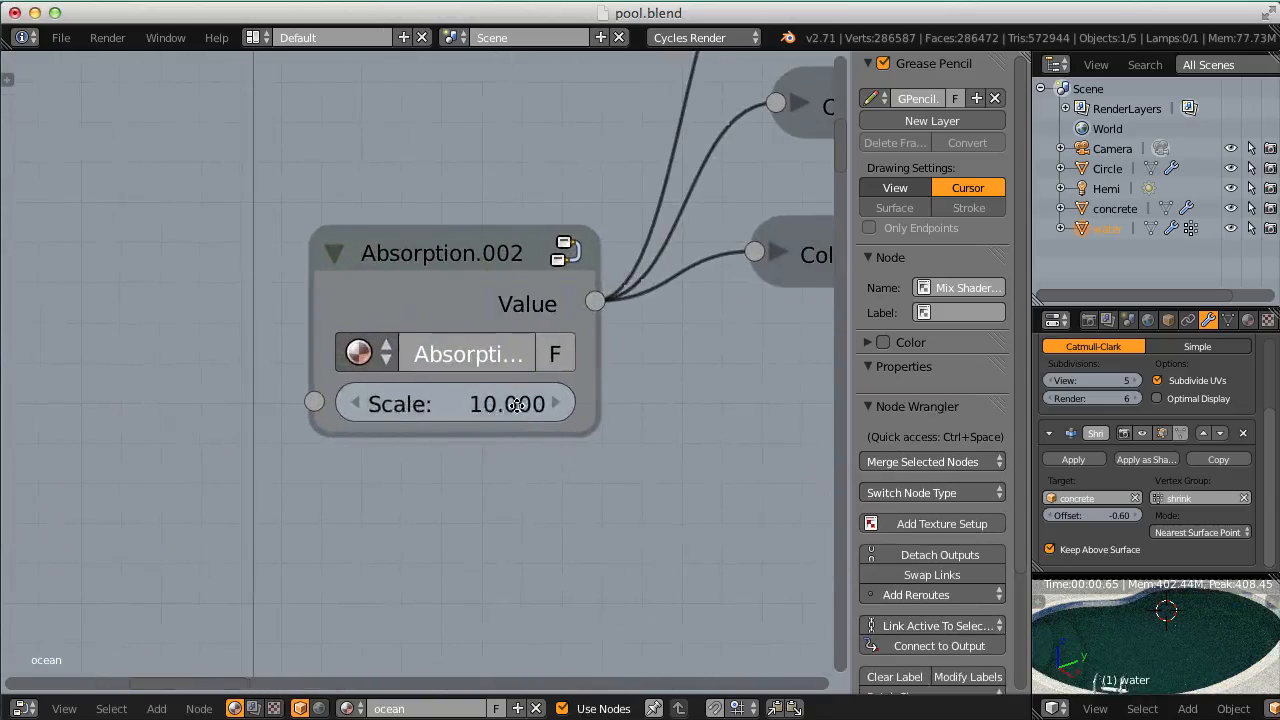
left_click(479, 403)
type("5")
key("Return")
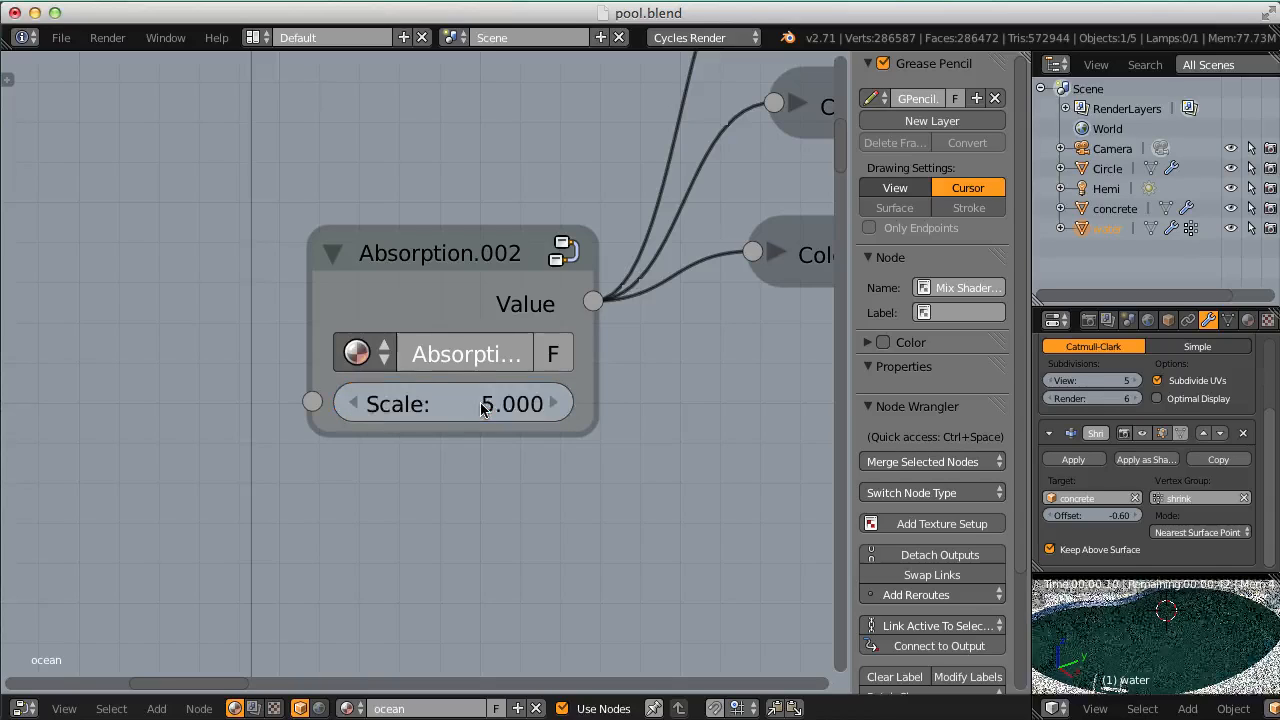
left_click(479, 403)
type("1")
key("Return")
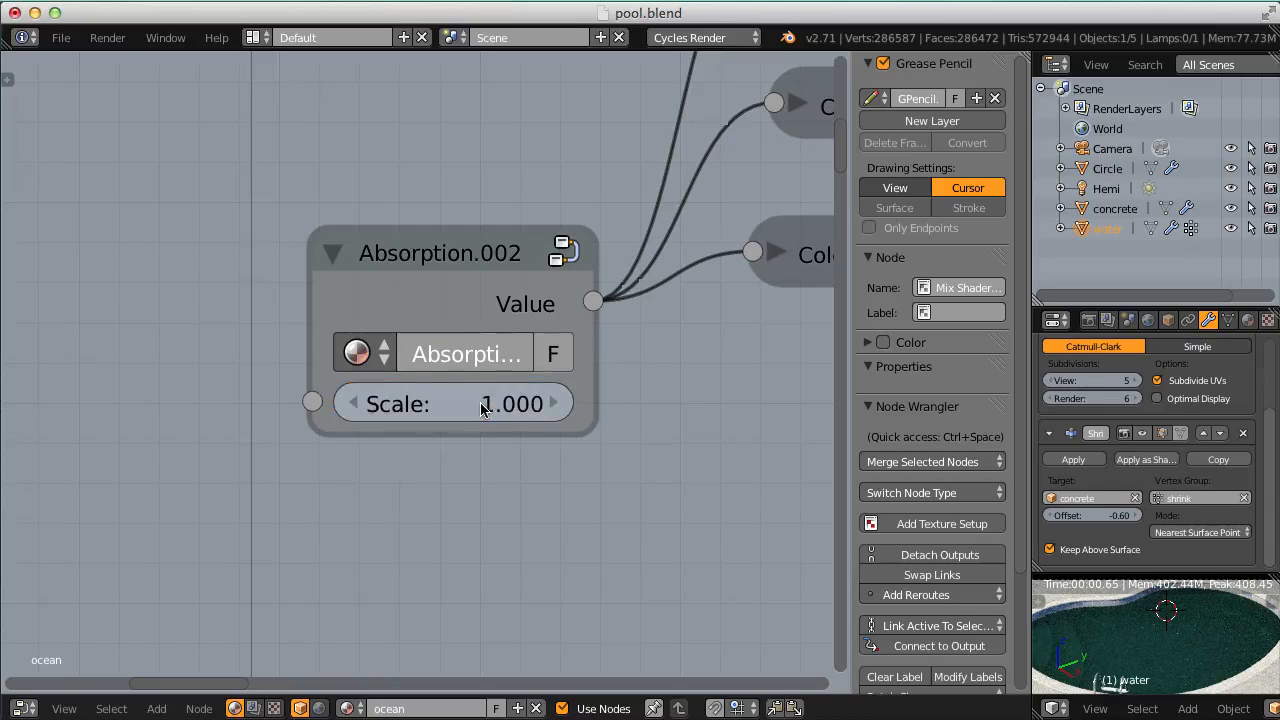
Lower the Absorption.002 group's Scale to 0.062 and settle it at 0.040.
left_click_drag(508, 420, 473, 401)
scroll(496, 442, "up", 1)
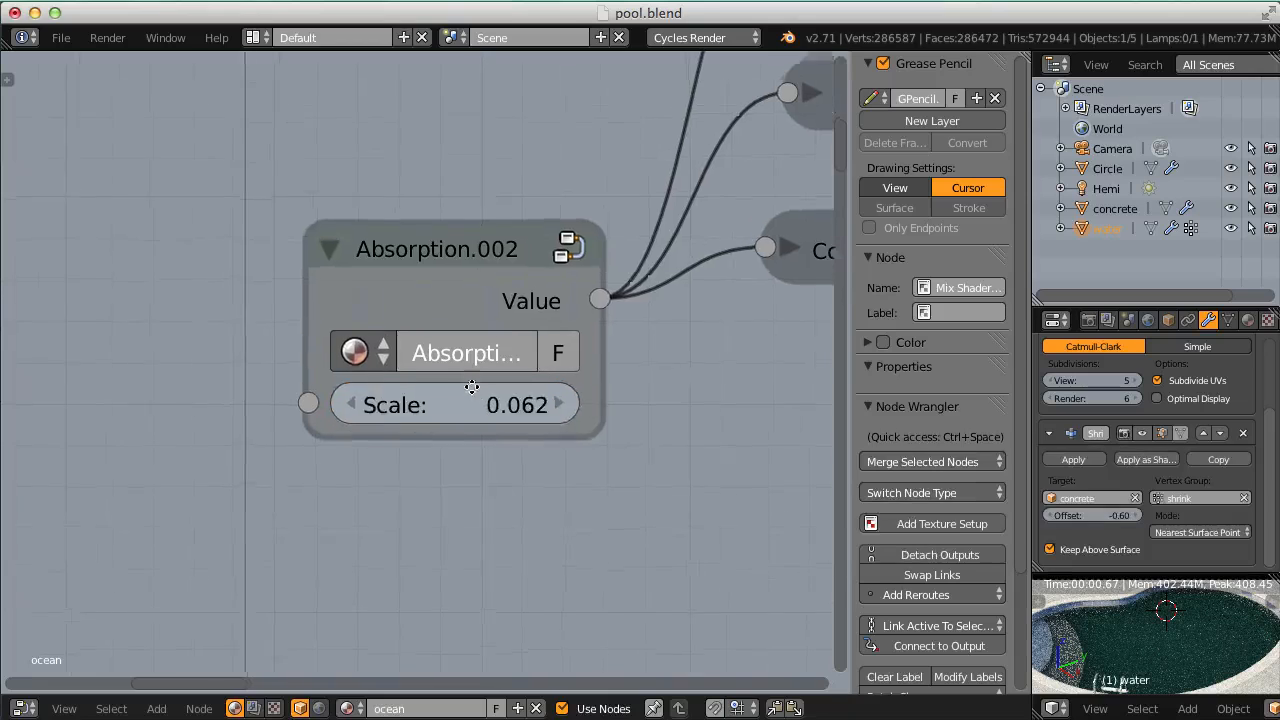
middle_click_drag(496, 442, 455, 431)
left_click(470, 400)
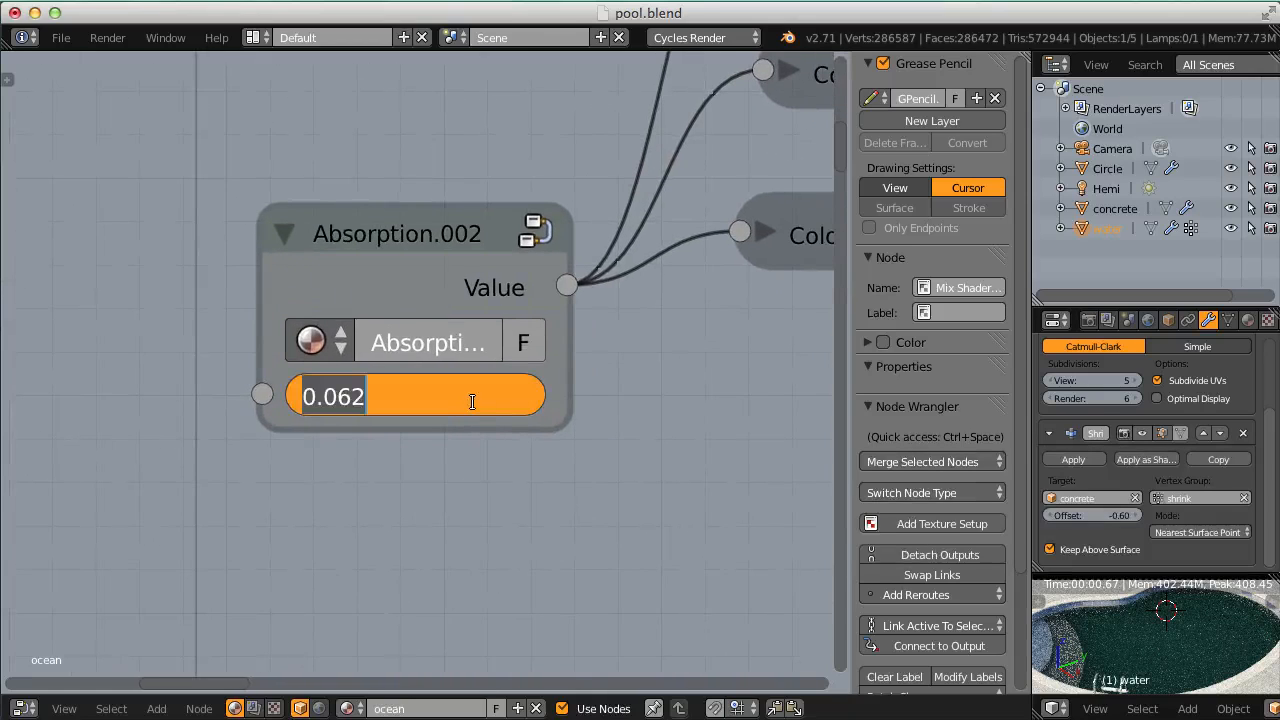
type(".04")
key("Return")
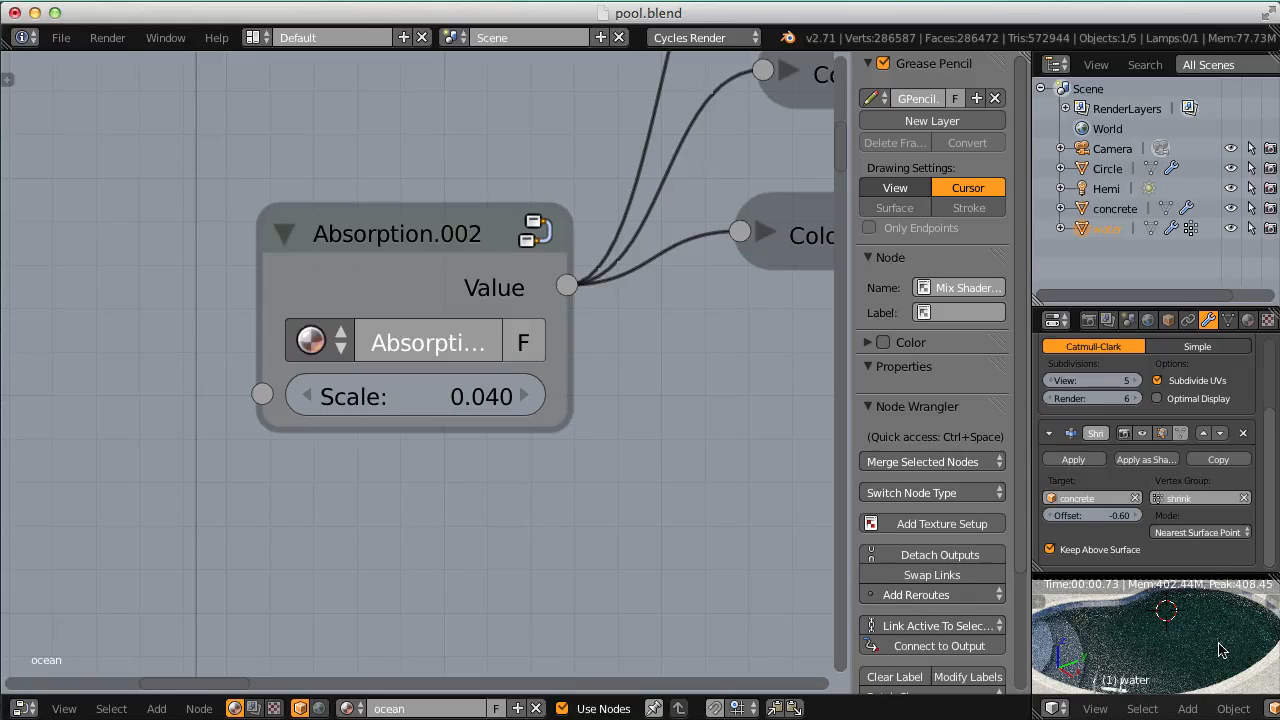
Compare a Scale of 0.030 on the Absorption.002 group in the rendered pool view and return it to 0.040.
middle_click_drag(1114, 639, 1141, 636, "shift")
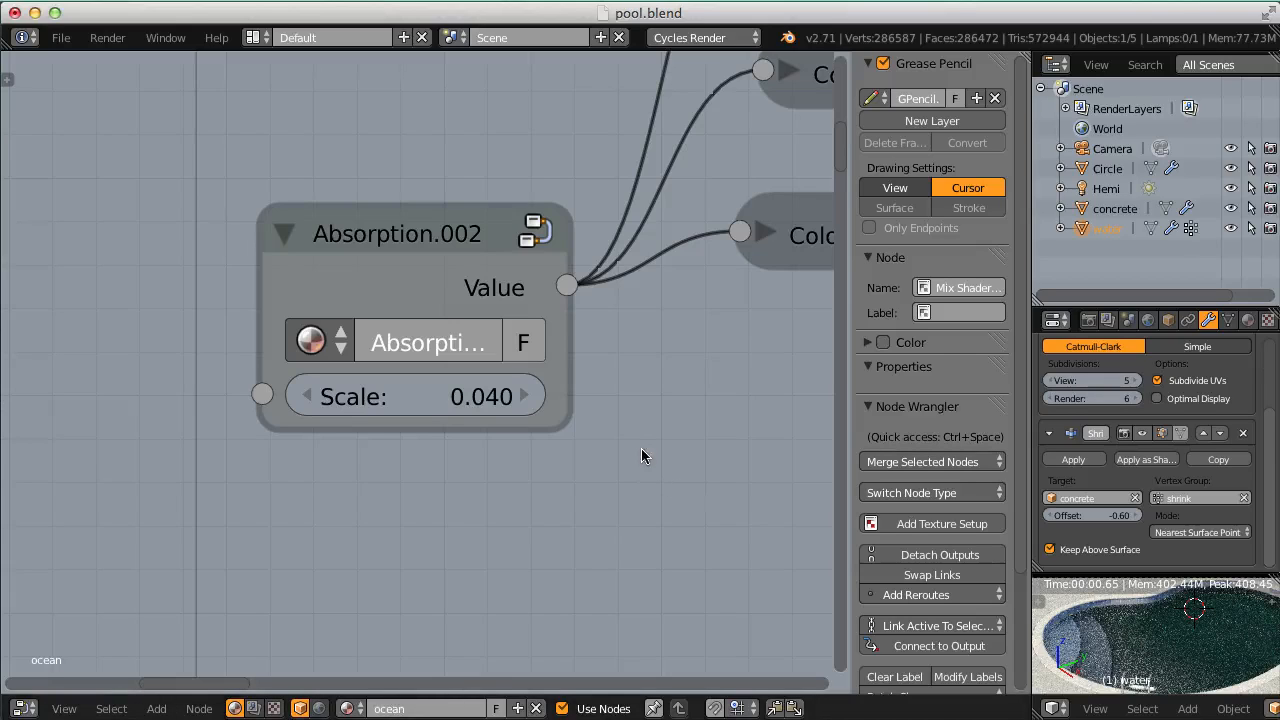
left_click(457, 400)
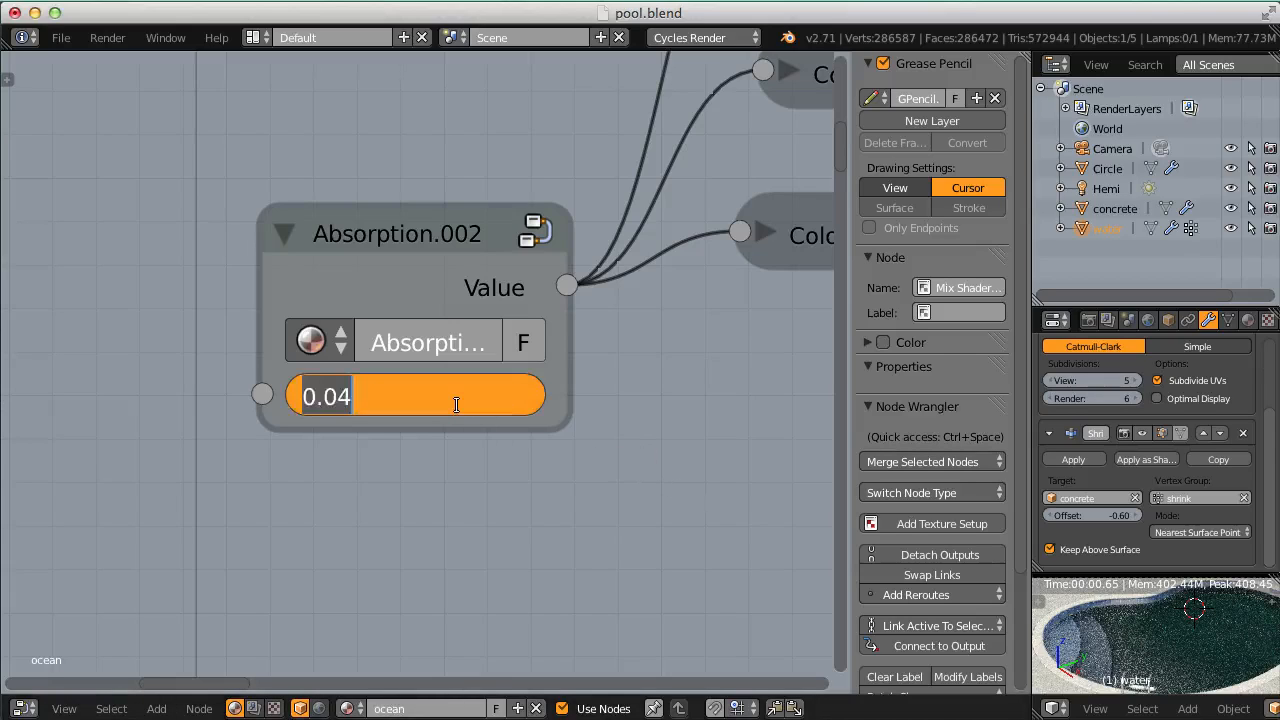
type(".030")
key("Return")
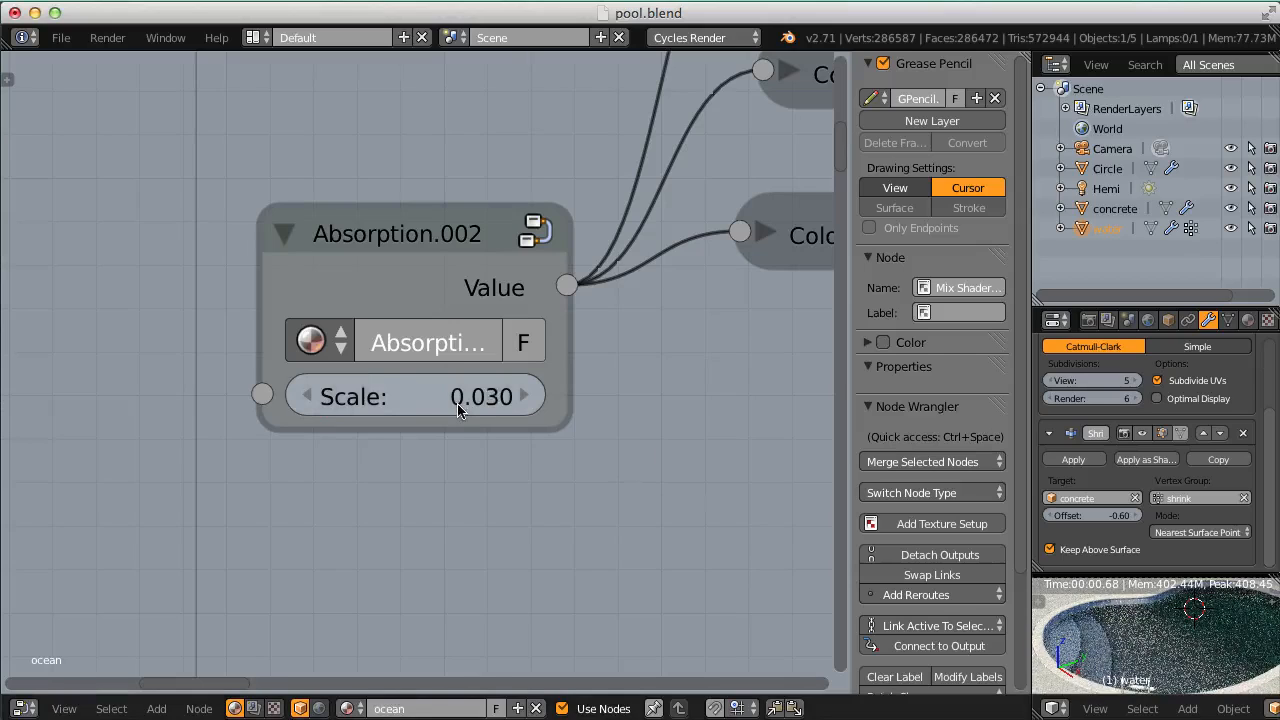
left_click(457, 408)
type(".04")
key("Return")
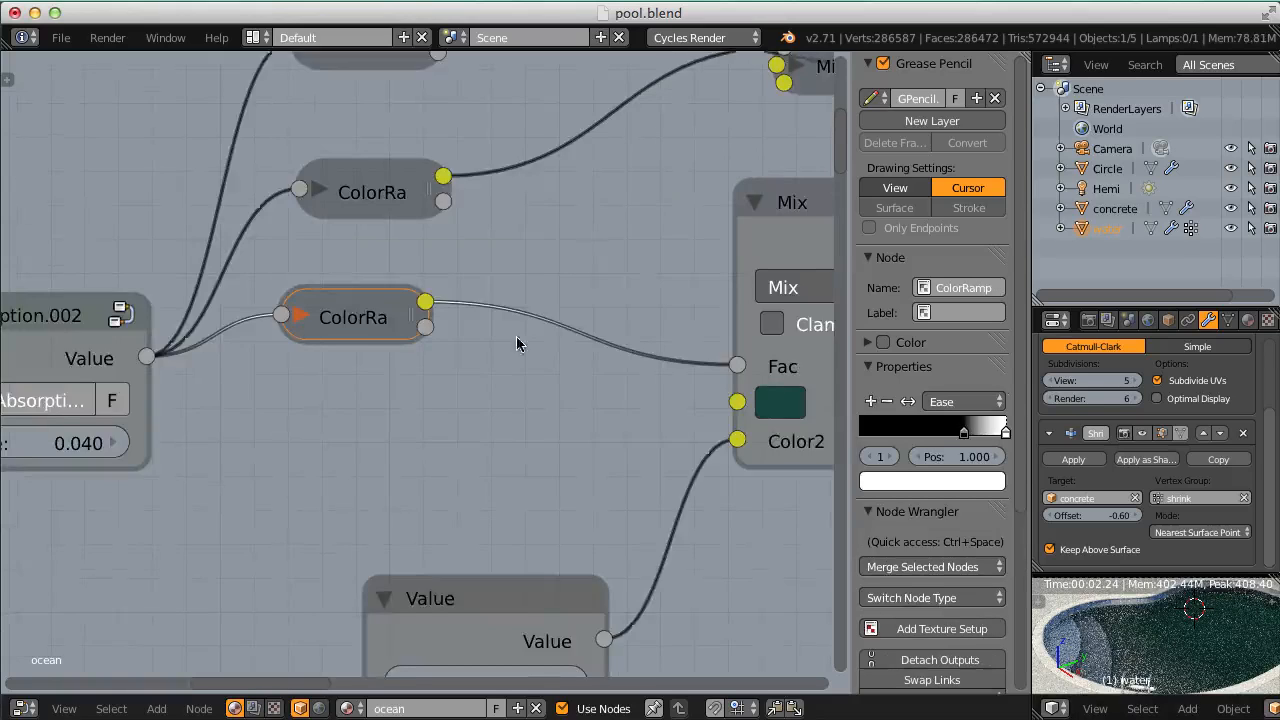
Change Color1 of the Mix node feeding the Glass and Refraction BSDFs to a light blue at full brightness.
middle_click_drag(563, 328, 274, 333)
middle_click_drag(412, 344, 402, 362)
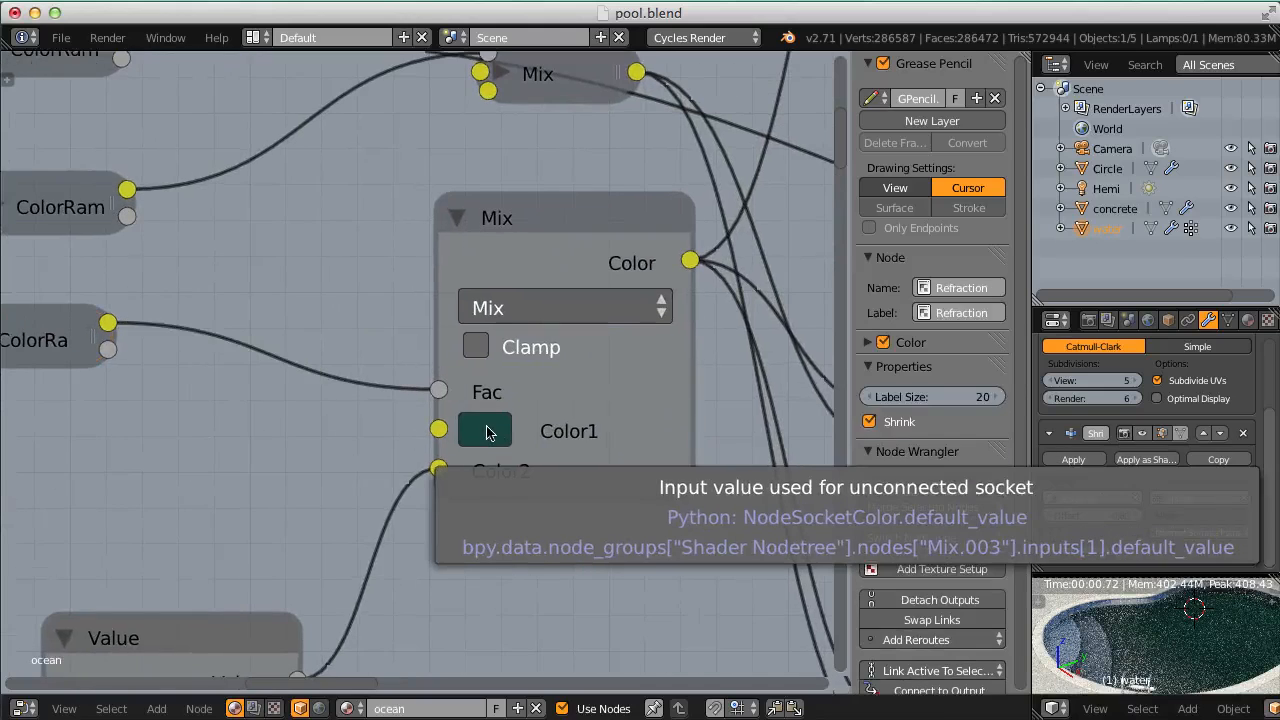
scroll(526, 350, "down", 6)
middle_click_drag(533, 336, 479, 389)
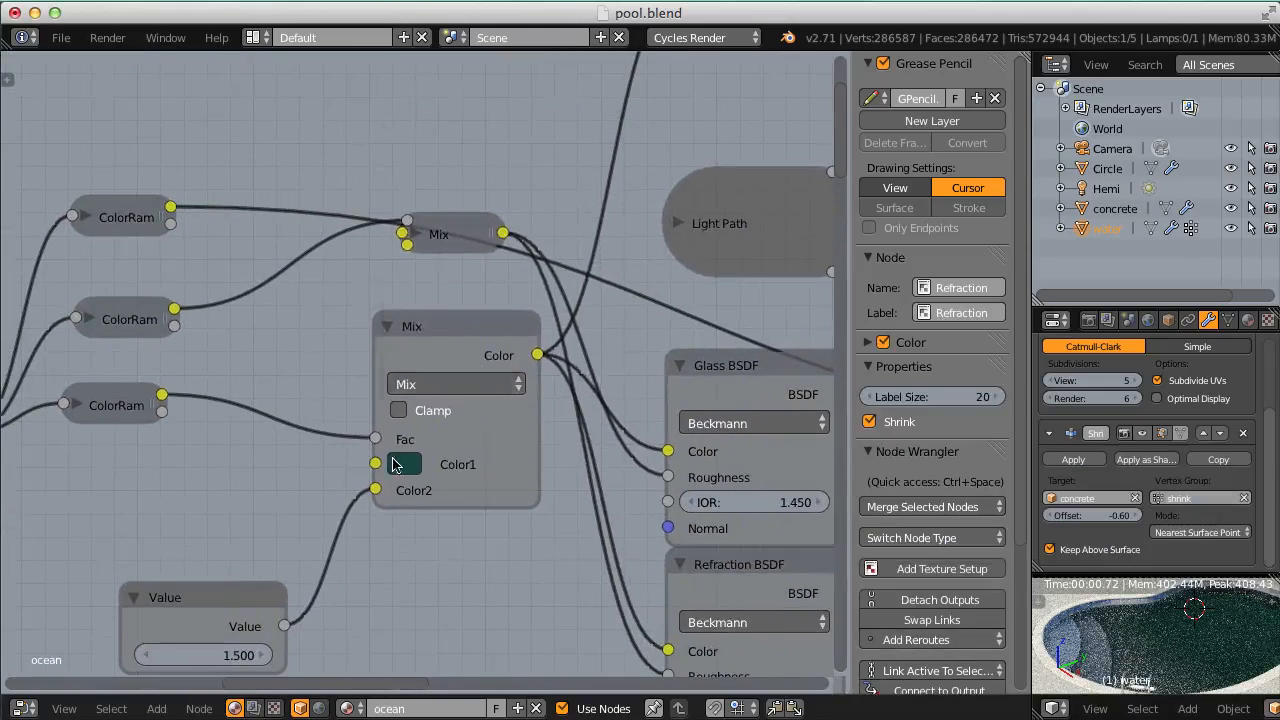
left_click(398, 461)
left_click(491, 196)
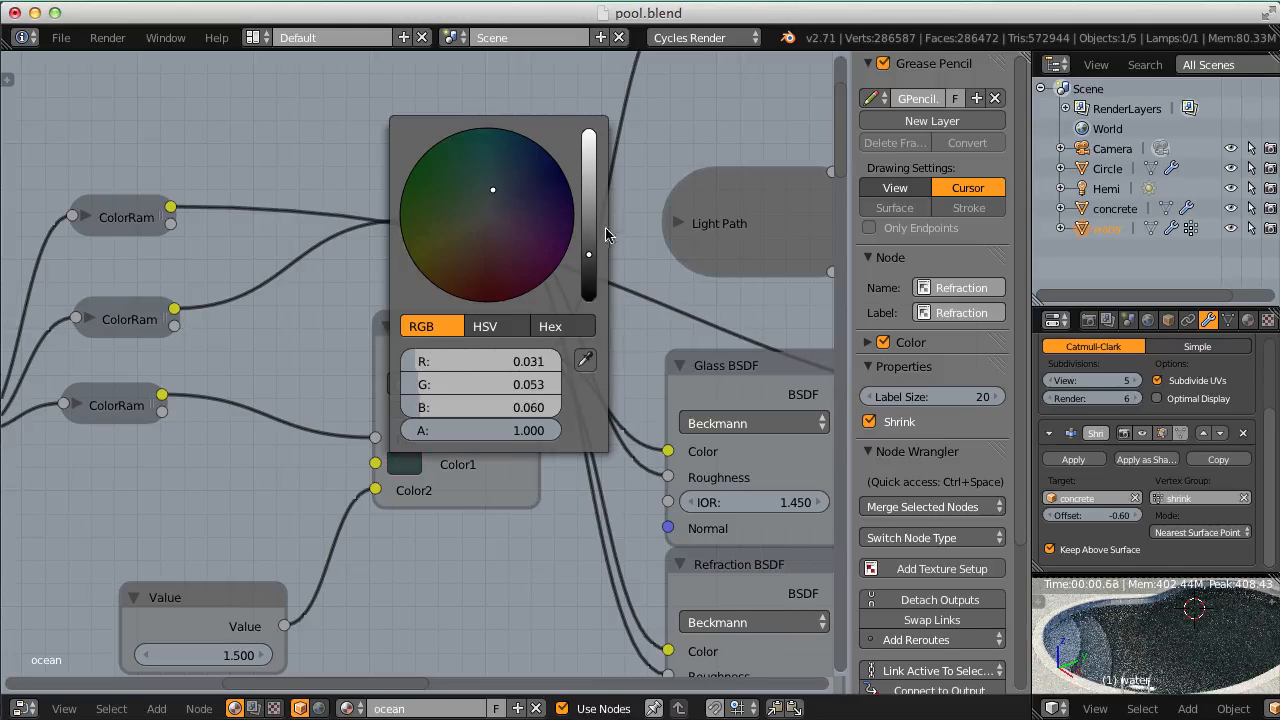
left_click_drag(589, 255, 570, 112)
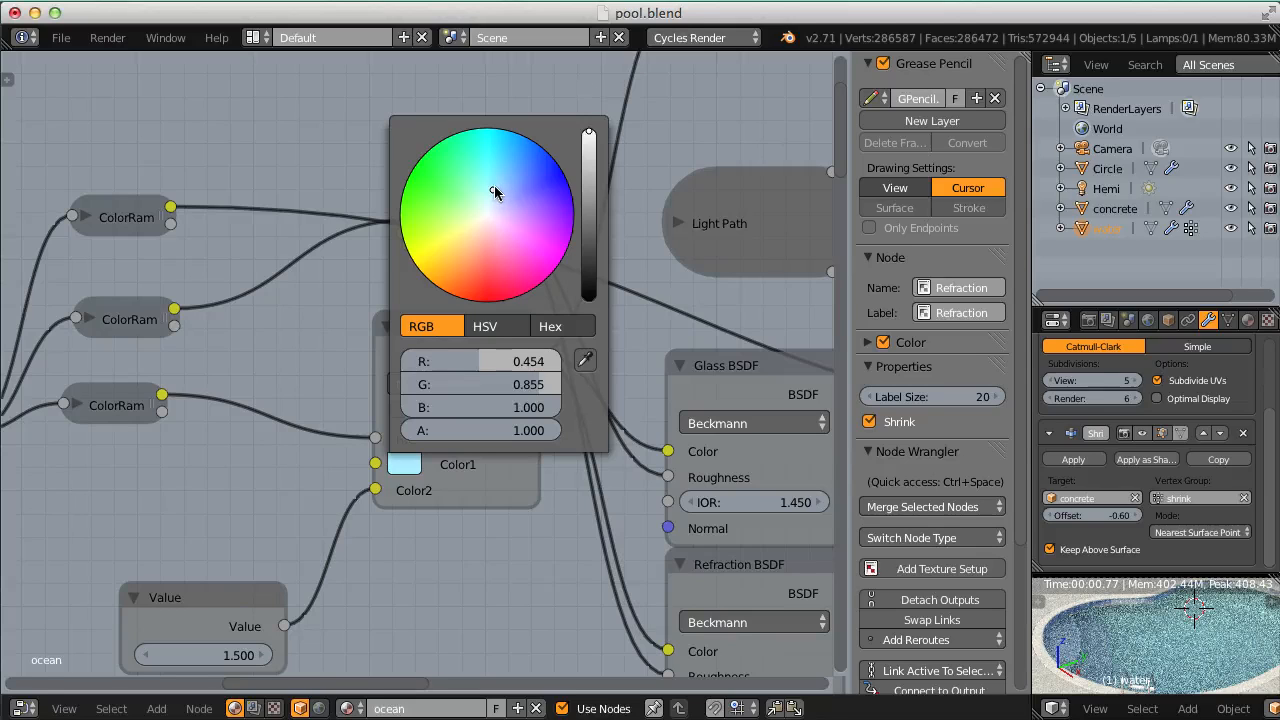
Fine-tune the Mix node's Color1 to a hue of 0.534 and raise its saturation for a stronger cyan-blue.
left_click(494, 185)
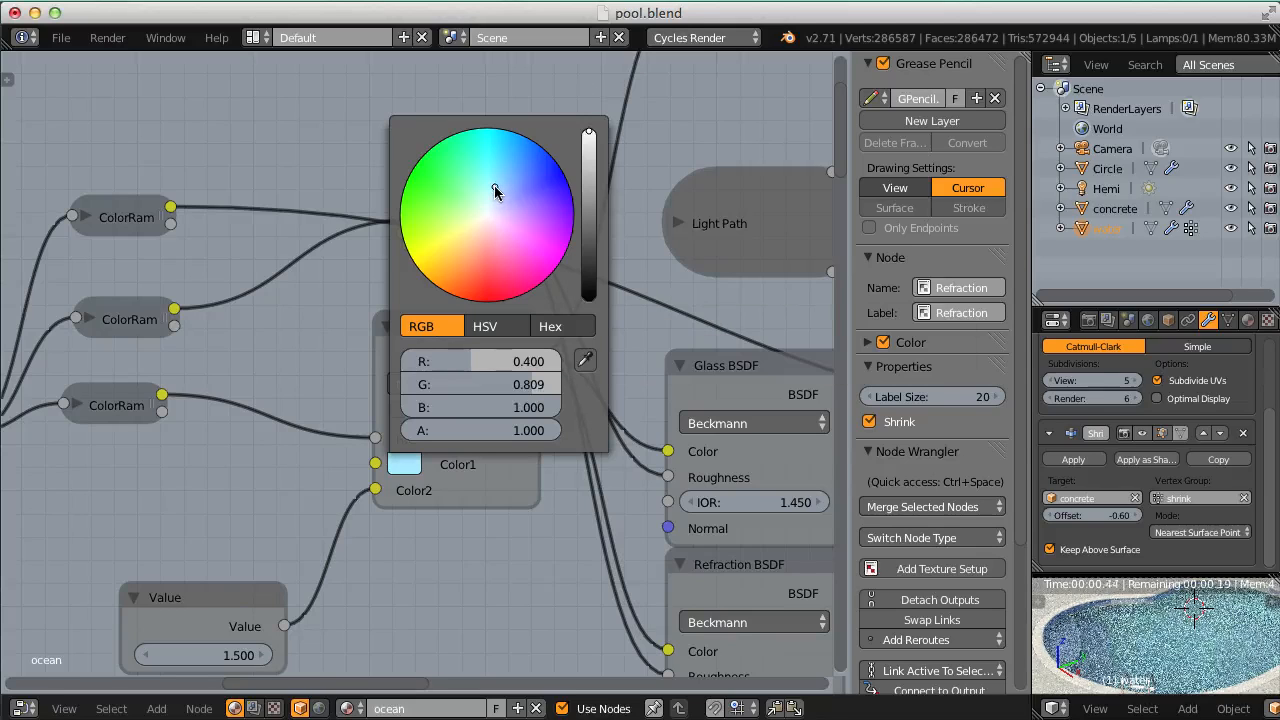
left_click(492, 185)
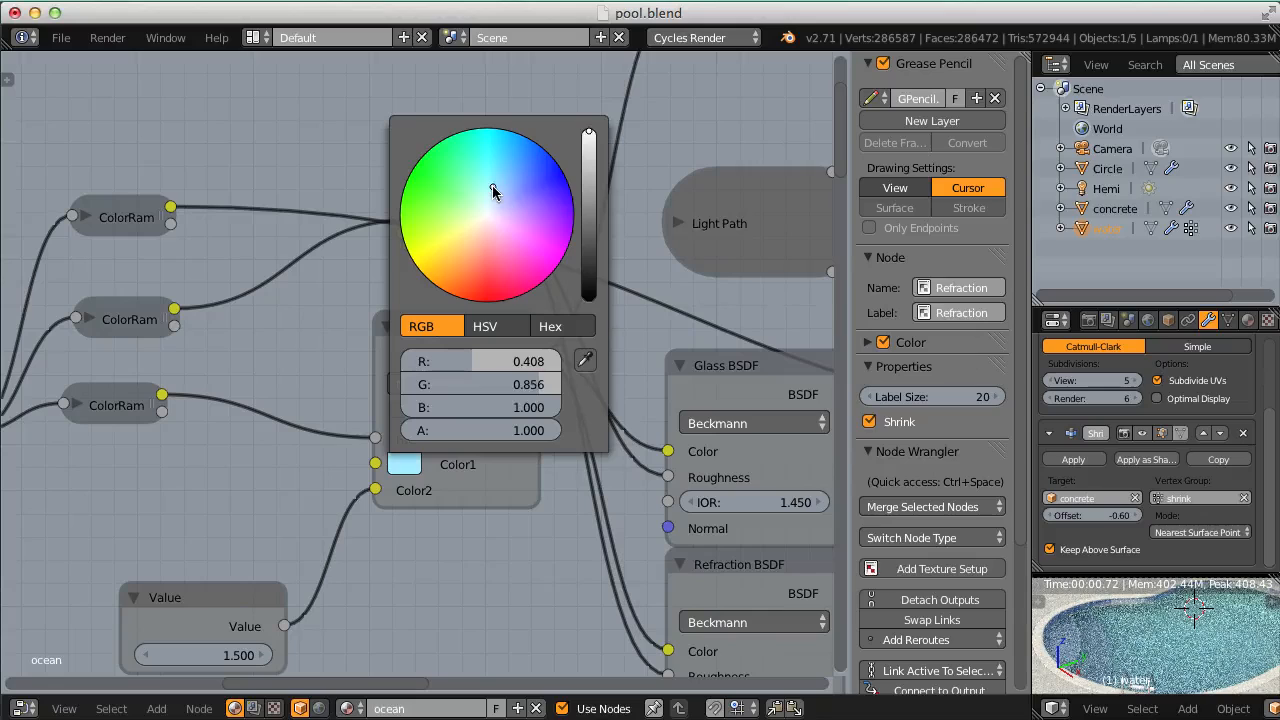
left_click(485, 326)
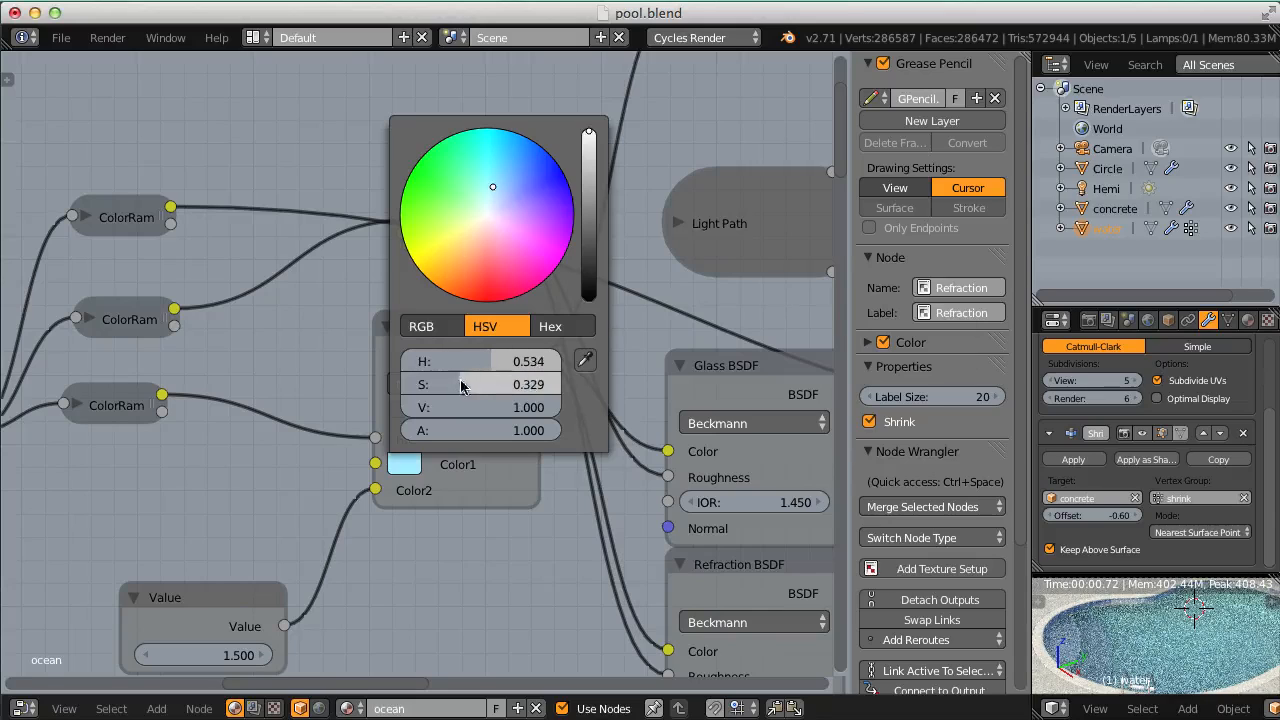
left_click_drag(450, 387, 462, 387)
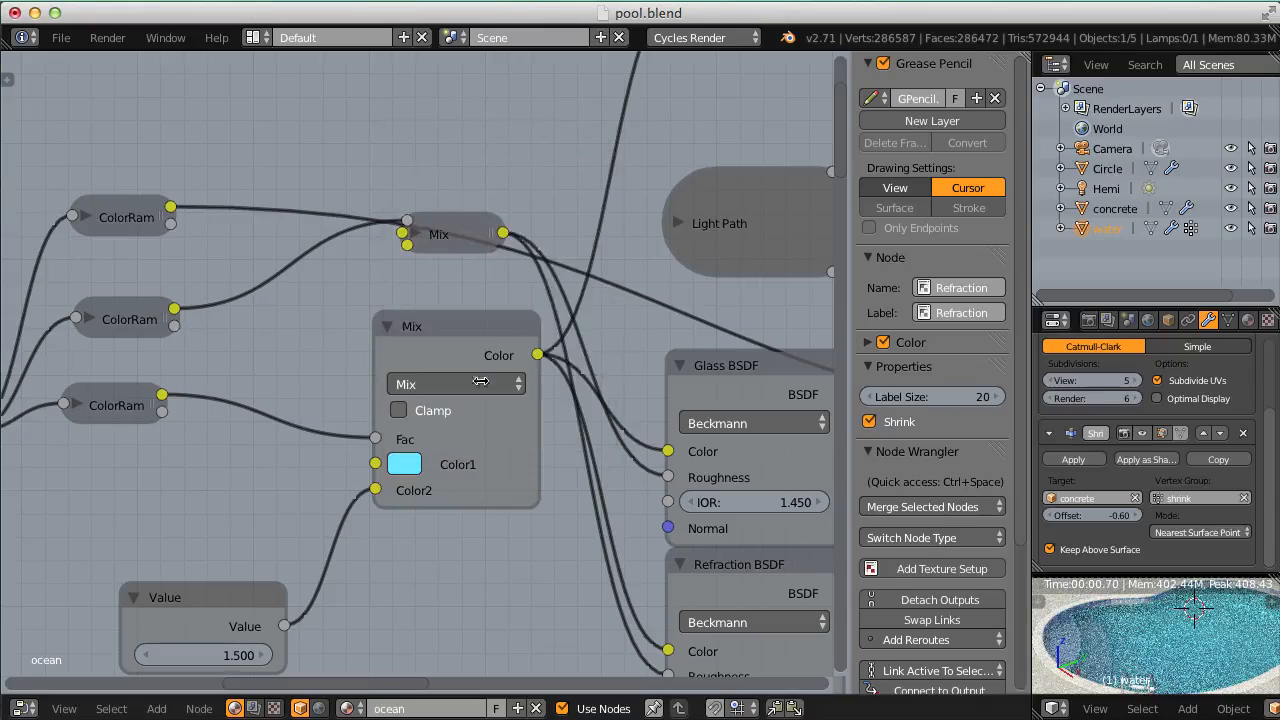
Set the second value of the Multiply node driving the shadow Mix Shader's Fac to 1.
scroll(577, 485, "down", 6)
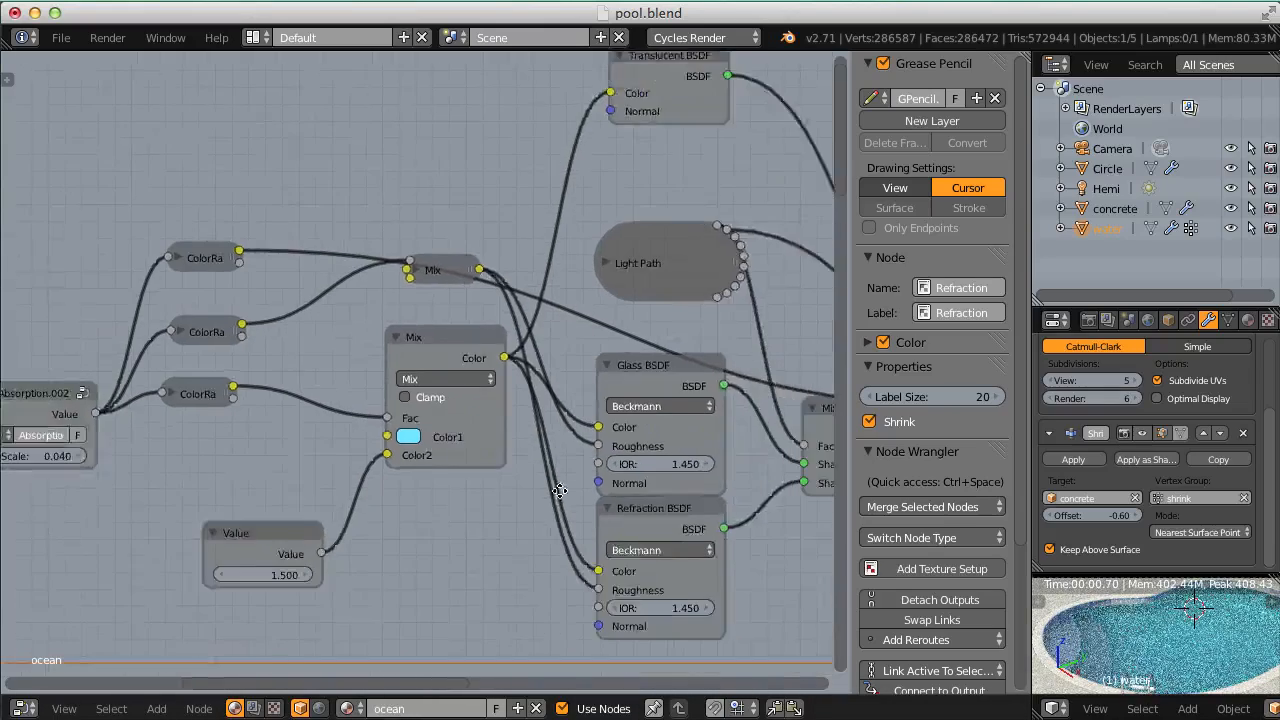
middle_click_drag(643, 466, 429, 300)
middle_click_drag(632, 339, 437, 297)
scroll(437, 297, "up", 4)
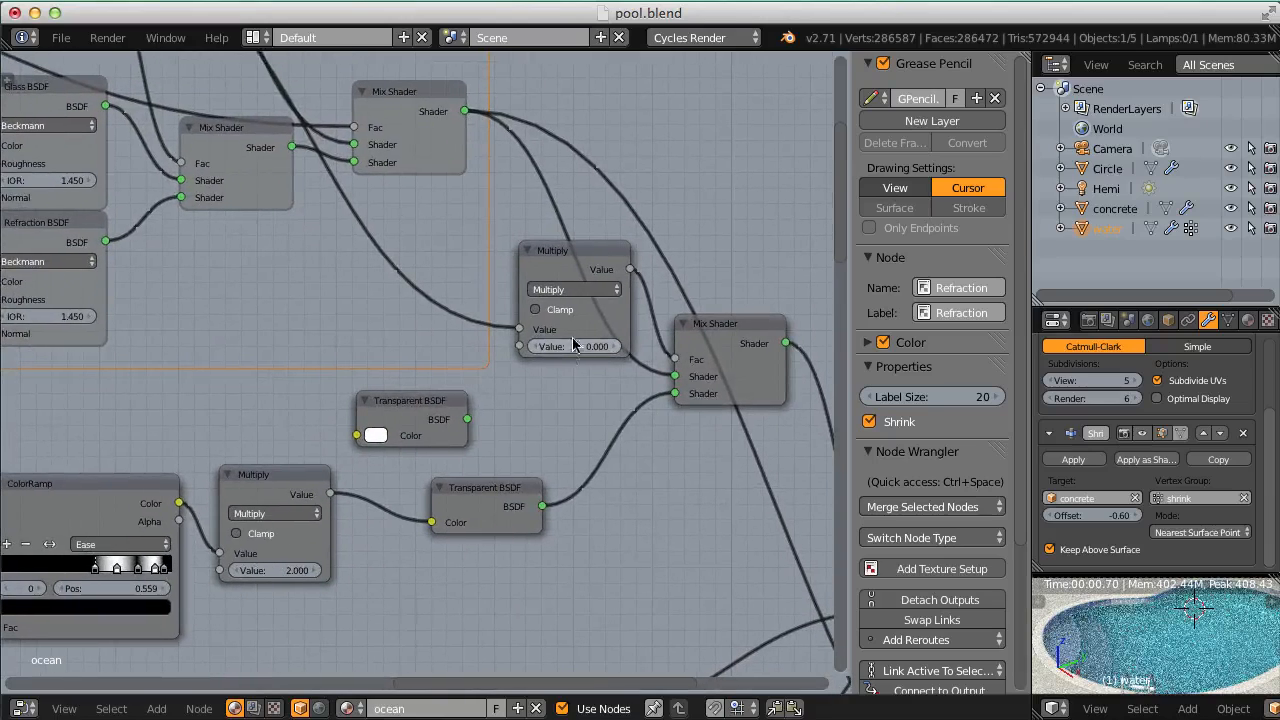
key("Return")
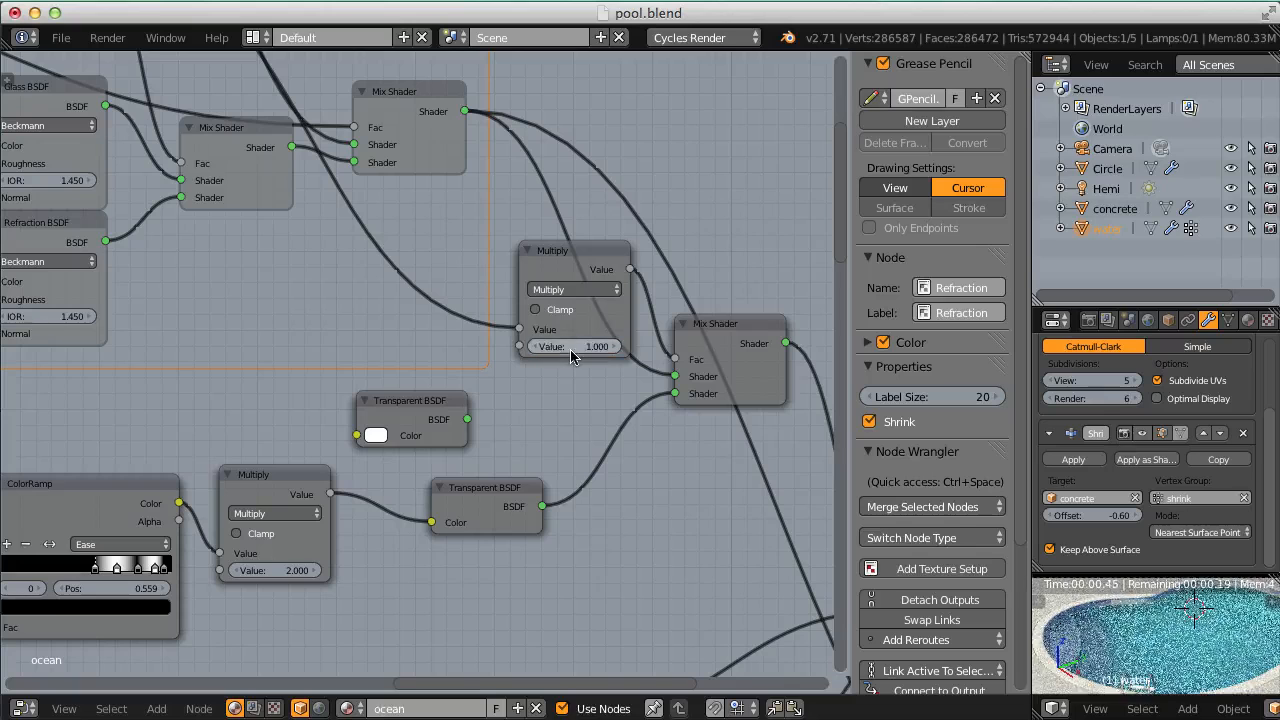
Preview the shadow Mix Shader by linking it directly to the Material Output.
middle_click_drag(609, 348, 430, 382)
scroll(424, 378, "up", 3)
scroll(431, 362, "down", 1)
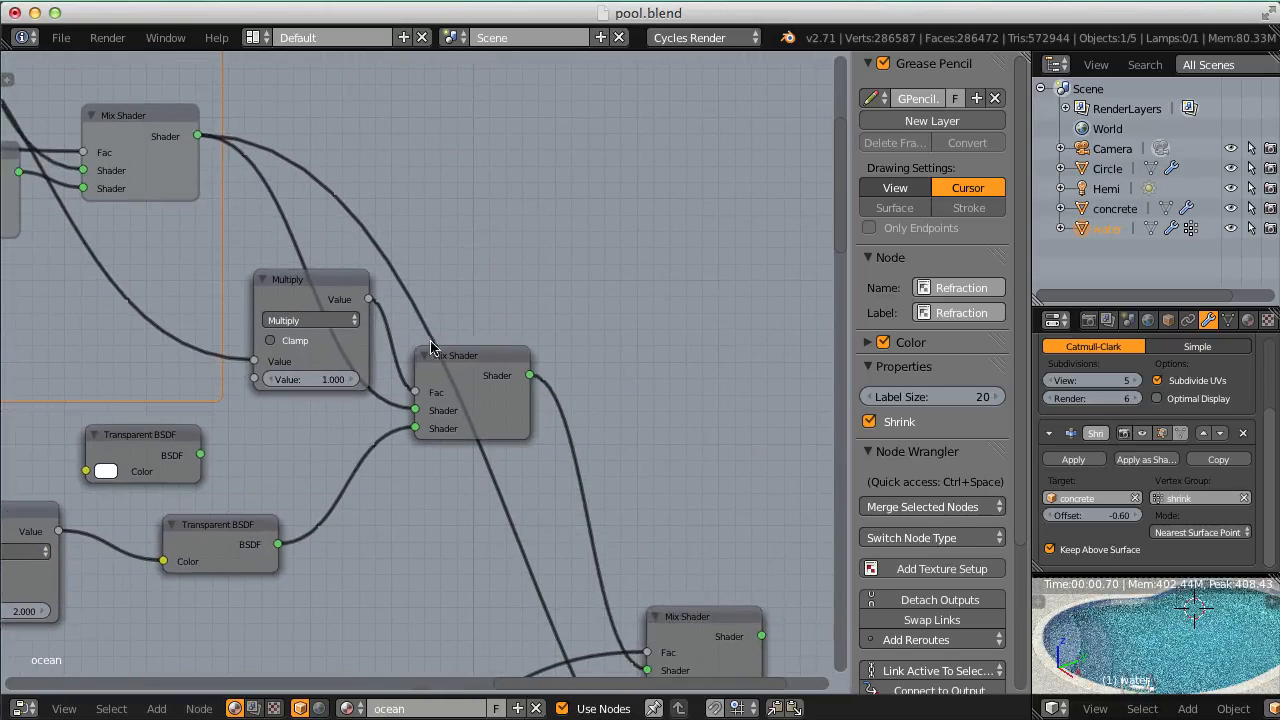
left_click(487, 363)
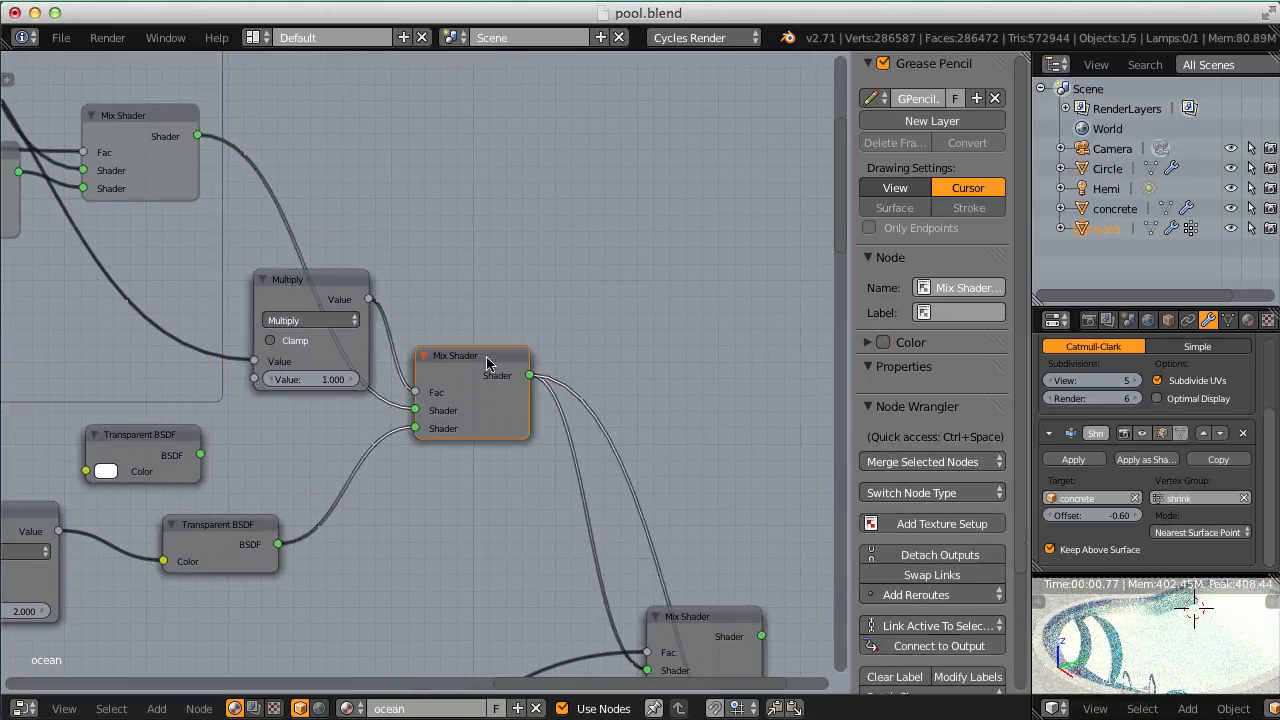
Link the white Transparent BSDF to the shadow Mix Shader's first Shader input, replacing the glass and refraction mix.
scroll(491, 366, "left", 8)
scroll(491, 366, "down", 3)
middle_click_drag(470, 346, 606, 338)
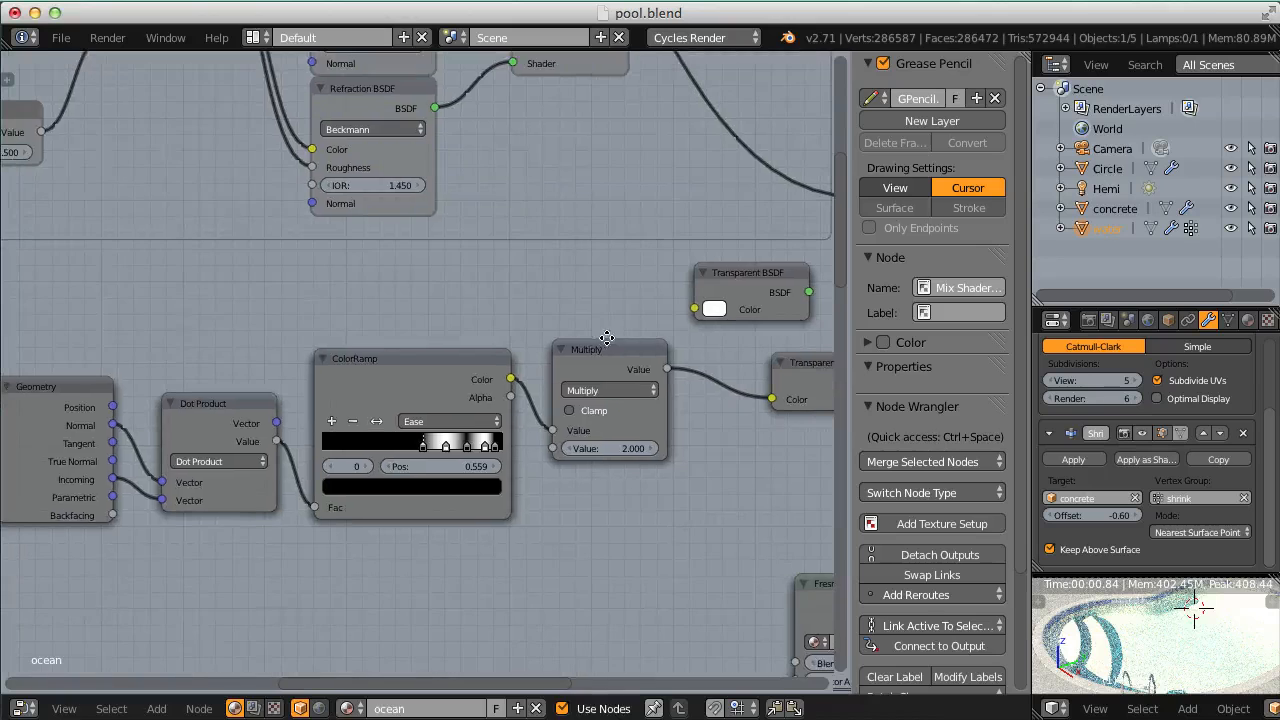
middle_click_drag(772, 248, 428, 333)
scroll(430, 333, "up", 1)
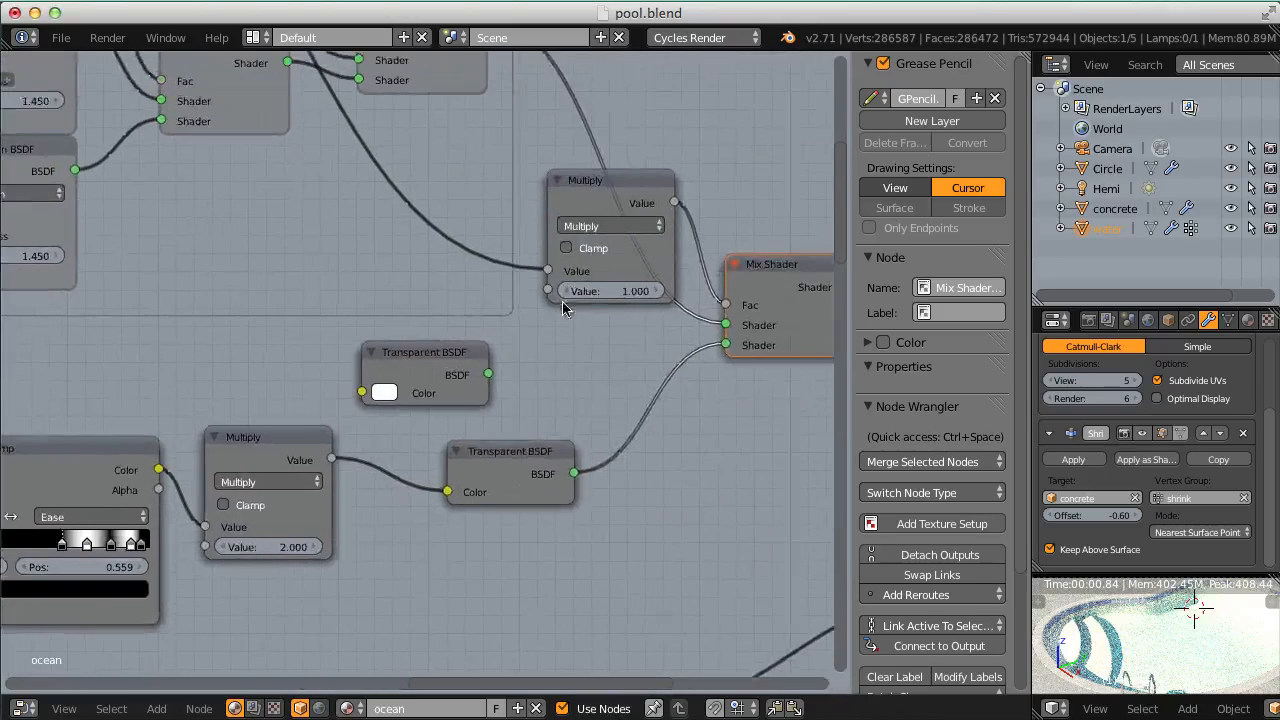
middle_click_drag(637, 296, 430, 357)
middle_click_drag(370, 390, 377, 463)
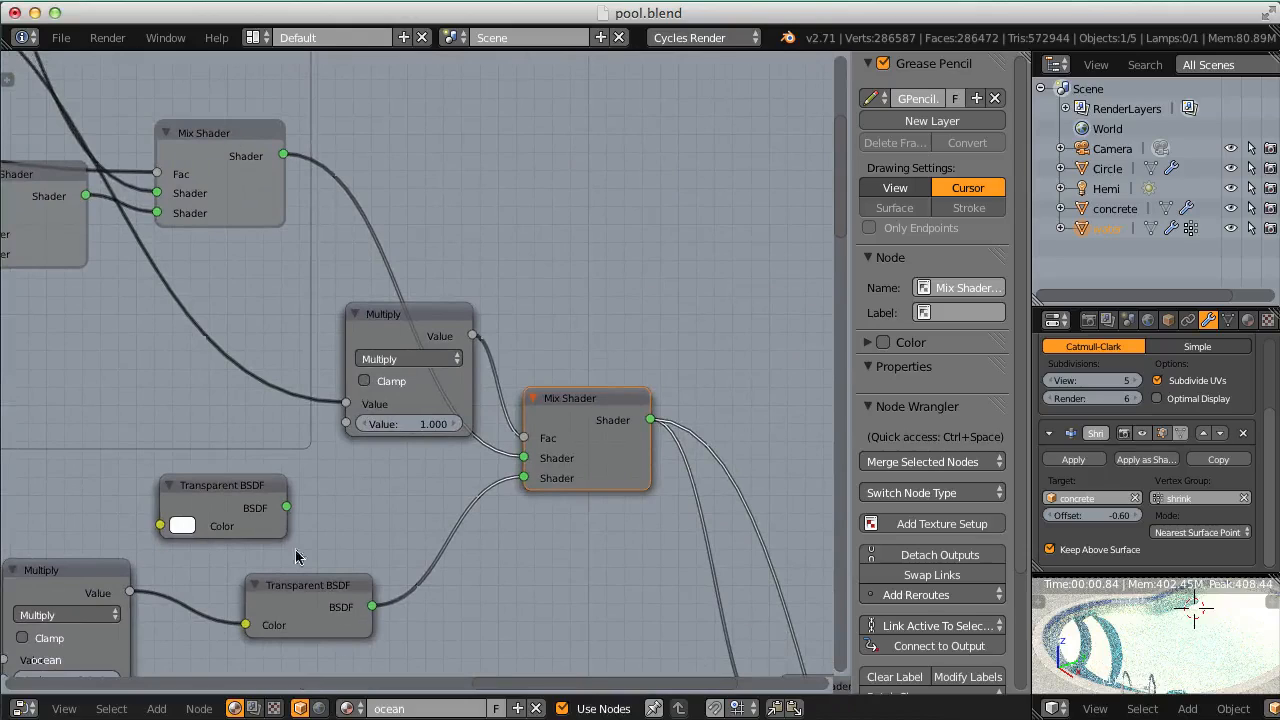
left_click_drag(287, 509, 306, 525)
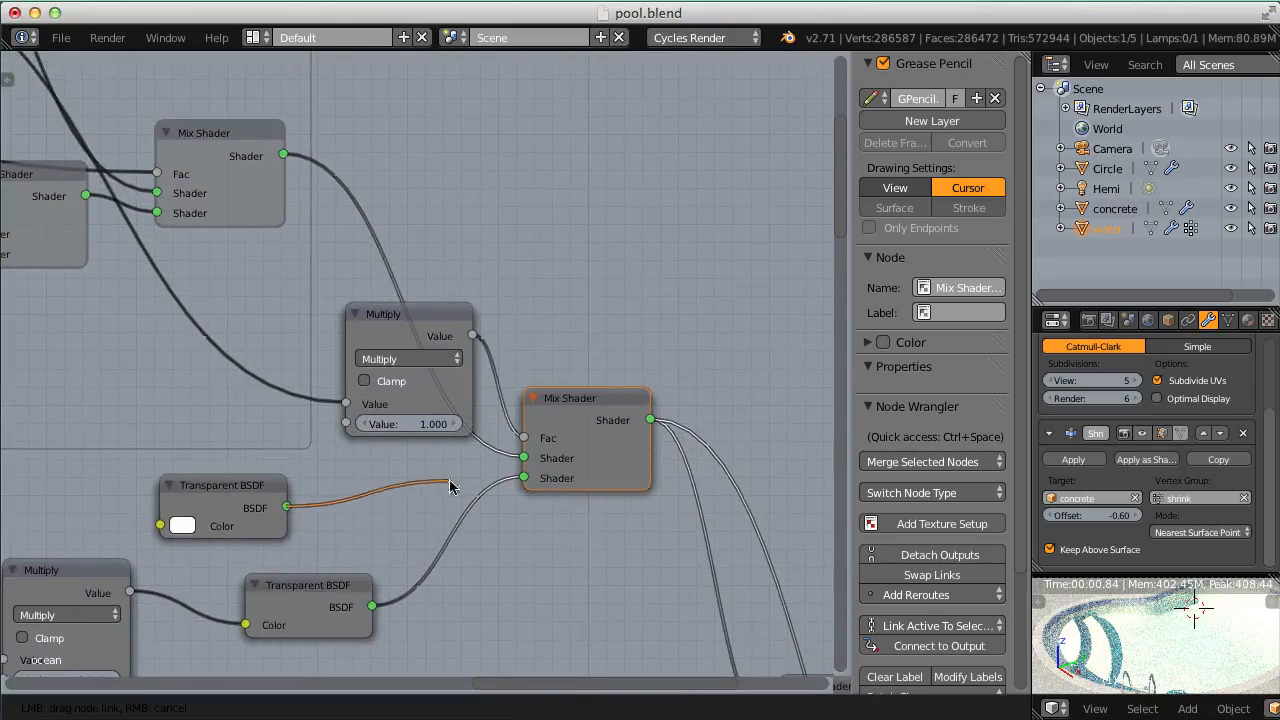
left_click_drag(450, 487, 523, 458)
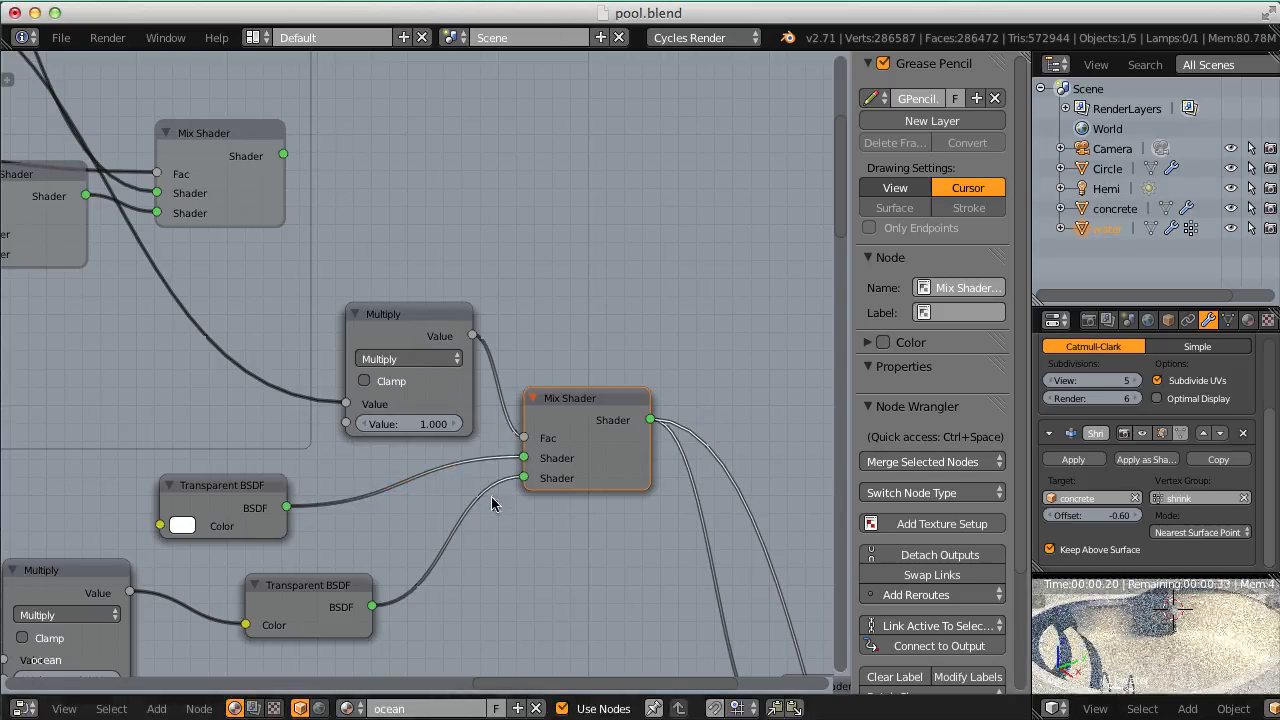
Set the second value of the Multiply node between the ColorRamp and the Transparent BSDF to 1.
left_click_drag(237, 491, 302, 487)
middle_click_drag(302, 487, 675, 315)
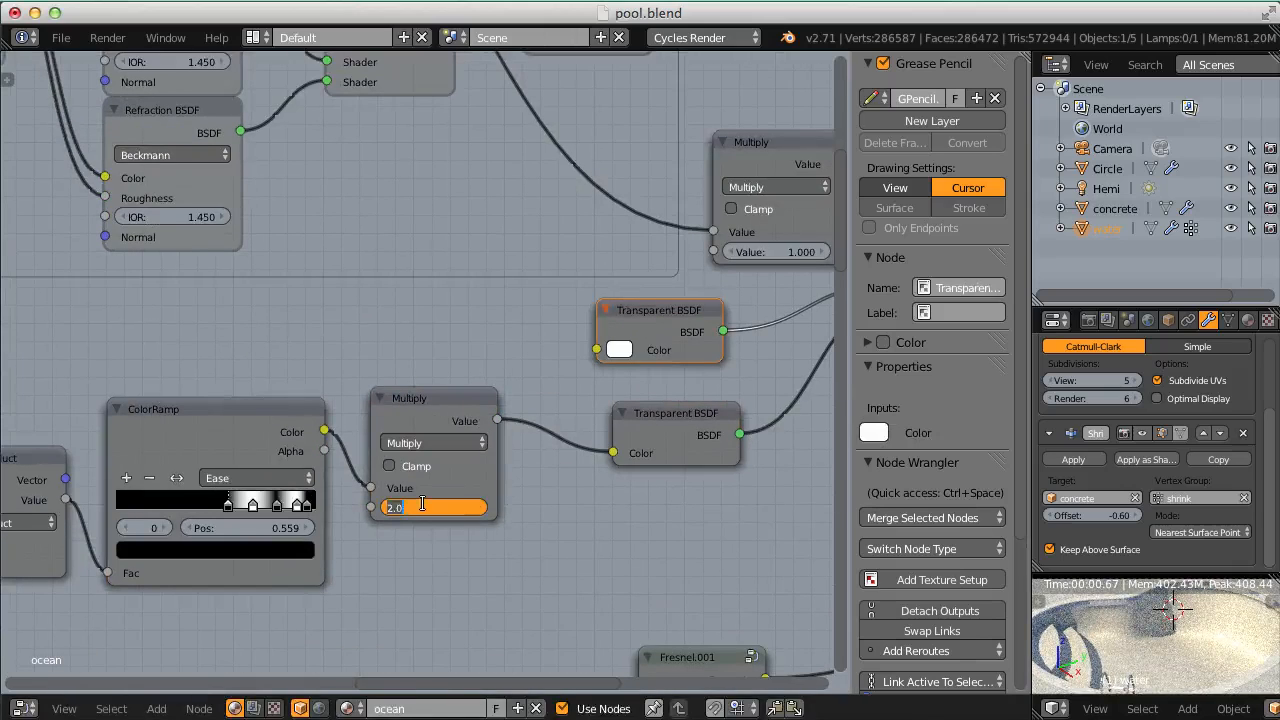
type("1")
key("Return")
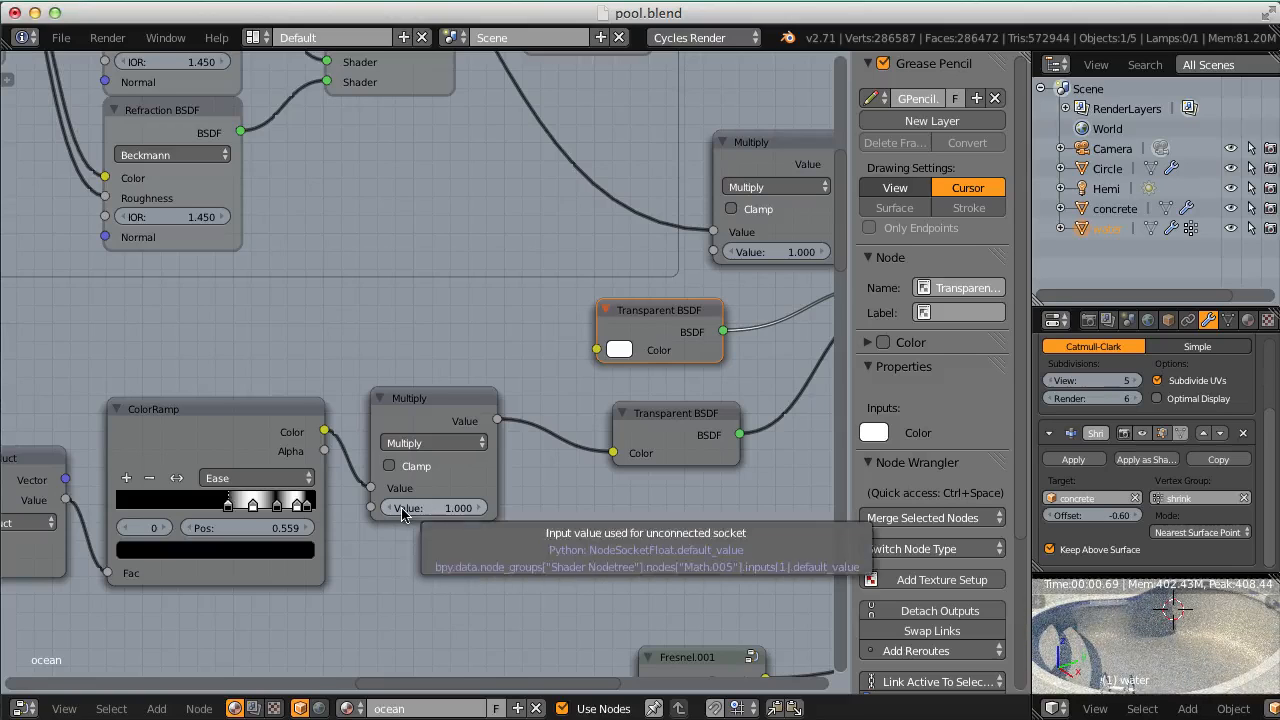
Set the second value of the Multiply node feeding the Material Output's Displacement to 1.
scroll(424, 544, "down", 2)
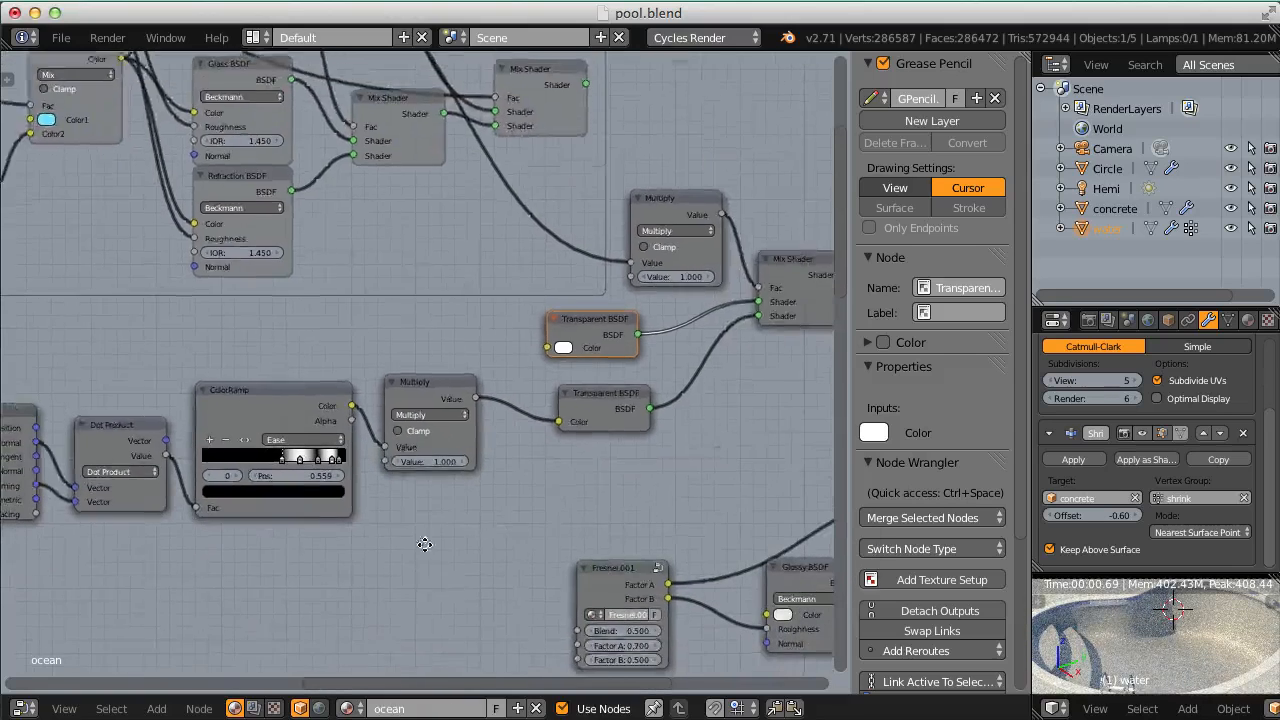
scroll(424, 544, "down", 10)
scroll(424, 544, "right", 5)
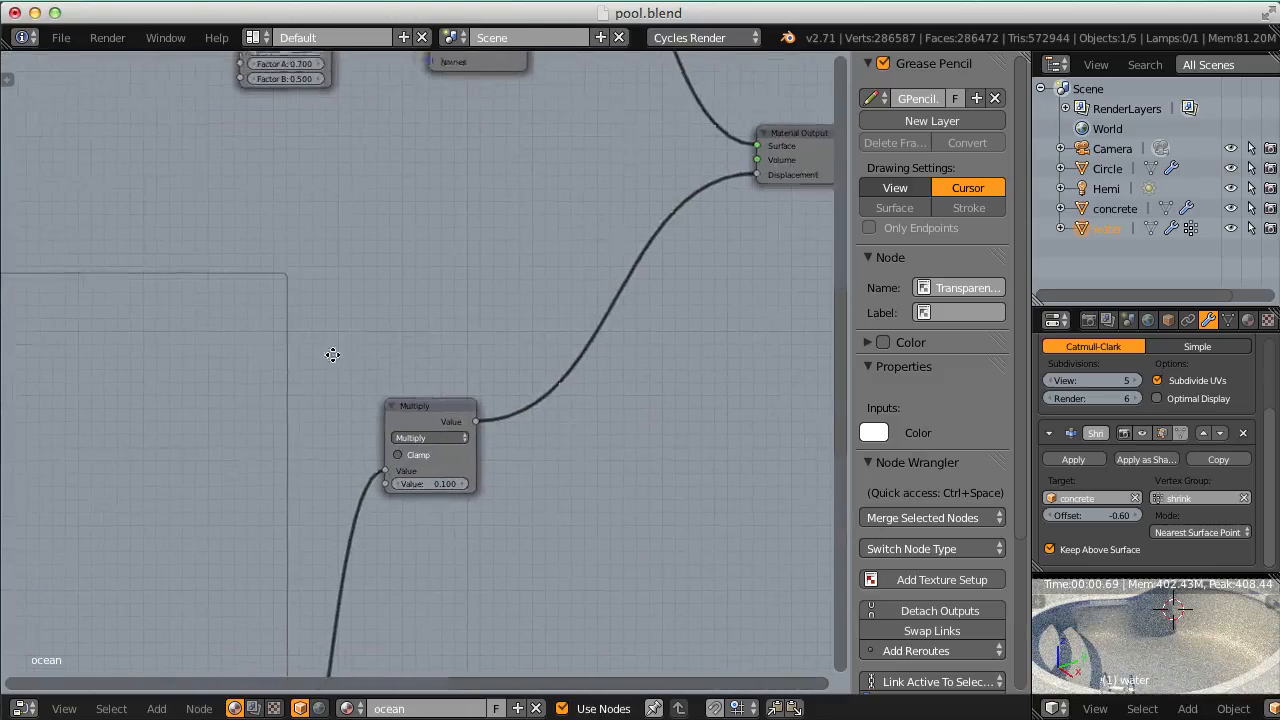
scroll(355, 336, "up", 3)
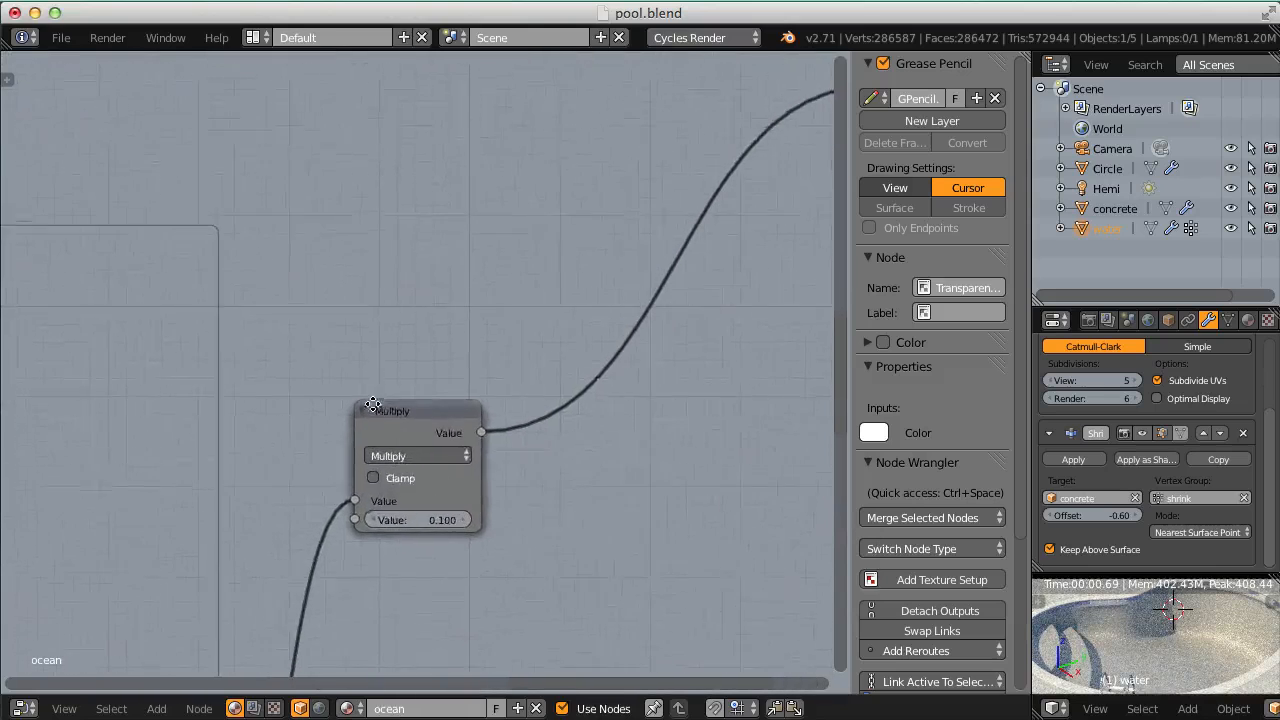
scroll(405, 415, "up", 1)
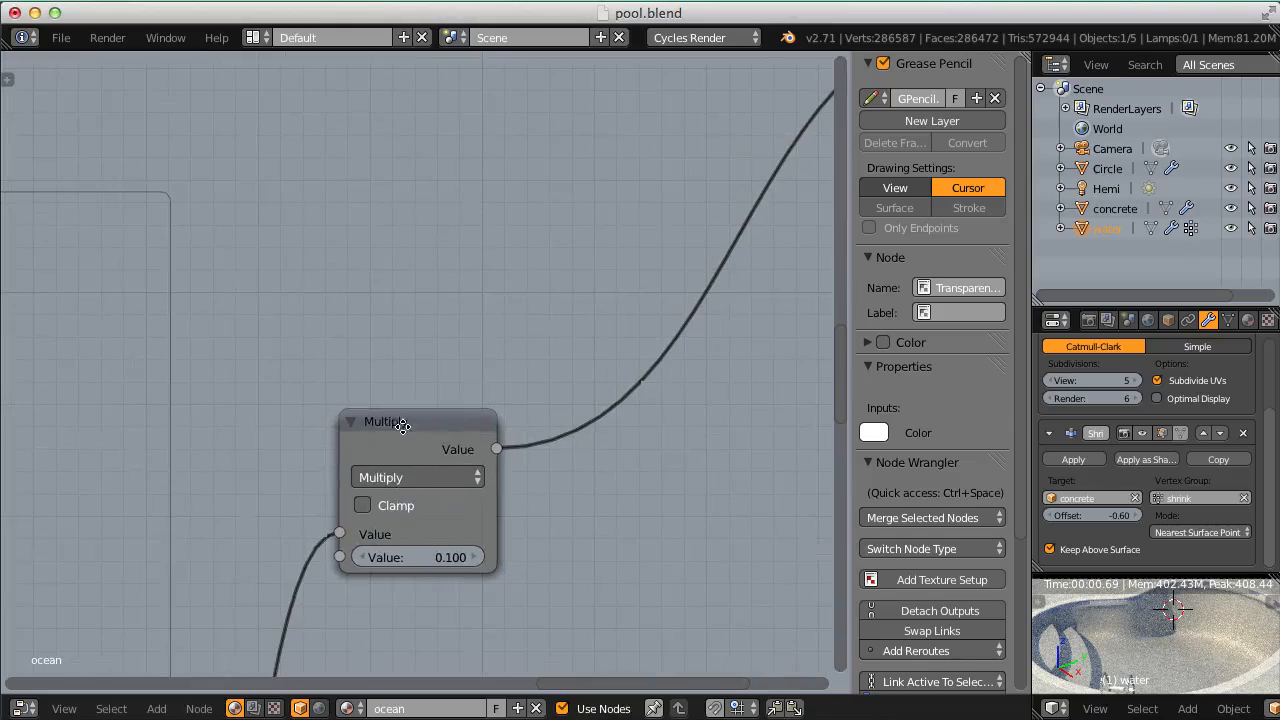
left_click(400, 558)
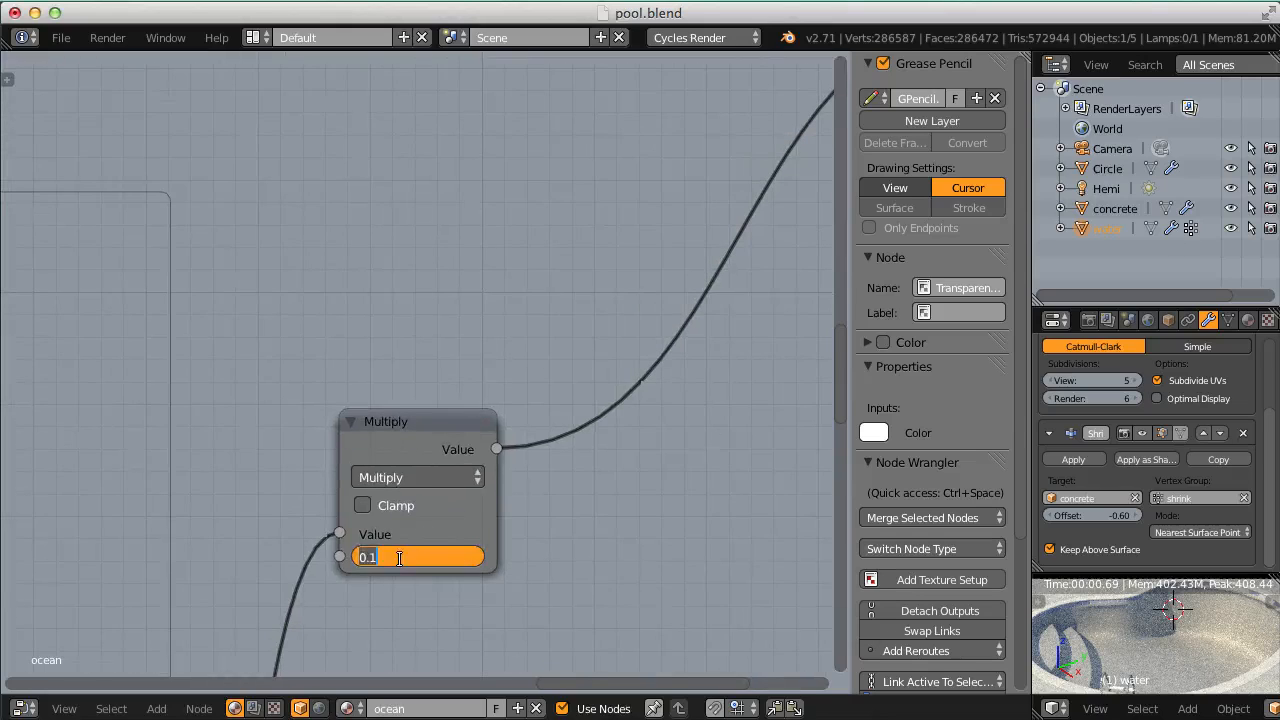
type("1")
key("Return")
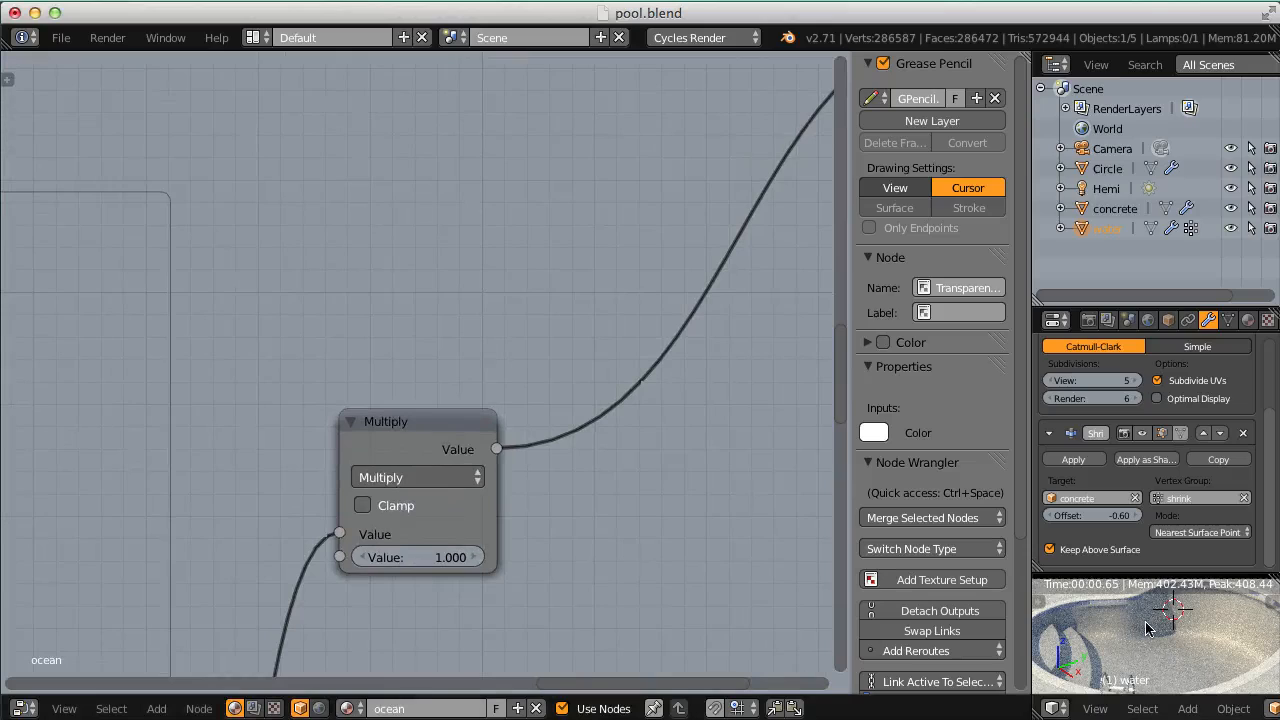
Restart the rendered preview and inspect the pool floor through the water up close.
key("shift+z")
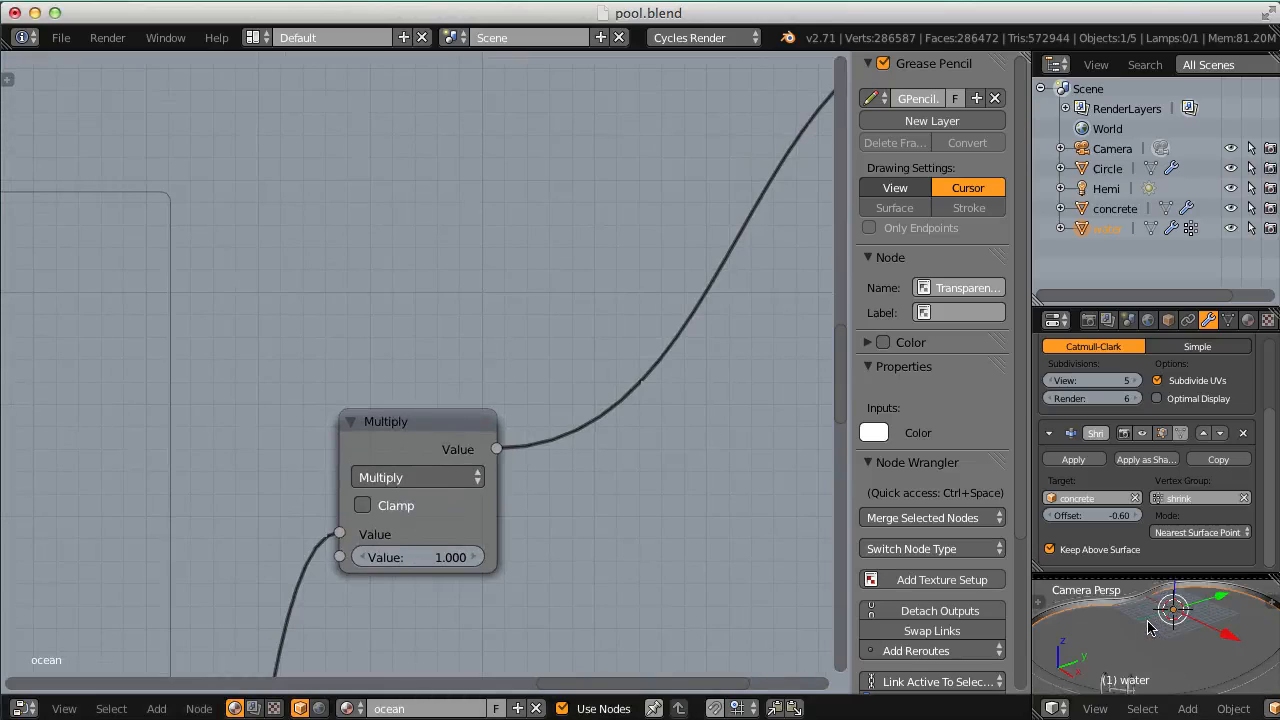
key("shift+z")
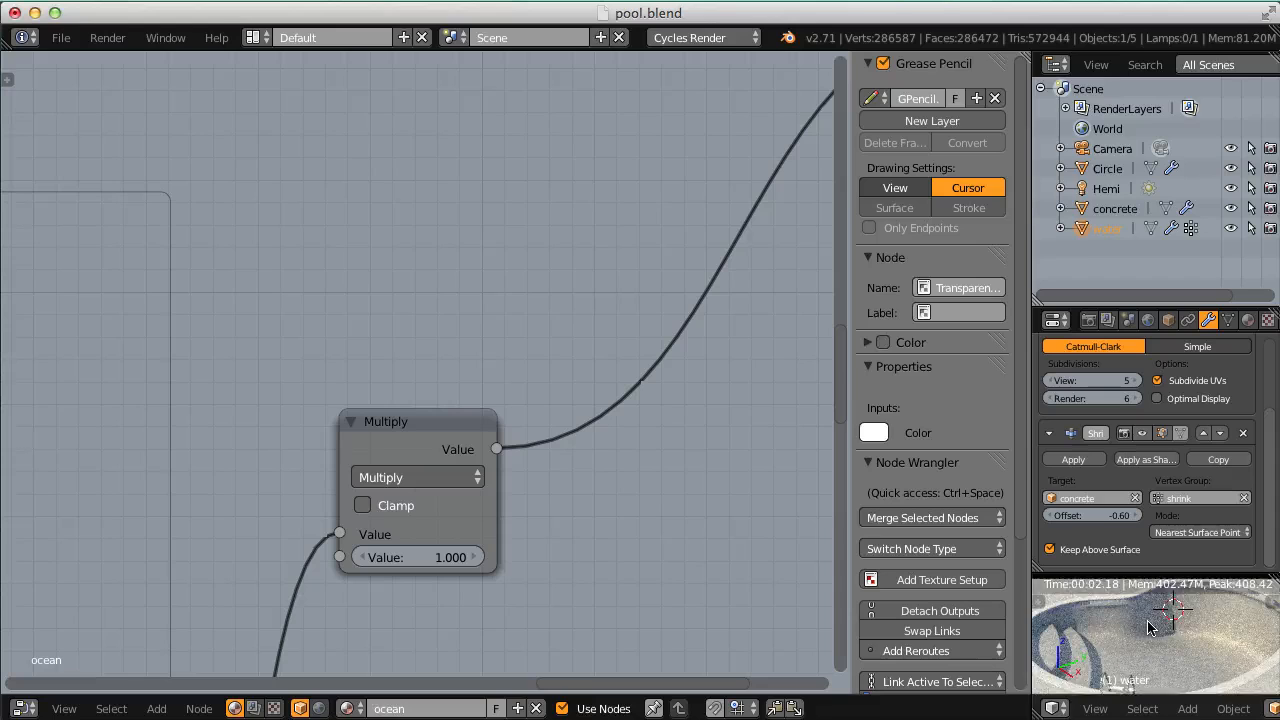
scroll(1148, 628, "up", 4)
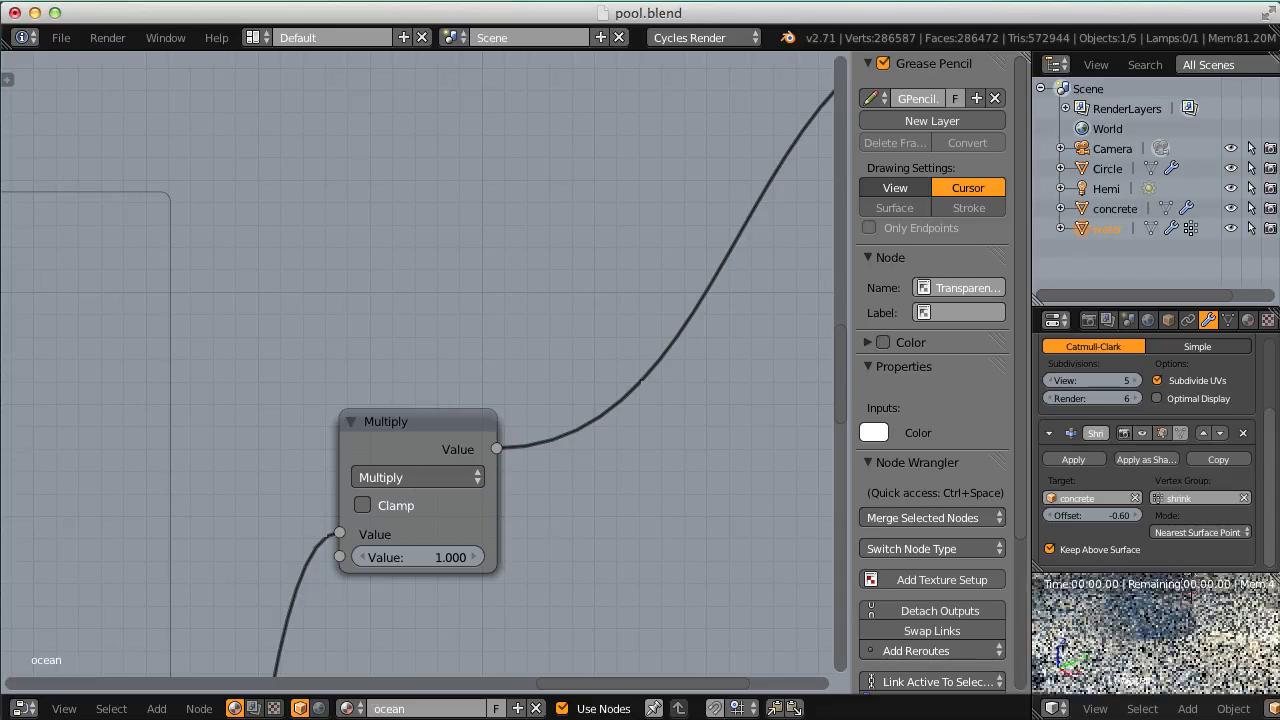
middle_click_drag(1240, 643, 1118, 638, "shift")
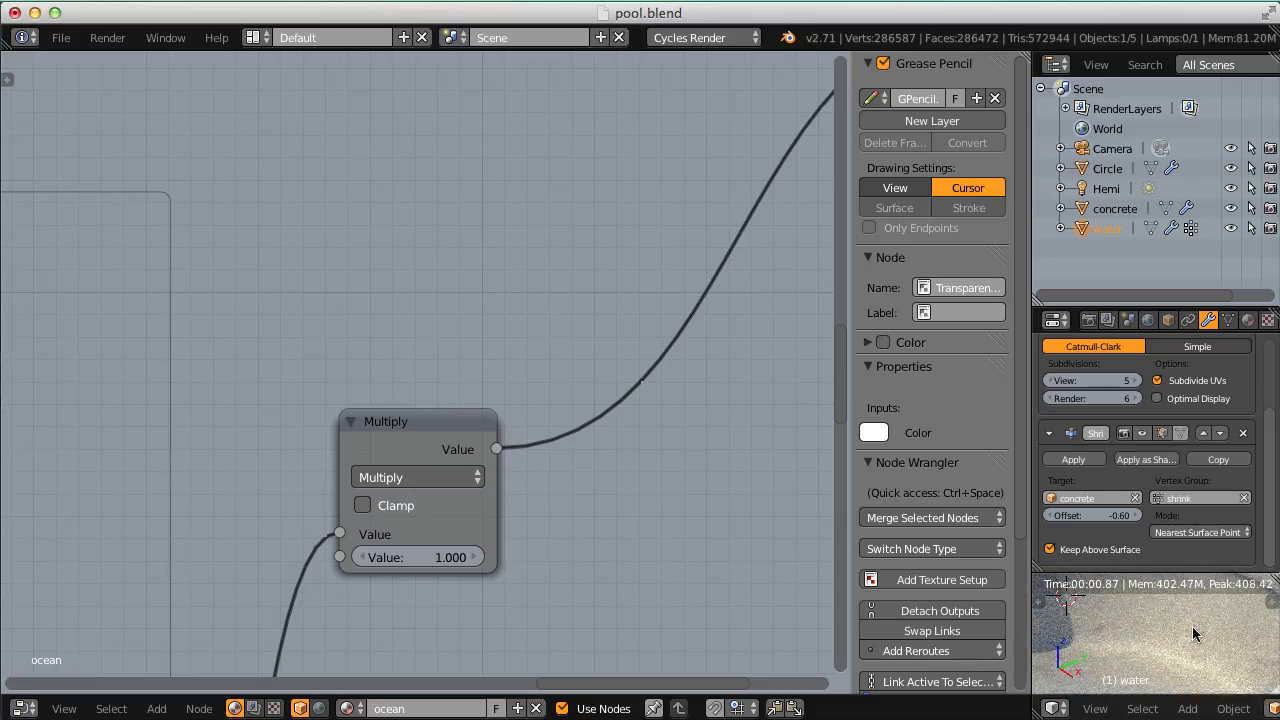
middle_click_drag(1192, 626, 1142, 620)
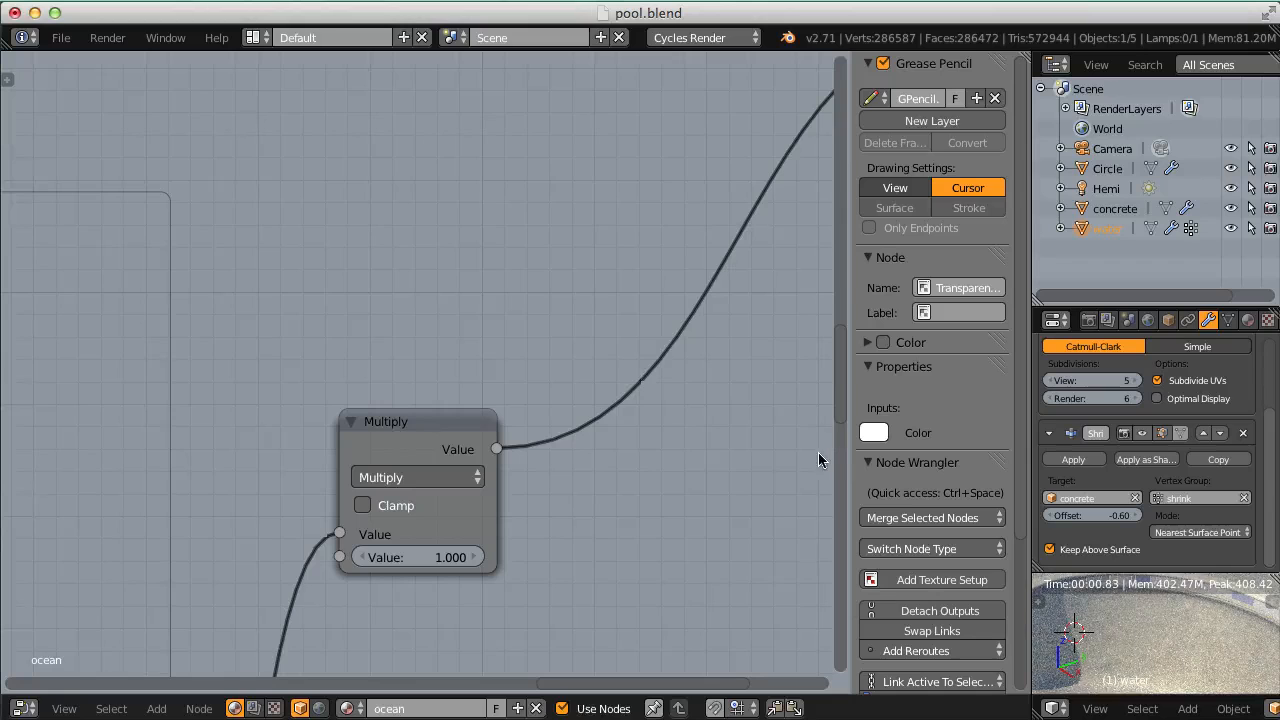
Preview the Glossy BSDF by linking it directly to the Material Output's Surface.
scroll(778, 374, "down", 5)
middle_click_drag(694, 56, 592, 313)
middle_click_drag(473, 299, 545, 279)
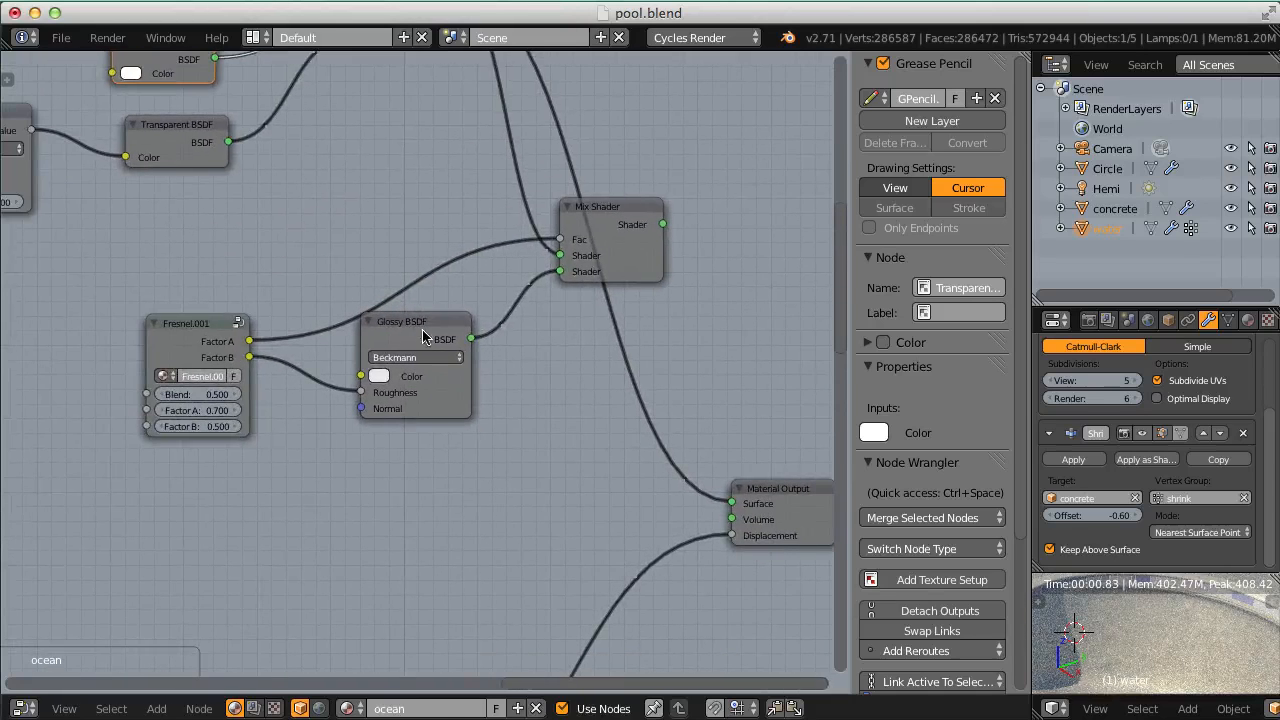
left_click(424, 332, "ctrl+shift")
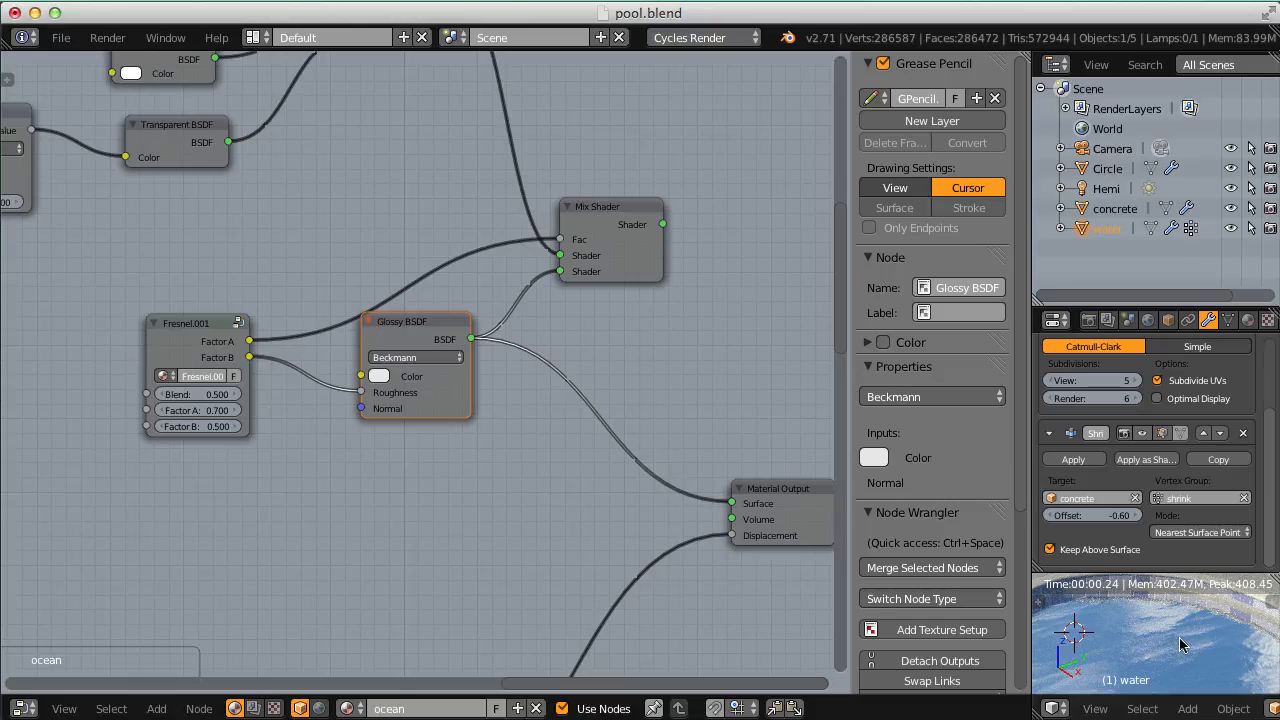
Set the second value of the displacement Multiply node to 0.1 to compare the surface reflections.
middle_click_drag(437, 546, 543, 263)
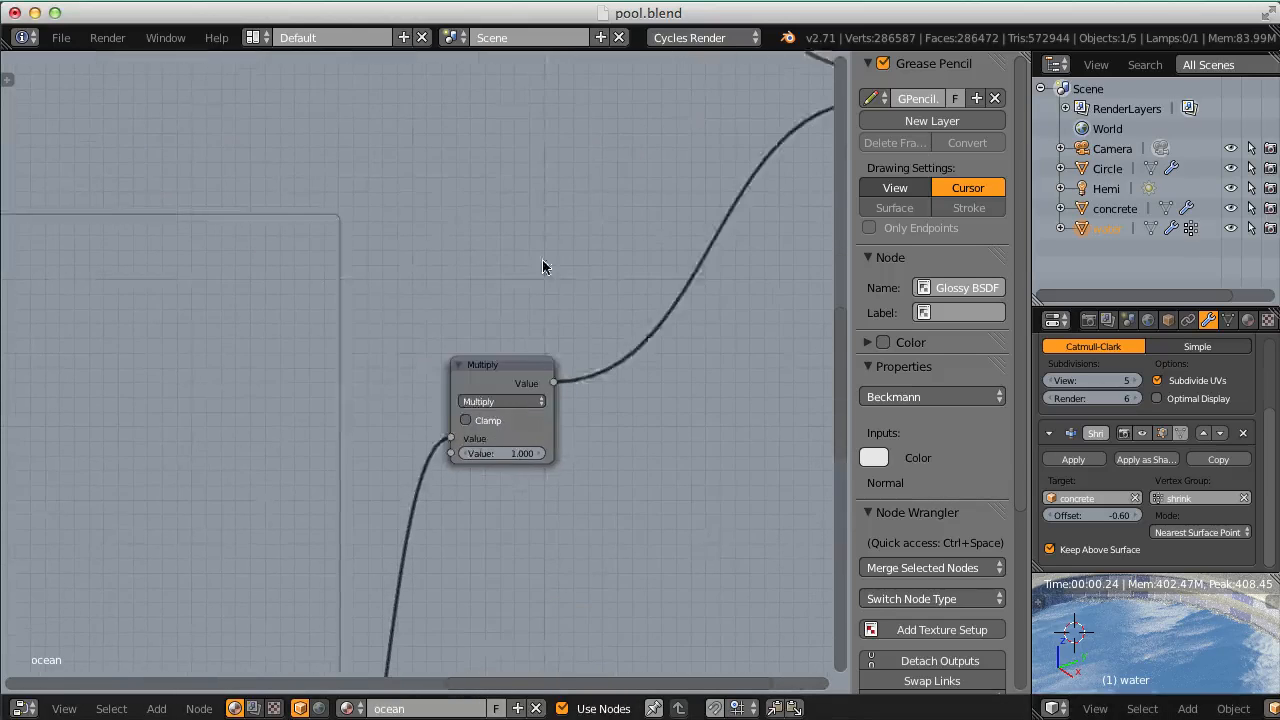
left_click(534, 478)
type("0.1")
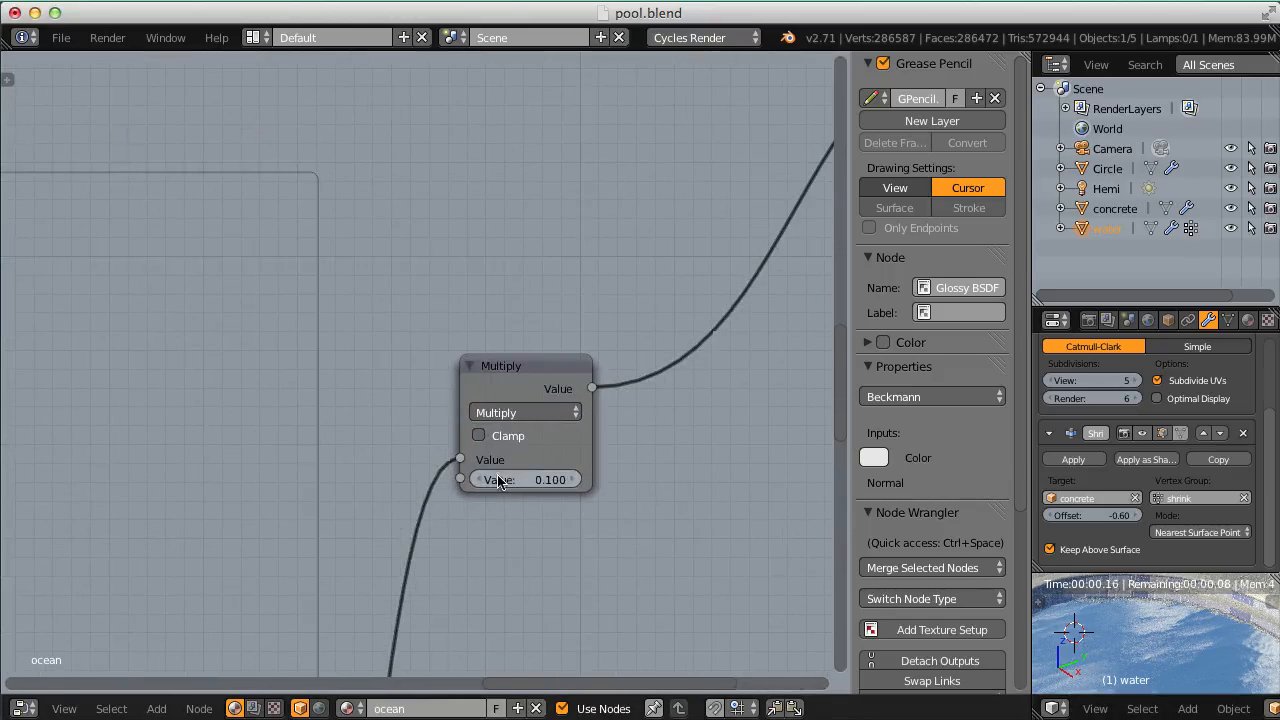
key("Return")
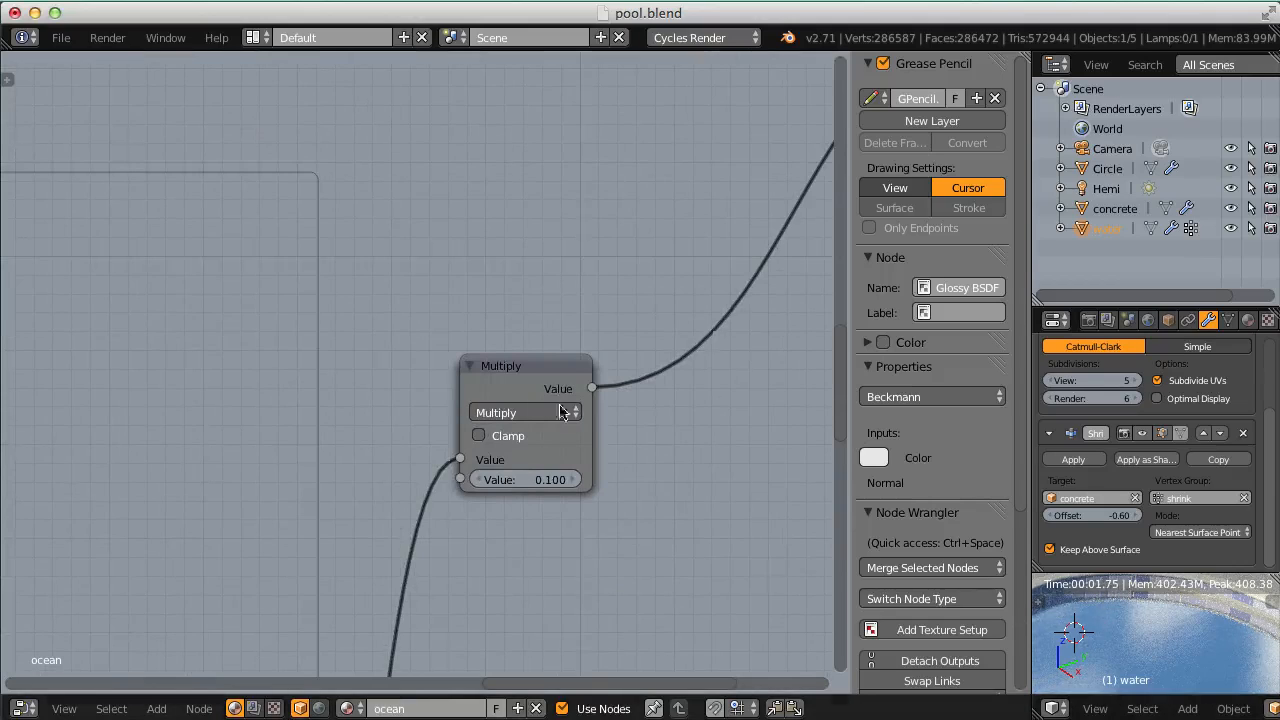
Set the displacement Multiply node's second value to 1.5 and check the waves across the pool in the rendered preview.
left_click(512, 478)
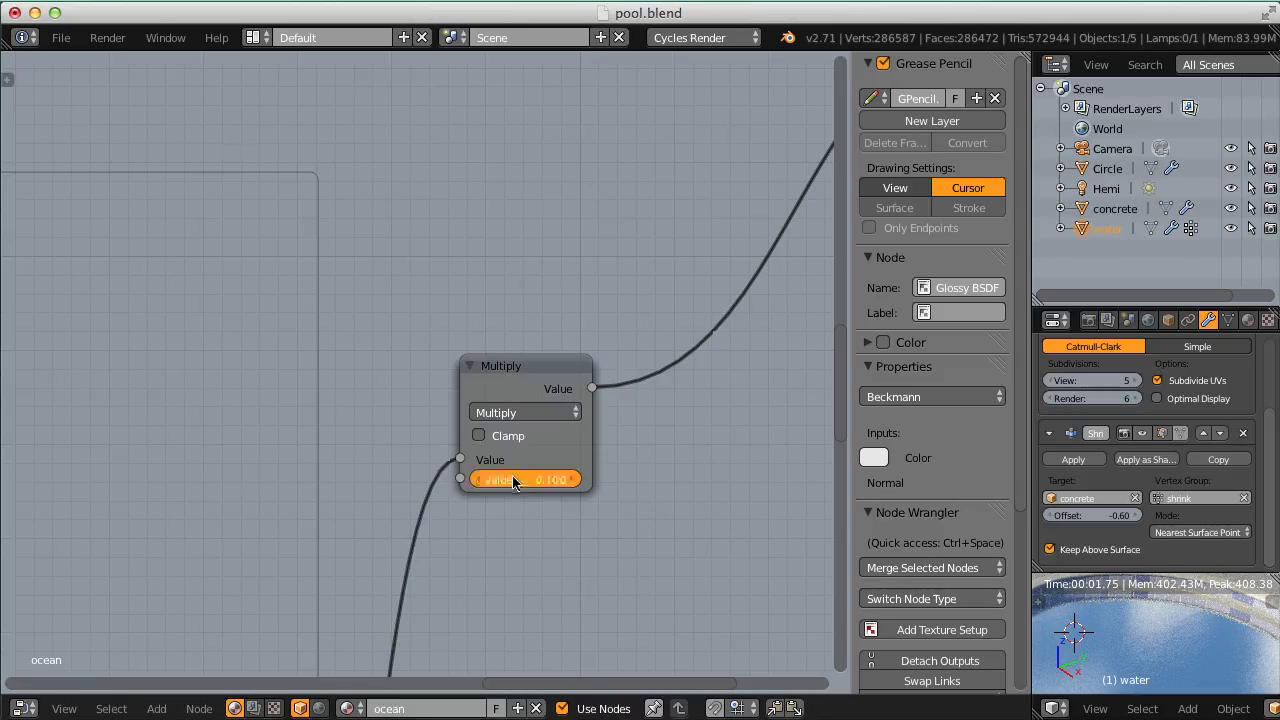
type("1.5")
key("Return")
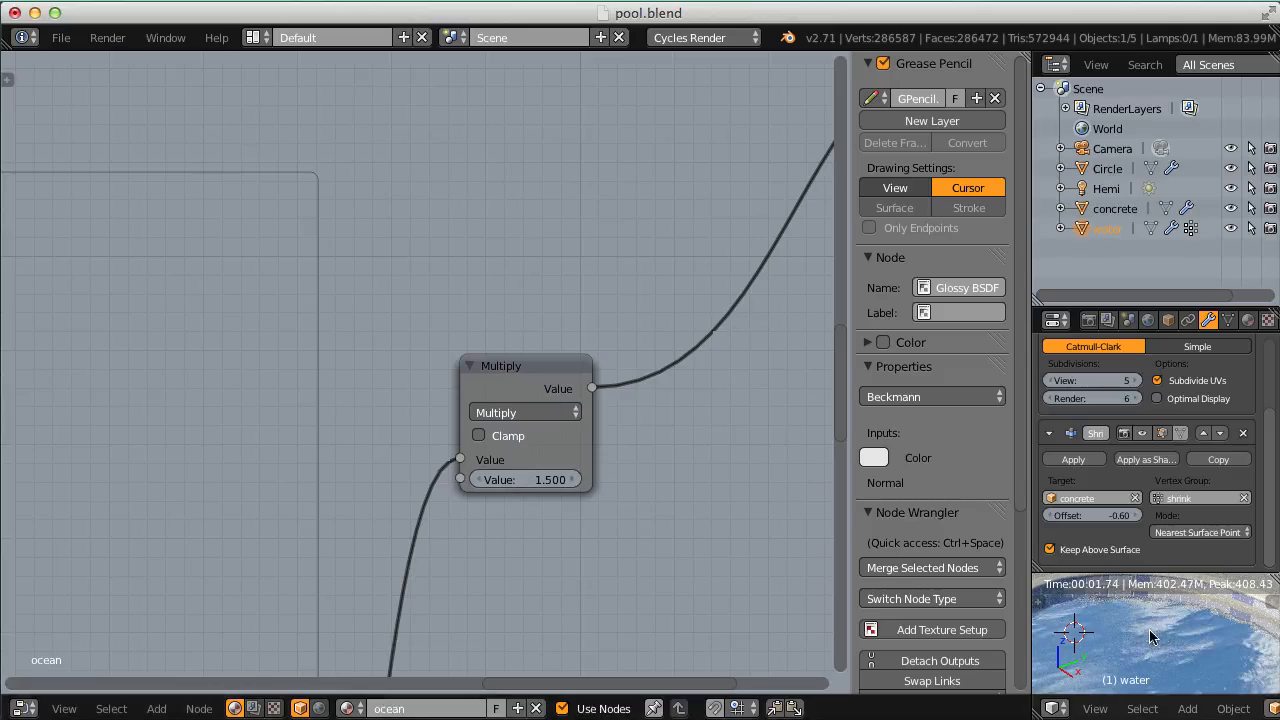
scroll(534, 443, "down", 4)
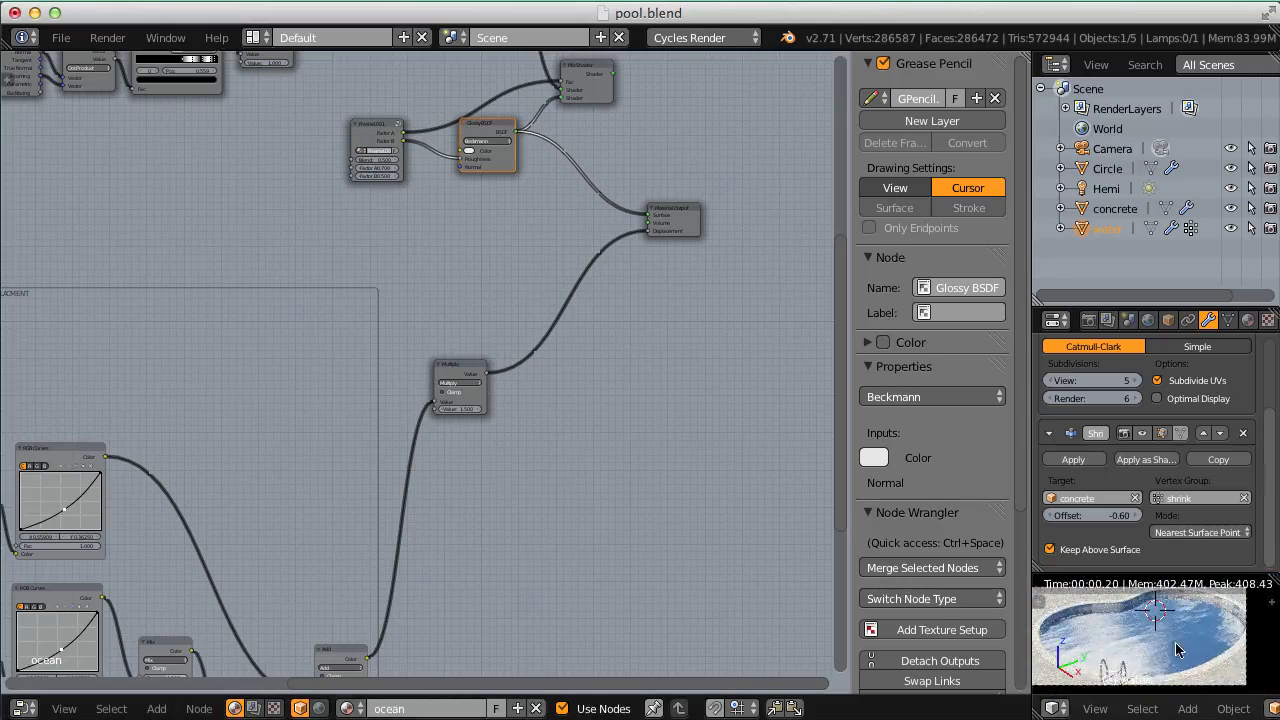
middle_click_drag(1172, 649, 1112, 640)
scroll(1100, 625, "up", 3)
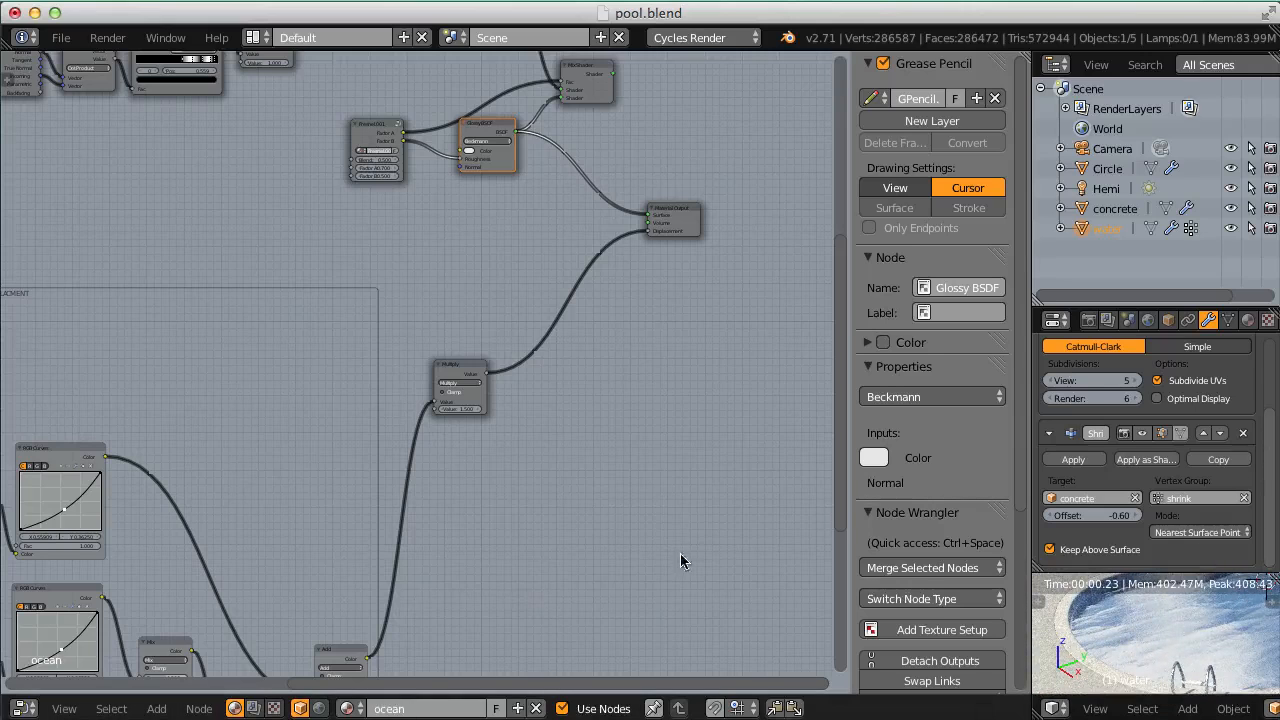
Set the X scale of the displacement frame's Mapping node with the 200° Y rotation to 1 and restart the rendered preview.
middle_click_drag(401, 577, 617, 389)
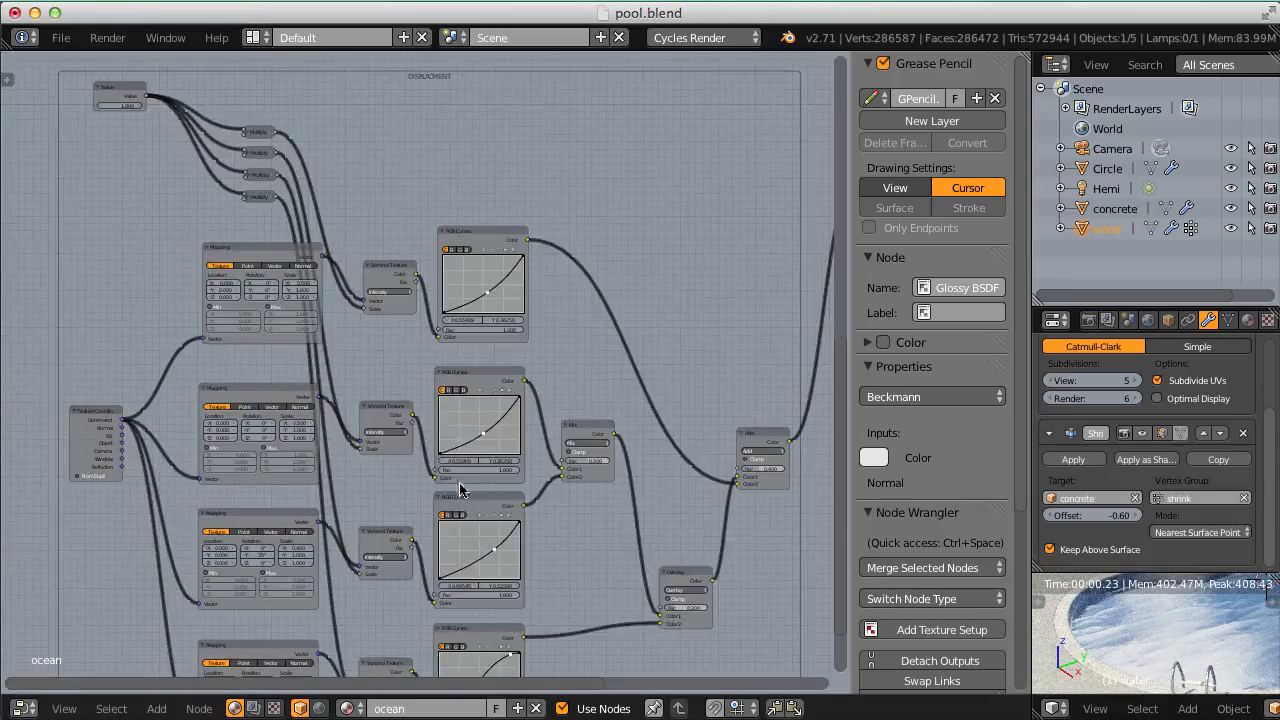
middle_click_drag(460, 490, 534, 168)
scroll(417, 386, "up", 12)
middle_click_drag(283, 373, 412, 463)
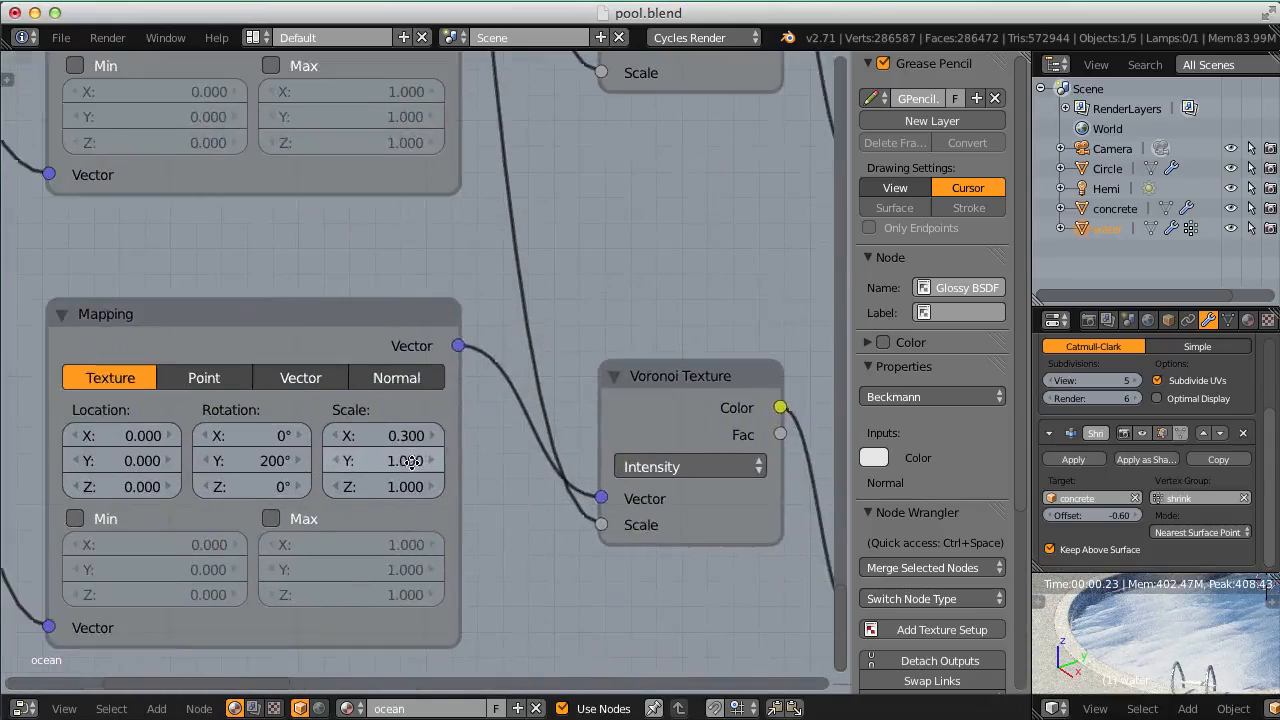
middle_click_drag(418, 415, 440, 429)
scroll(447, 396, "up", 1)
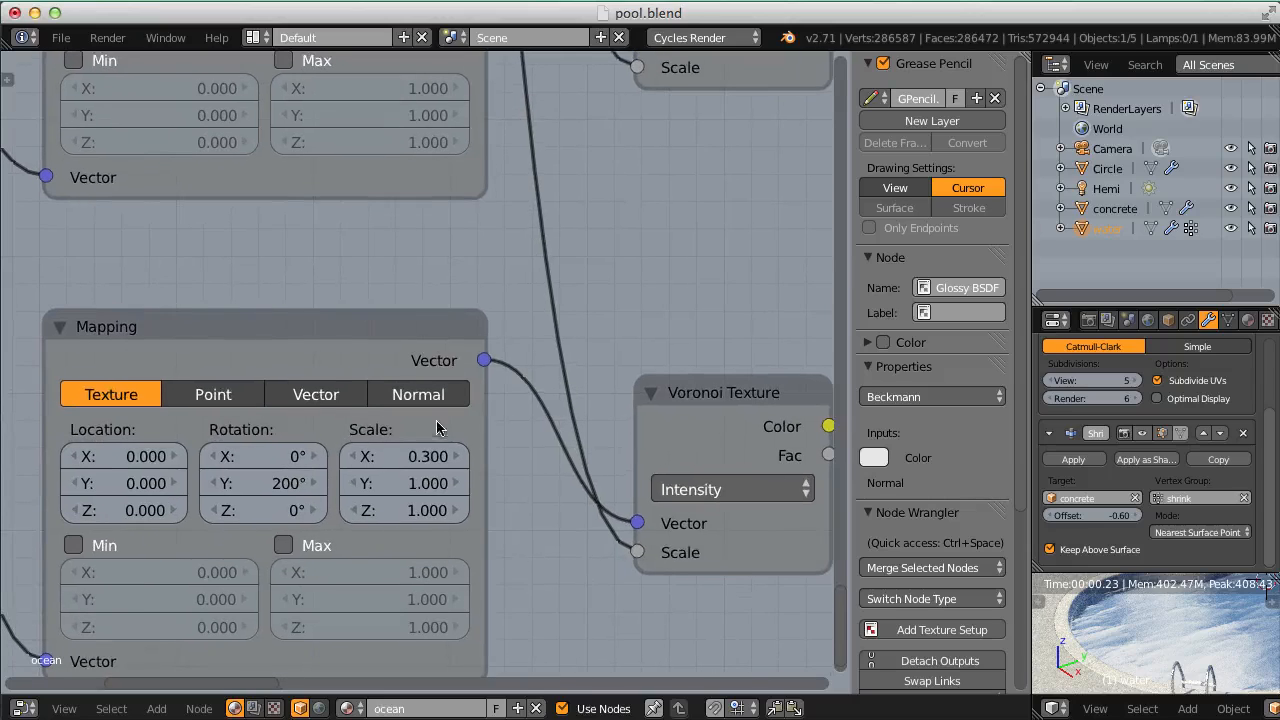
key("Escape")
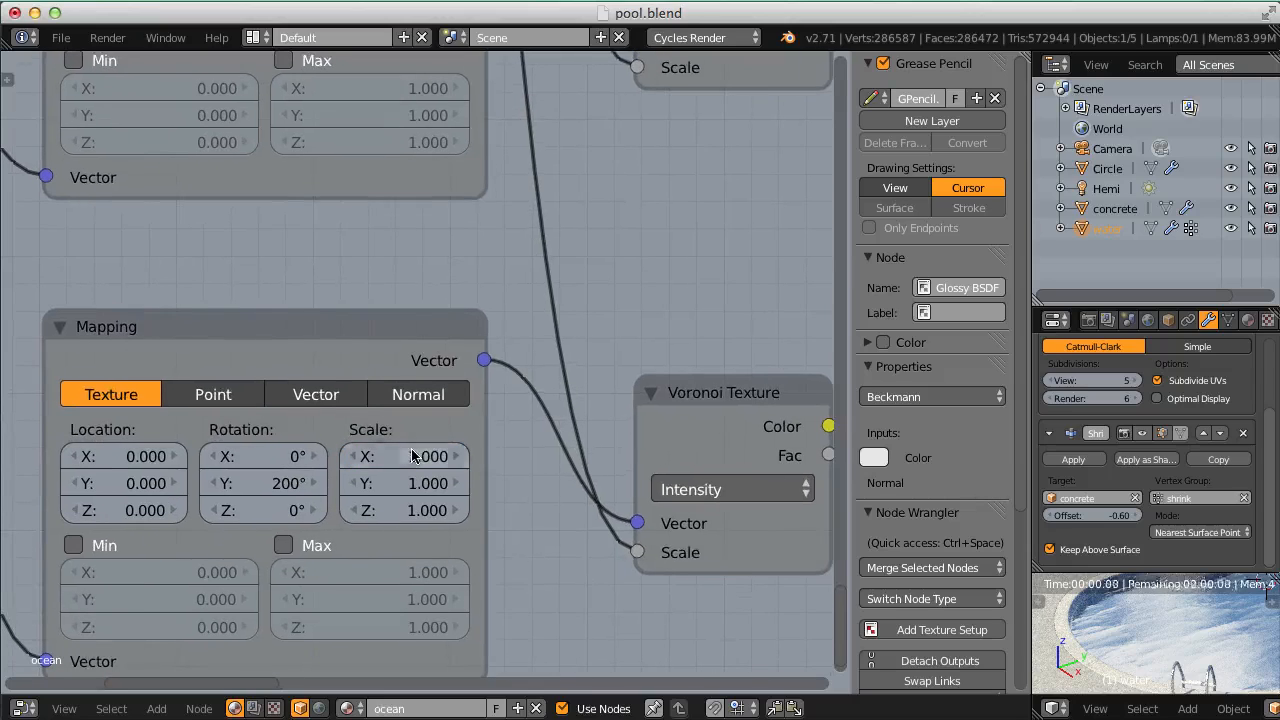
key("shift+z")
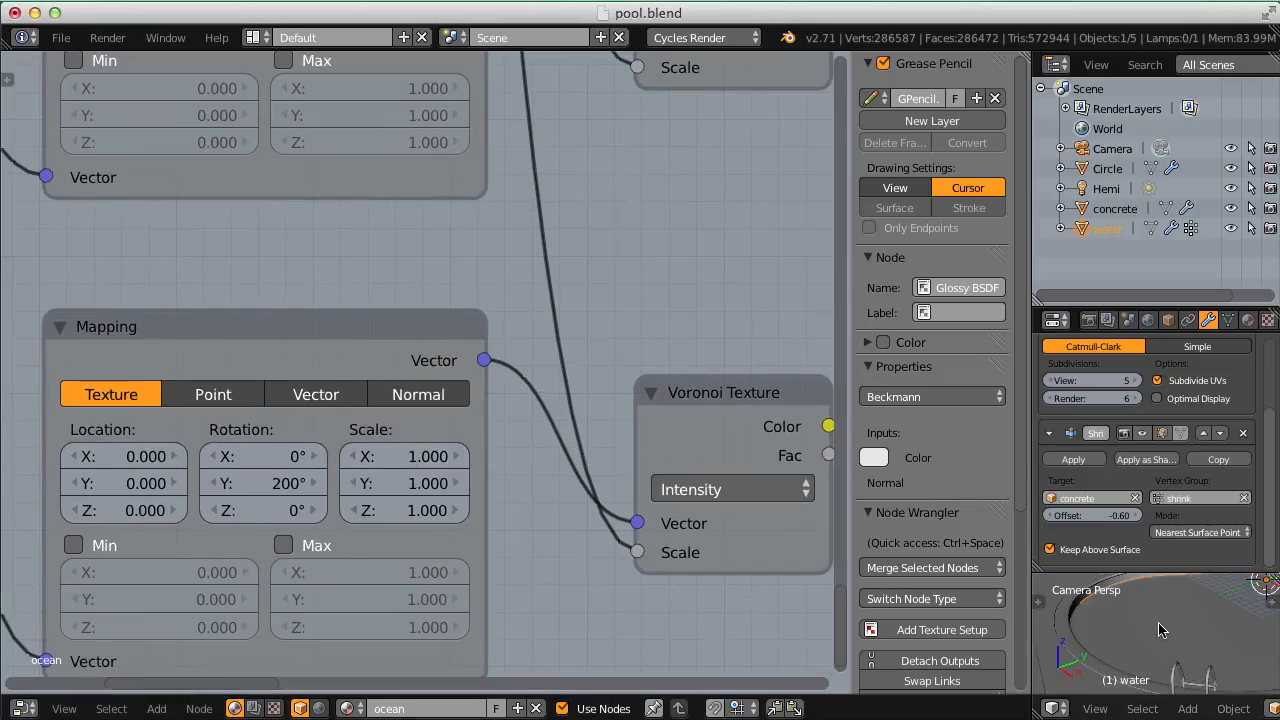
key("shift+z")
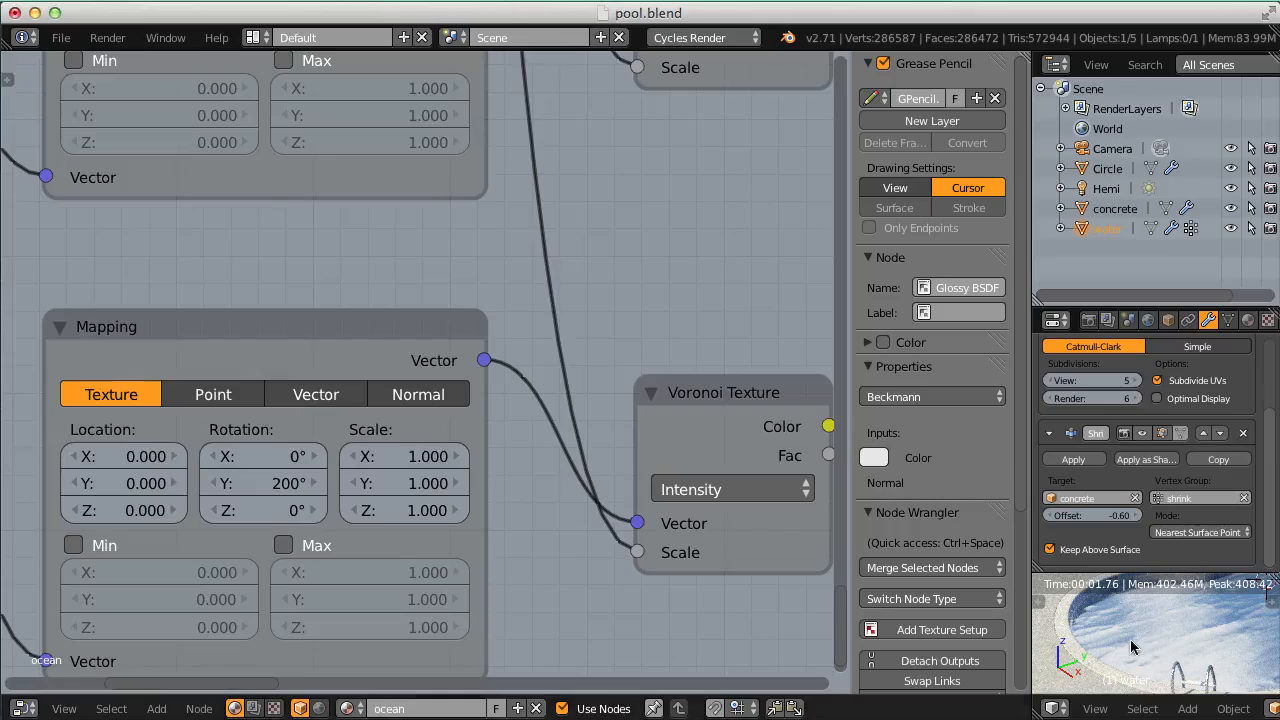
Link the shadow Mix Shader that combines both Transparent BSDFs directly to the Material Output for previewing.
scroll(500, 320, "down", 5)
middle_click_drag(431, 240, 472, 555)
left_click(584, 358)
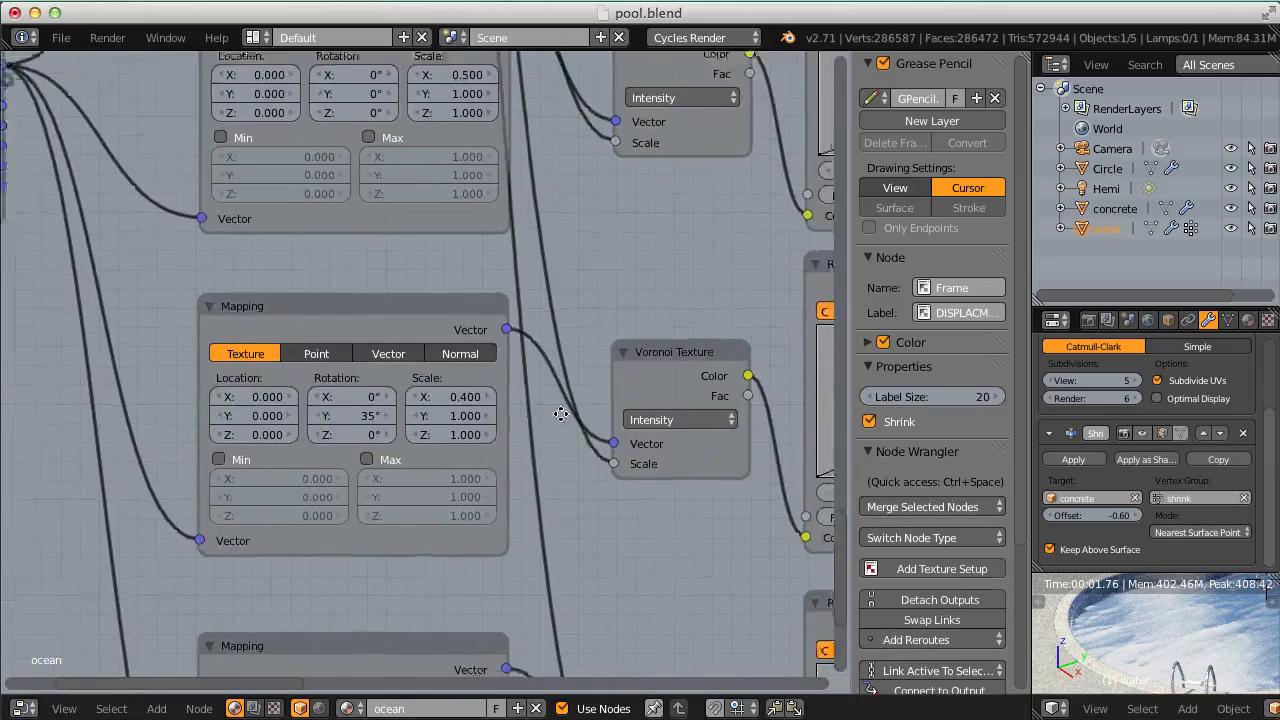
scroll(557, 305, "down", 7)
middle_click_drag(600, 133, 497, 532)
middle_click_drag(492, 303, 458, 524)
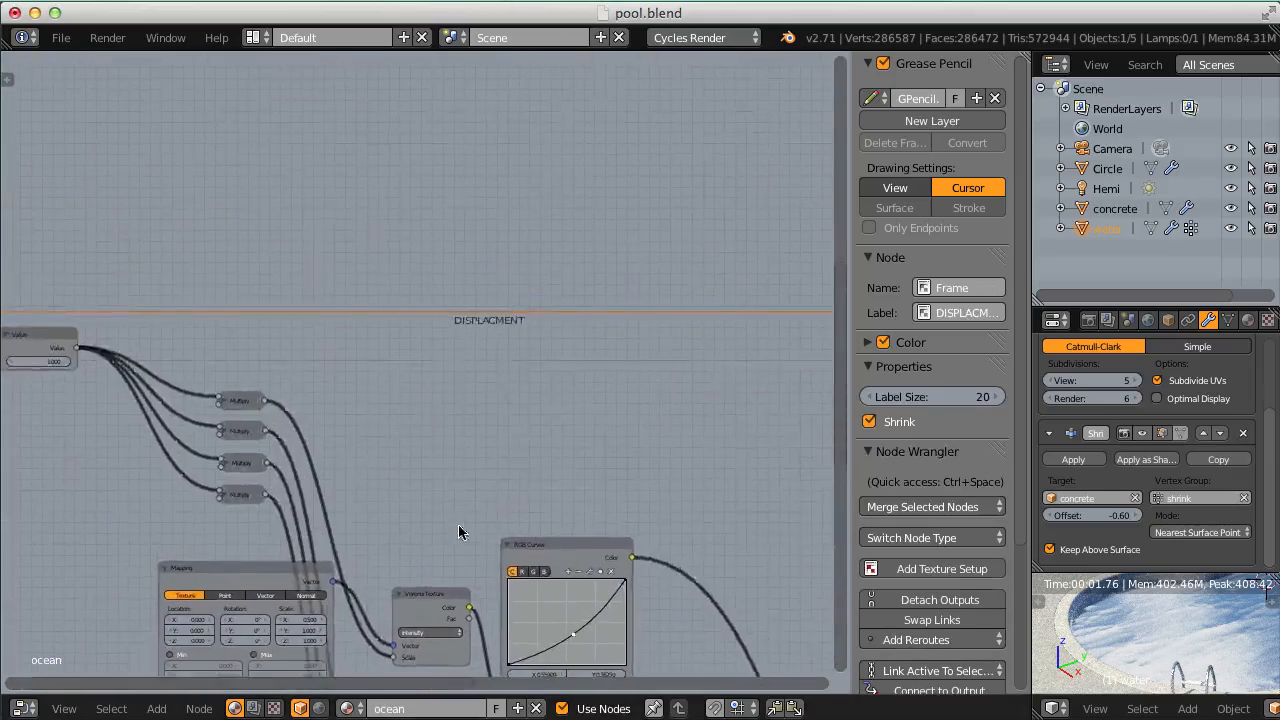
middle_click_drag(475, 140, 455, 354)
middle_click_drag(553, 88, 402, 323)
middle_click_drag(812, 368, 434, 378)
scroll(434, 378, "up", 1)
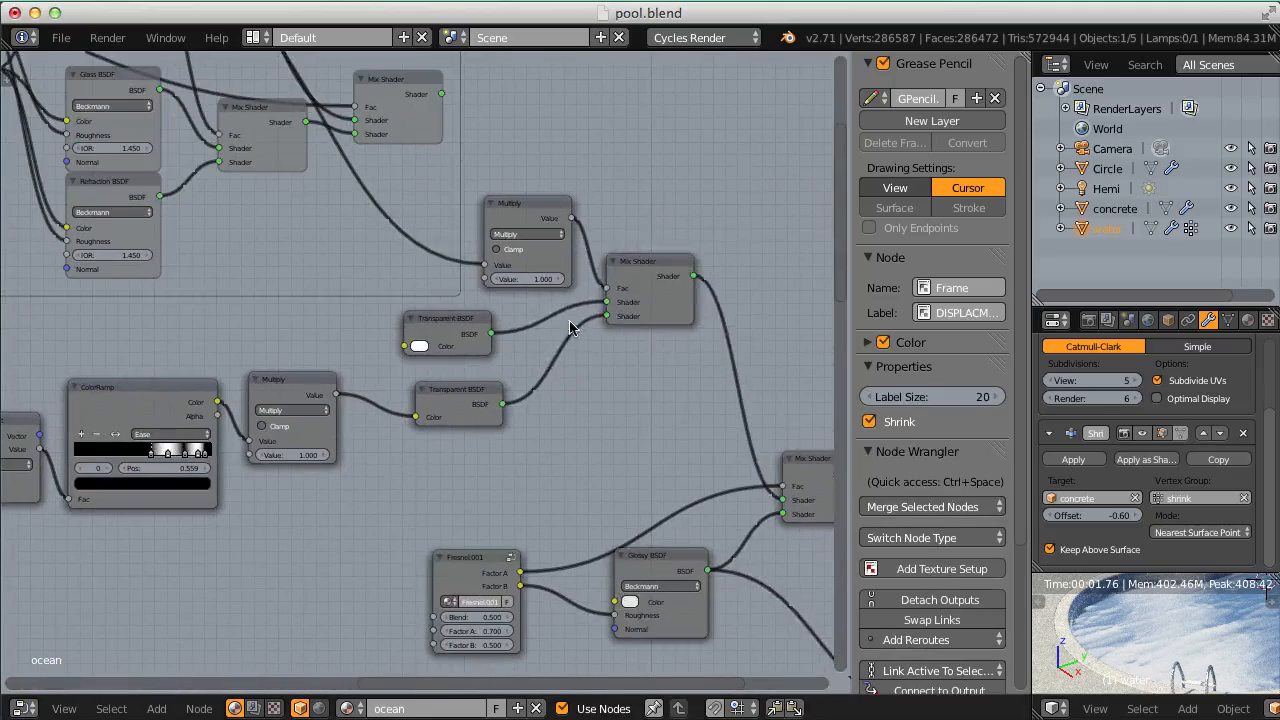
left_click(650, 275)
scroll(1202, 628, "up", 4)
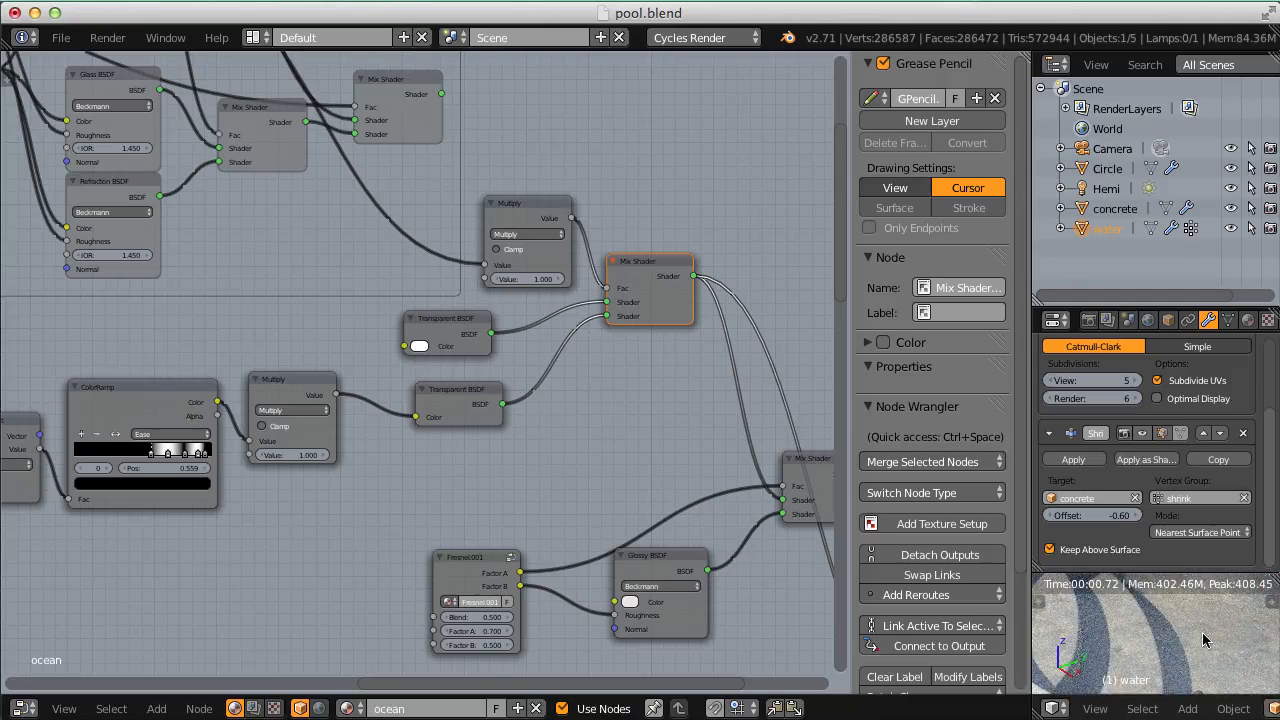
Compare the rendered water shadows with the caustics in the reference photo pool_02.jpg, then return to Blender.
middle_click_drag(1203, 634, 1167, 650, "shift")
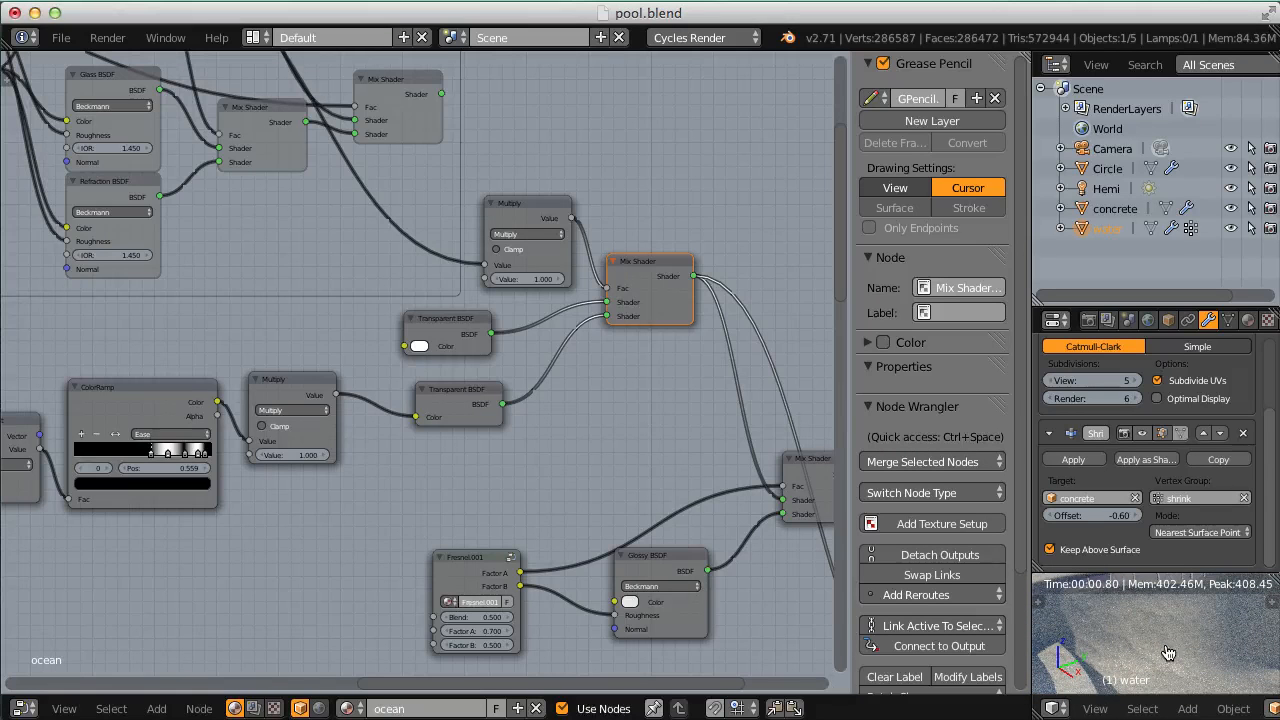
key("super+Tab")
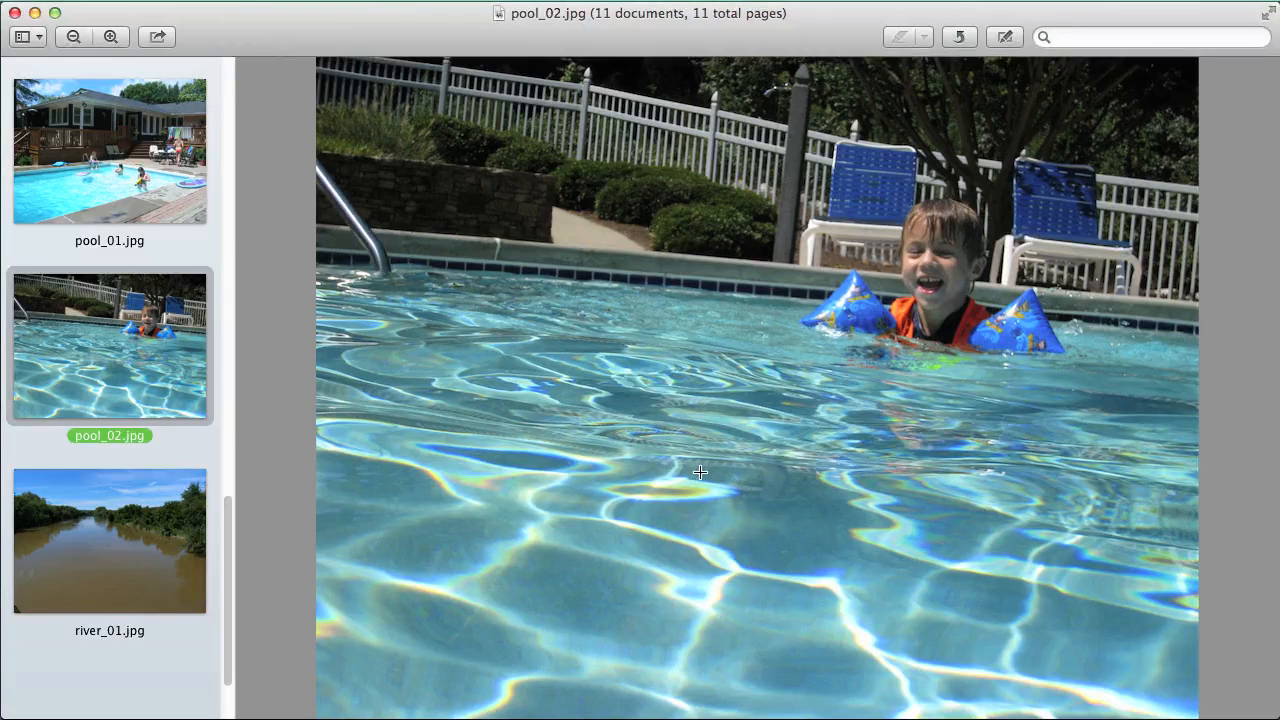
key("super+Tab")
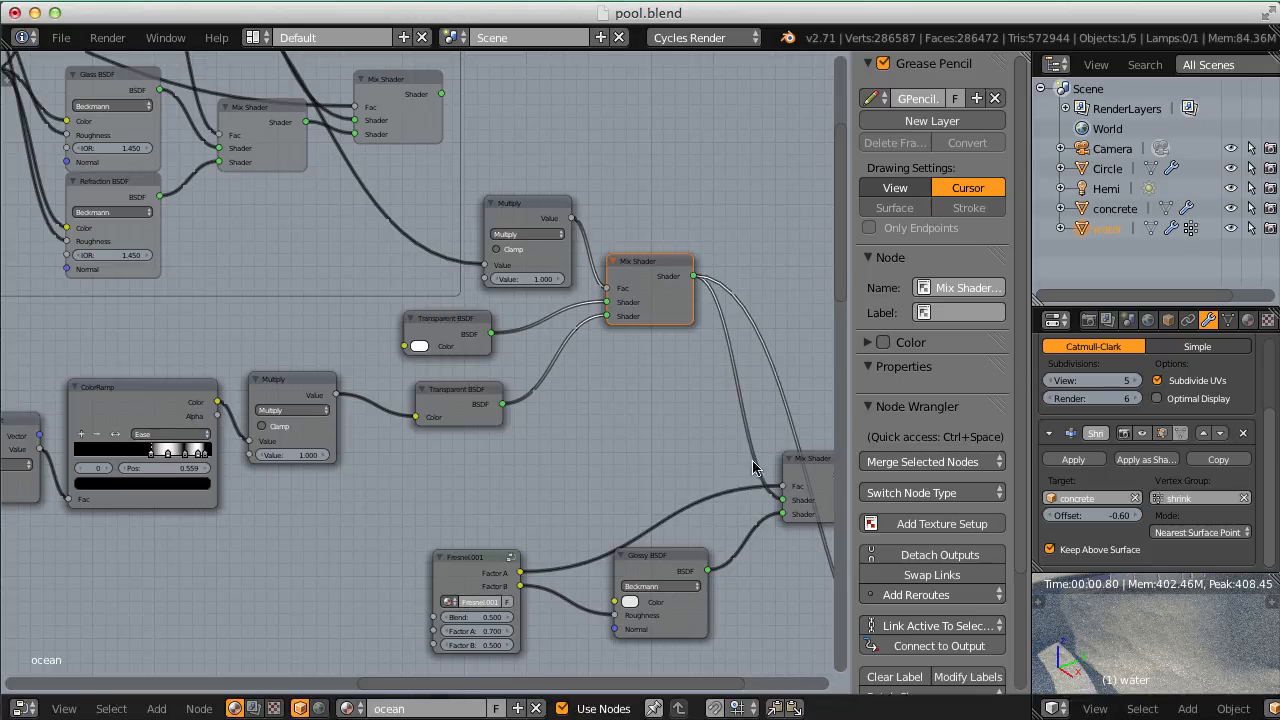
Delete the last black stop and the second white stop from the shadow ColorRamp.
middle_click_drag(398, 534, 728, 512)
scroll(511, 516, "up", 15)
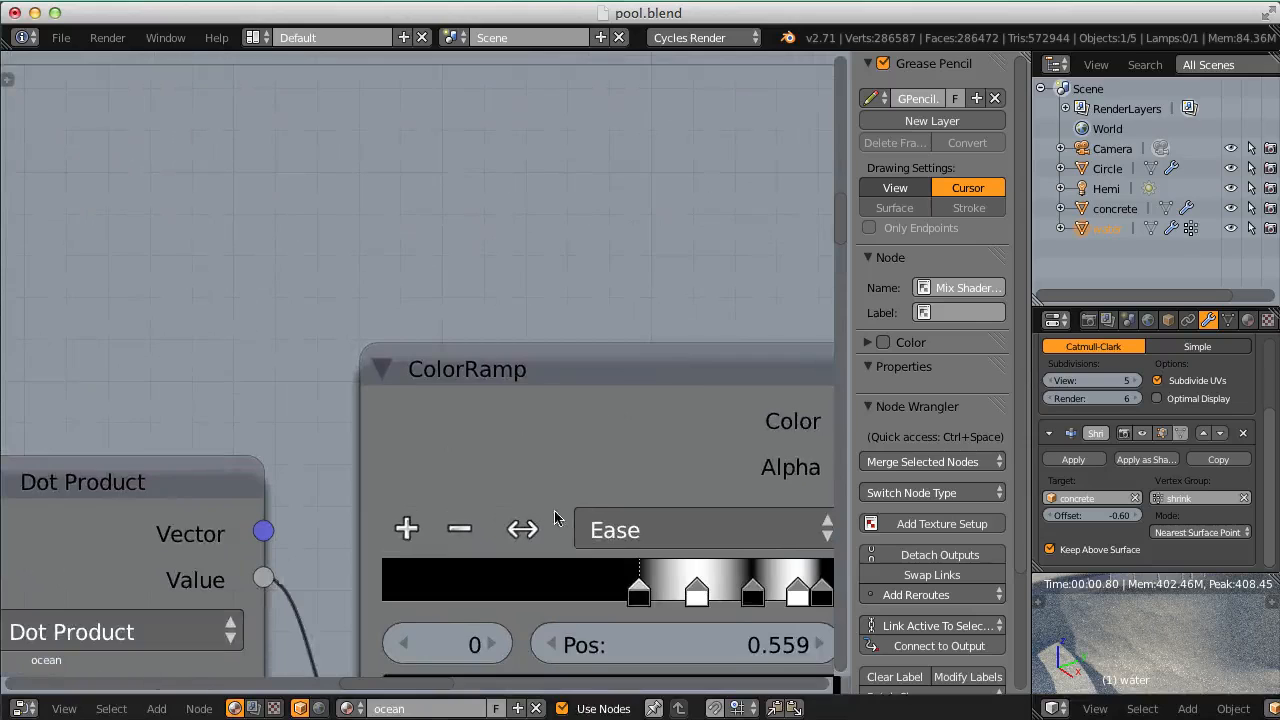
scroll(555, 518, "down", 2)
middle_click_drag(597, 466, 429, 374)
scroll(440, 372, "up", 2)
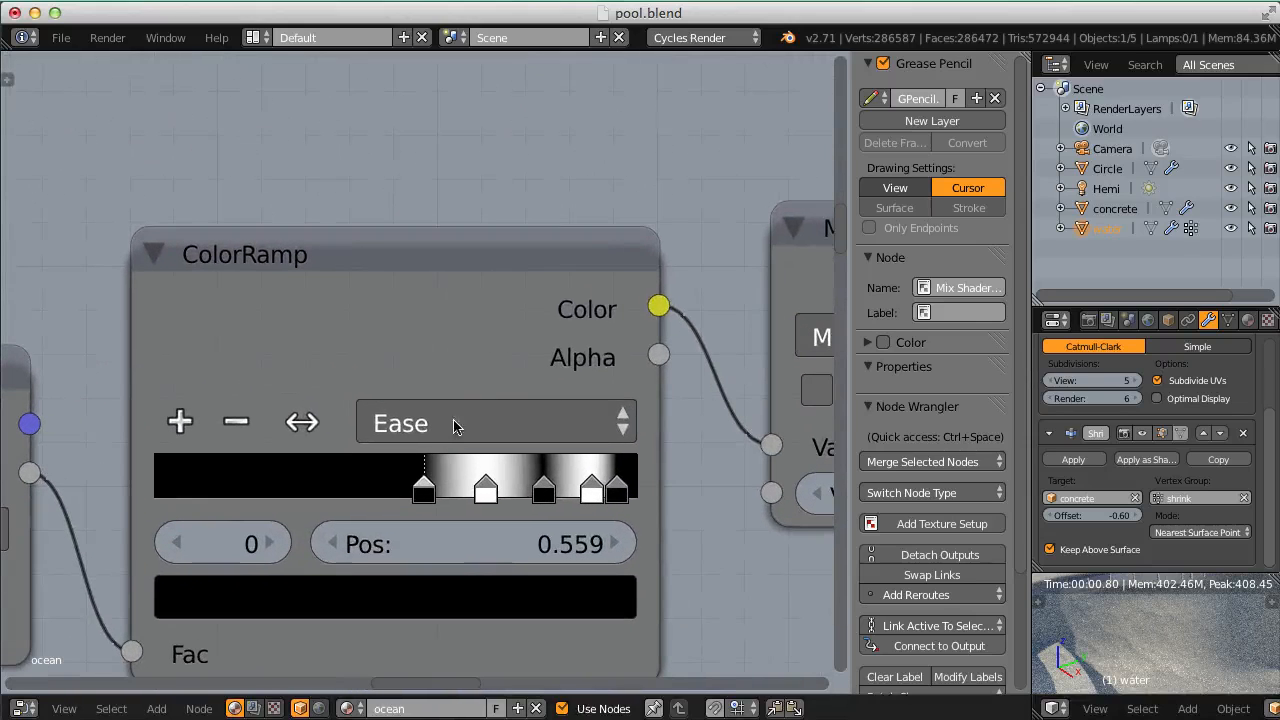
left_click(608, 490)
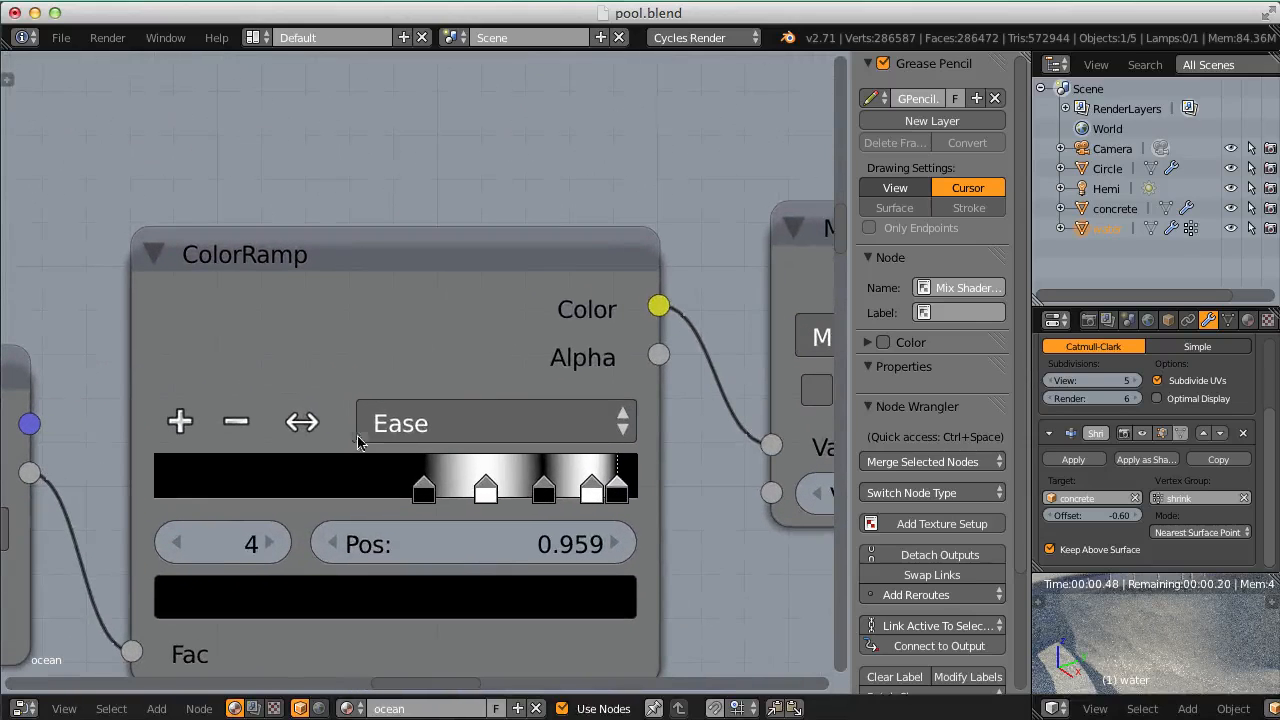
left_click(240, 422)
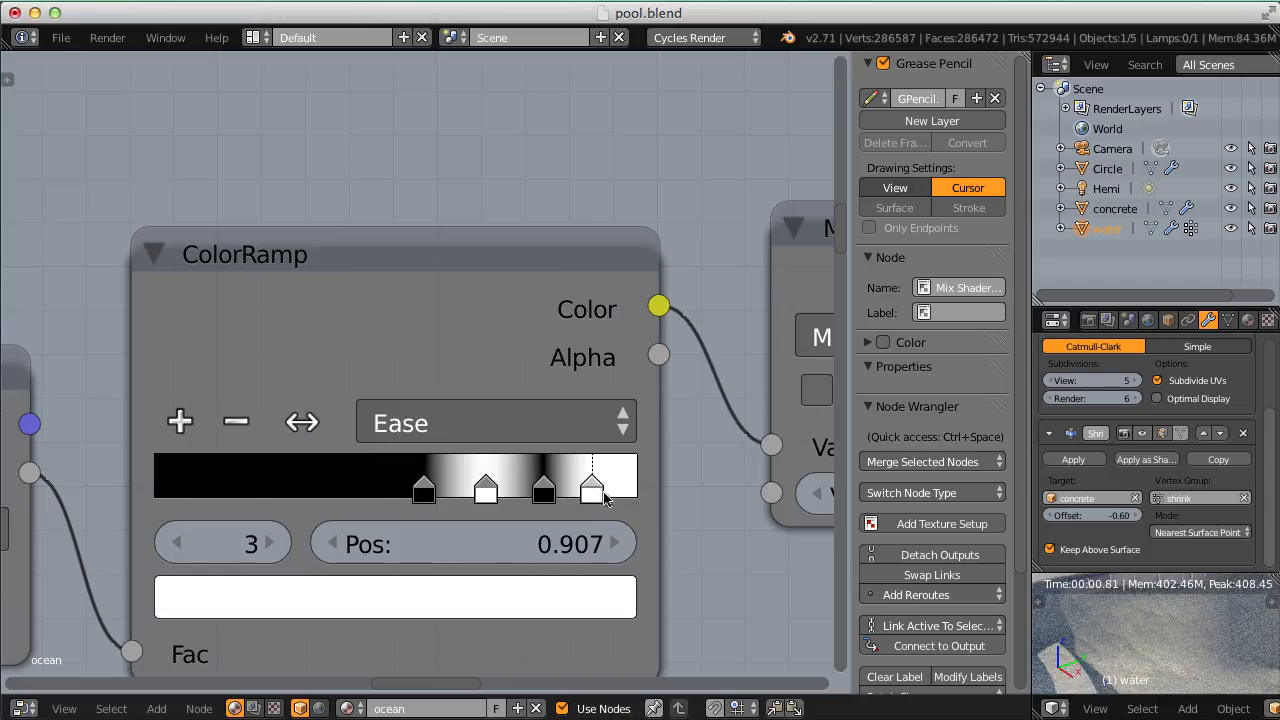
left_click(604, 498)
left_click(224, 424)
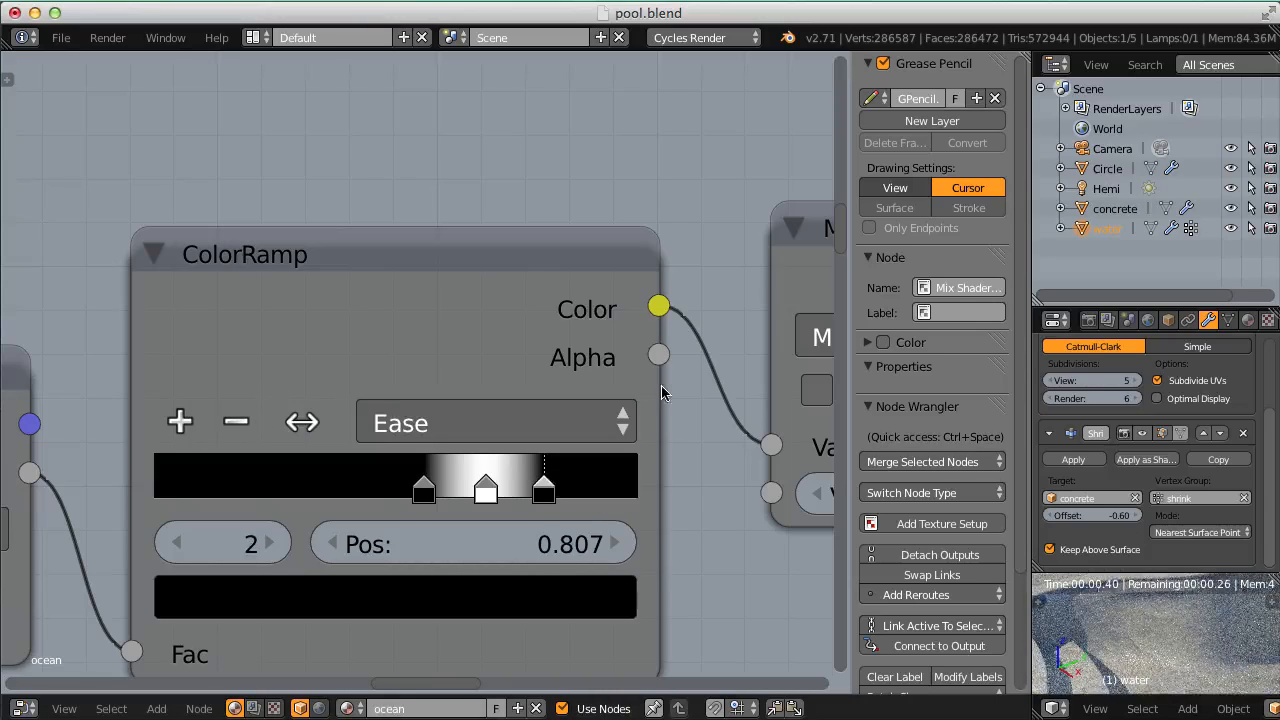
Try the ColorRamp's first black stop at 0.445, the white stop at 0.536 and the last black stop at 0.880.
middle_click_drag(561, 438, 536, 444)
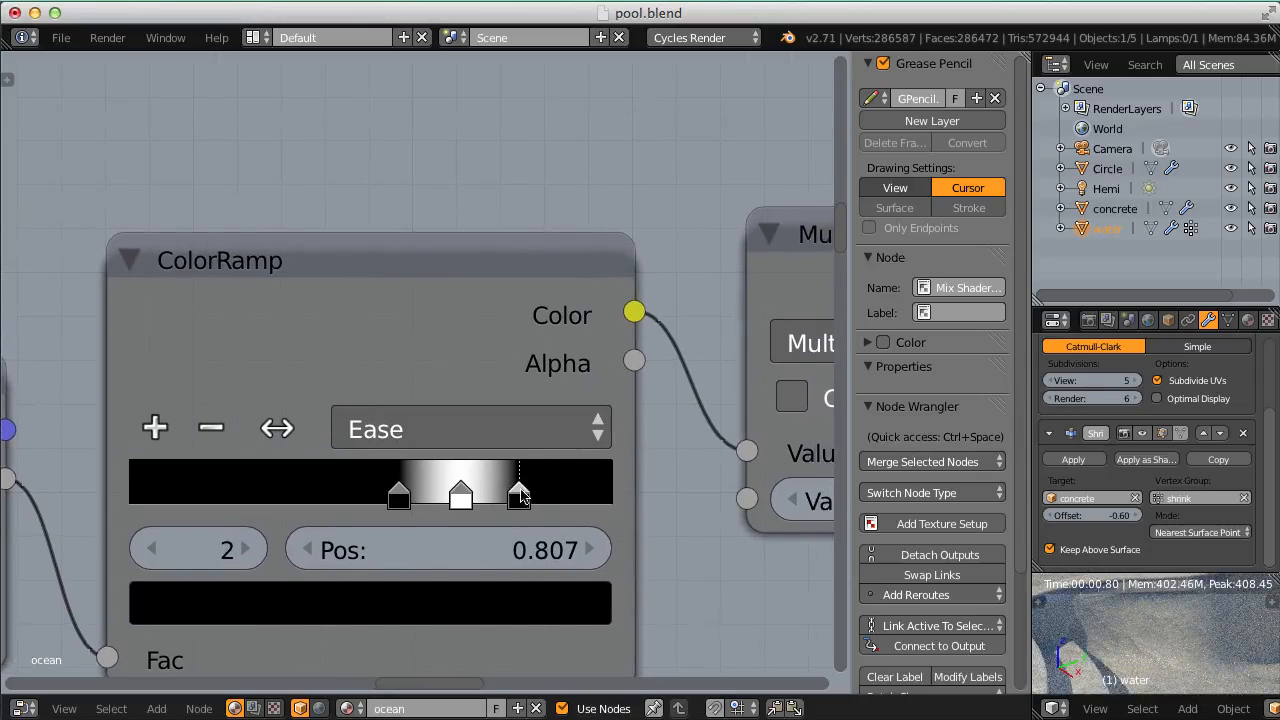
left_click_drag(522, 494, 609, 493)
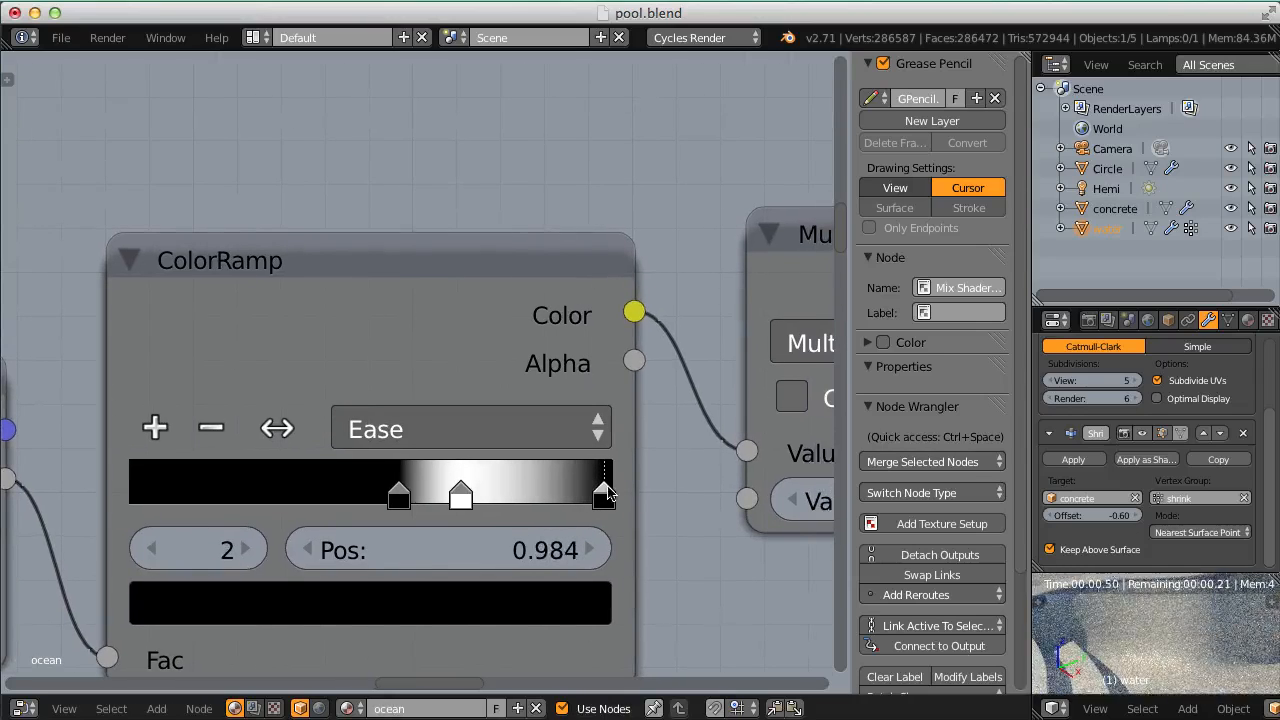
left_click_drag(398, 500, 343, 500)
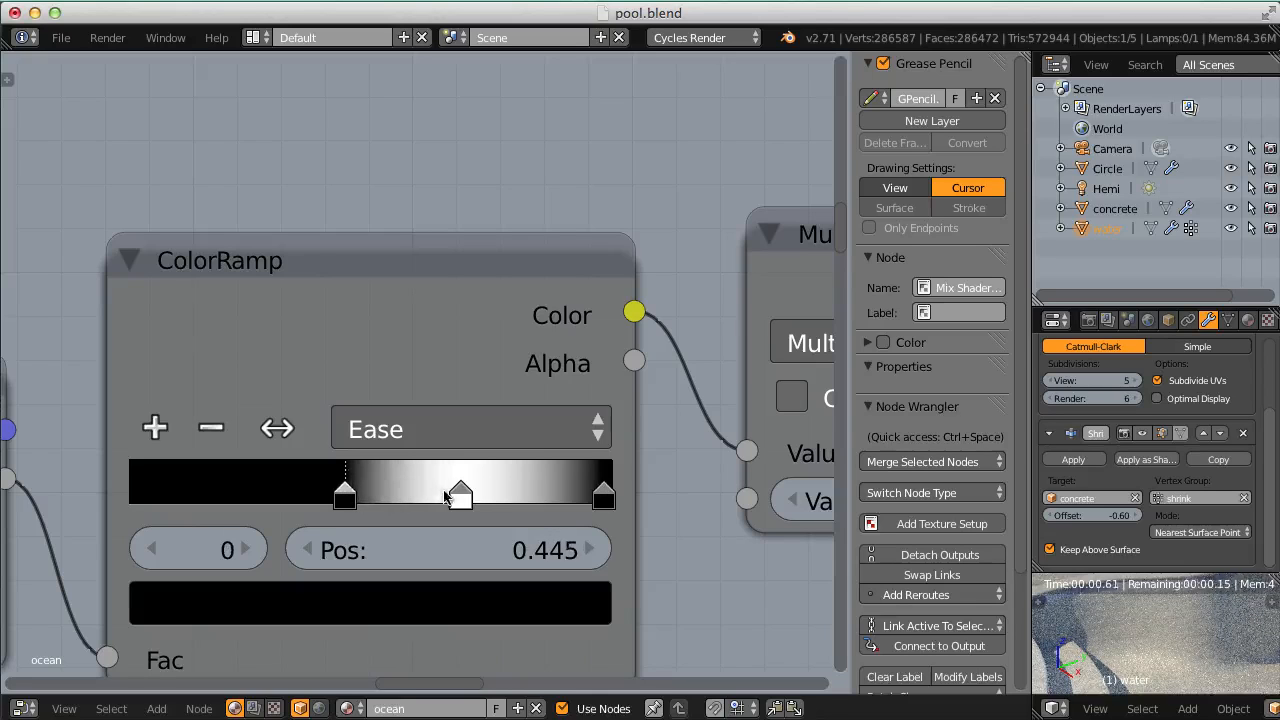
left_click_drag(446, 497, 387, 497)
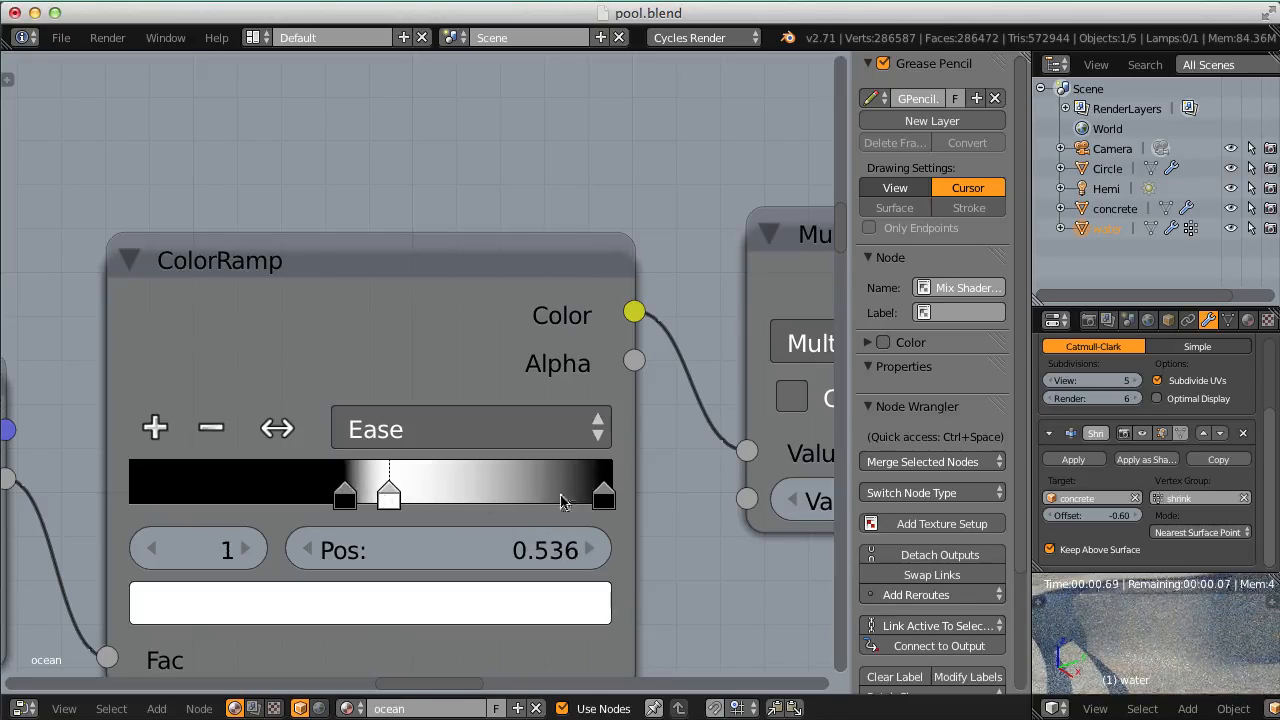
mouse_move(562, 502)
left_mouse_down()
mouse_move(441, 497)
mouse_move(552, 505)
left_mouse_up()
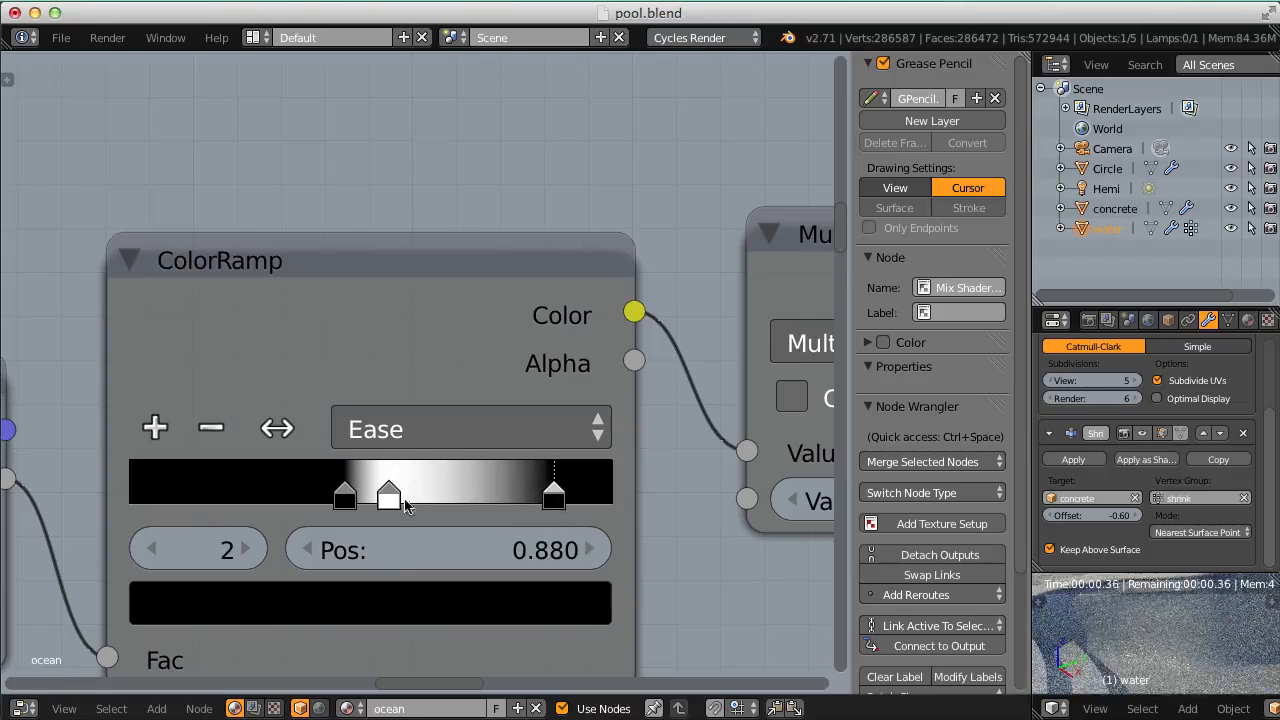
Widen the ColorRamp's white band with the last black stop at 0.998, and place the white stop at 0.786.
left_click_drag(403, 503, 614, 500)
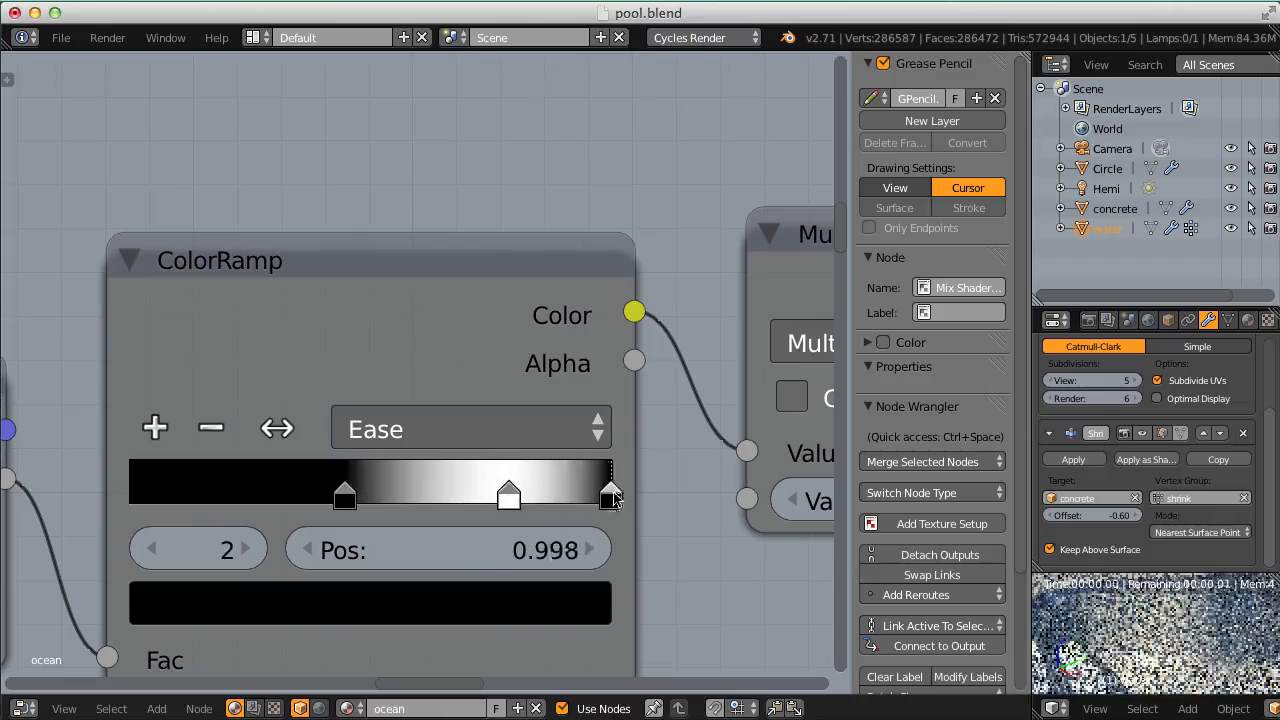
left_click_drag(520, 507, 597, 505)
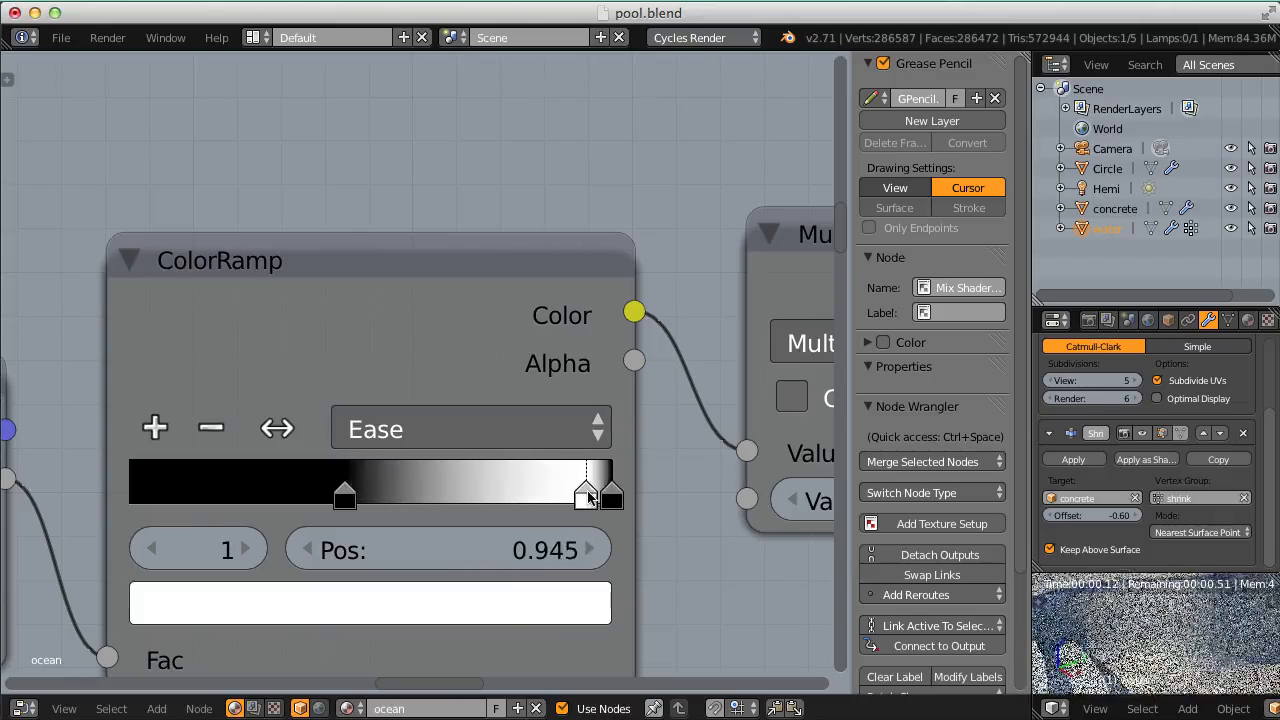
left_click_drag(345, 500, 403, 500)
left_click_drag(586, 497, 509, 500)
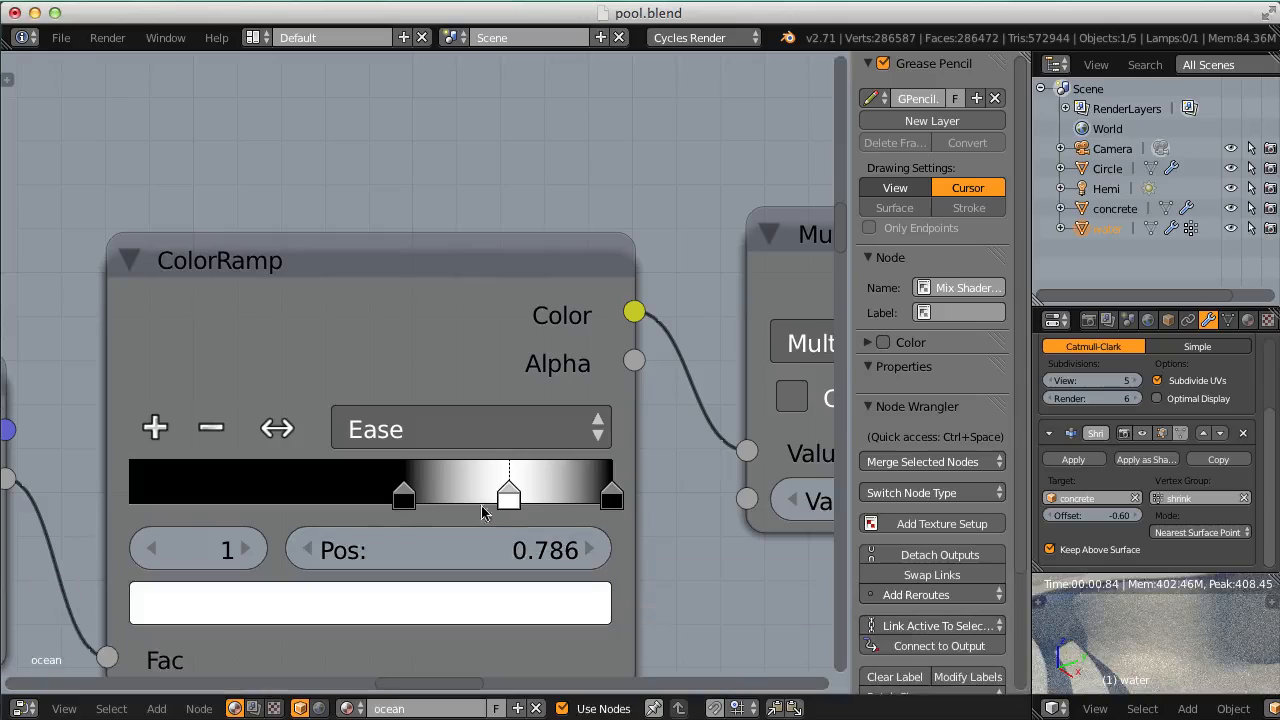
Move the ColorRamp's first black stop to 0.727 and the last to 0.914, checking the water in the rendered preview.
left_click_drag(404, 497, 480, 502)
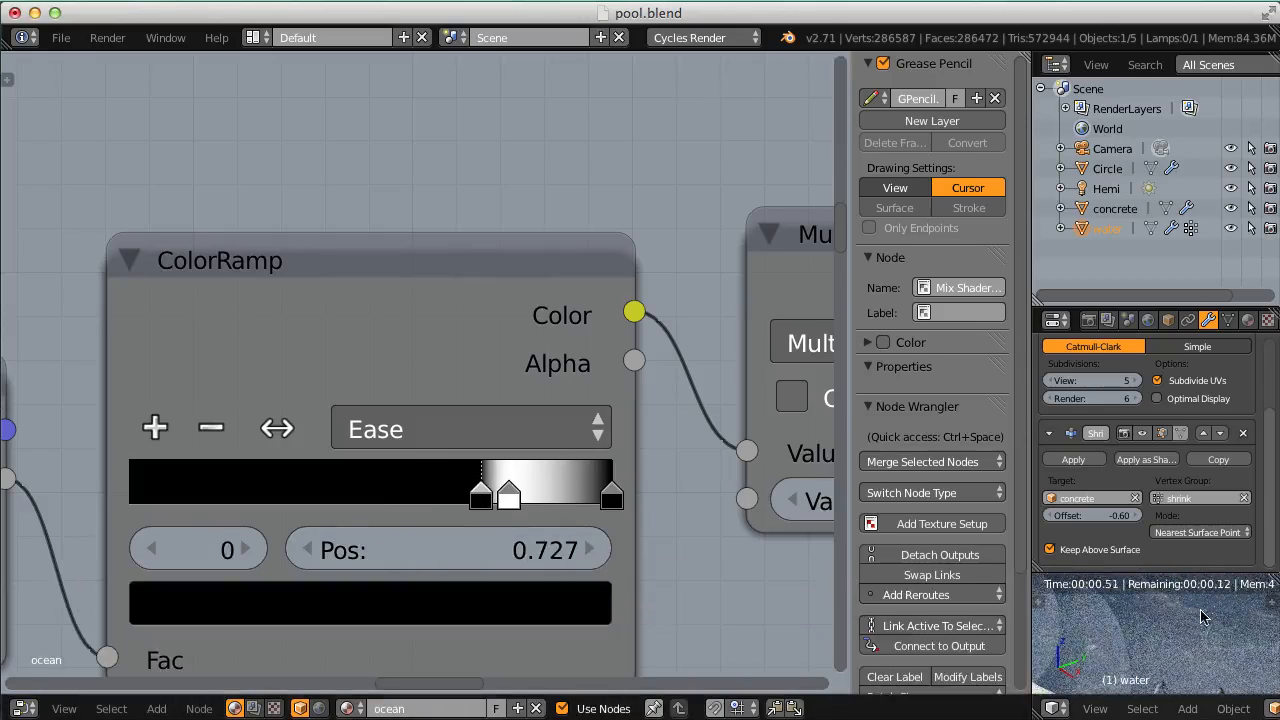
middle_click_drag(1207, 652, 1131, 660)
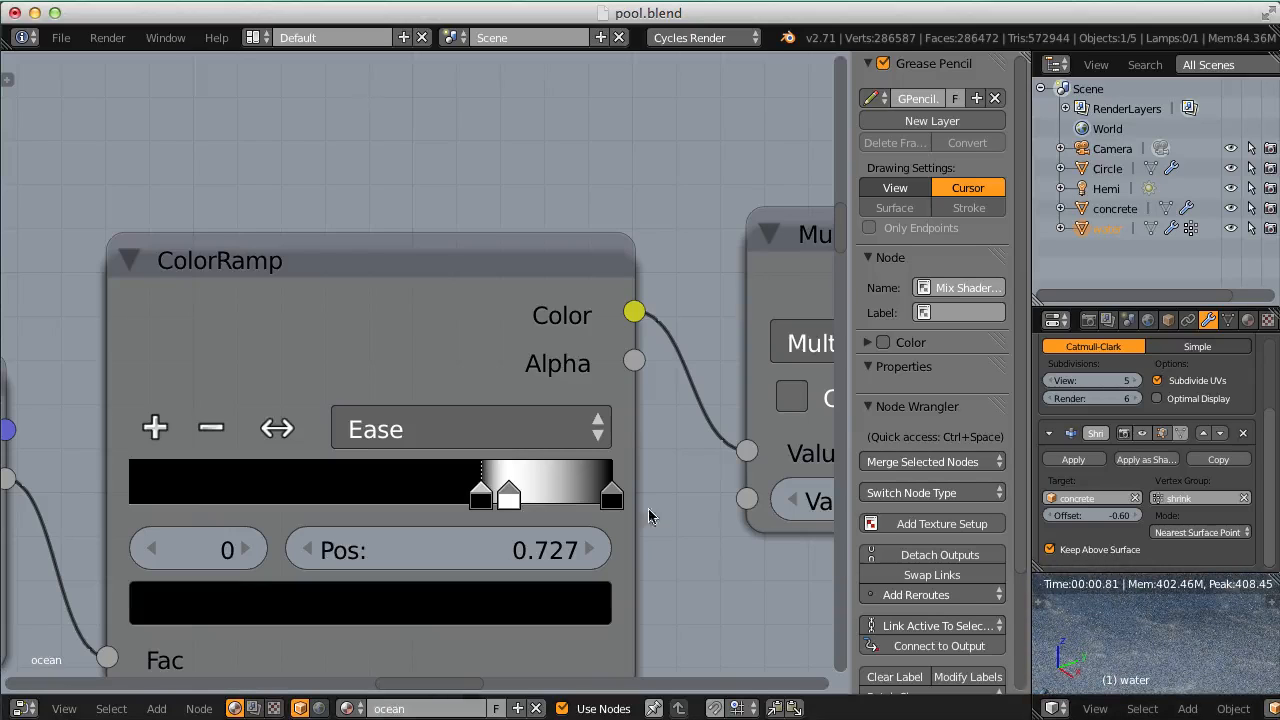
left_click_drag(610, 500, 570, 500)
middle_click_drag(1247, 653, 1248, 664)
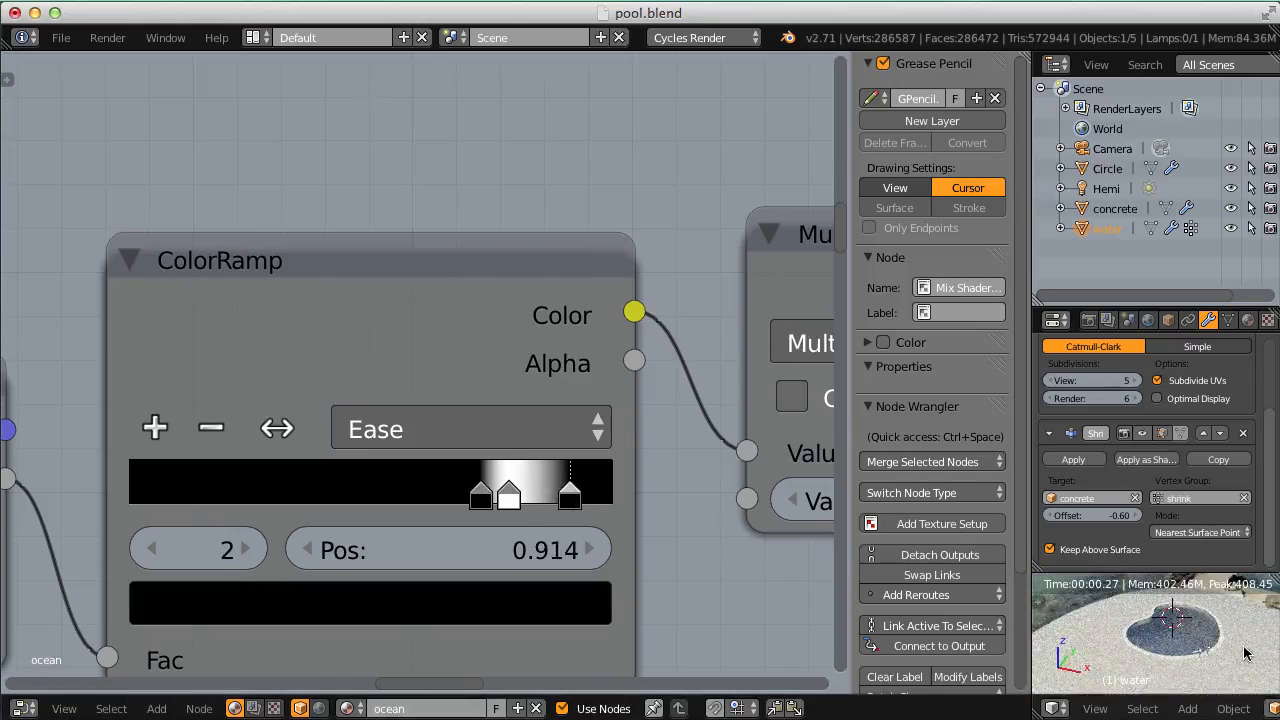
scroll(1229, 636, "up", 6)
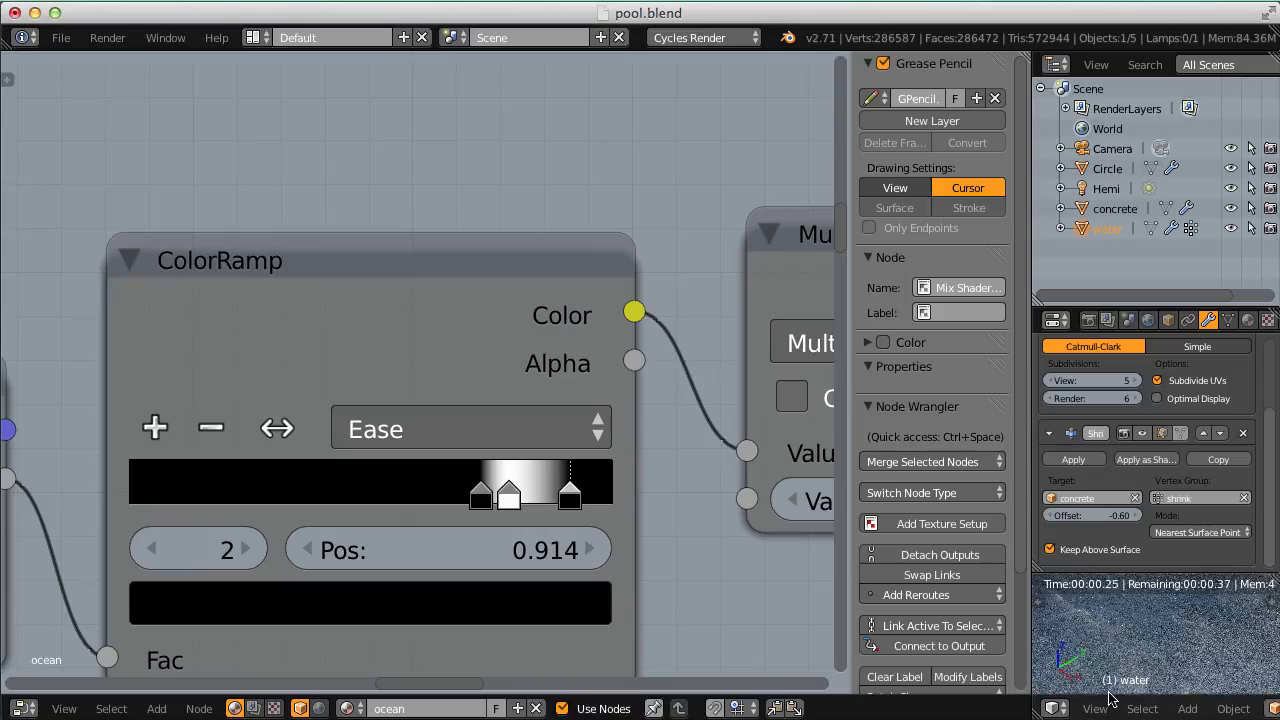
Set the second value of the Multiply node after the shadow ColorRamp to 2.
scroll(571, 483, "down", 2)
middle_click_drag(571, 483, 473, 475)
scroll(571, 478, "down", 3)
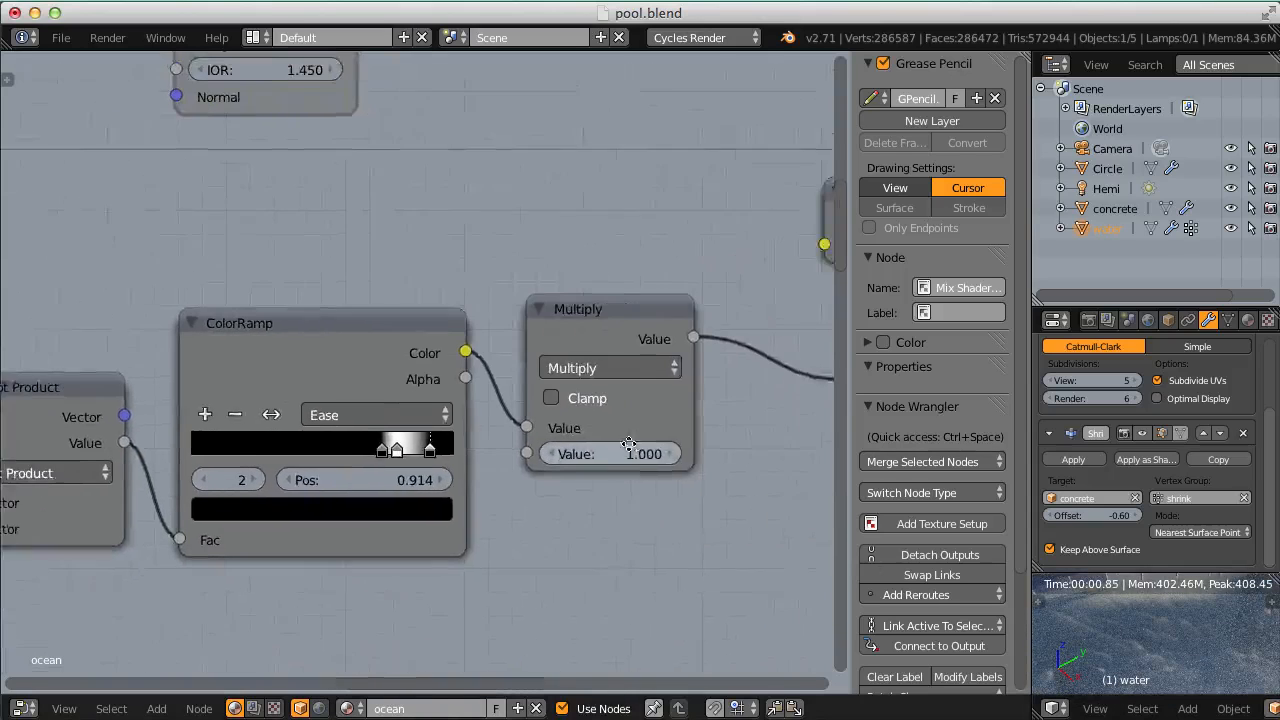
middle_click_drag(641, 449, 497, 468)
scroll(481, 463, "down", 1)
scroll(490, 418, "up", 1)
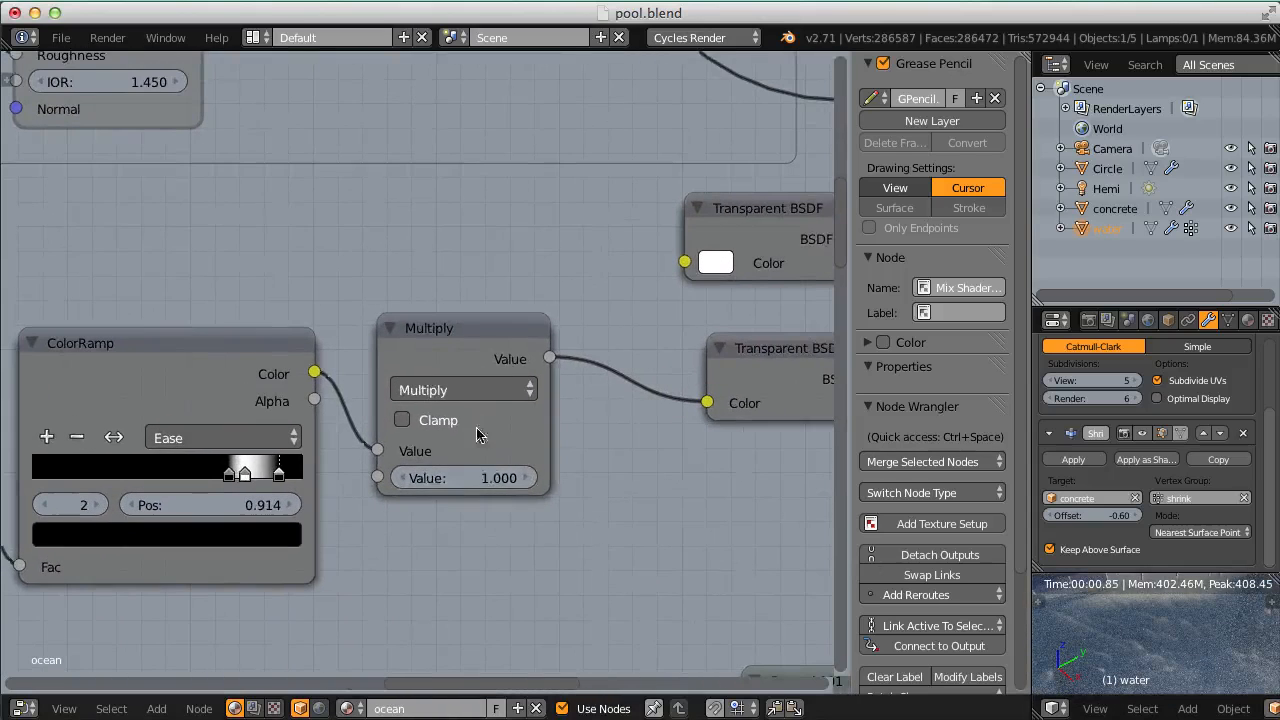
left_click(465, 477)
type("2")
key("Return")
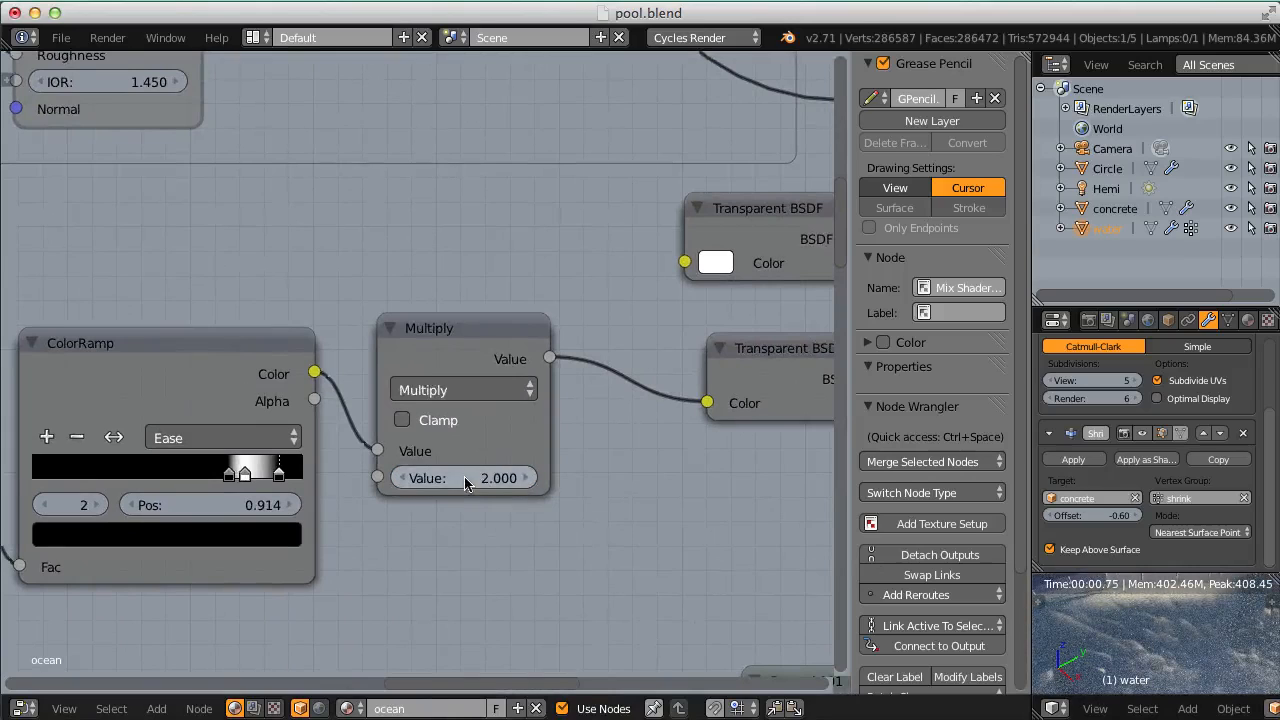
Link the refraction frame's final Mix Shader to the first Shader input of the shadow Mix Shader, replacing the white Transparent BSDF.
scroll(1205, 597, "down", 8)
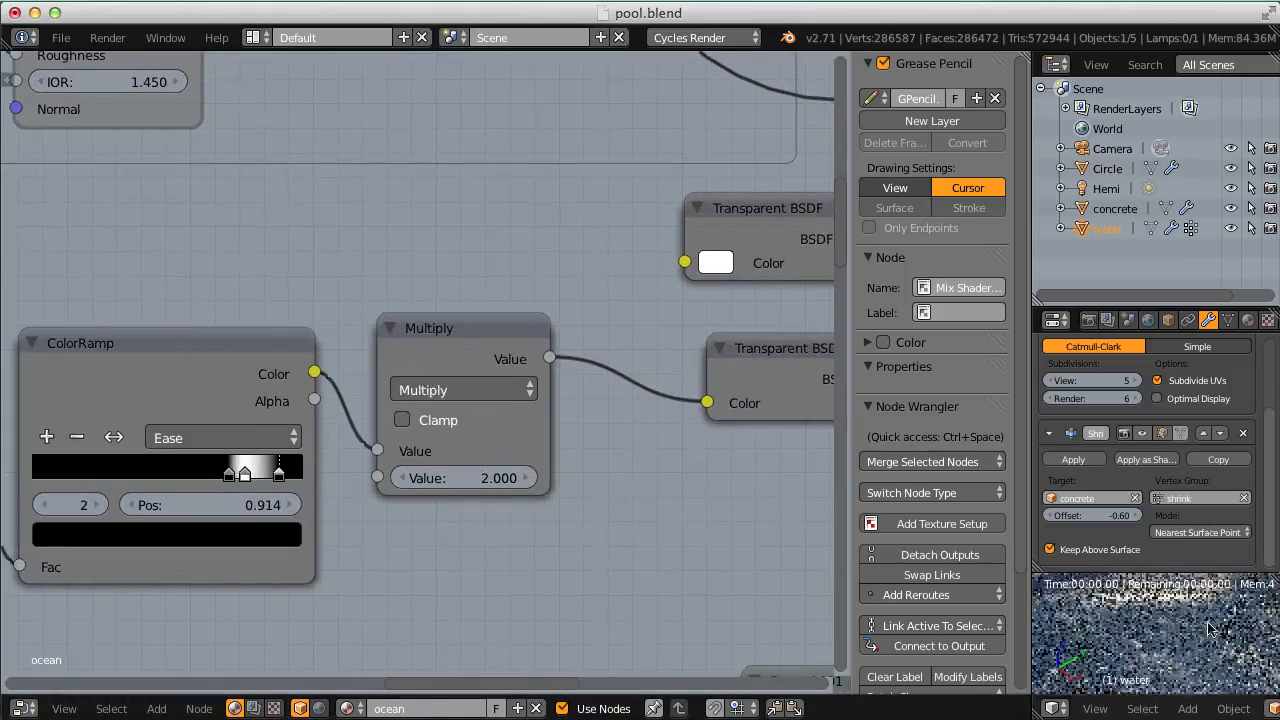
scroll(1205, 597, "up", 3)
middle_click_drag(755, 390, 589, 423)
scroll(588, 422, "down", 5)
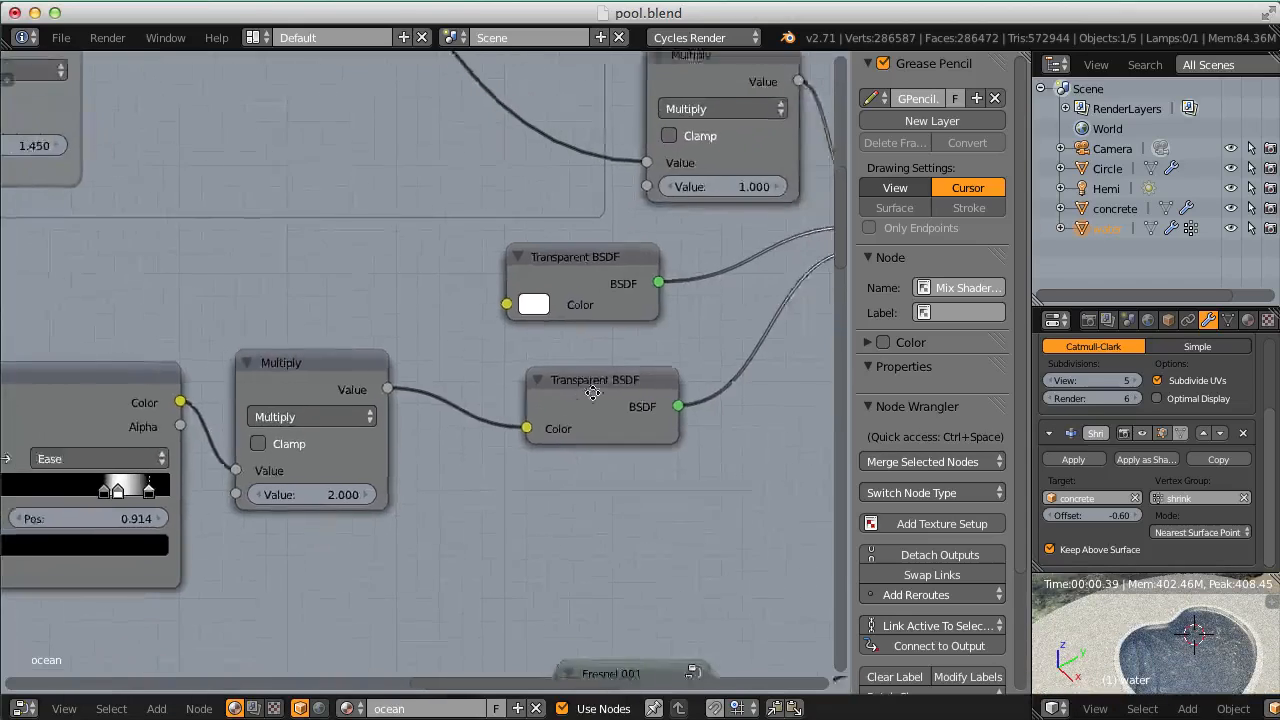
middle_click_drag(738, 254, 551, 350)
middle_click_drag(628, 251, 532, 343)
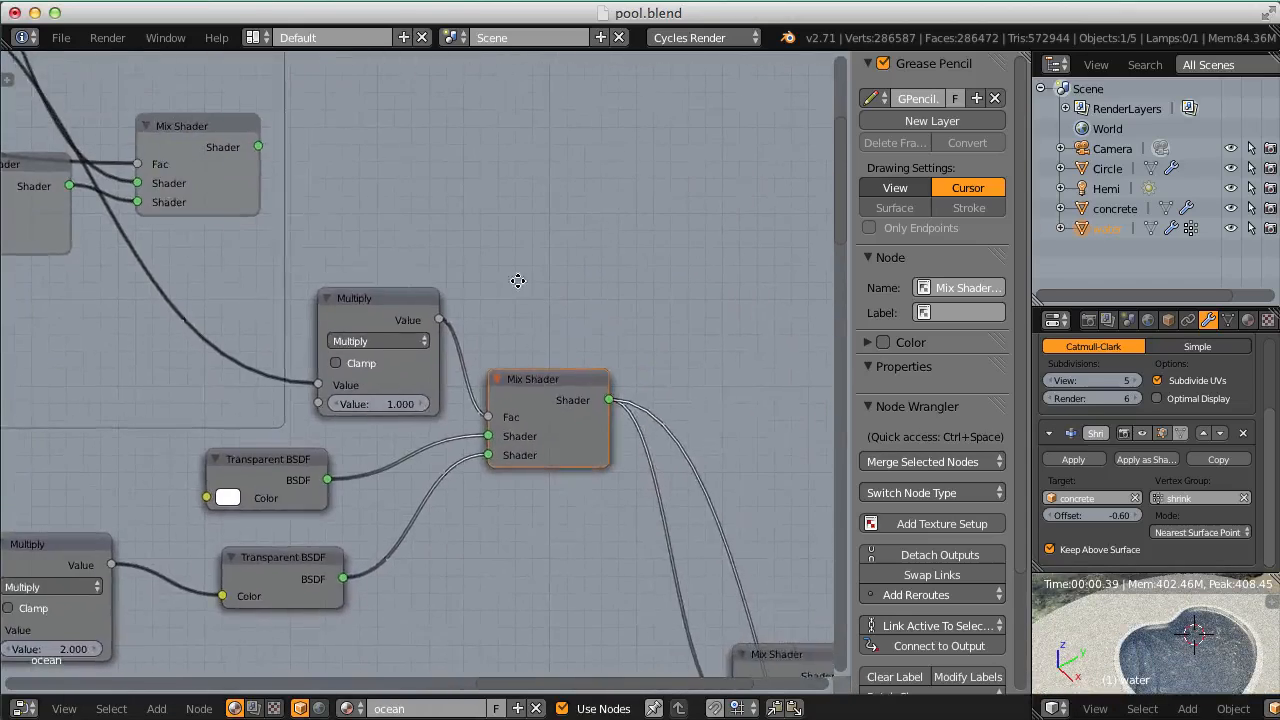
middle_click_drag(517, 281, 596, 348)
left_click_drag(337, 215, 565, 504)
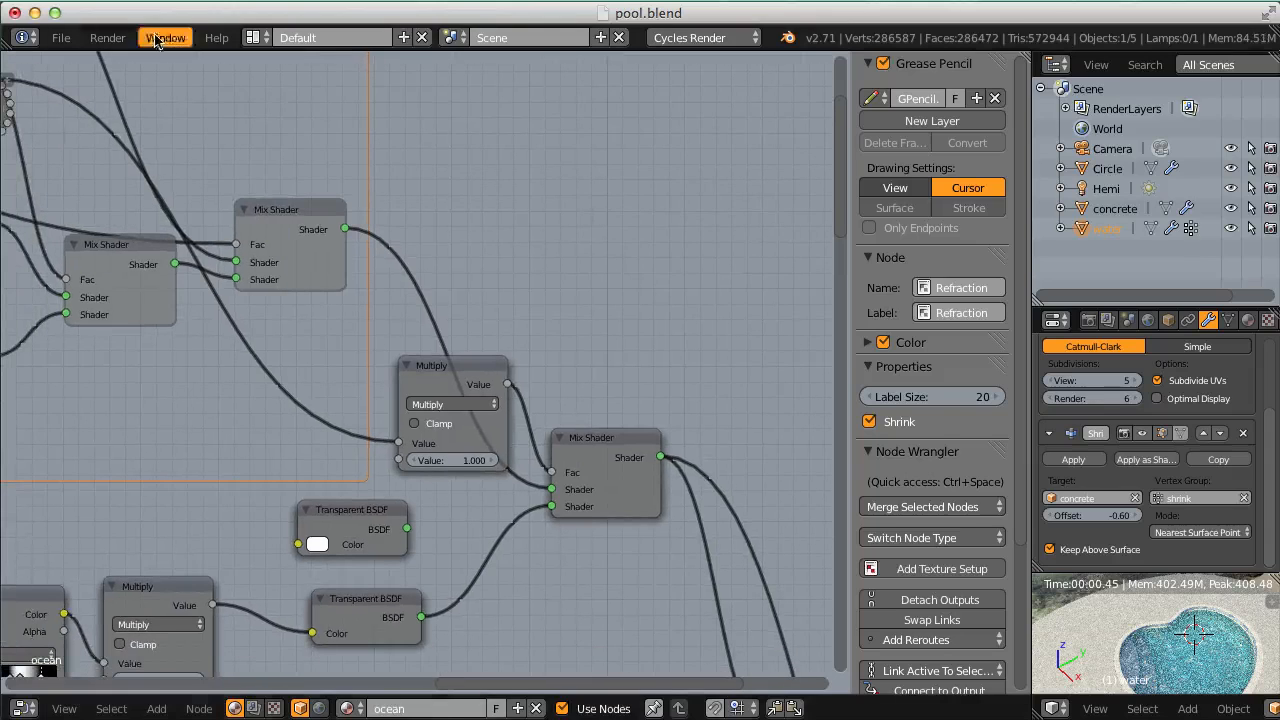
Render the pool scene for a close look at the caustics and set the render result to Slot 7.
left_click(107, 37)
left_click(120, 50)
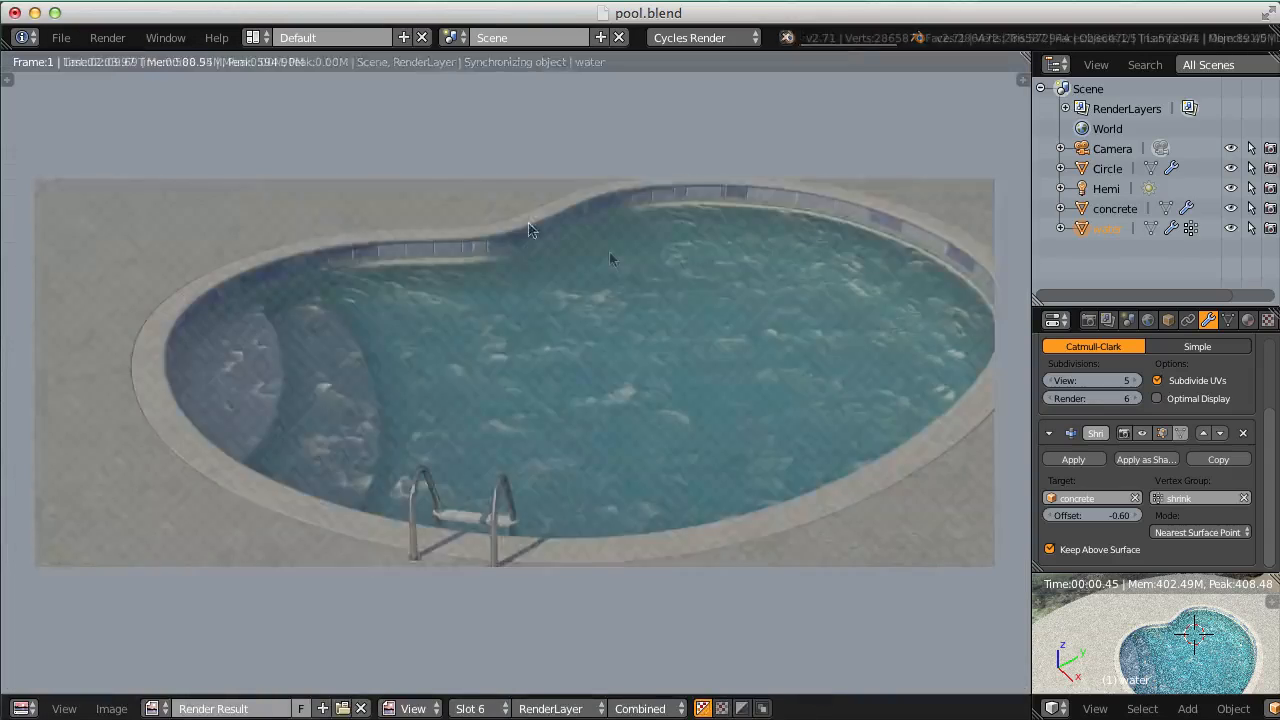
scroll(599, 251, "up", 4)
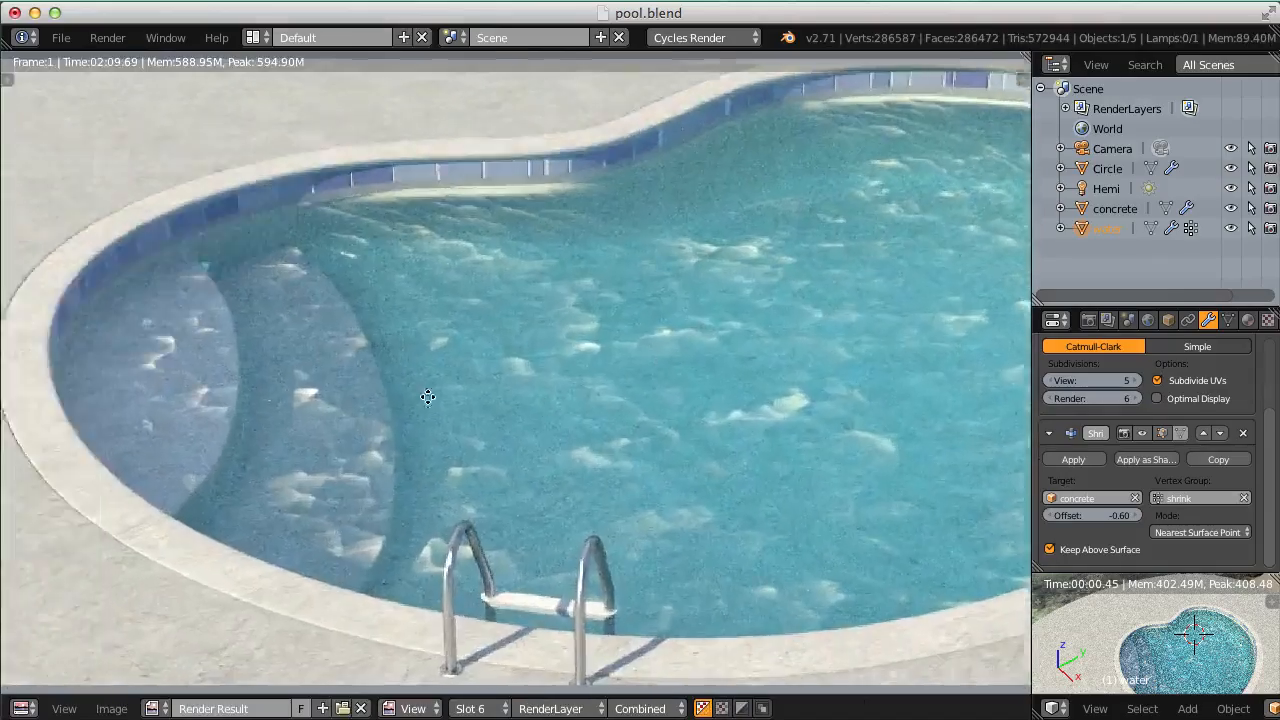
scroll(608, 509, "down", 4)
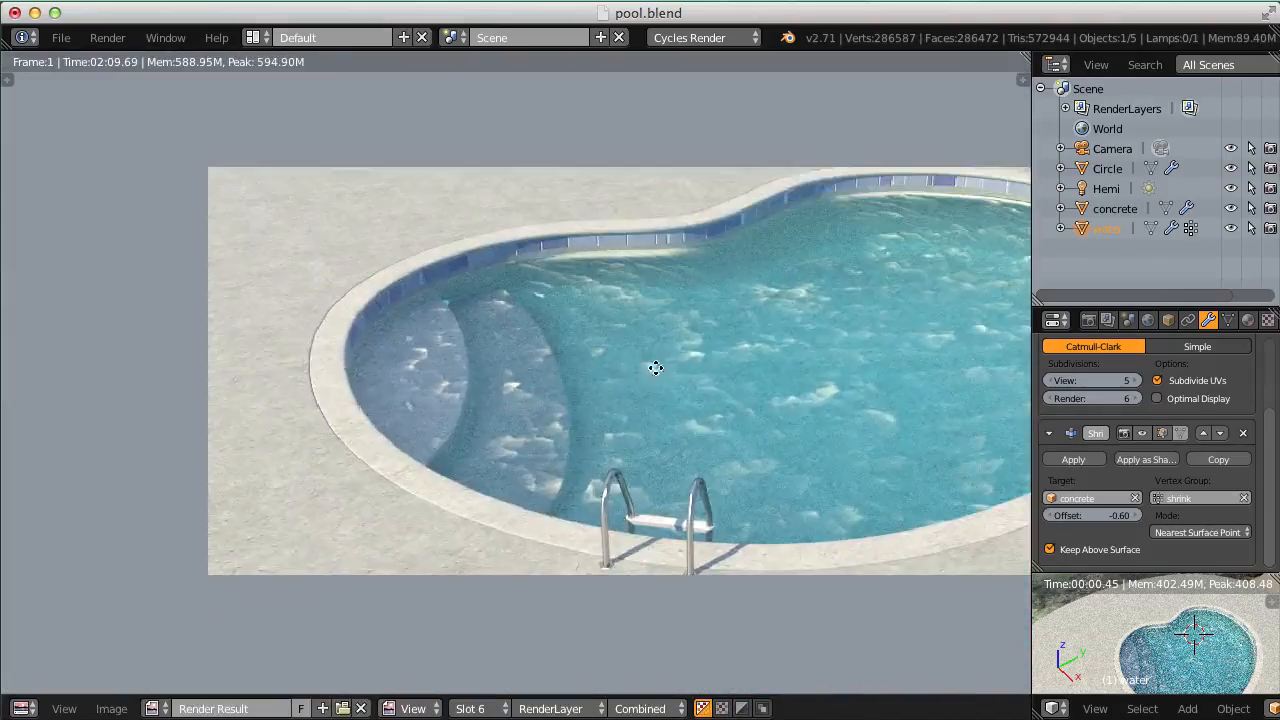
scroll(694, 314, "up", 2)
middle_click_drag(753, 360, 553, 402)
middle_click_drag(551, 452, 581, 496, "ctrl")
left_click(478, 712)
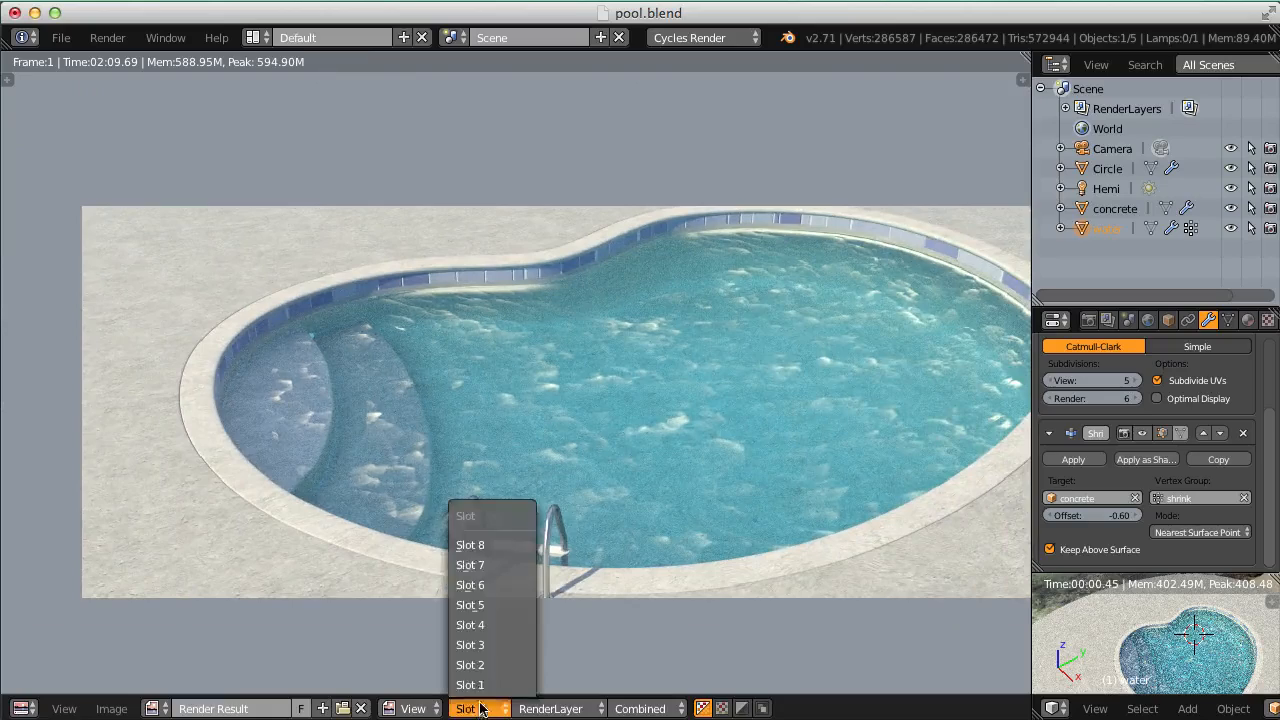
left_click(472, 563)
Return to the node setup, set the shadow ColorRamp's interpolation to Linear and check the pool's caustics in the rendered preview.
key("shift+F3")
middle_click_drag(201, 543, 458, 555)
middle_click_drag(458, 555, 458, 443)
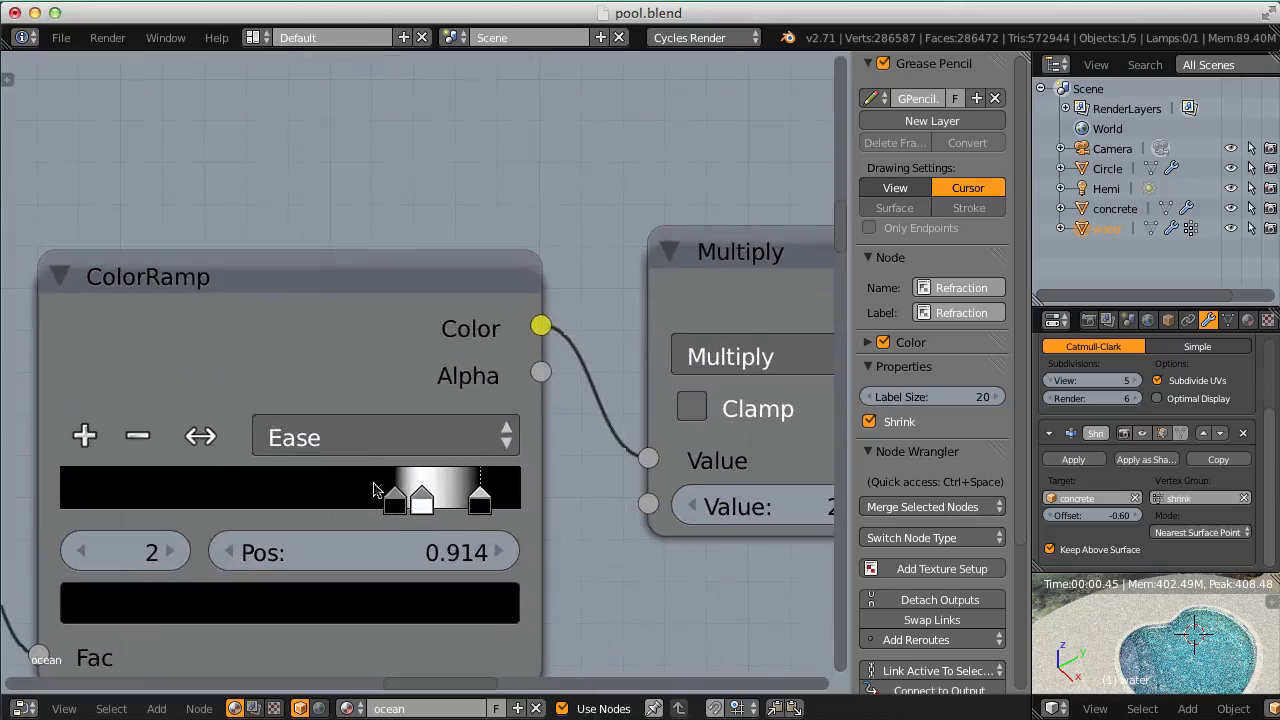
left_click(375, 440)
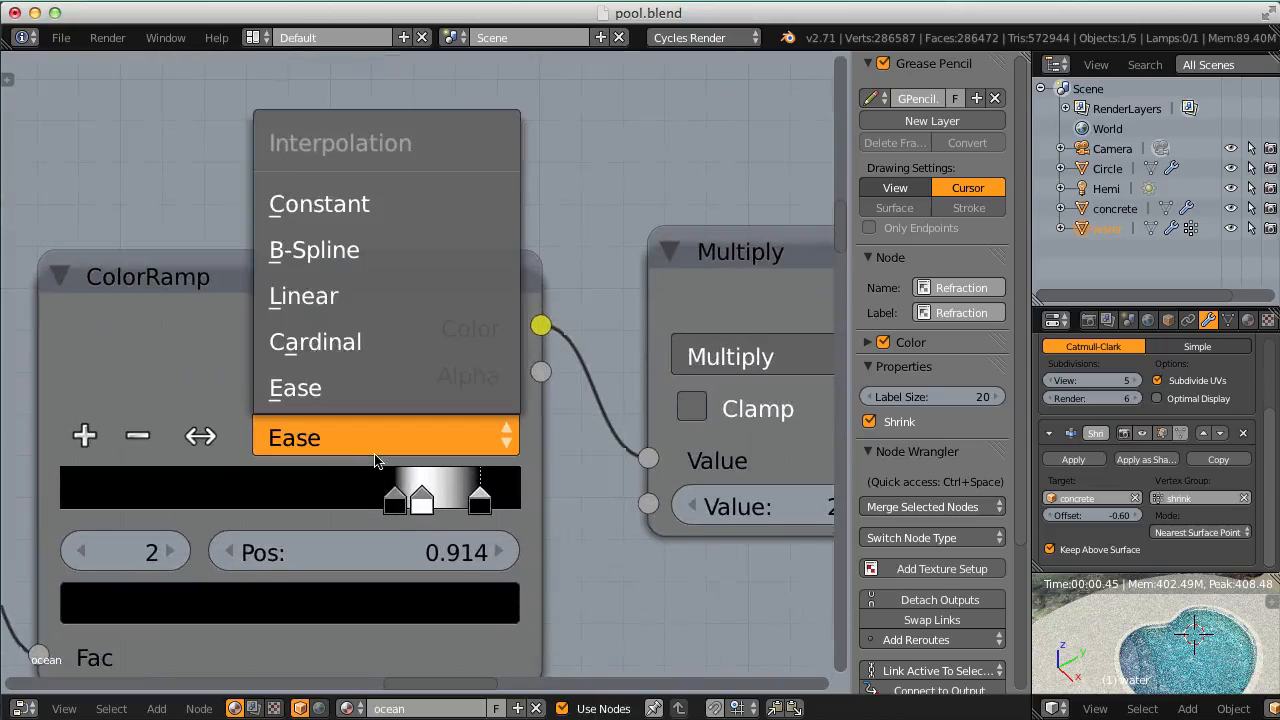
left_click(374, 294)
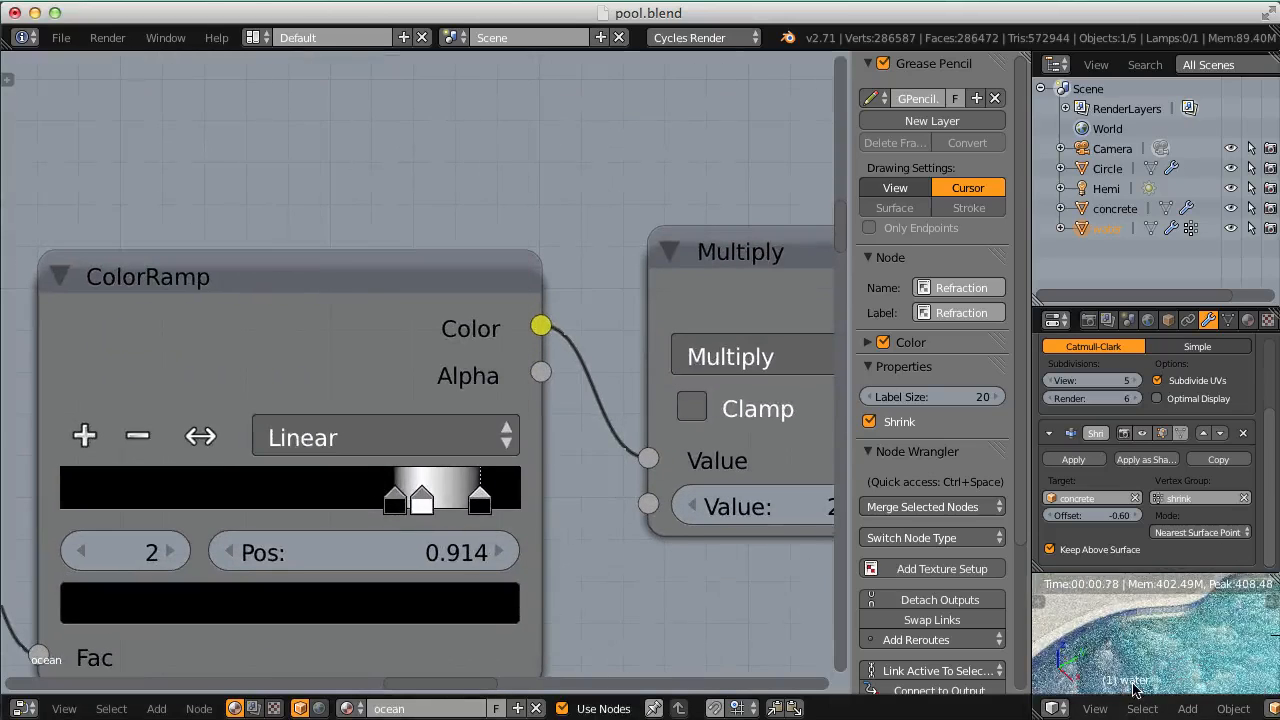
scroll(1160, 644, "up", 4)
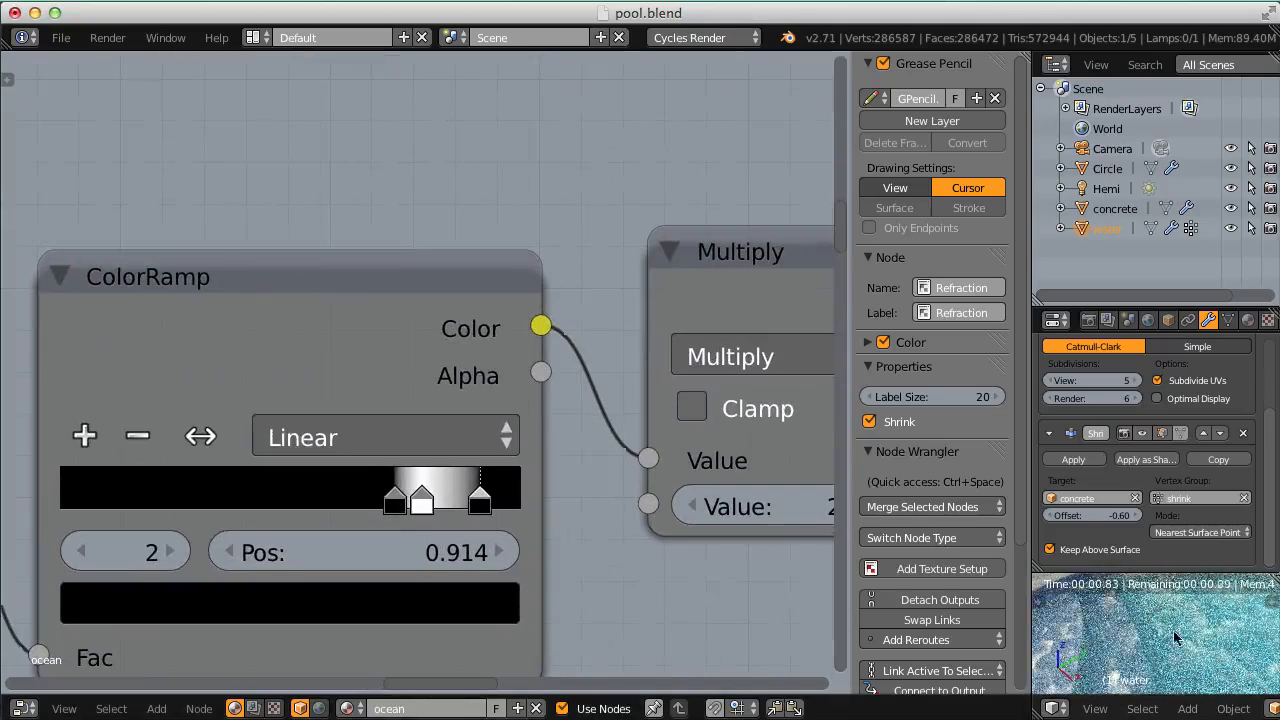
middle_click_drag(1175, 632, 1143, 665, "shift")
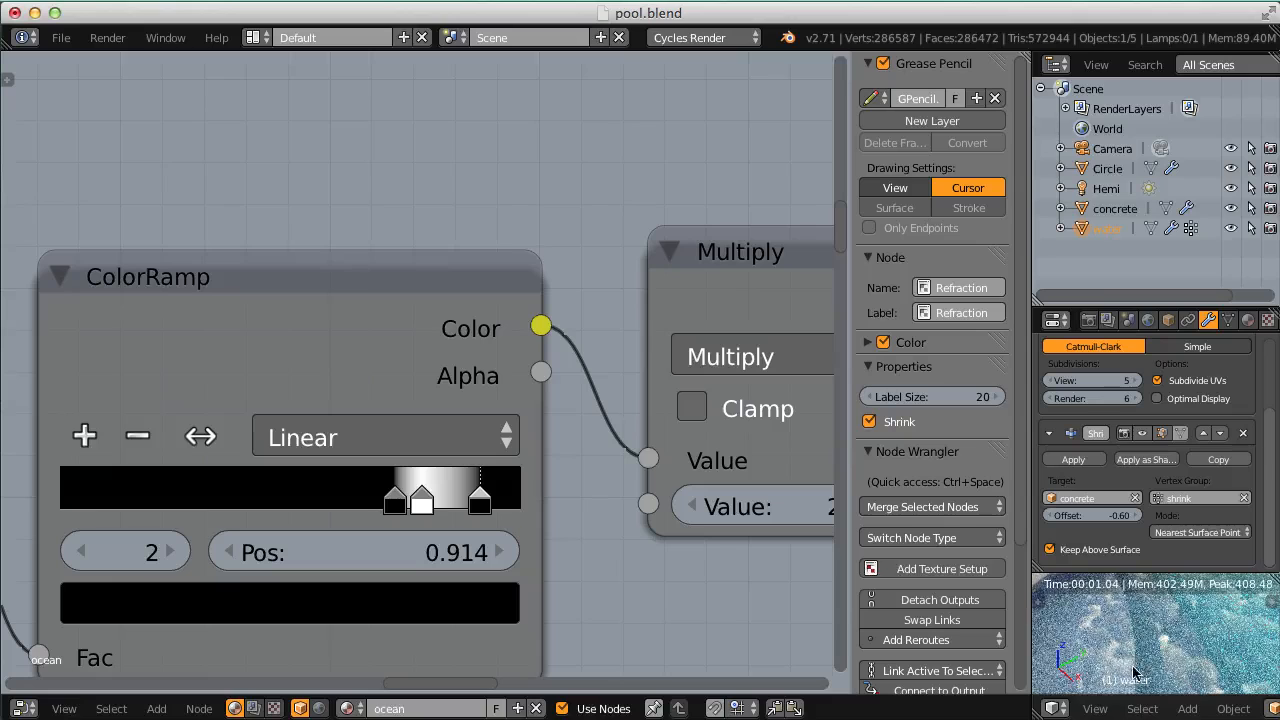
scroll(1155, 668, "down", 4)
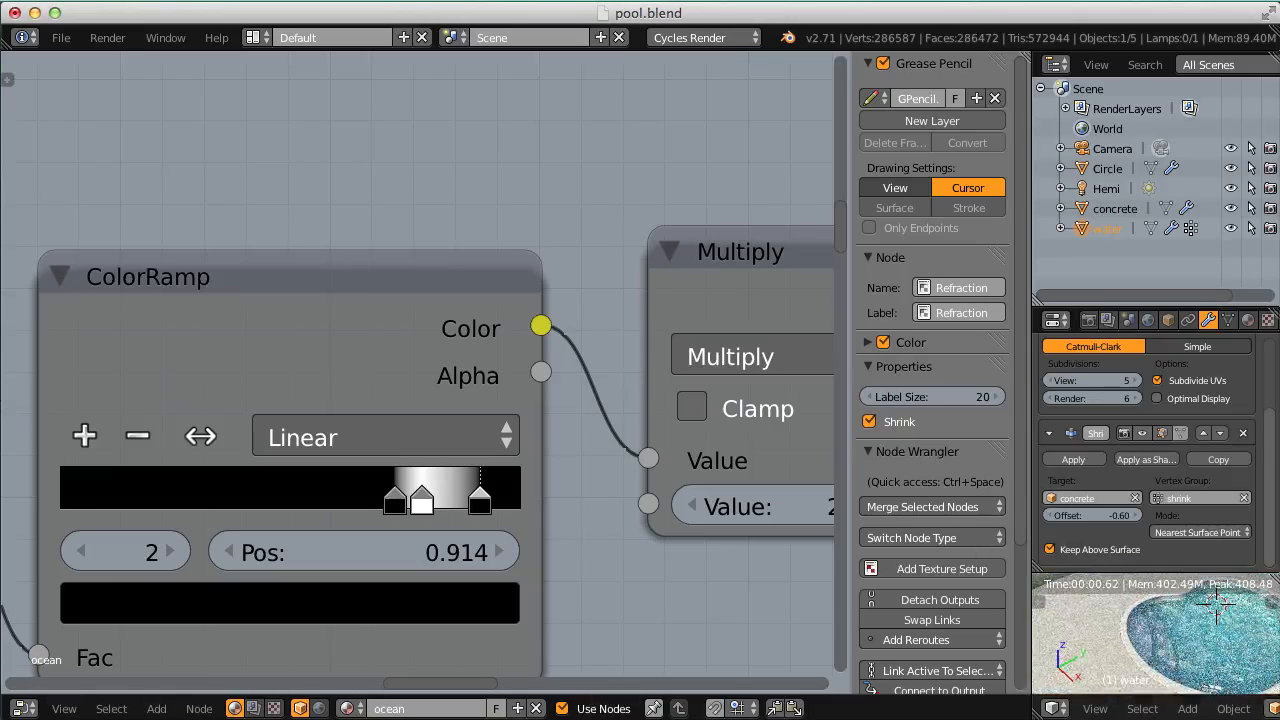
middle_click_drag(1122, 618, 1088, 602)
scroll(1150, 665, "up", 4)
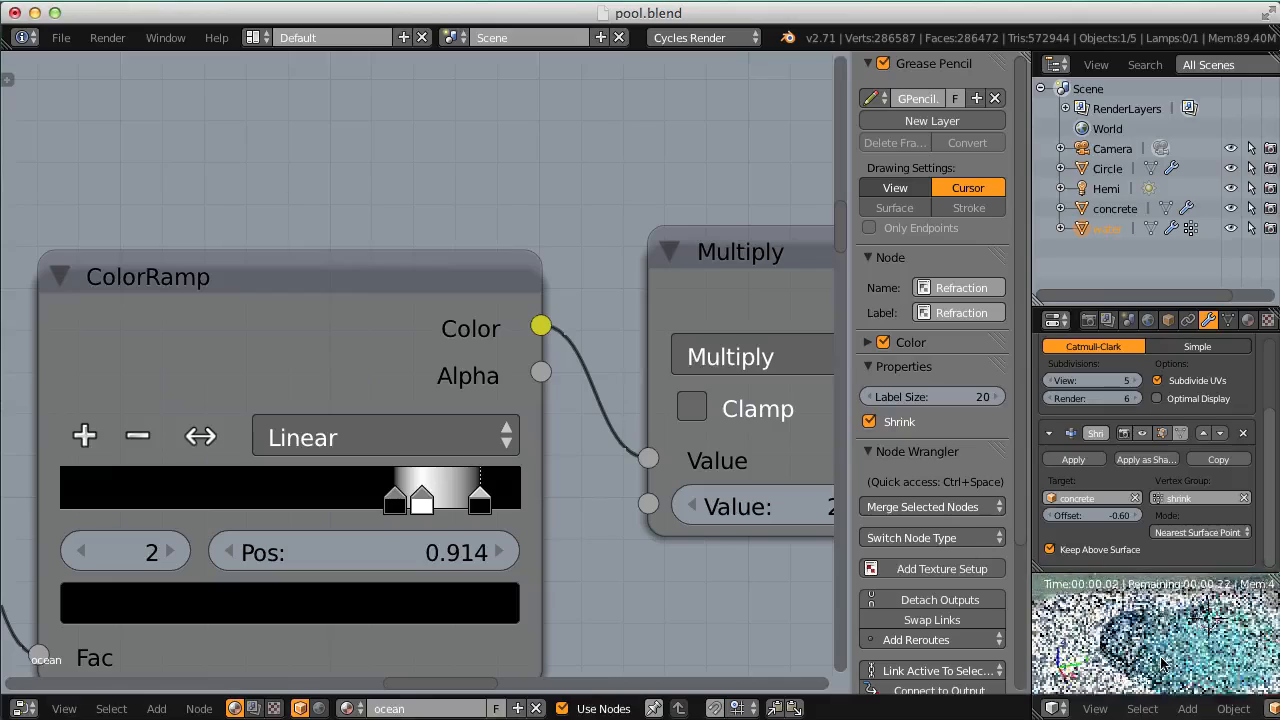
Set the Value node feeding Color2 of the refraction Mix node to 2.
scroll(414, 251, "down", 3)
middle_click_drag(400, 230, 566, 465)
middle_click_drag(396, 274, 540, 465)
middle_click_drag(440, 437, 688, 436)
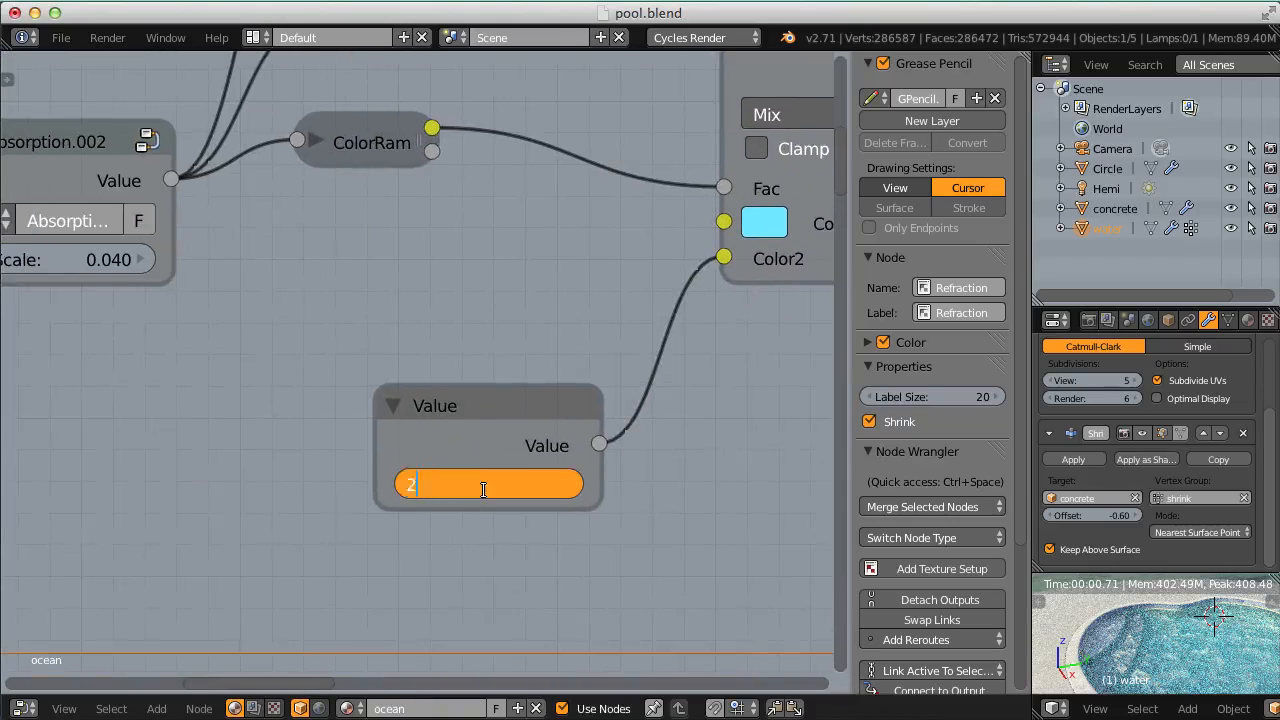
key("Return")
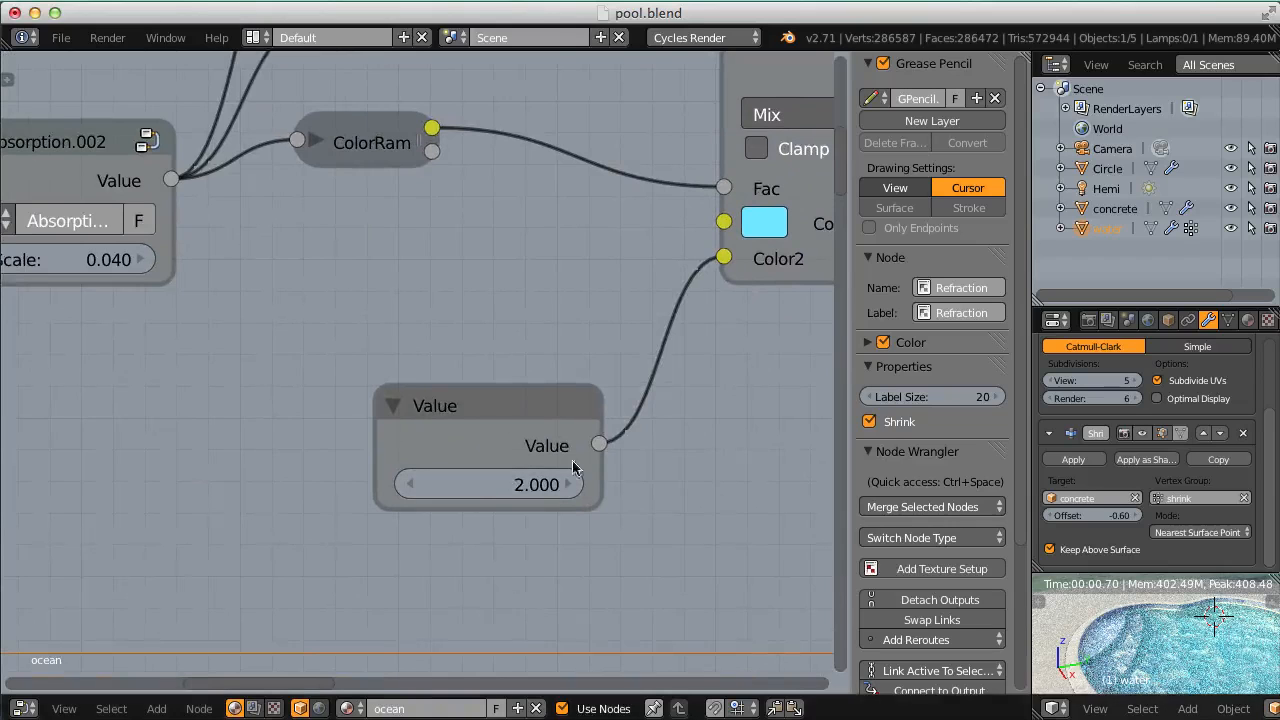
Lower the Scale of the Absorption.002 group node to 0.035 and further to 0.03.
scroll(1220, 668, "down", 2)
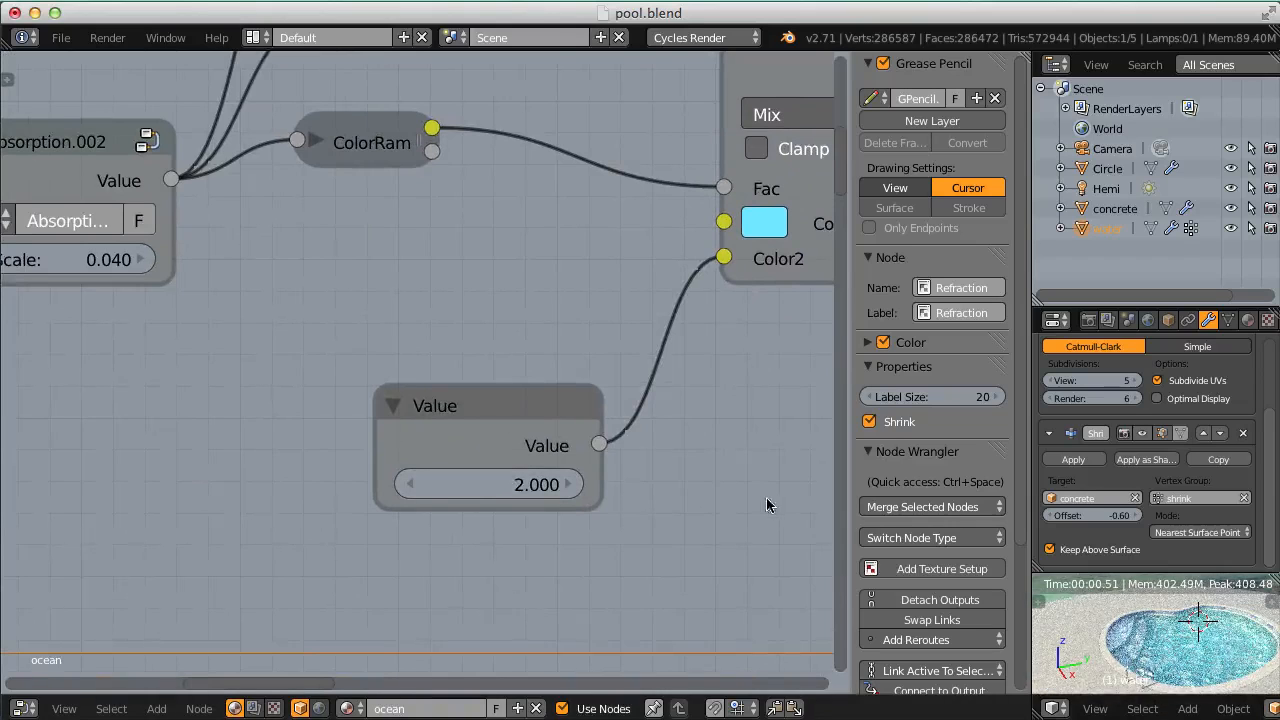
middle_click_drag(236, 308, 566, 428)
scroll(514, 471, "up", 3)
left_click(409, 395)
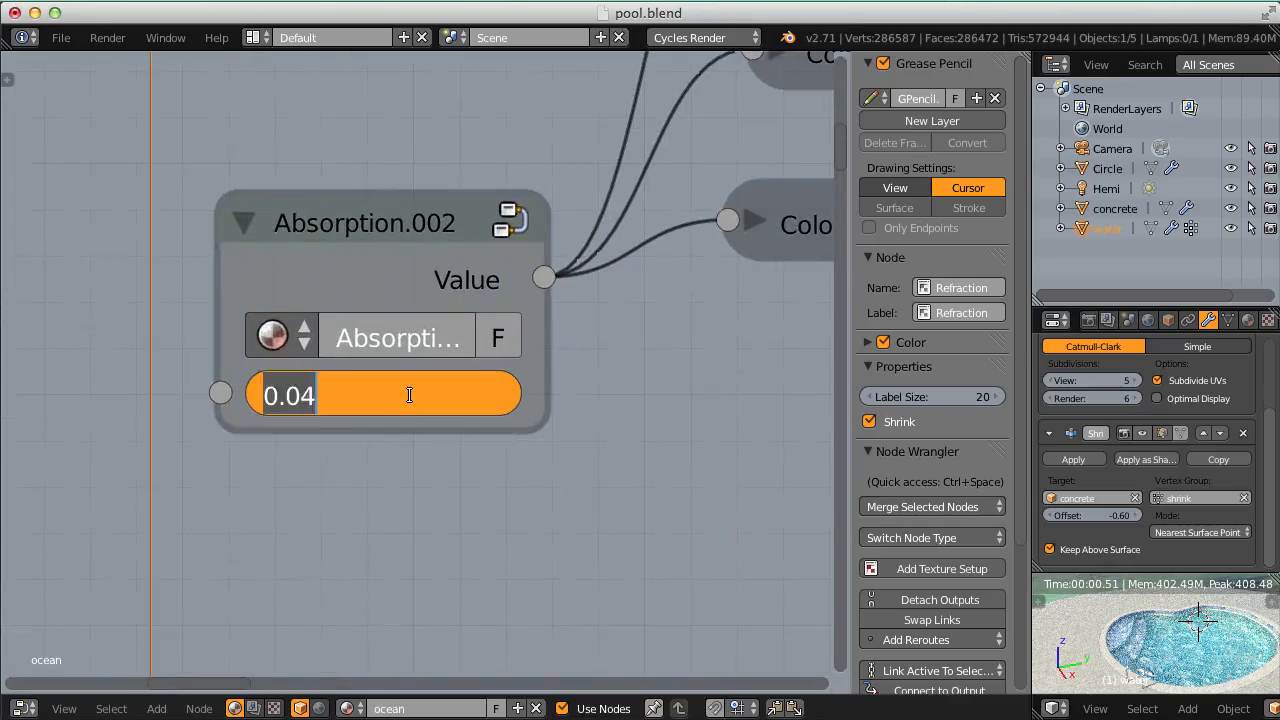
type(".035")
key("Return")
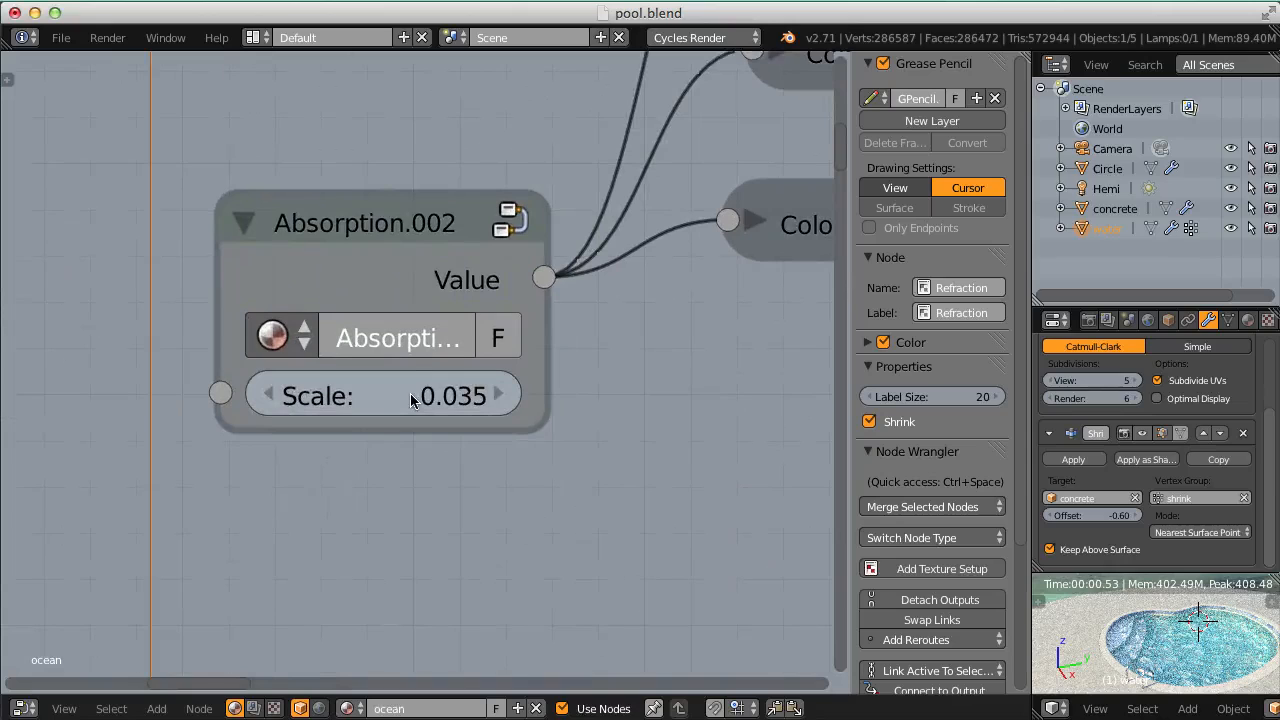
left_click(428, 399)
type(".03")
key("Return")
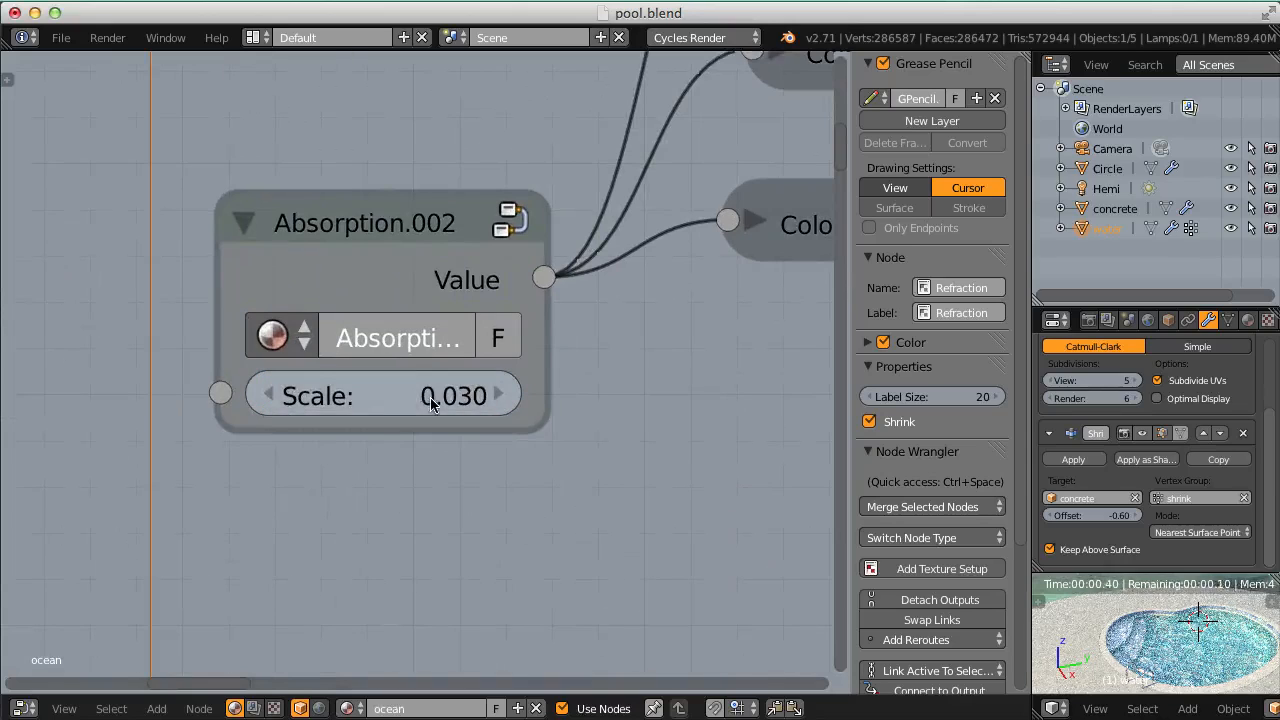
Try a Scale of 0.02 on the Absorption.002 group node and return it to 0.03.
left_click(429, 399)
type(".02")
key("Return")
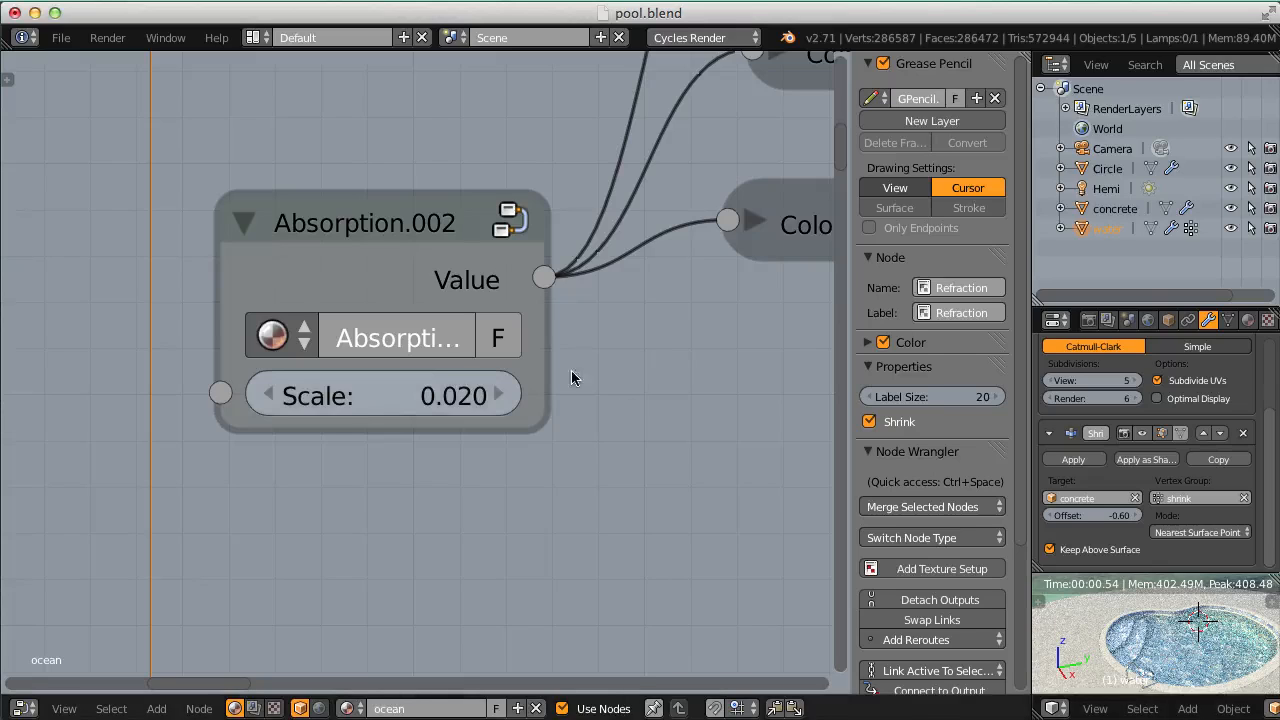
left_click(410, 387)
type(".03")
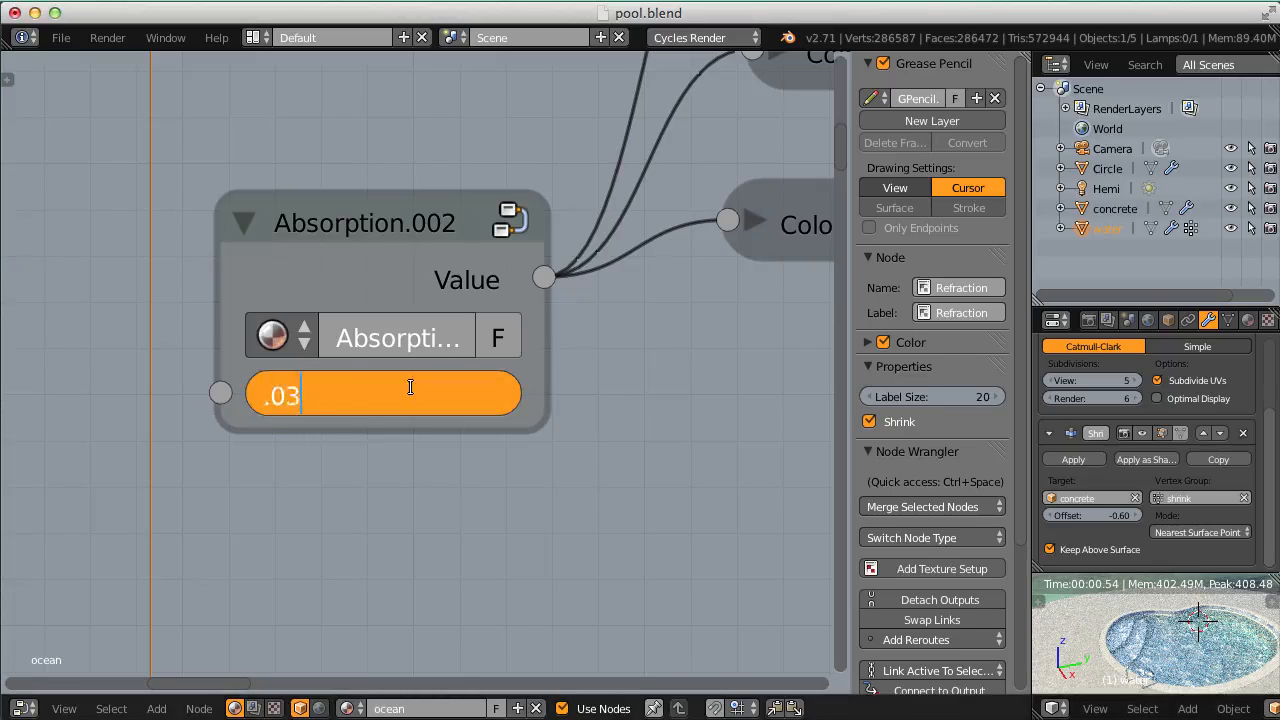
key("Return")
middle_click_drag(368, 388, 417, 391)
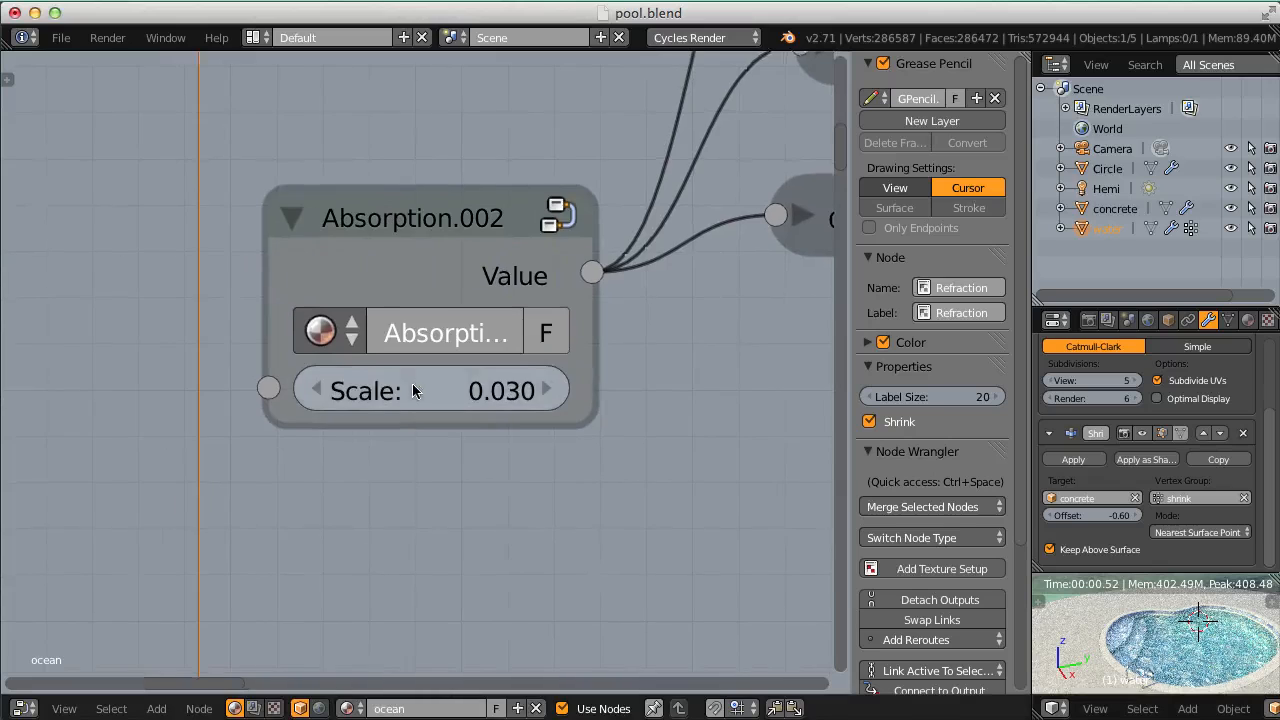
Try a darker blue for Color1 of the refraction Mix node and restore its full brightness.
scroll(417, 391, "down", 6)
middle_click_drag(657, 240, 71, 331)
scroll(452, 377, "up", 1)
left_click(484, 441)
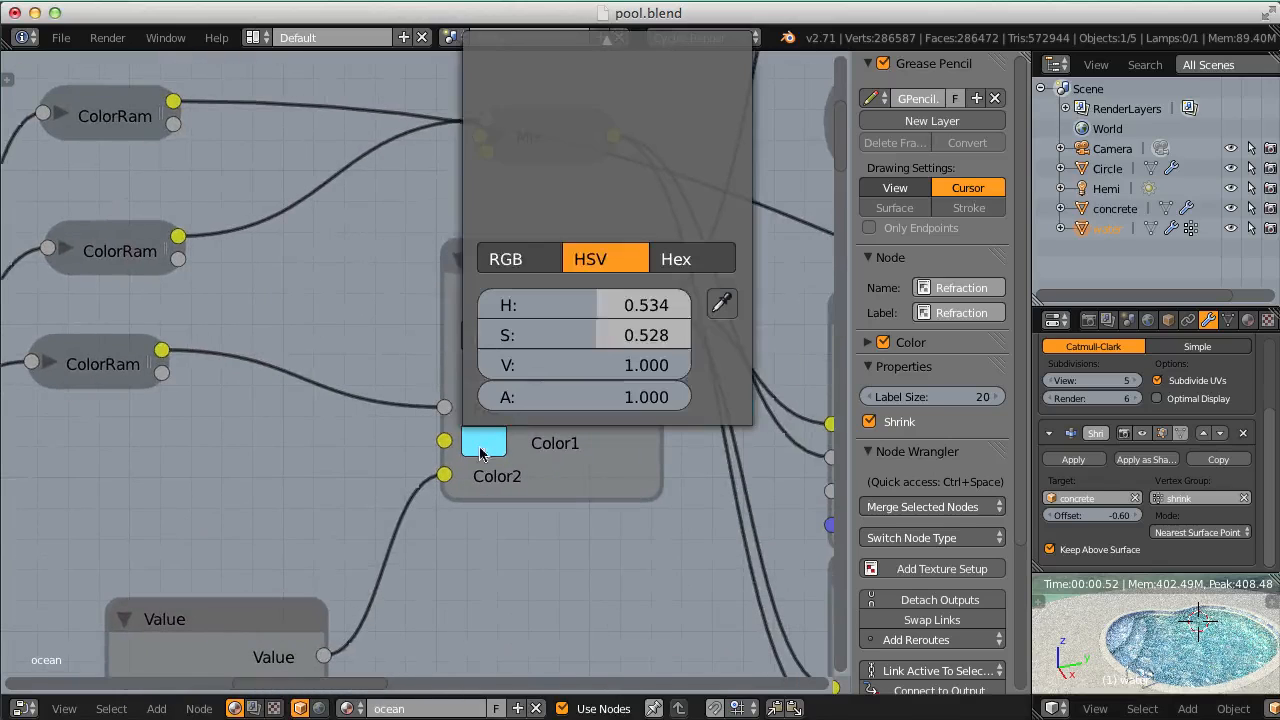
scroll(383, 421, "down", 1)
middle_click_drag(384, 421, 314, 464)
scroll(315, 463, "down", 1)
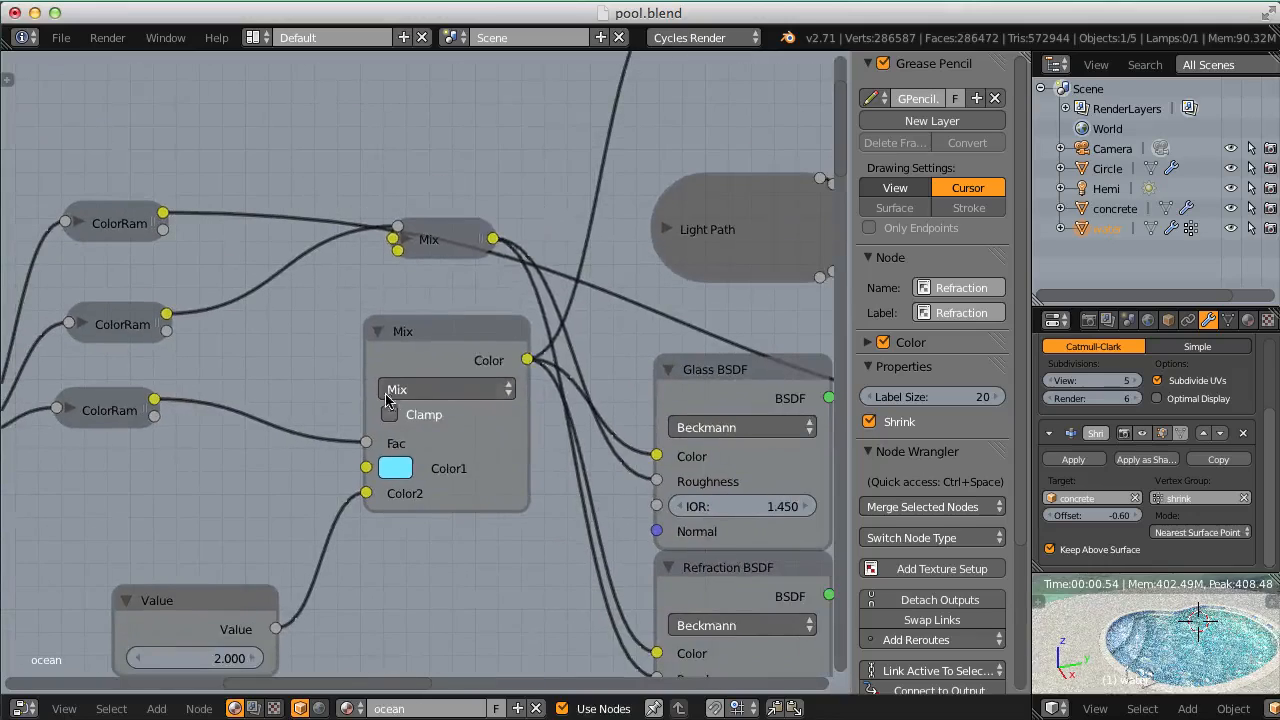
left_click(400, 464)
left_click_drag(580, 147, 578, 203)
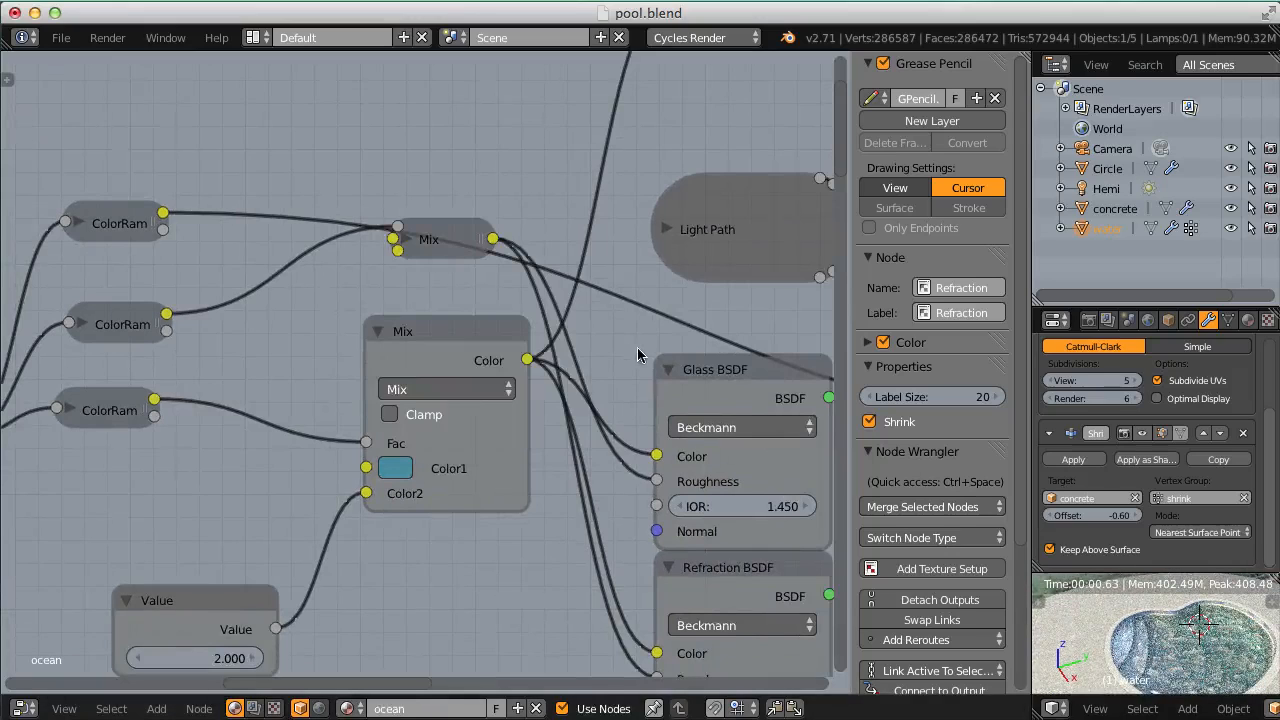
left_click(382, 472)
left_click_drag(578, 203, 584, 130)
Try 3 in the Value node feeding the Mix node's Color2 and return it to 2.
middle_click_drag(318, 567, 338, 454)
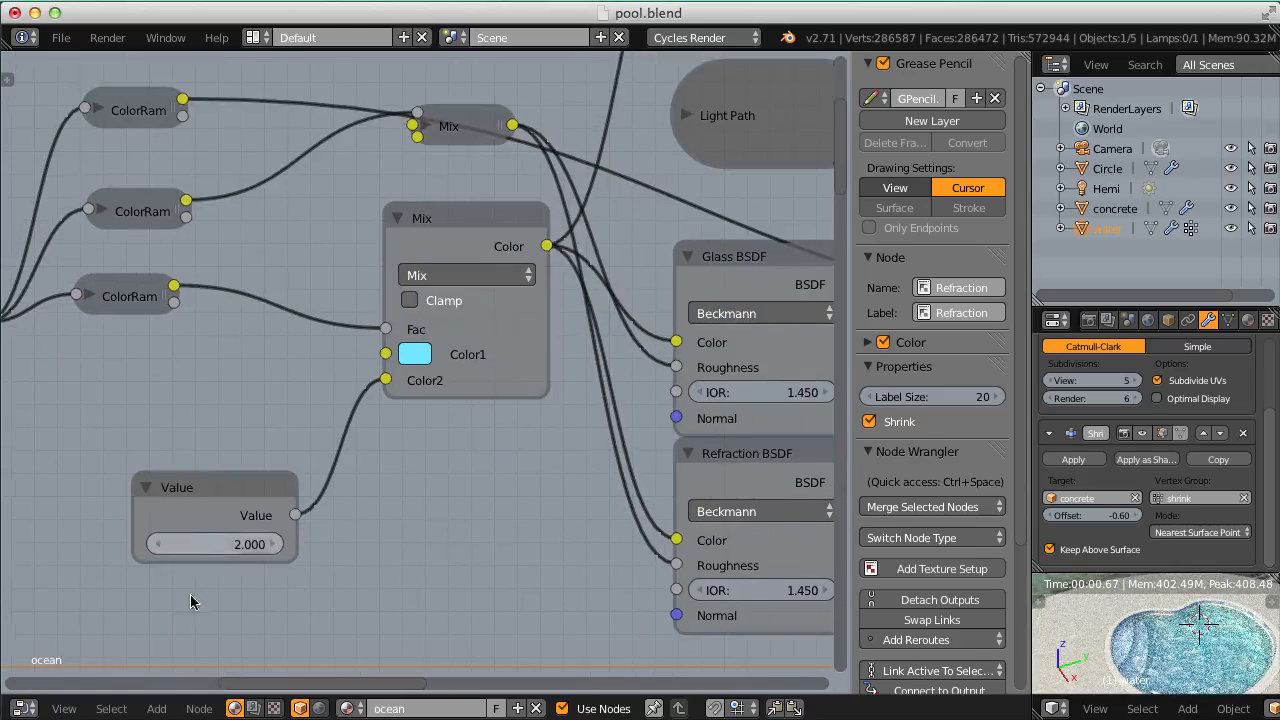
type("3")
key("Return")
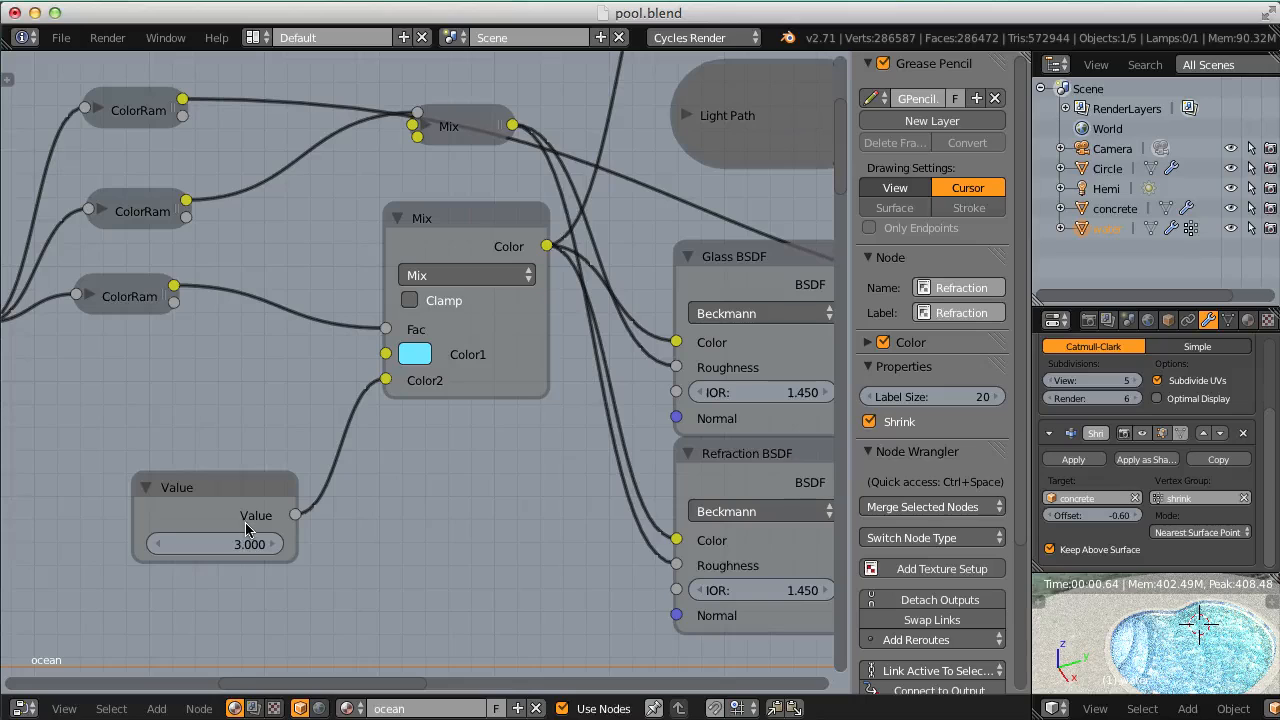
type("2")
key("Return")
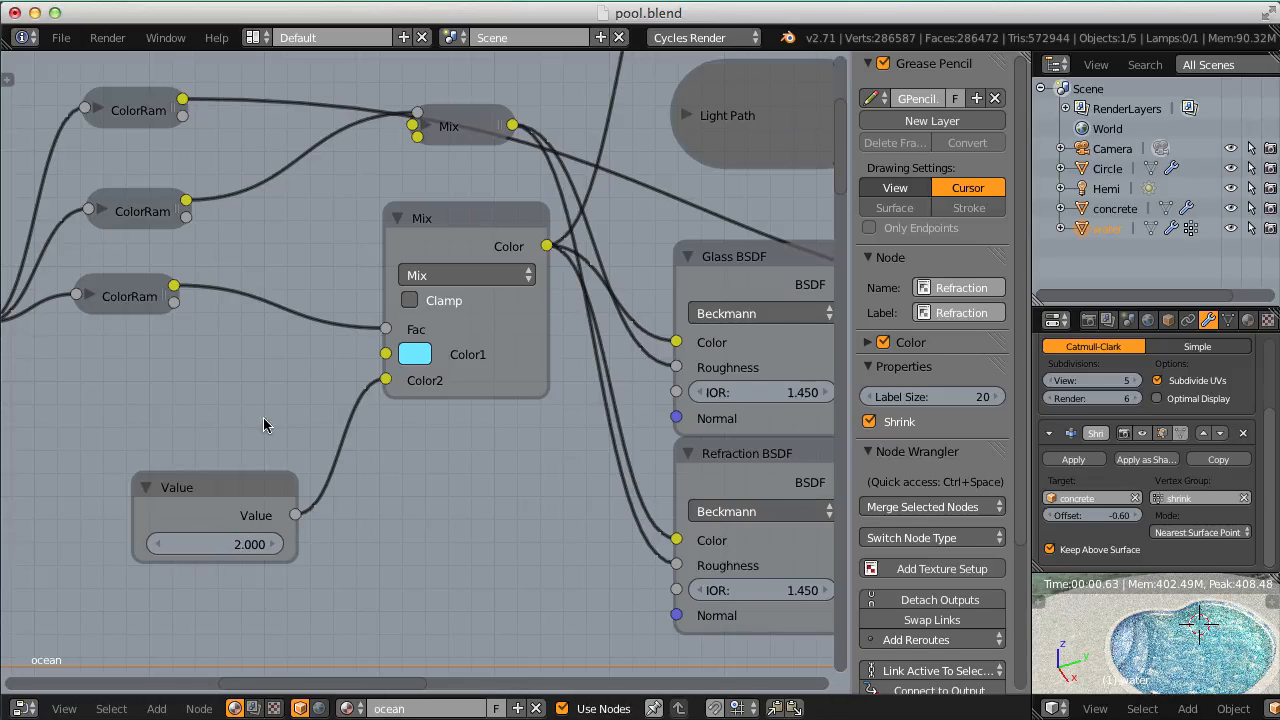
Render the pool scene into Slot 7 for a closer look at the water.
left_click(107, 37)
left_click(116, 60)
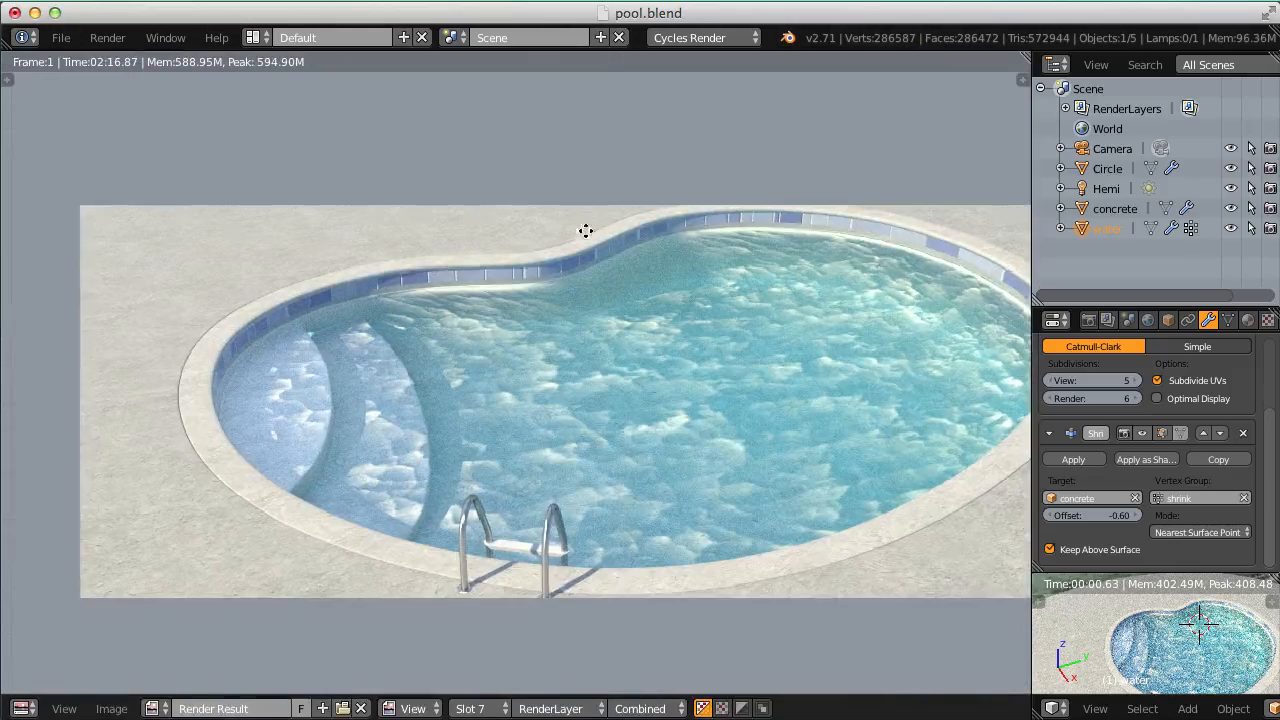
scroll(575, 344, "up", 3)
Compare the pool renders in Slot 6 and Slot 7 by alternating between them.
key("j")
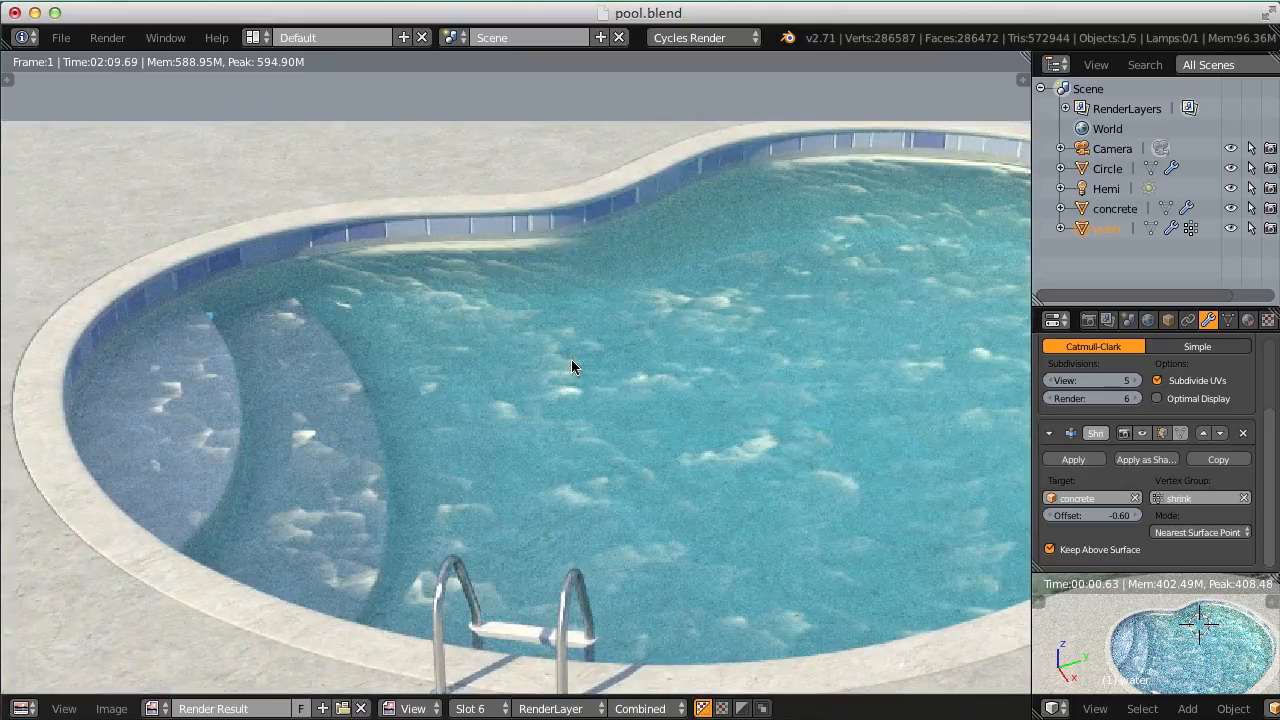
key("j")
key("j")
key("j")
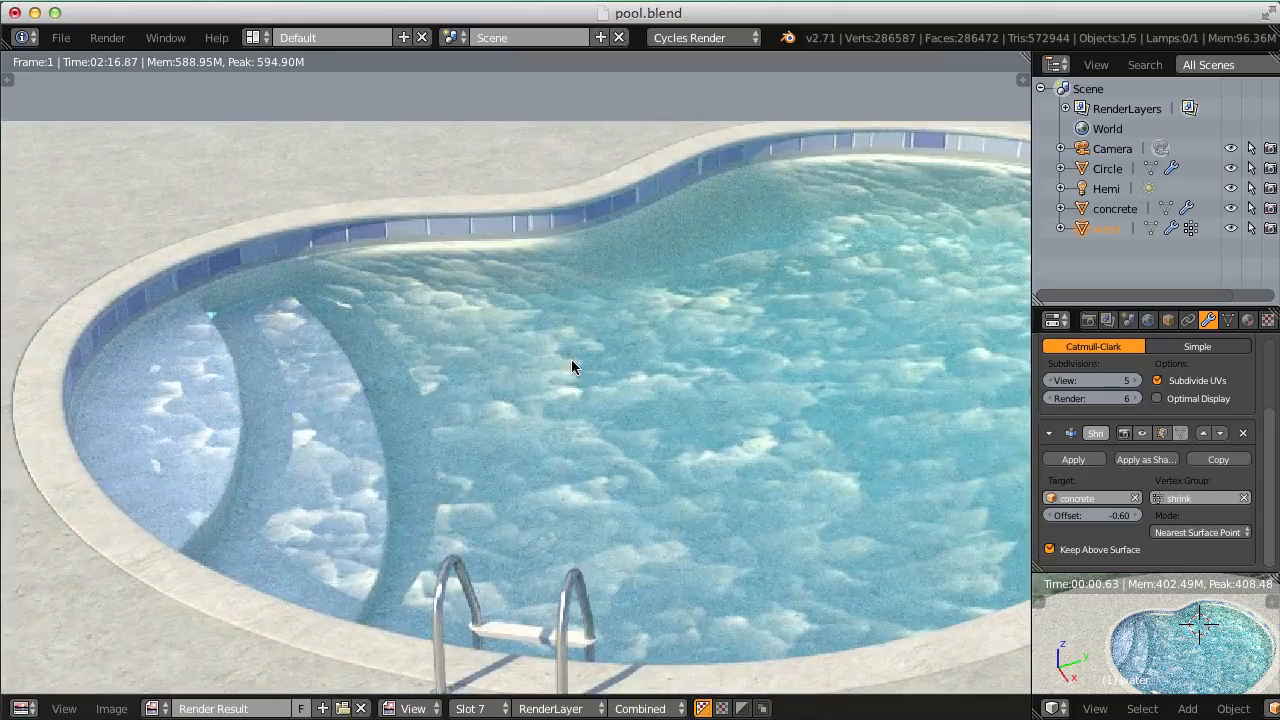
key("j")
key("j")
key("j")
key("j")
key("j")
key("j")
key("j")
key("j")
key("j")
key("j")
key("j")
key("j")
key("j")
key("j")
key("j")
key("j")
scroll(596, 340, "down", 1)
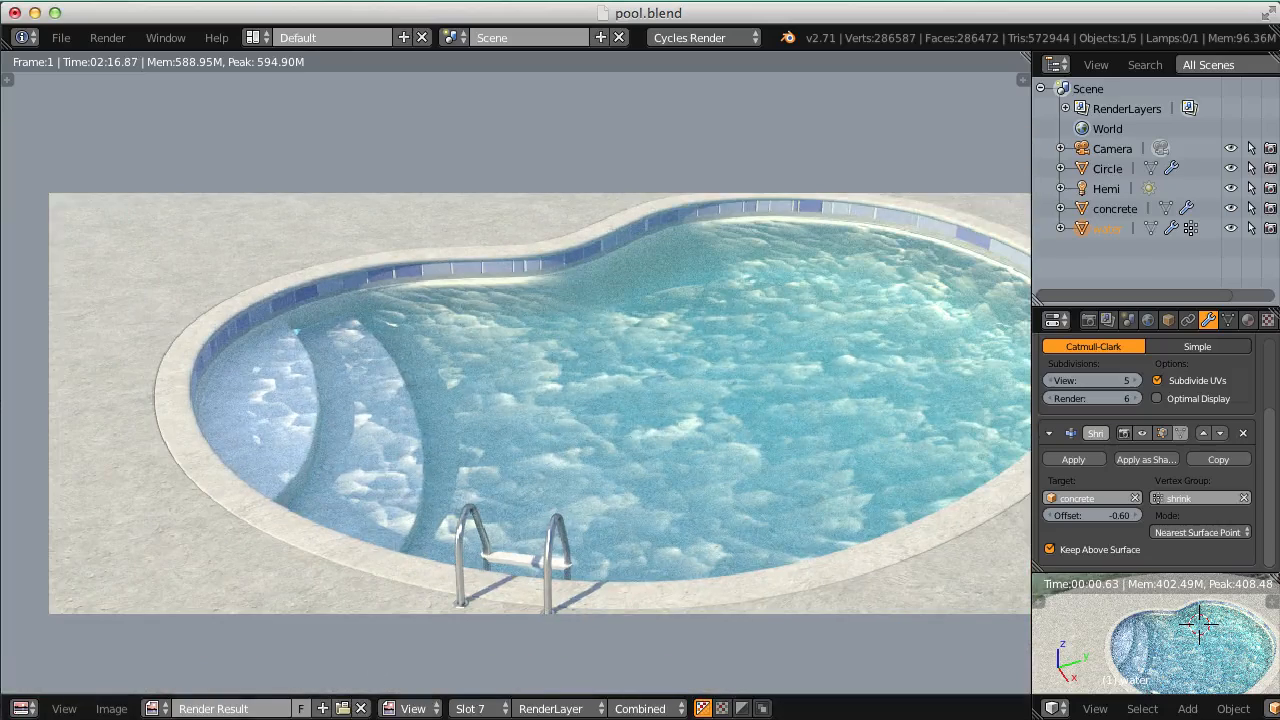
Set the render result to Slot 8 and return to the node setup.
left_click(470, 708)
left_click(491, 542)
key("shift+F3")
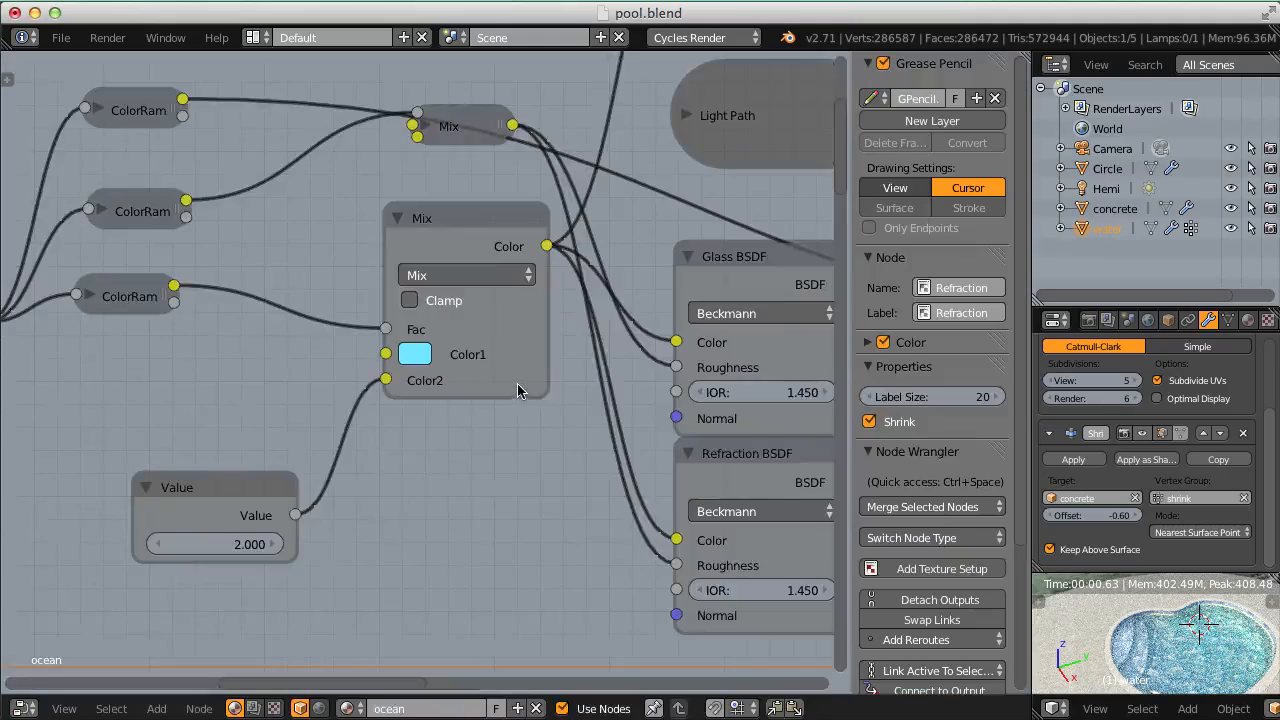
Link the Mix Shader that adds the Glossy BSDF to the Material Output's Surface and check the pool in the rendered preview.
key("Home")
scroll(557, 487, "up", 5)
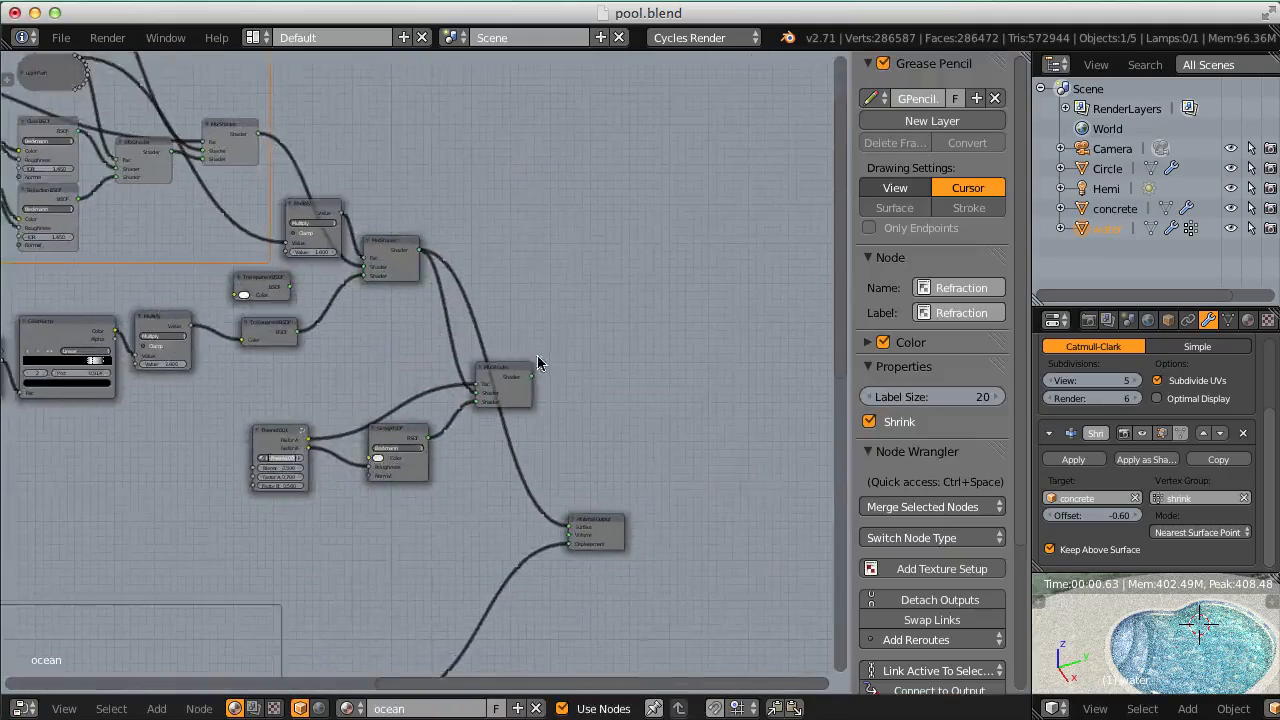
scroll(590, 400, "up", 2)
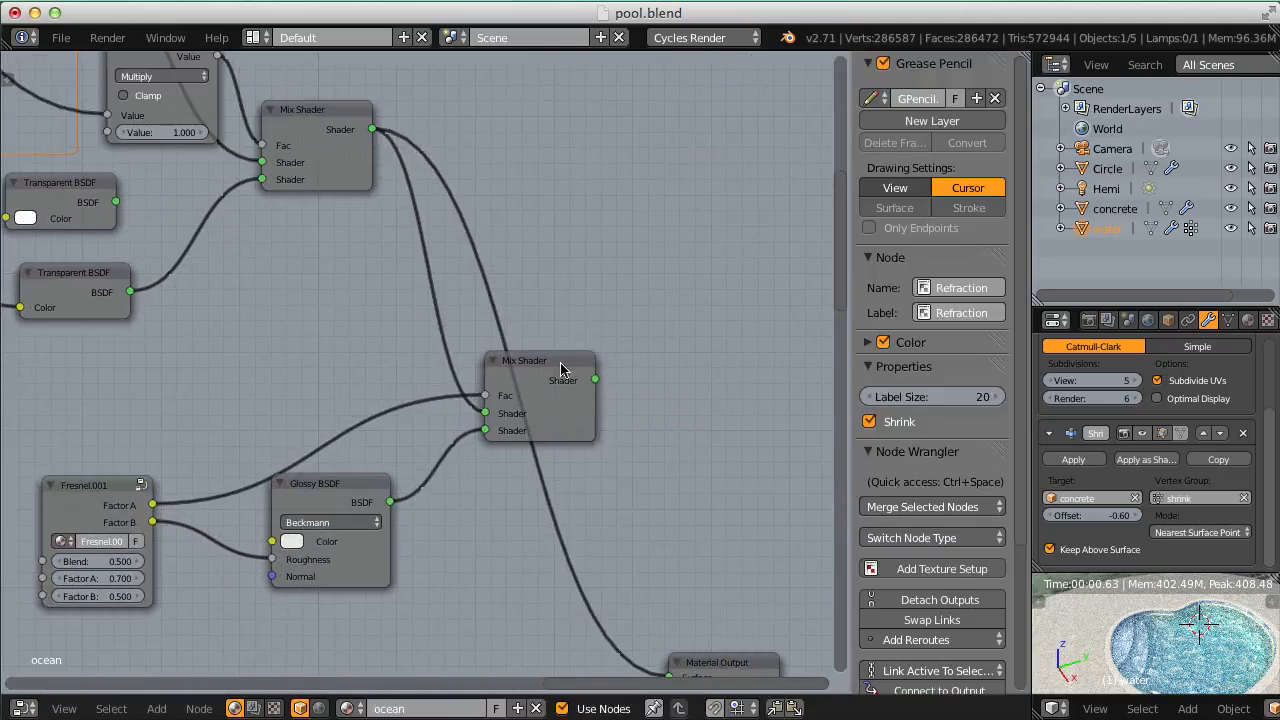
left_click(558, 373)
middle_click_drag(515, 464, 509, 316)
middle_click_drag(1196, 628, 1217, 645)
scroll(1140, 645, "up", 5)
scroll(1124, 645, "down", 3)
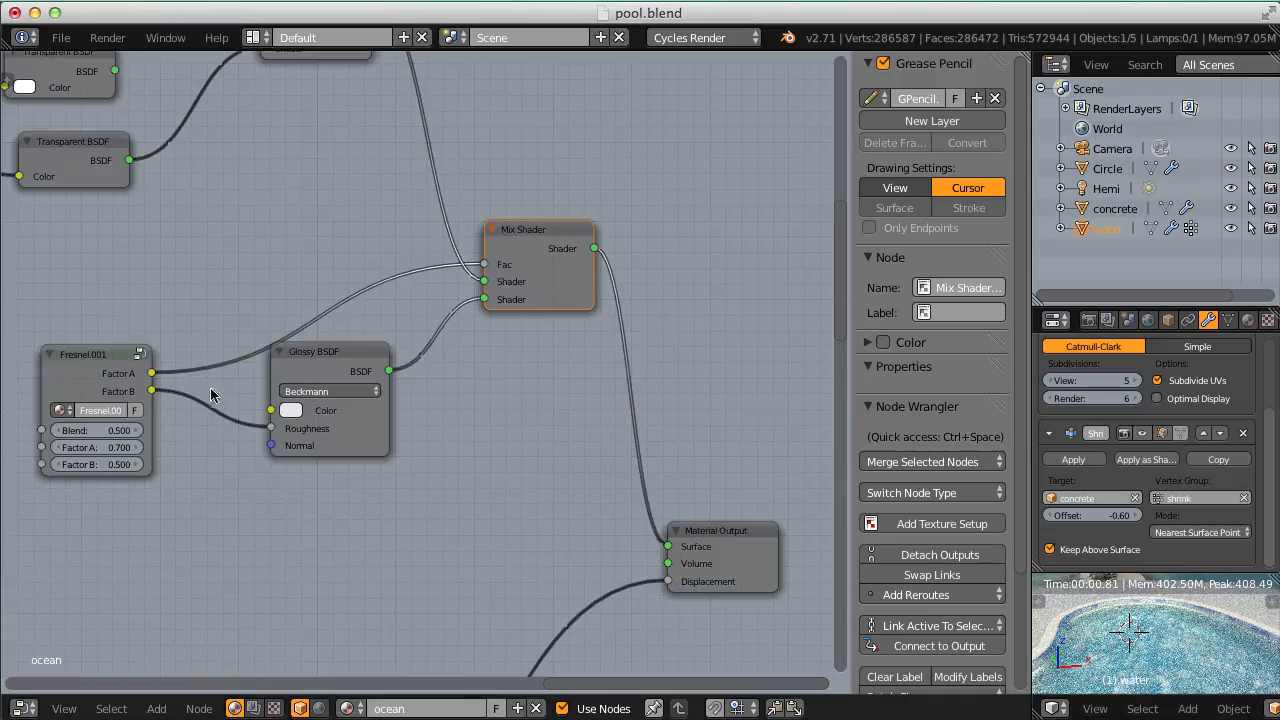
Set Factor A of the Fresnel.001 group node to 1.
middle_click_drag(98, 448, 397, 517)
scroll(395, 517, "up", 7)
left_click(392, 519)
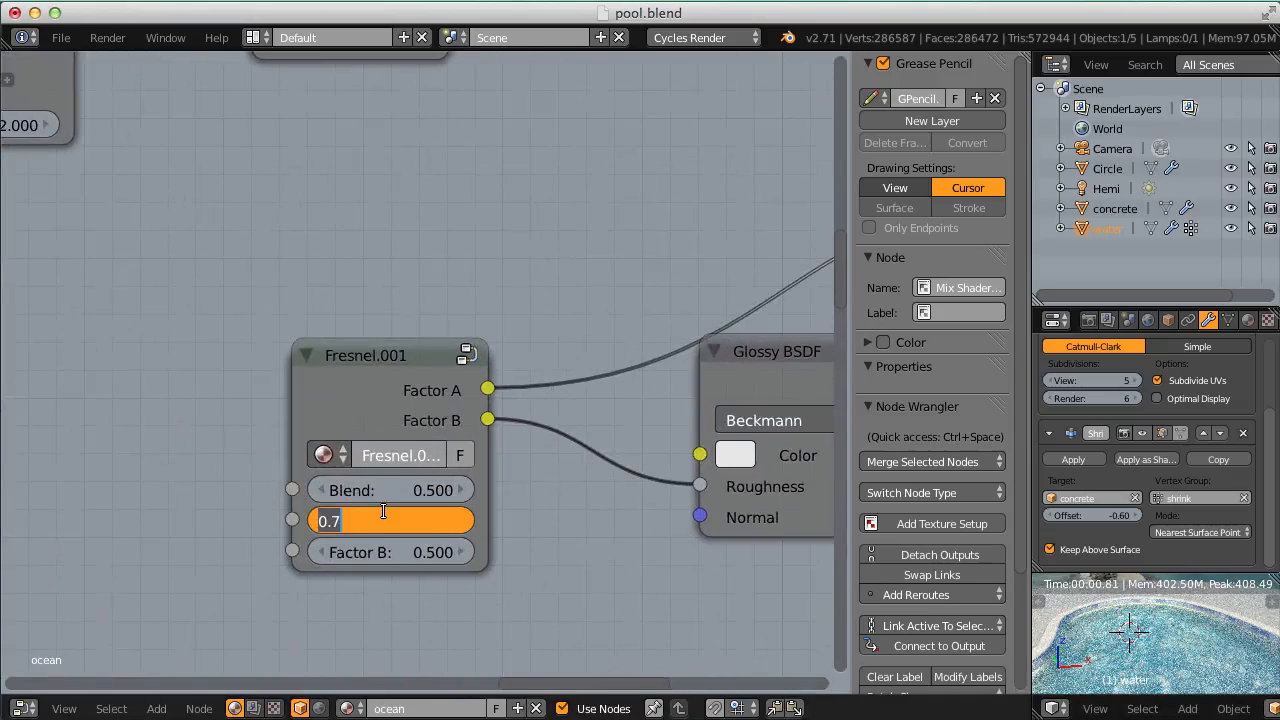
type("1")
key("Return")
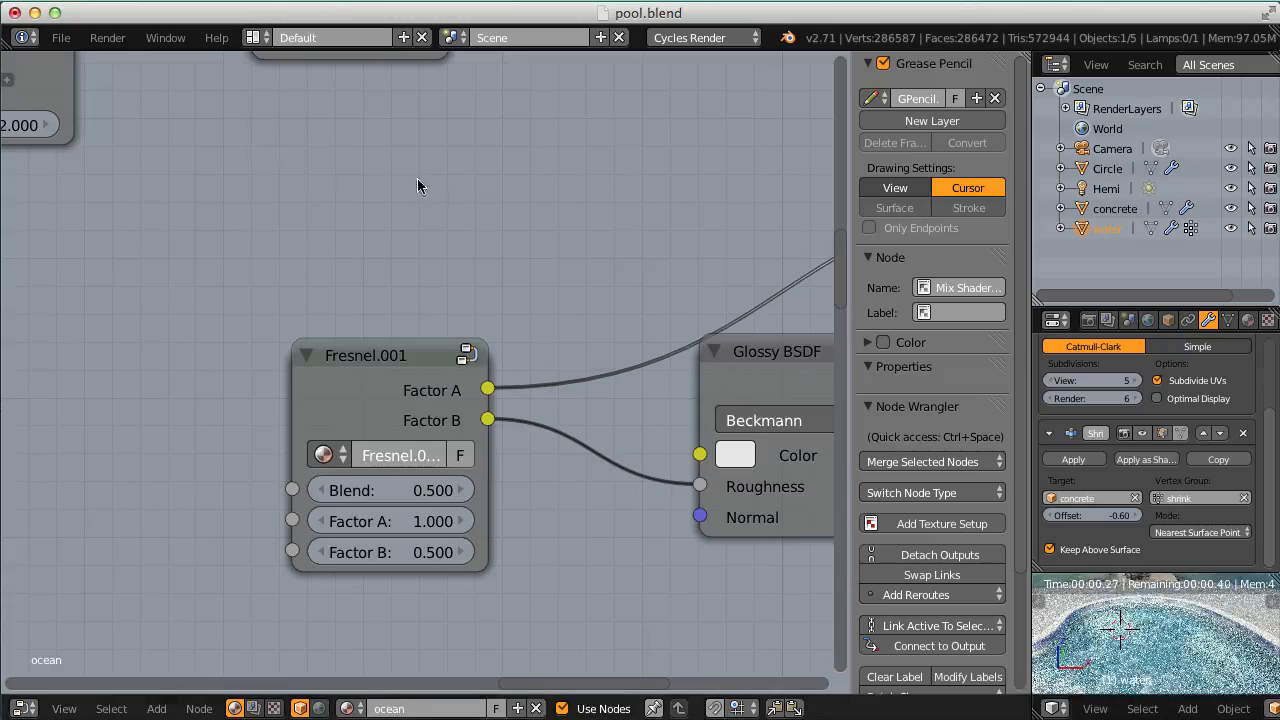
Render the pool scene with reflections into Slot 8 and compare it with the Slot 7 render.
left_click(108, 39)
left_click(140, 62)
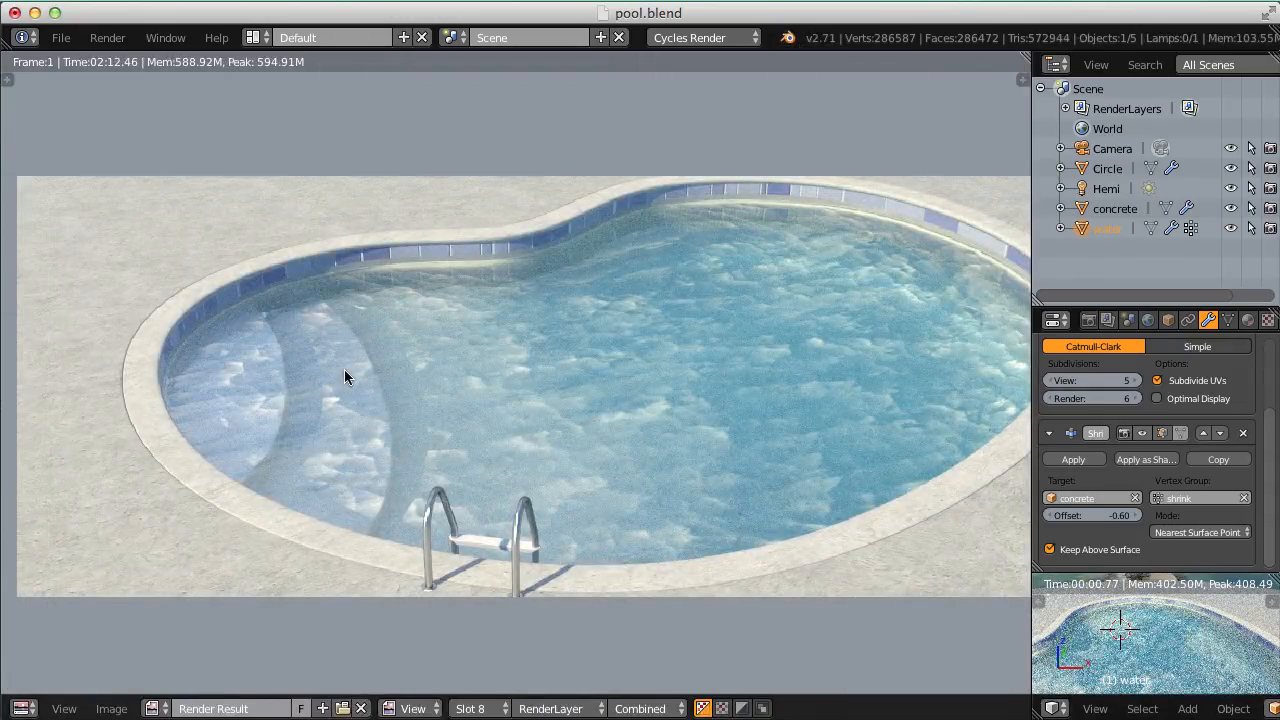
key("j")
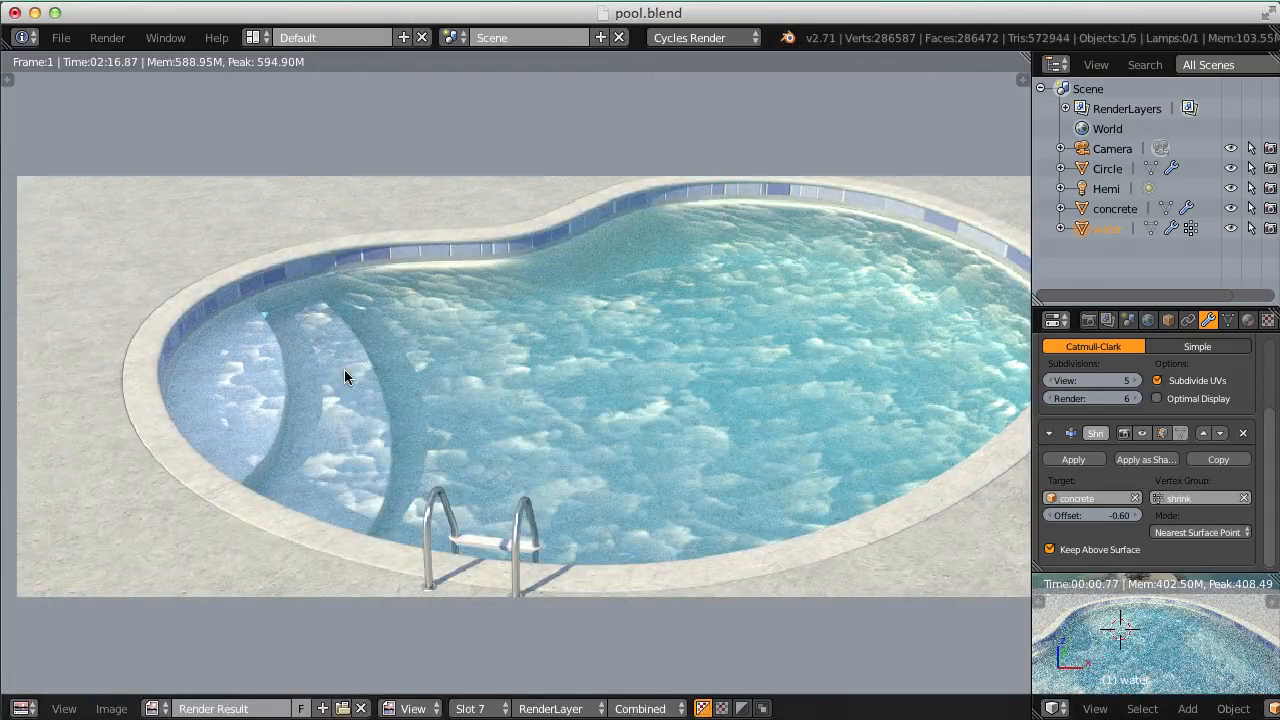
key("j")
key("j")
key("j")
key("j")
key("j")
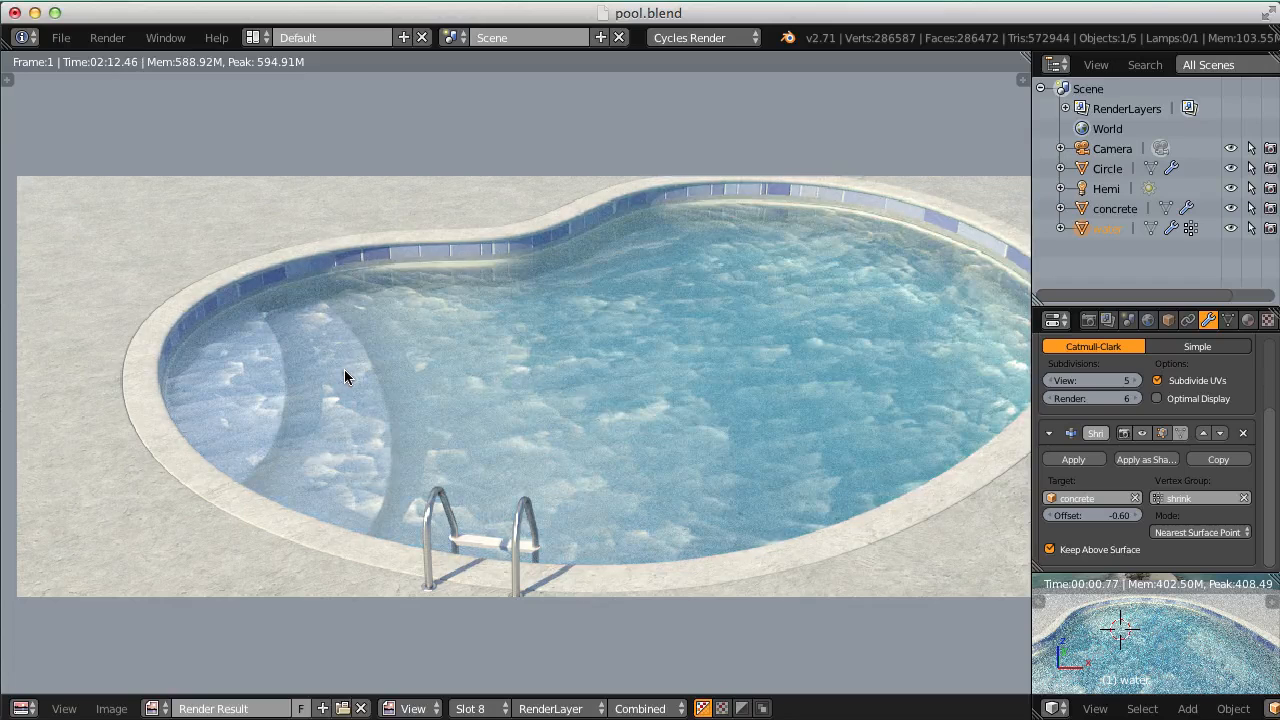
key("j")
key("j")
key("j")
key("j")
key("j")
key("j")
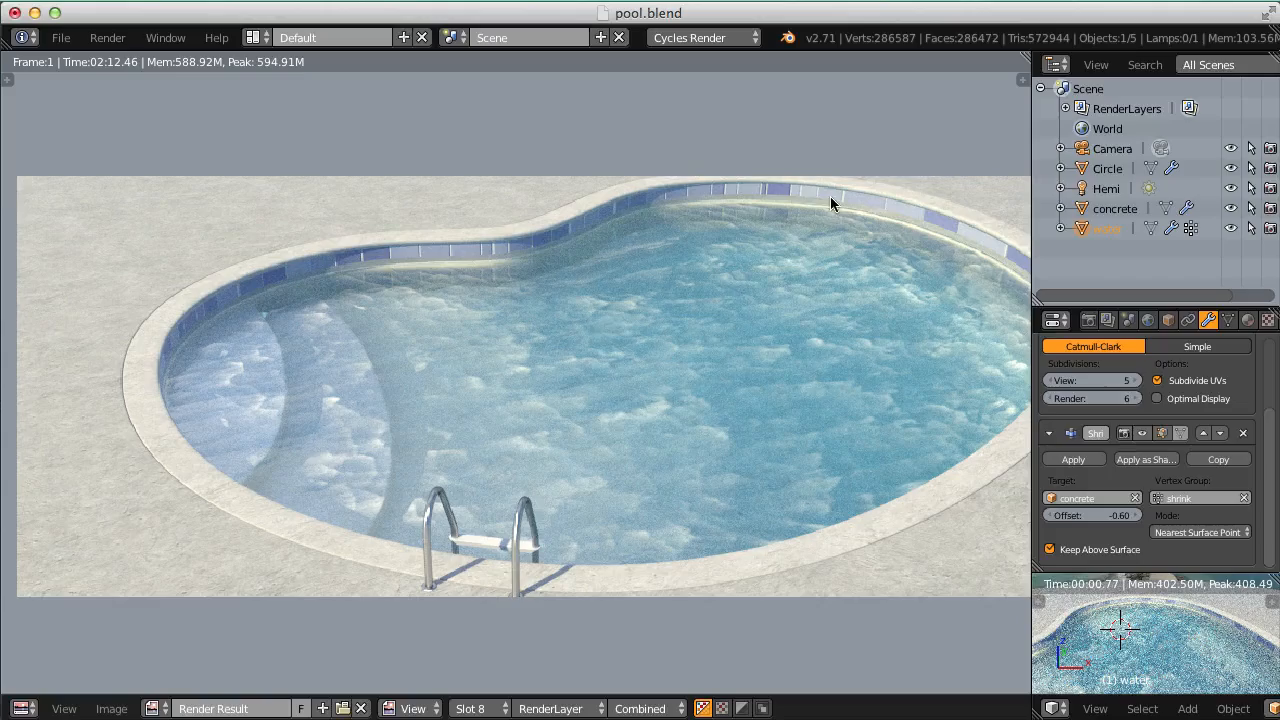